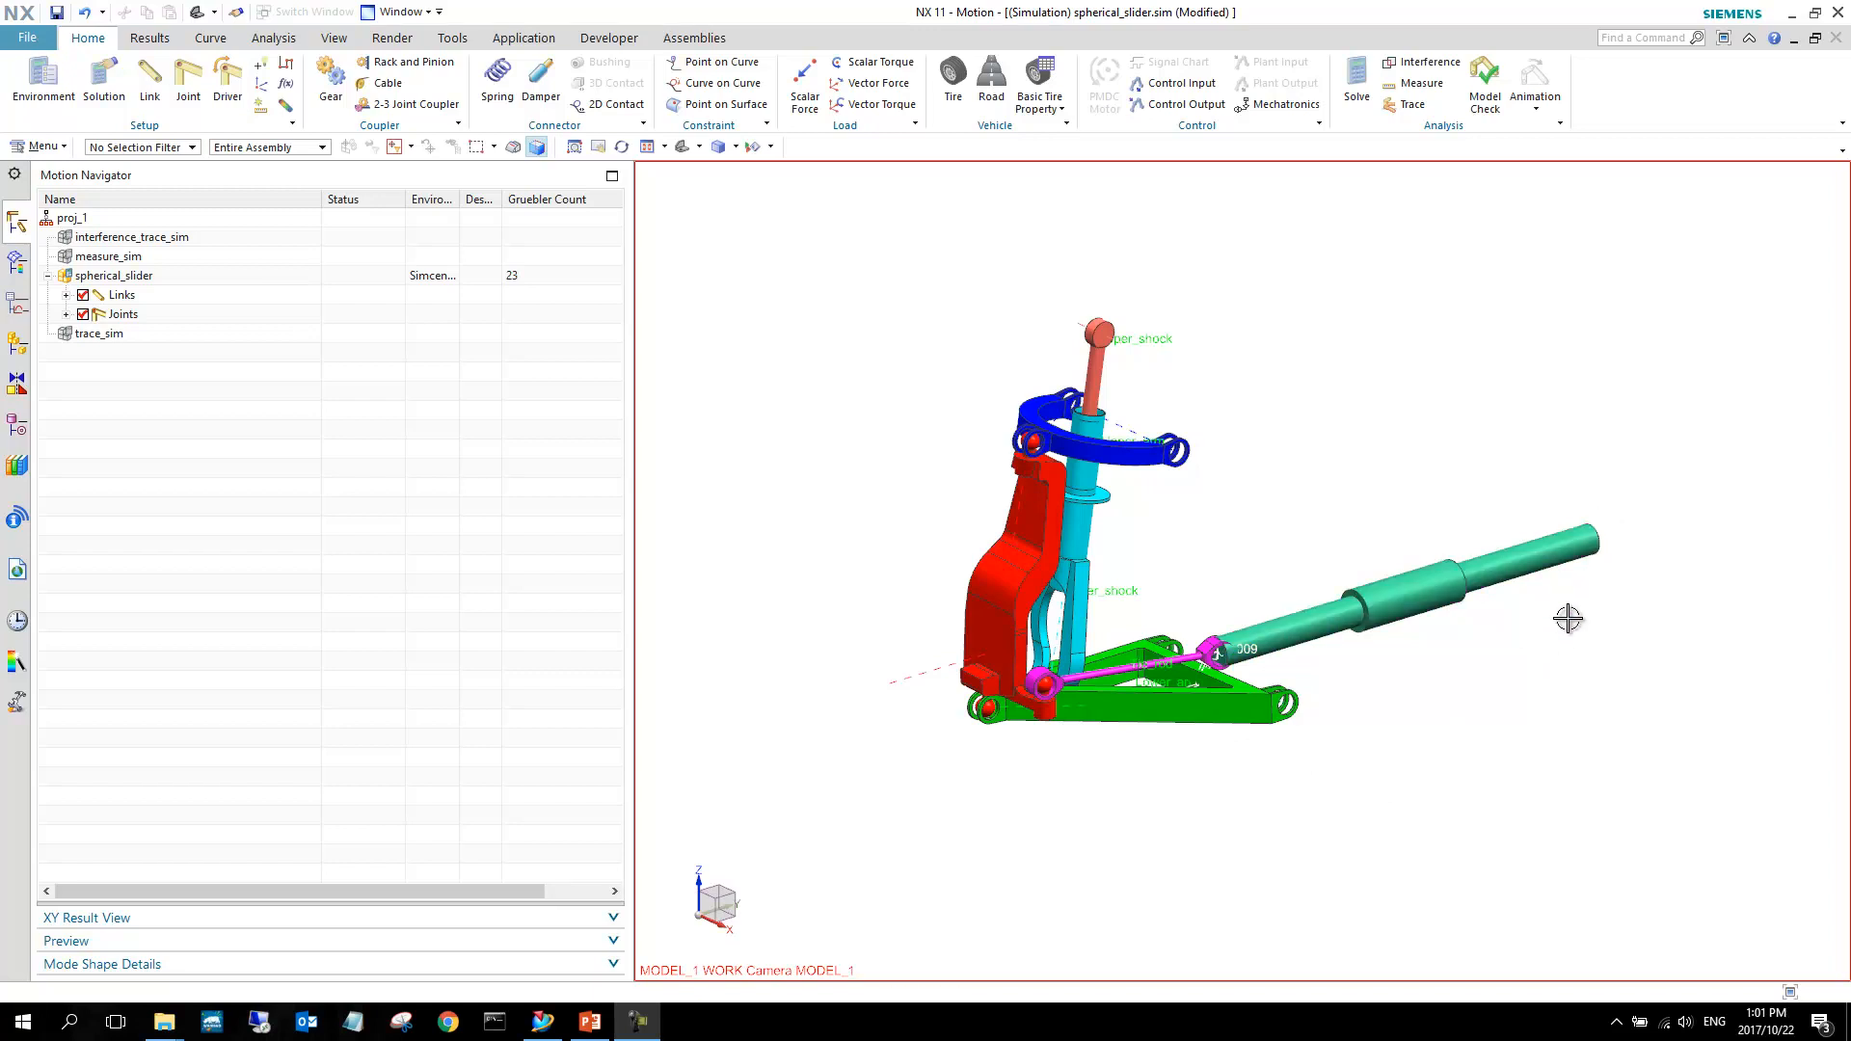
Start a spherical joint and select the upper shock as the action link at its top cylindrical eye.
{"action": "middle_click_drag", "start_coordinate": [1290, 730], "coordinate": [1221, 662]}
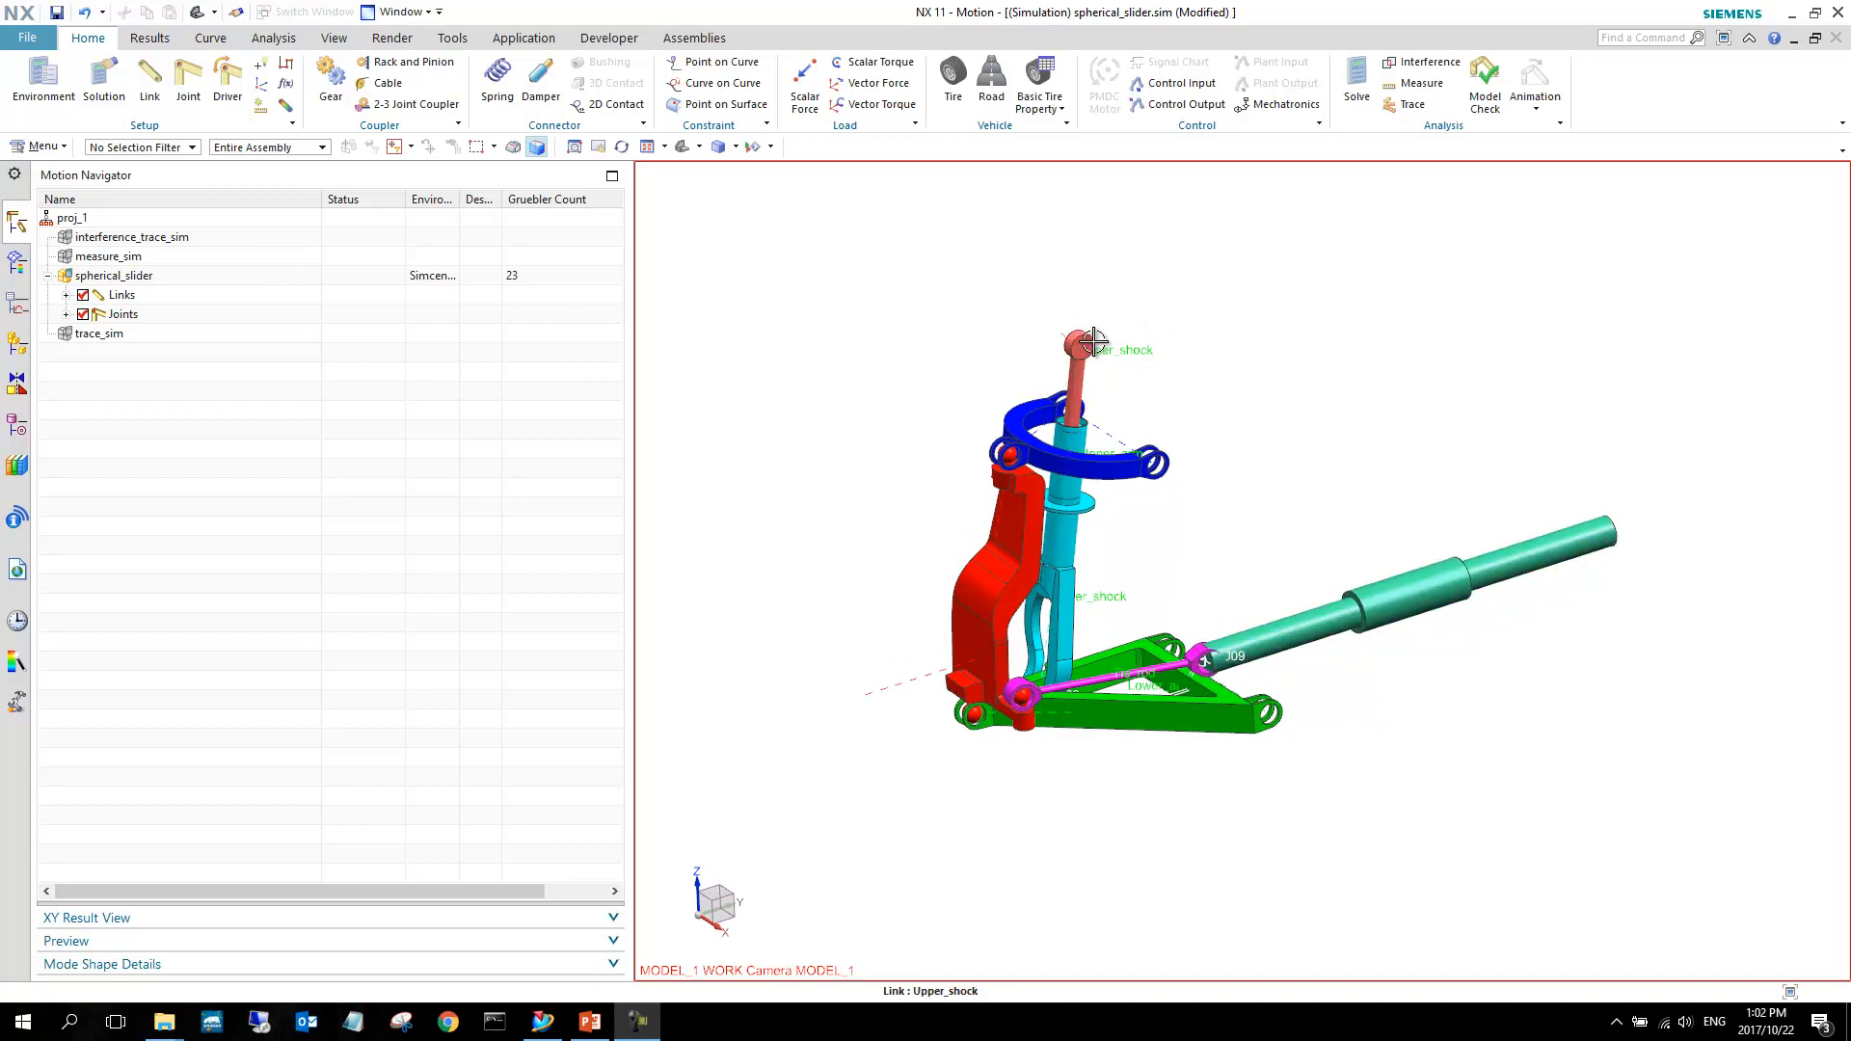
{"action": "scroll", "coordinate": [1085, 356], "scroll_direction": "up", "scroll_amount": 5}
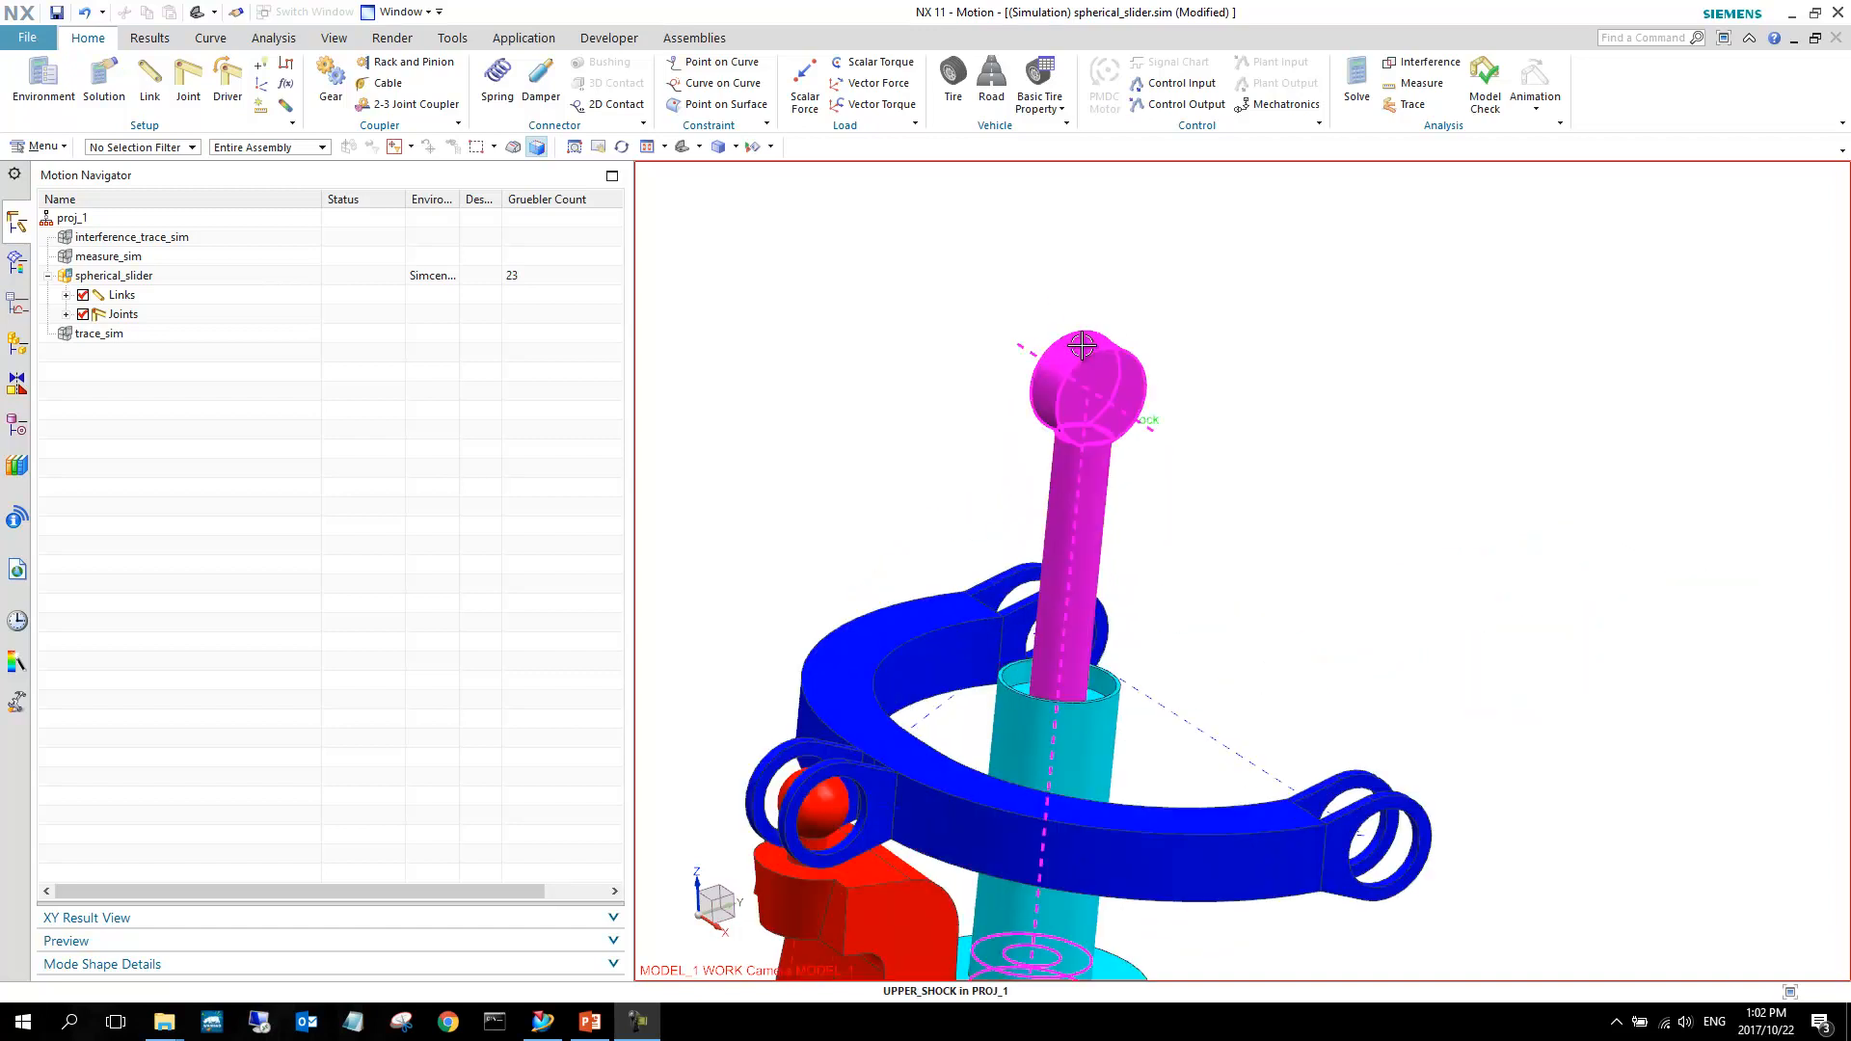
{"action": "scroll", "coordinate": [1075, 354], "scroll_direction": "down", "scroll_amount": 2}
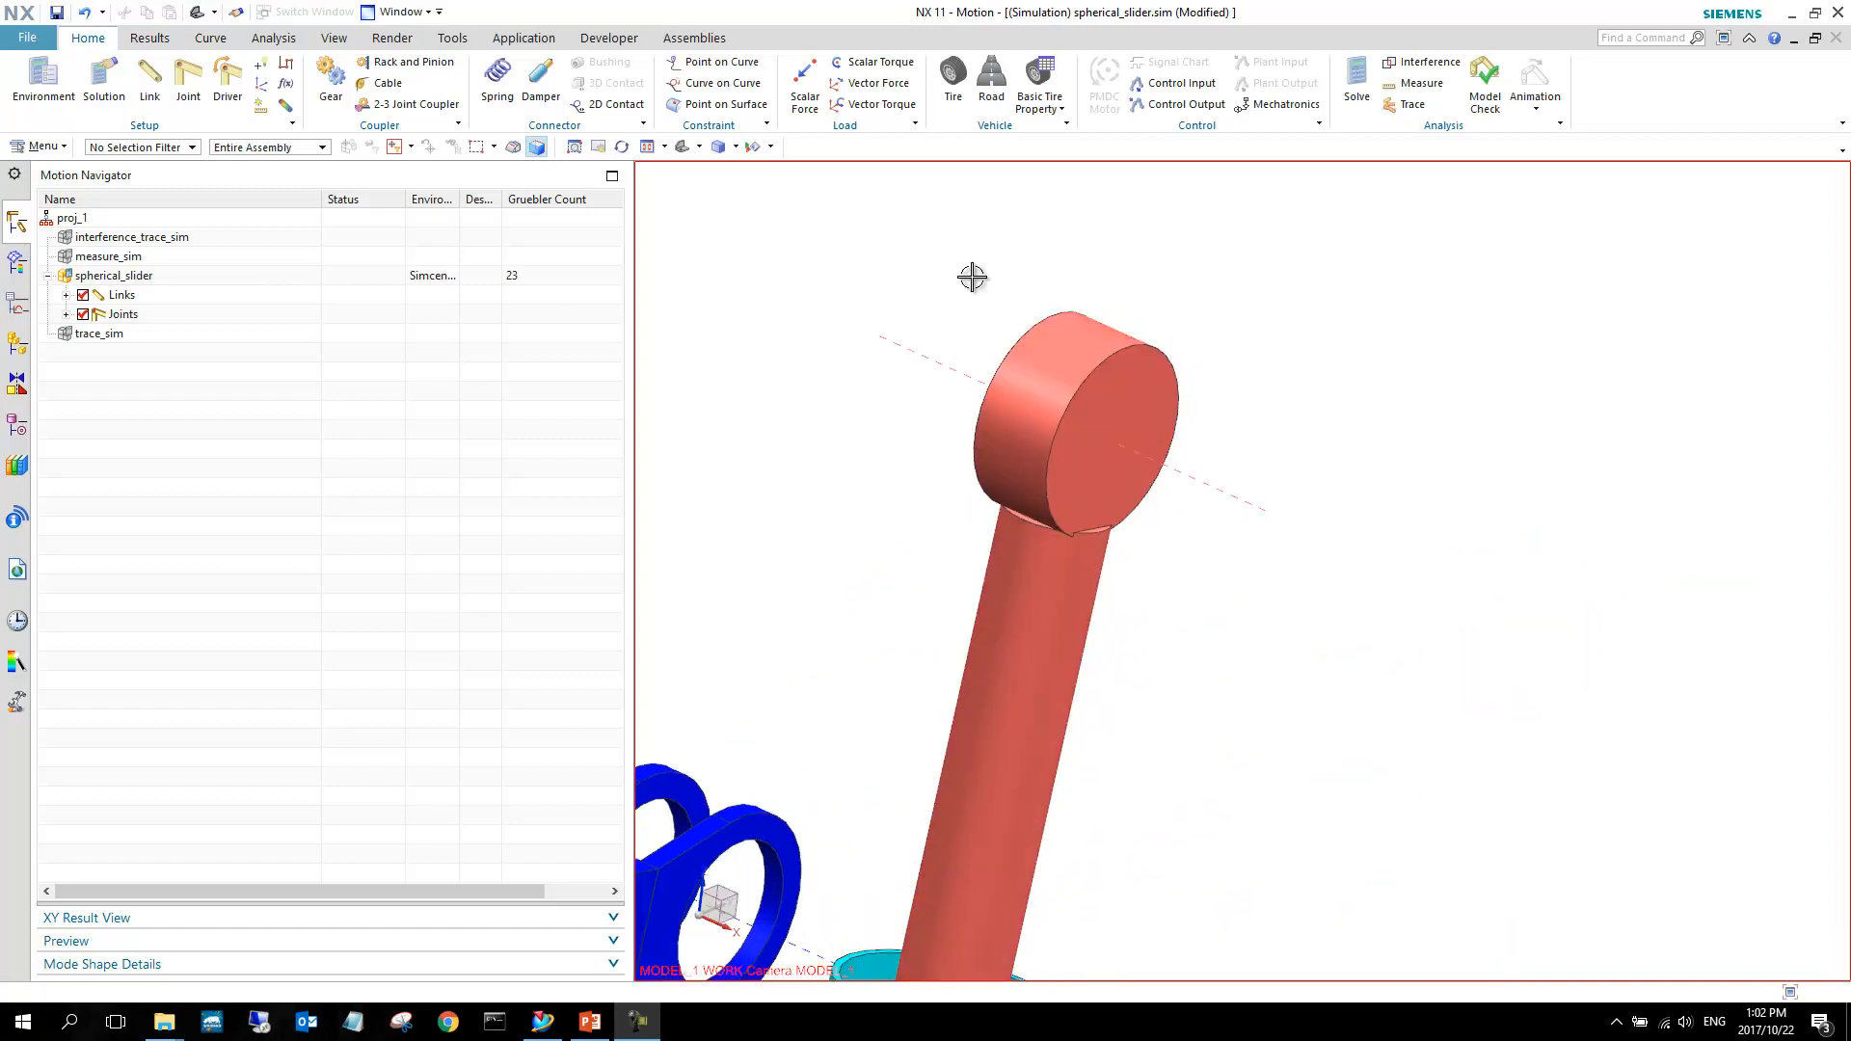
{"action": "left_click", "coordinate": [188, 82]}
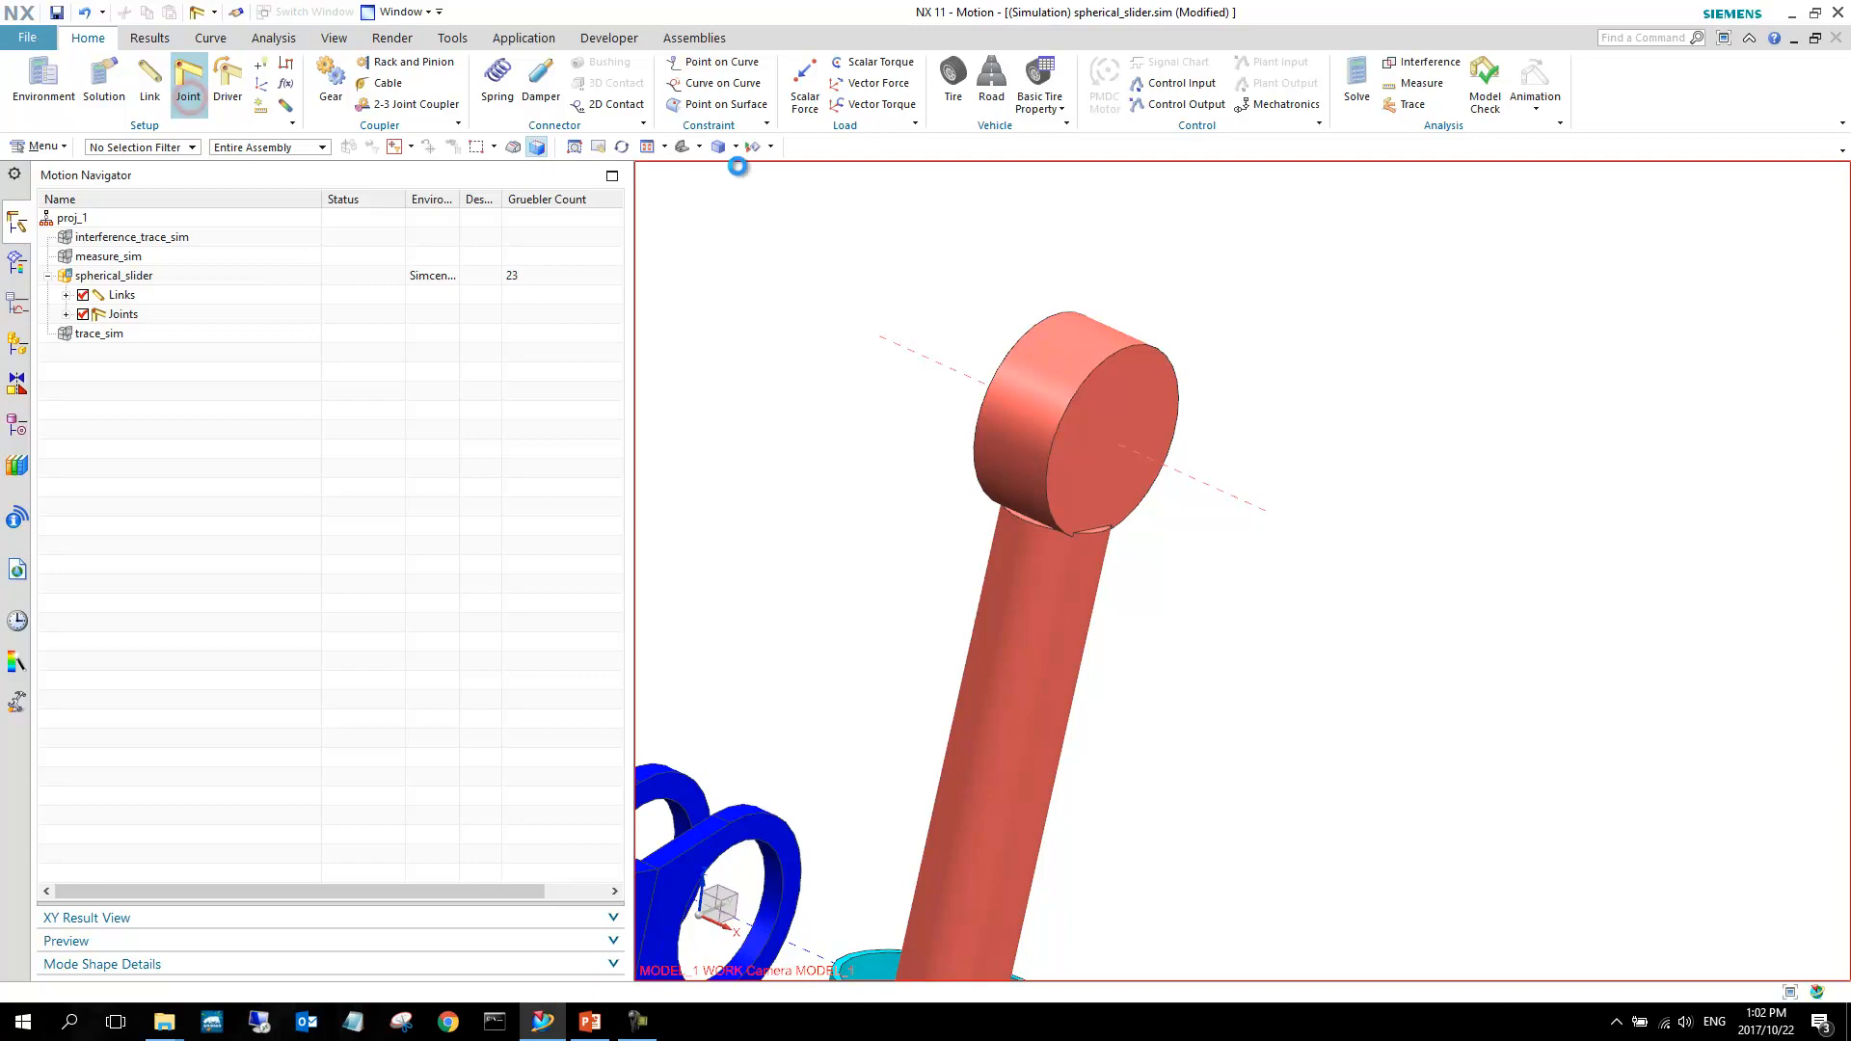
{"action": "left_click", "coordinate": [540, 260]}
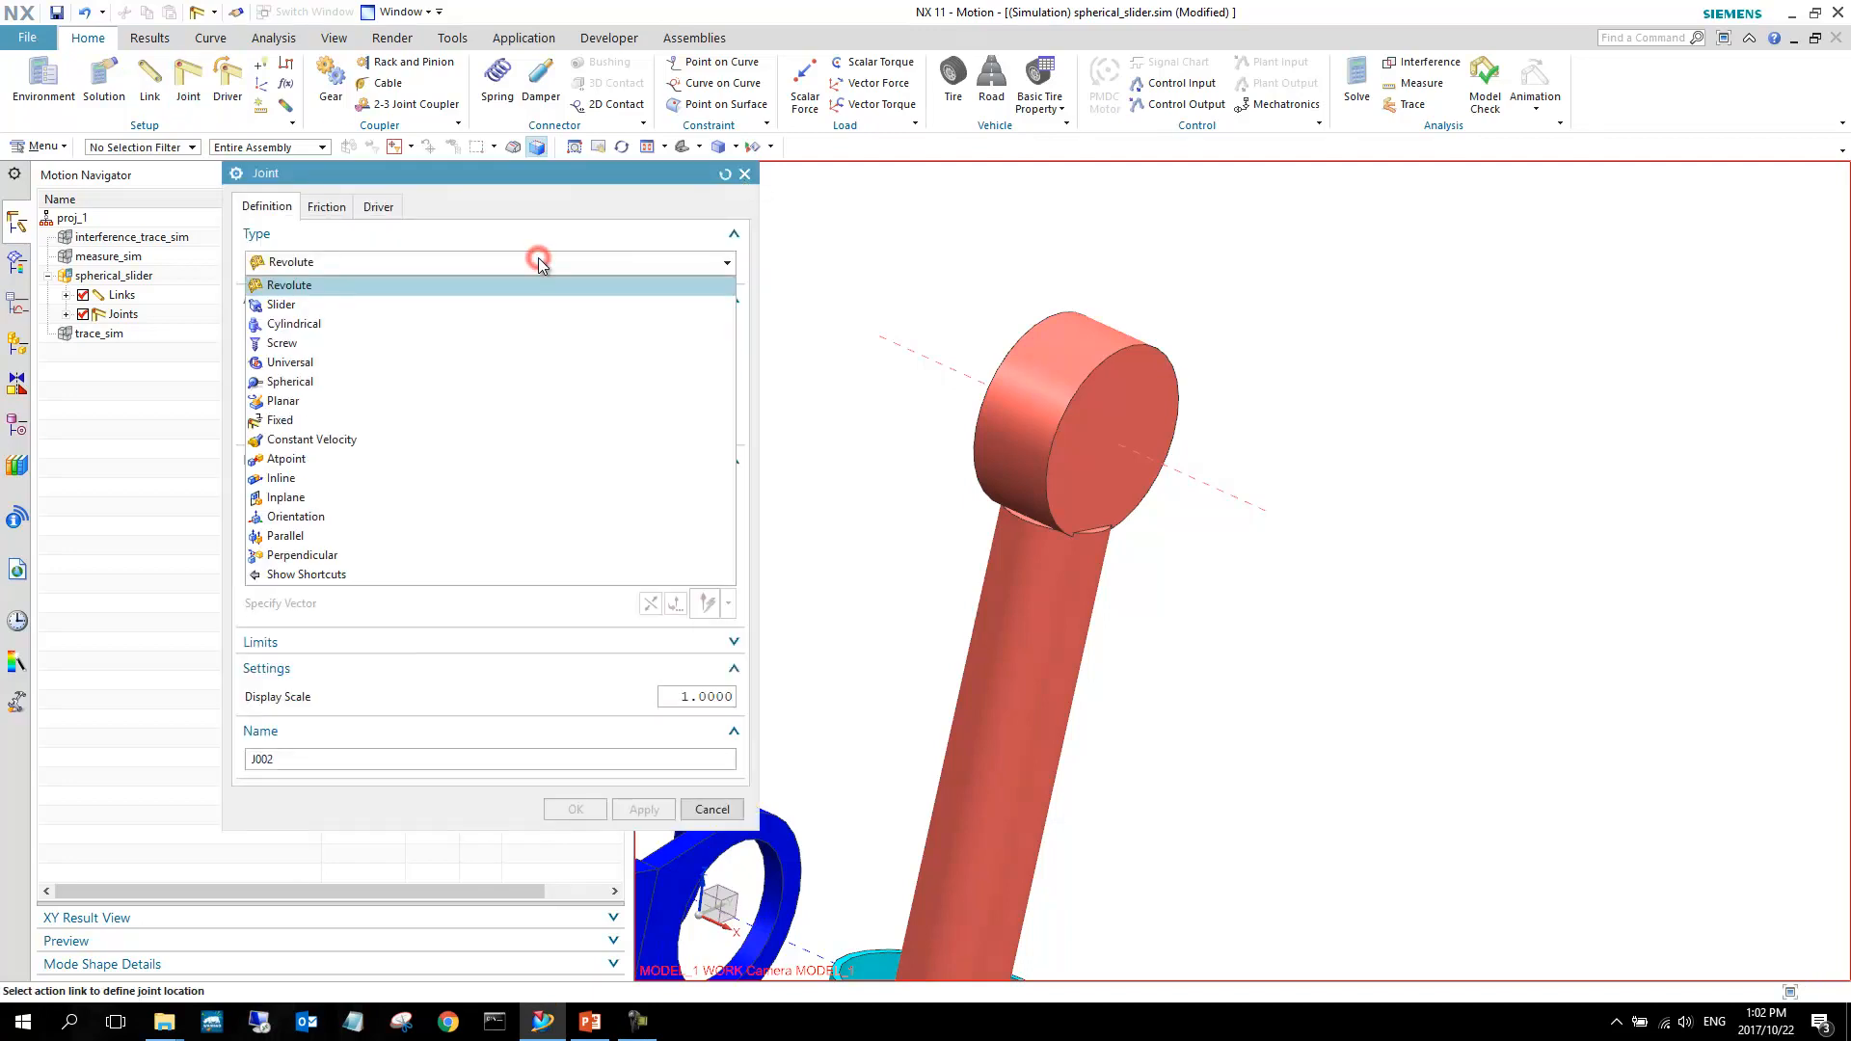
{"action": "left_click", "coordinate": [409, 382]}
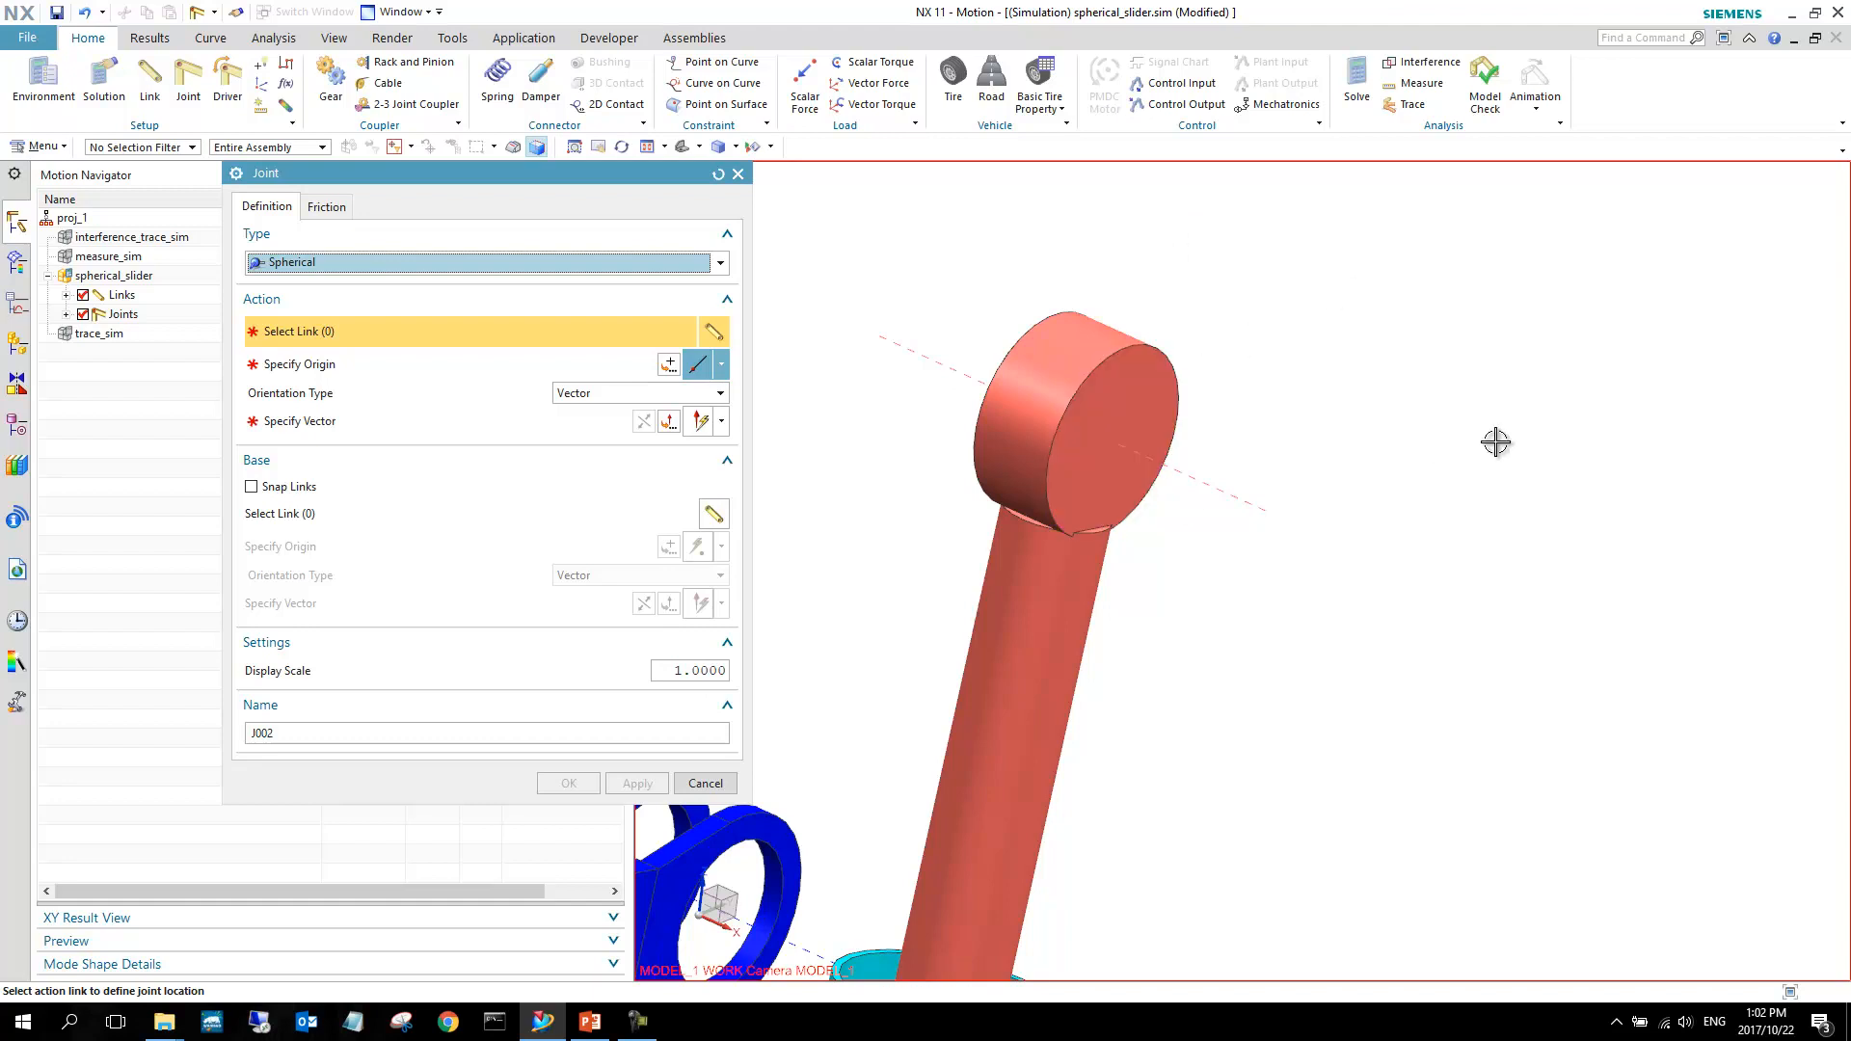
{"action": "scroll", "coordinate": [1408, 401], "scroll_direction": "down", "scroll_amount": 2}
{"action": "scroll", "coordinate": [1414, 414], "scroll_direction": "up", "scroll_amount": 1}
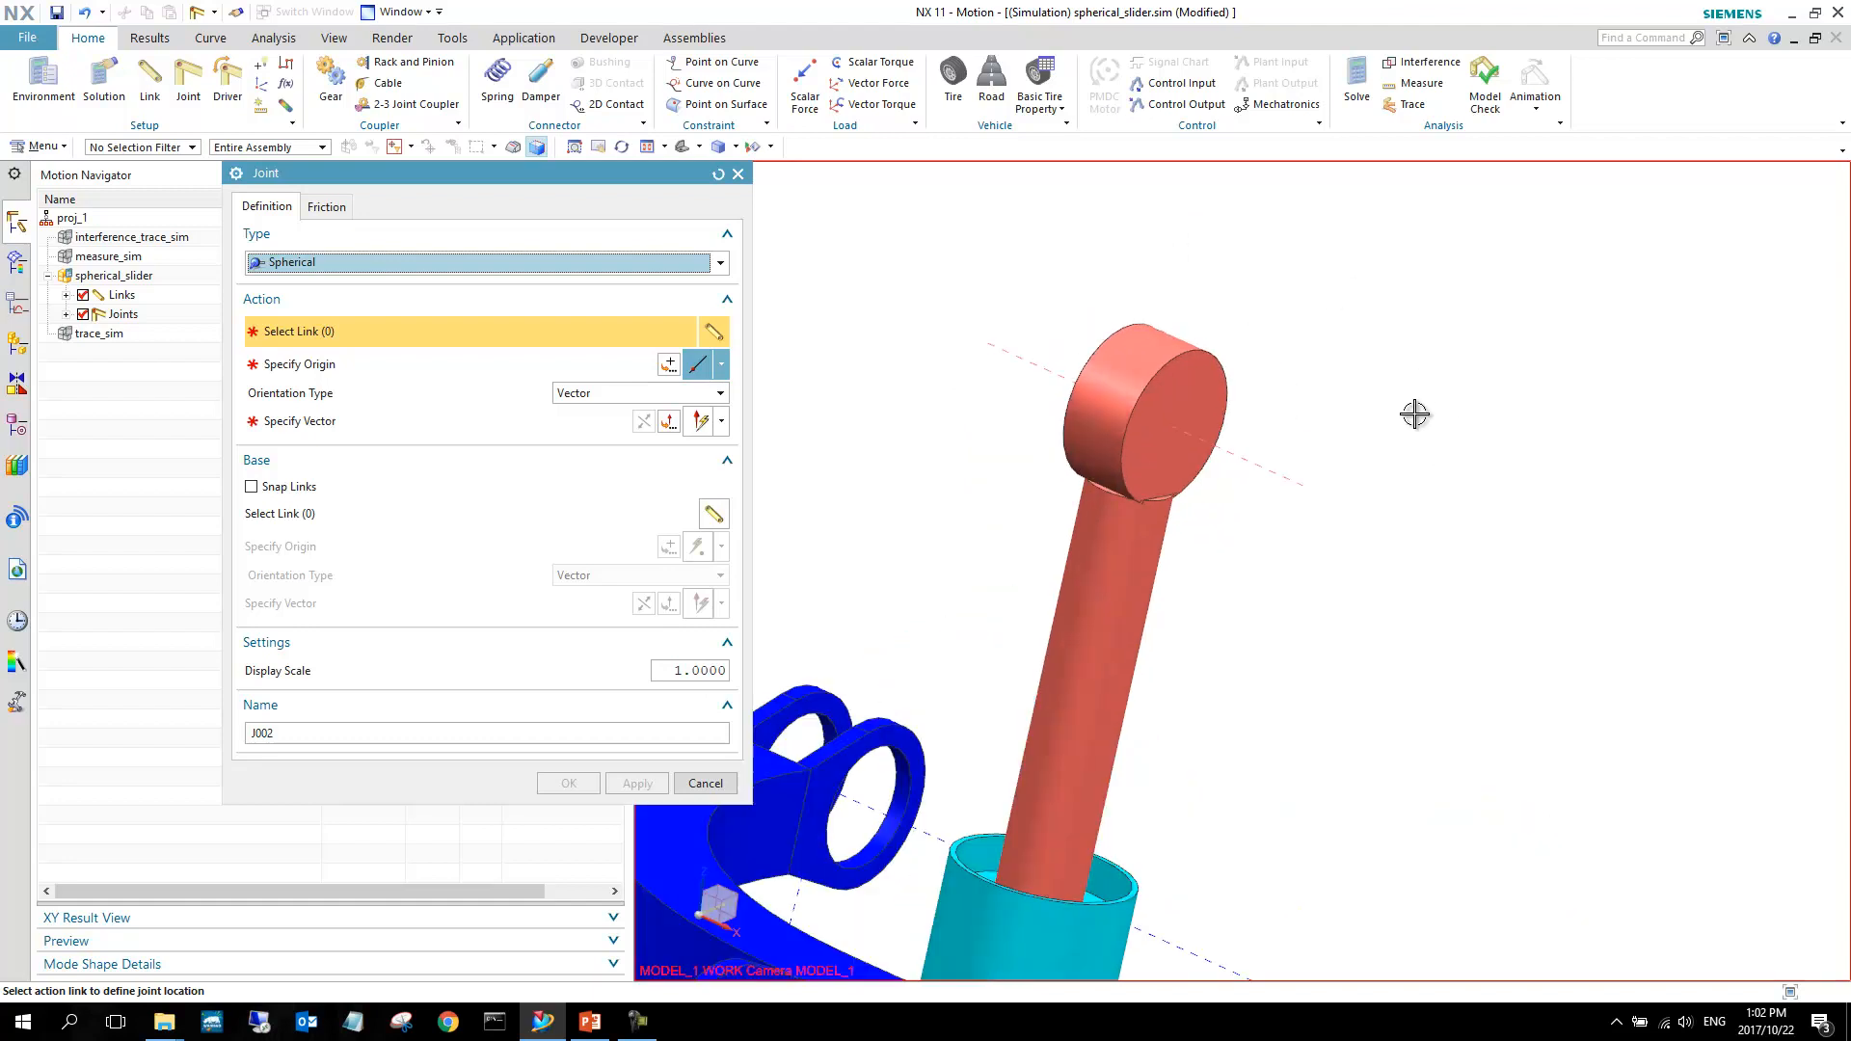
{"action": "left_click", "coordinate": [1164, 487]}
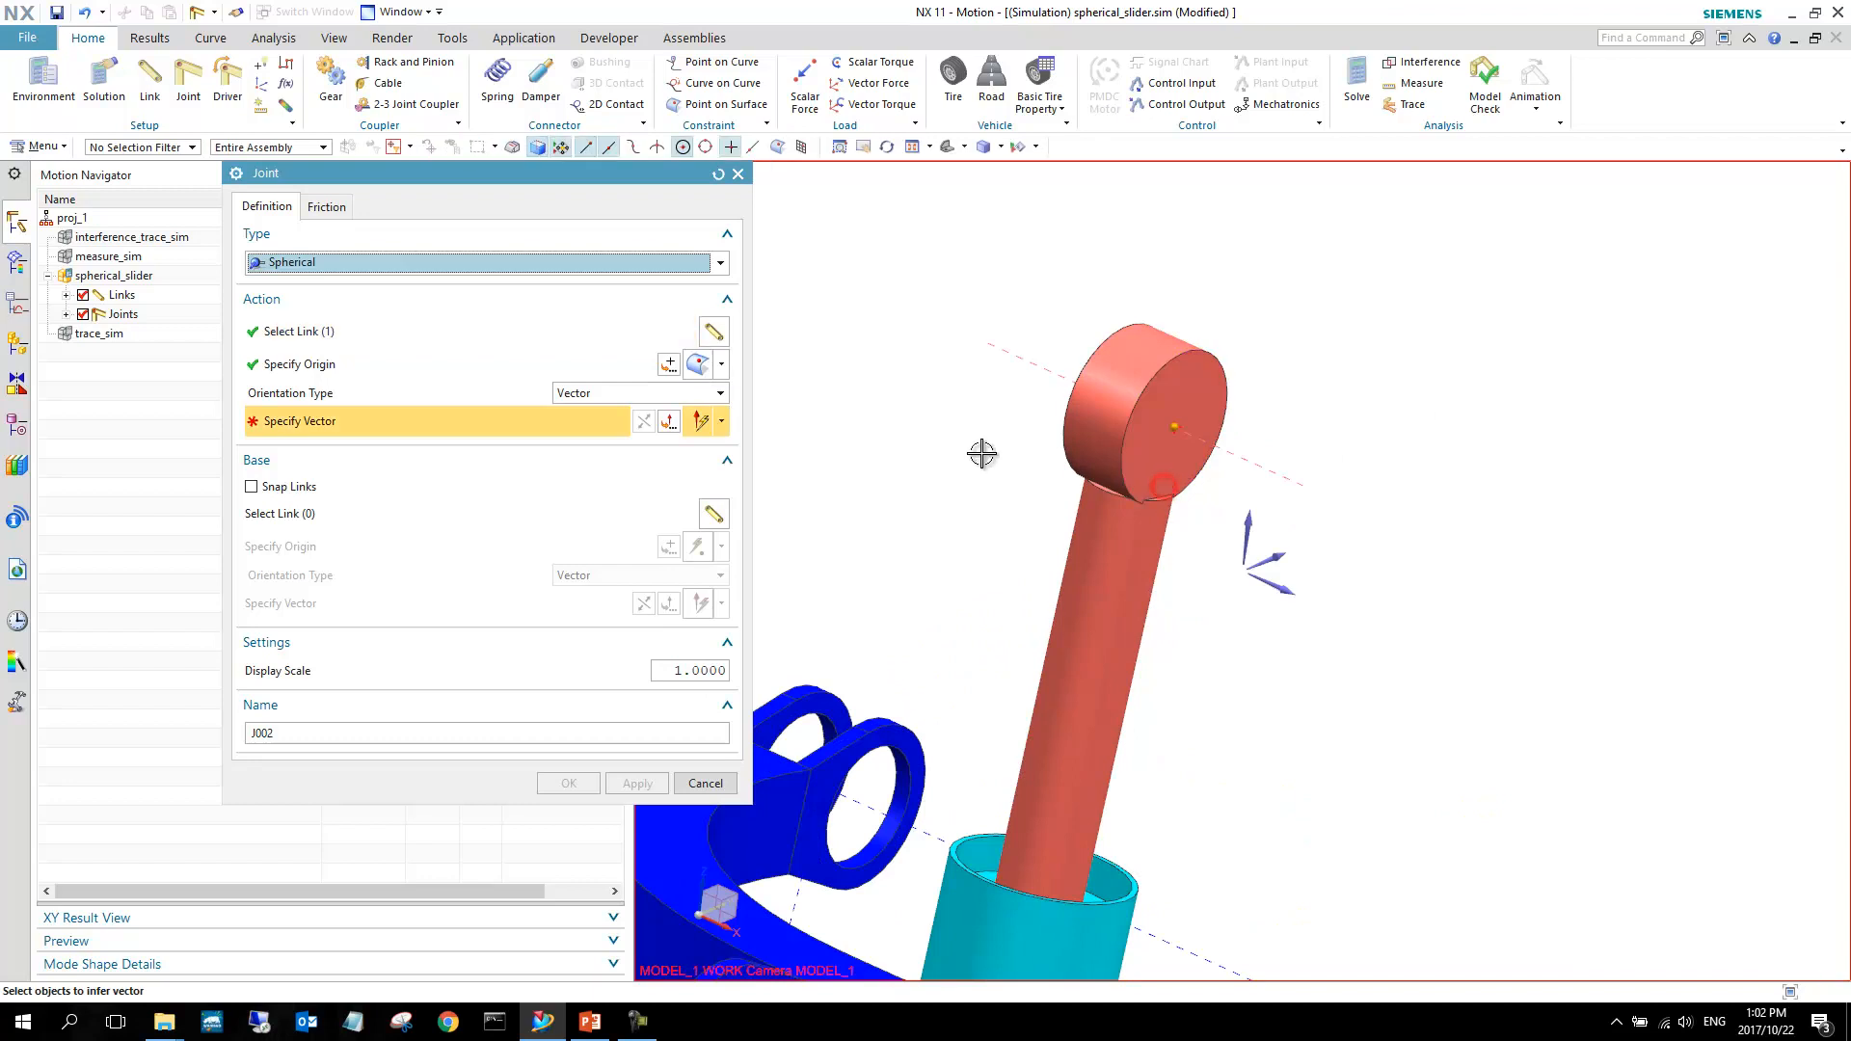
Open the joint origin's point definition and set its type to Between Two Points.
{"action": "left_click", "coordinate": [723, 370]}
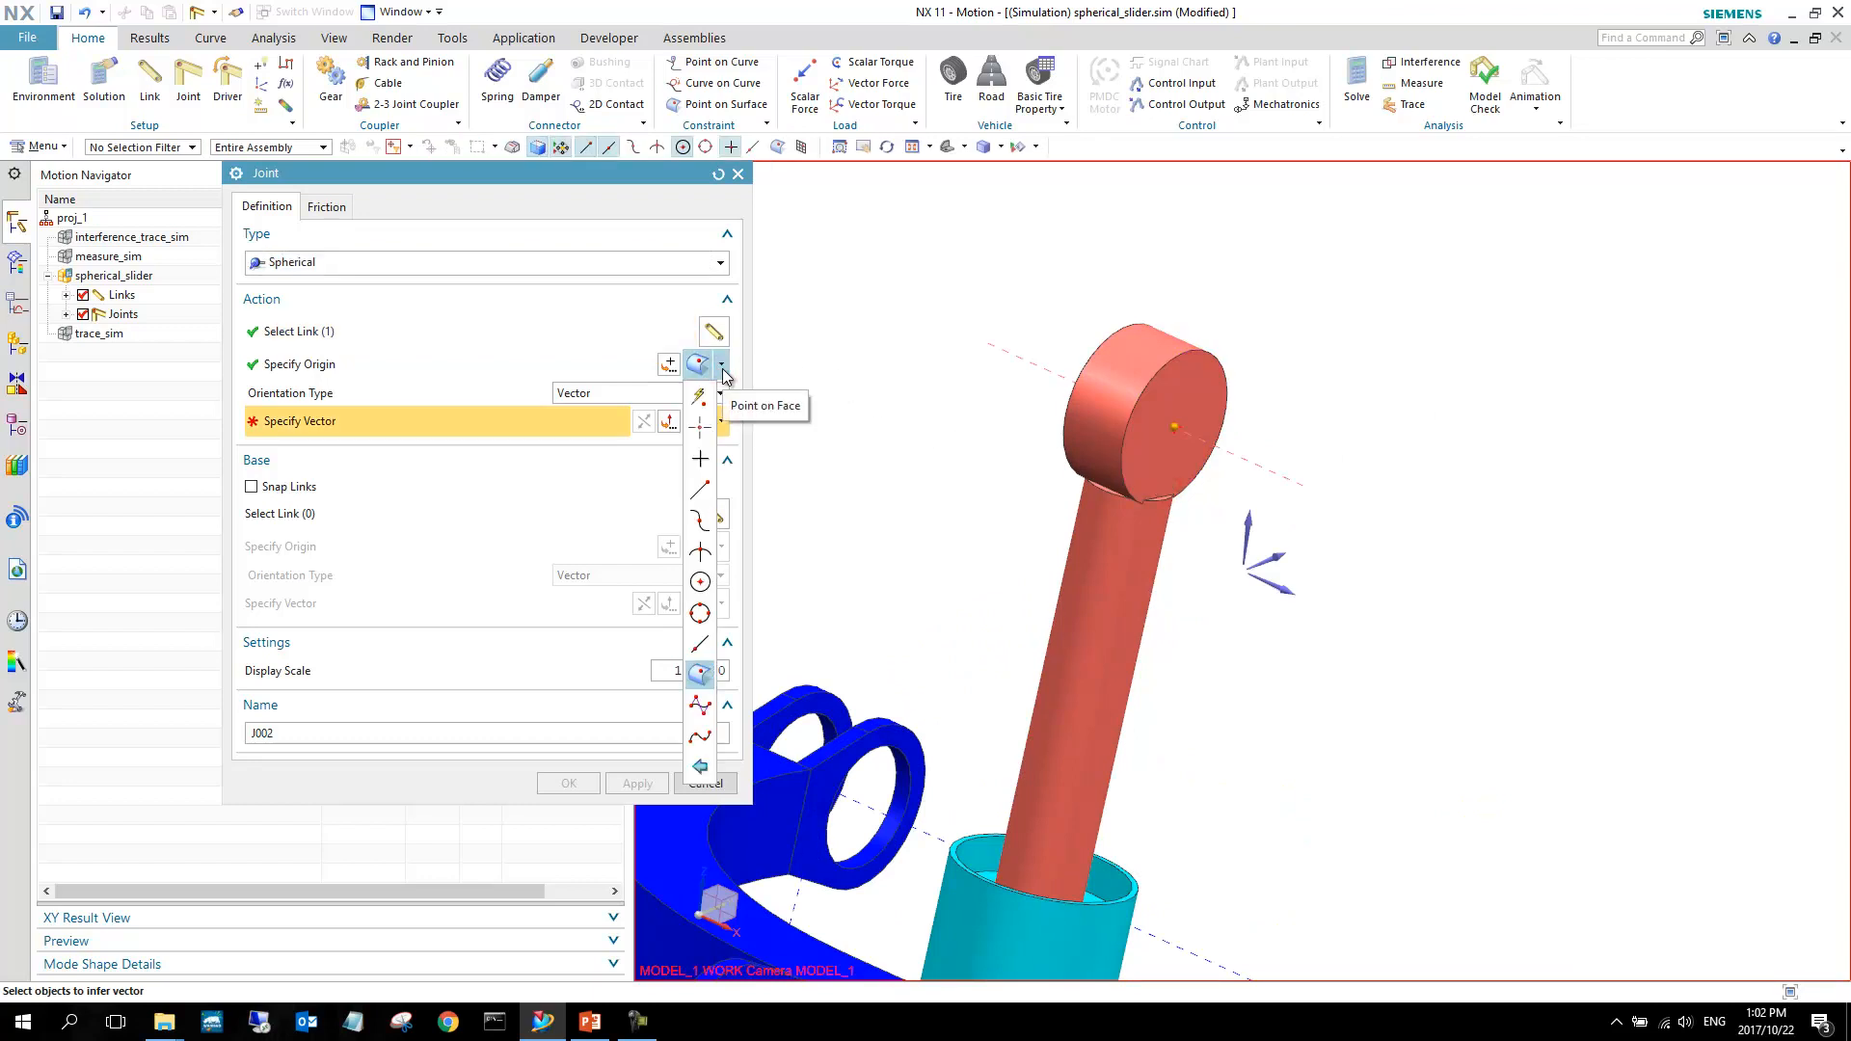
{"action": "left_click", "coordinate": [721, 368]}
{"action": "middle_click_drag", "start_coordinate": [1105, 375], "coordinate": [1106, 402]}
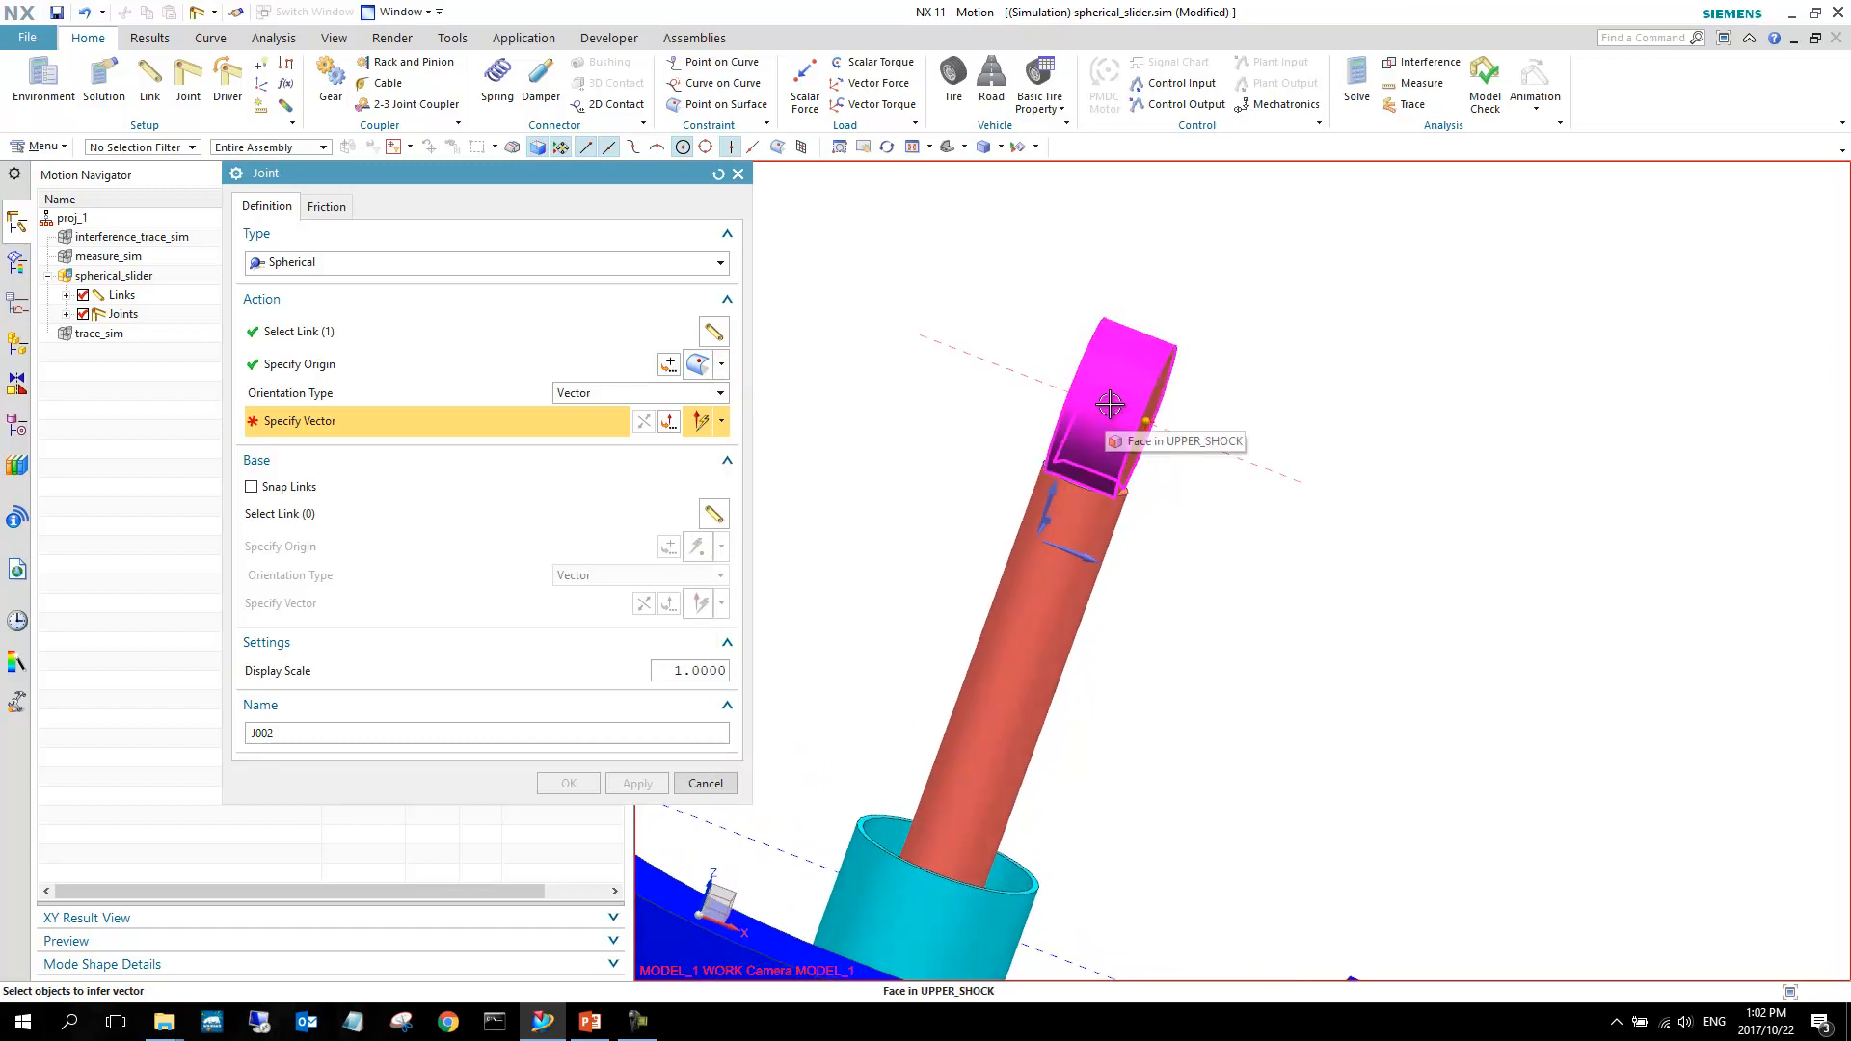
{"action": "middle_click_drag", "start_coordinate": [1110, 405], "coordinate": [994, 363]}
{"action": "scroll", "coordinate": [897, 335], "scroll_direction": "up", "scroll_amount": 5}
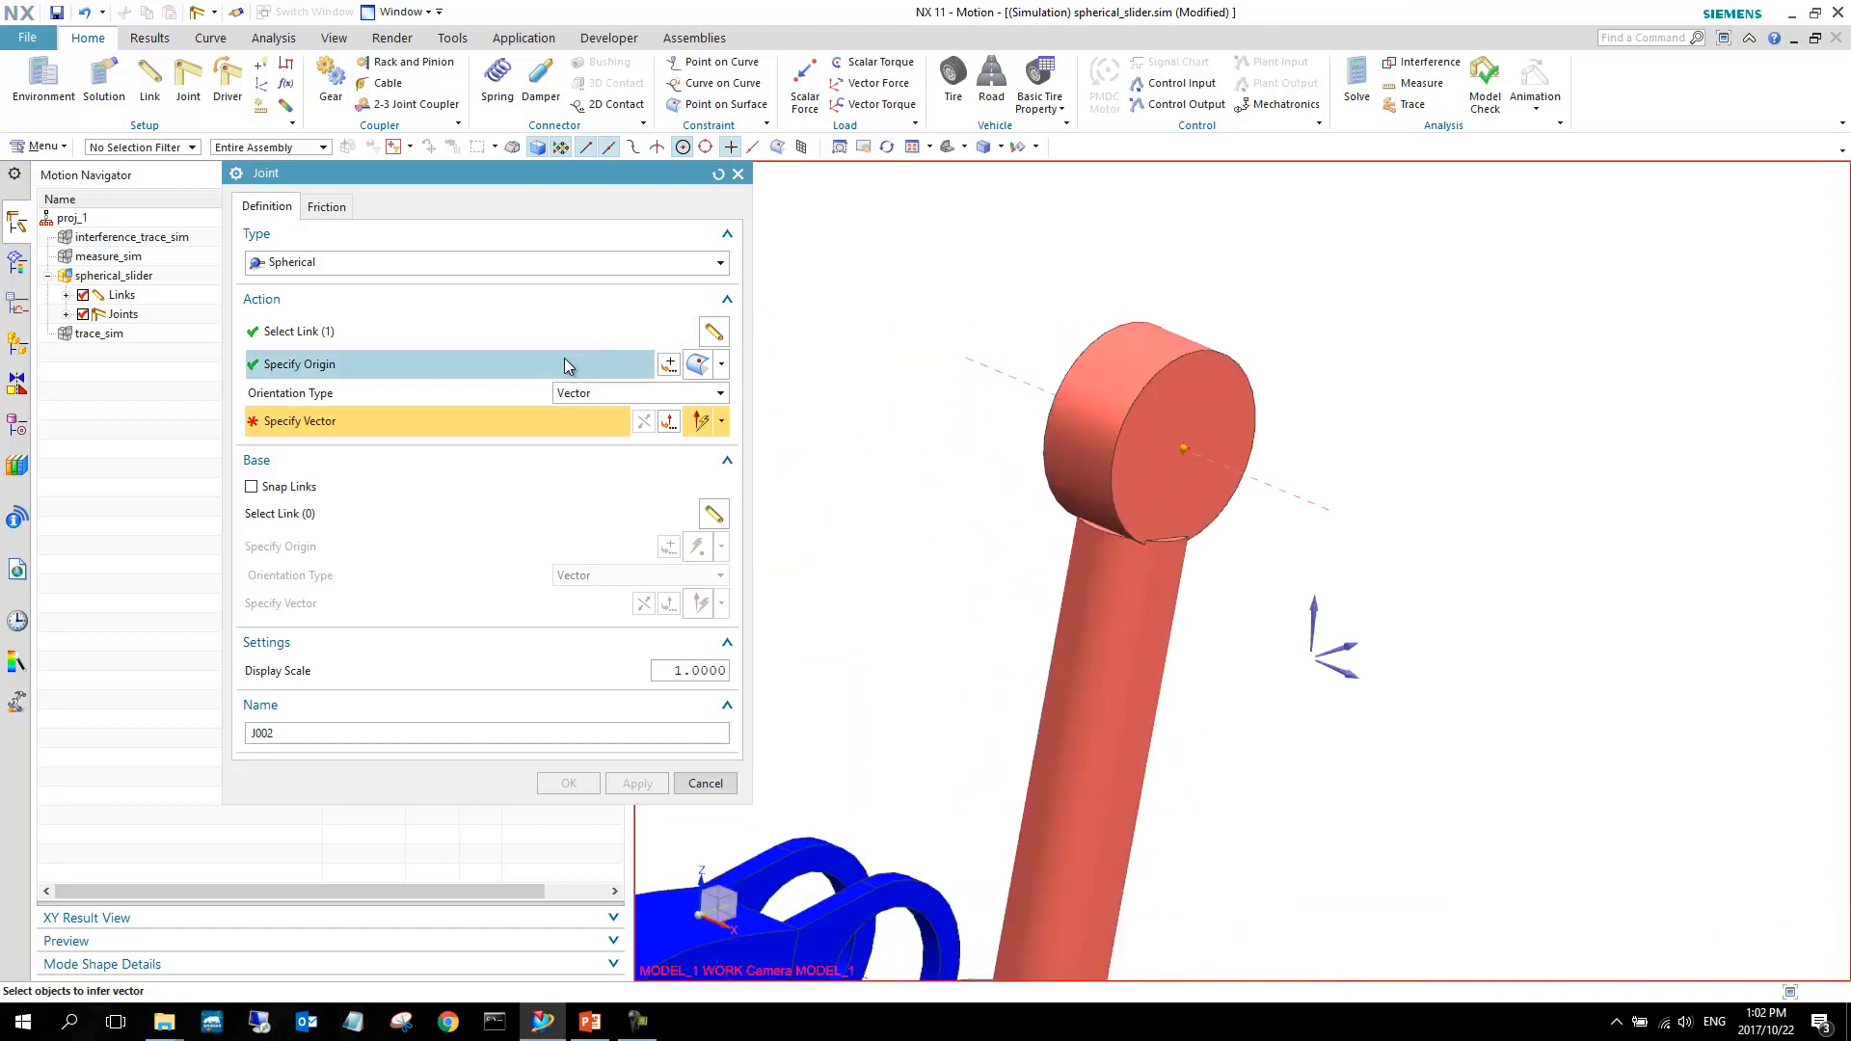
{"action": "left_click", "coordinate": [669, 366]}
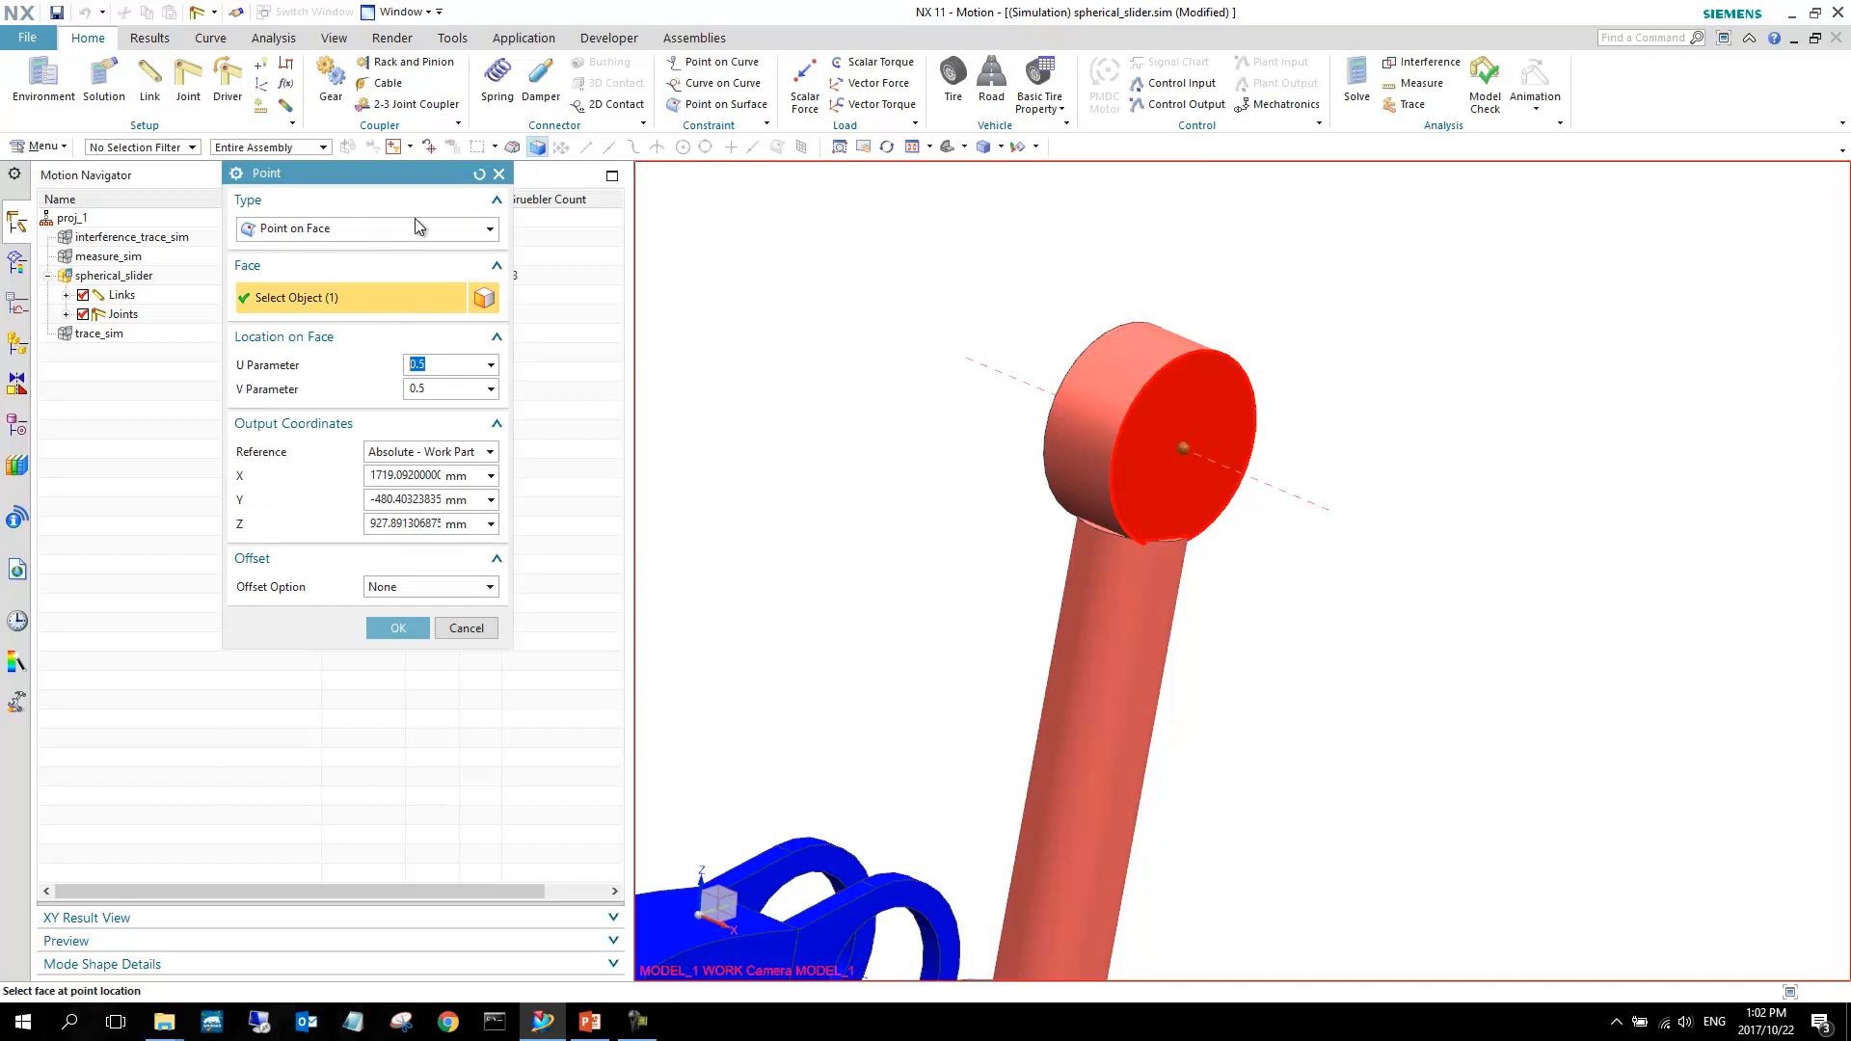
{"action": "left_click", "coordinate": [404, 232]}
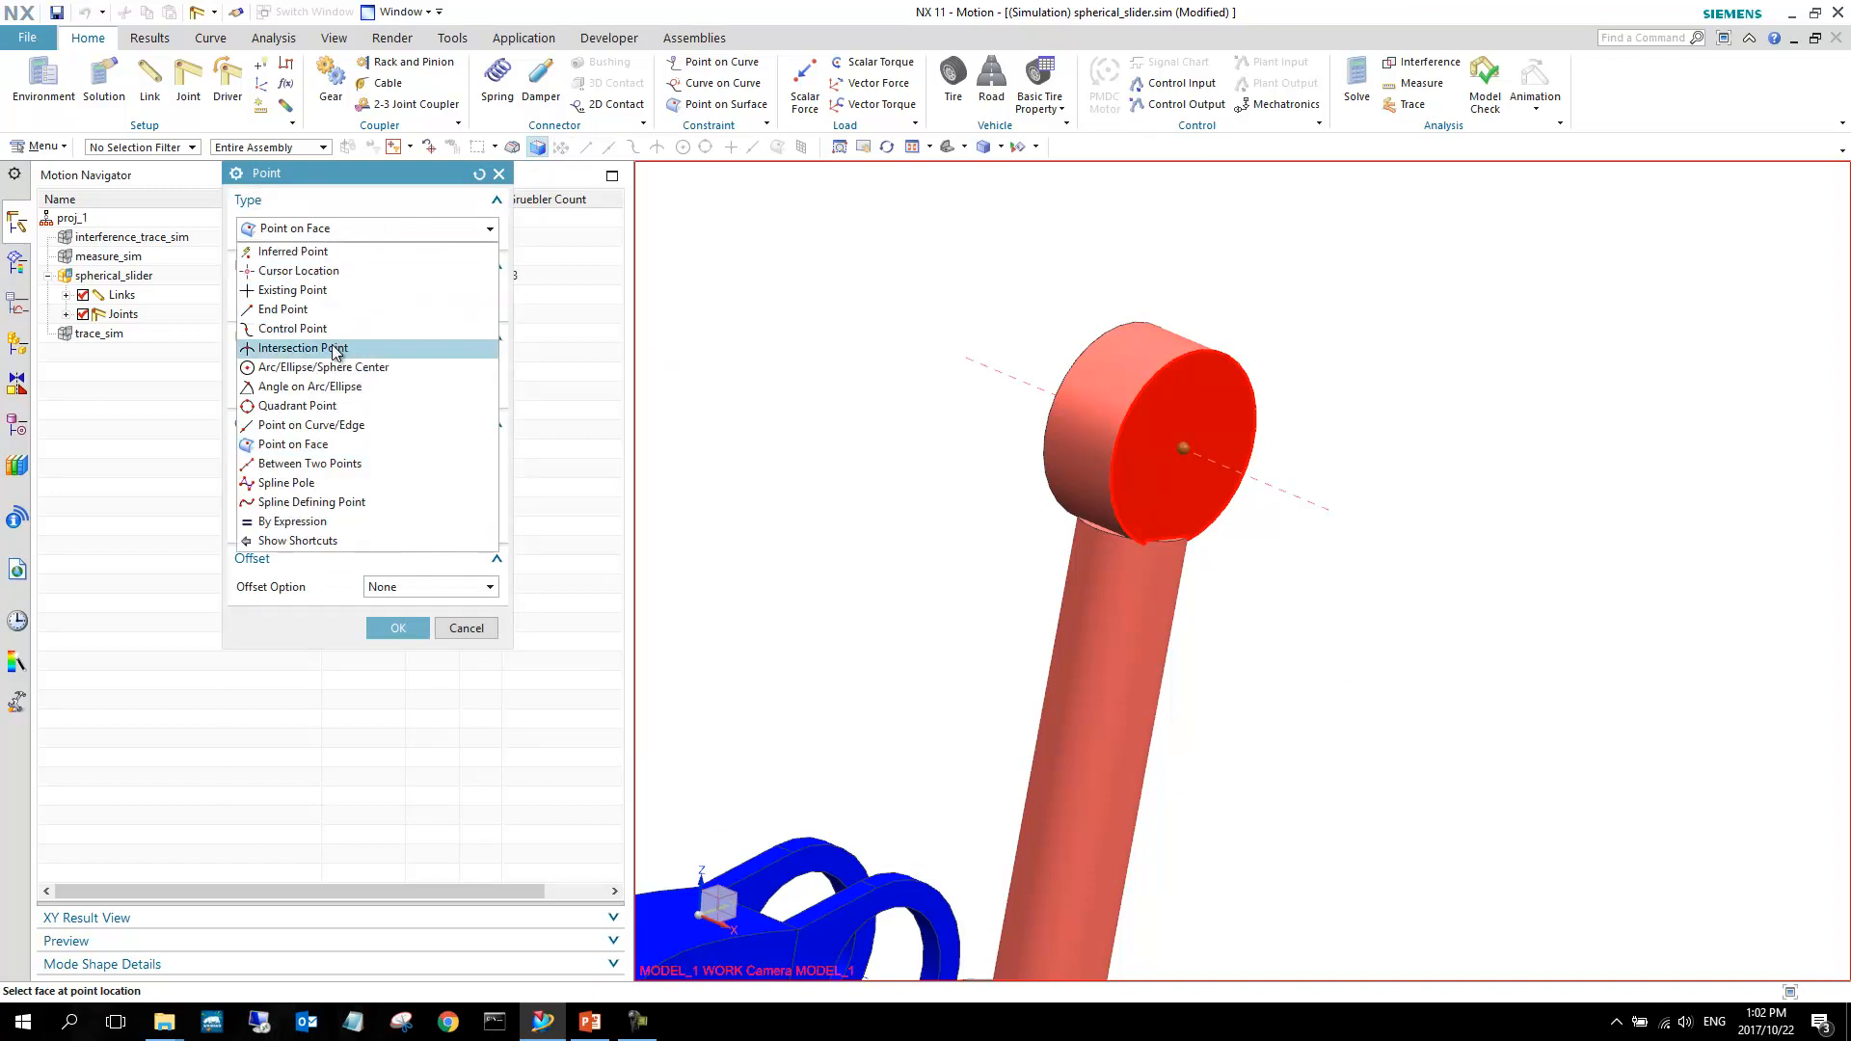
{"action": "left_click", "coordinate": [330, 469]}
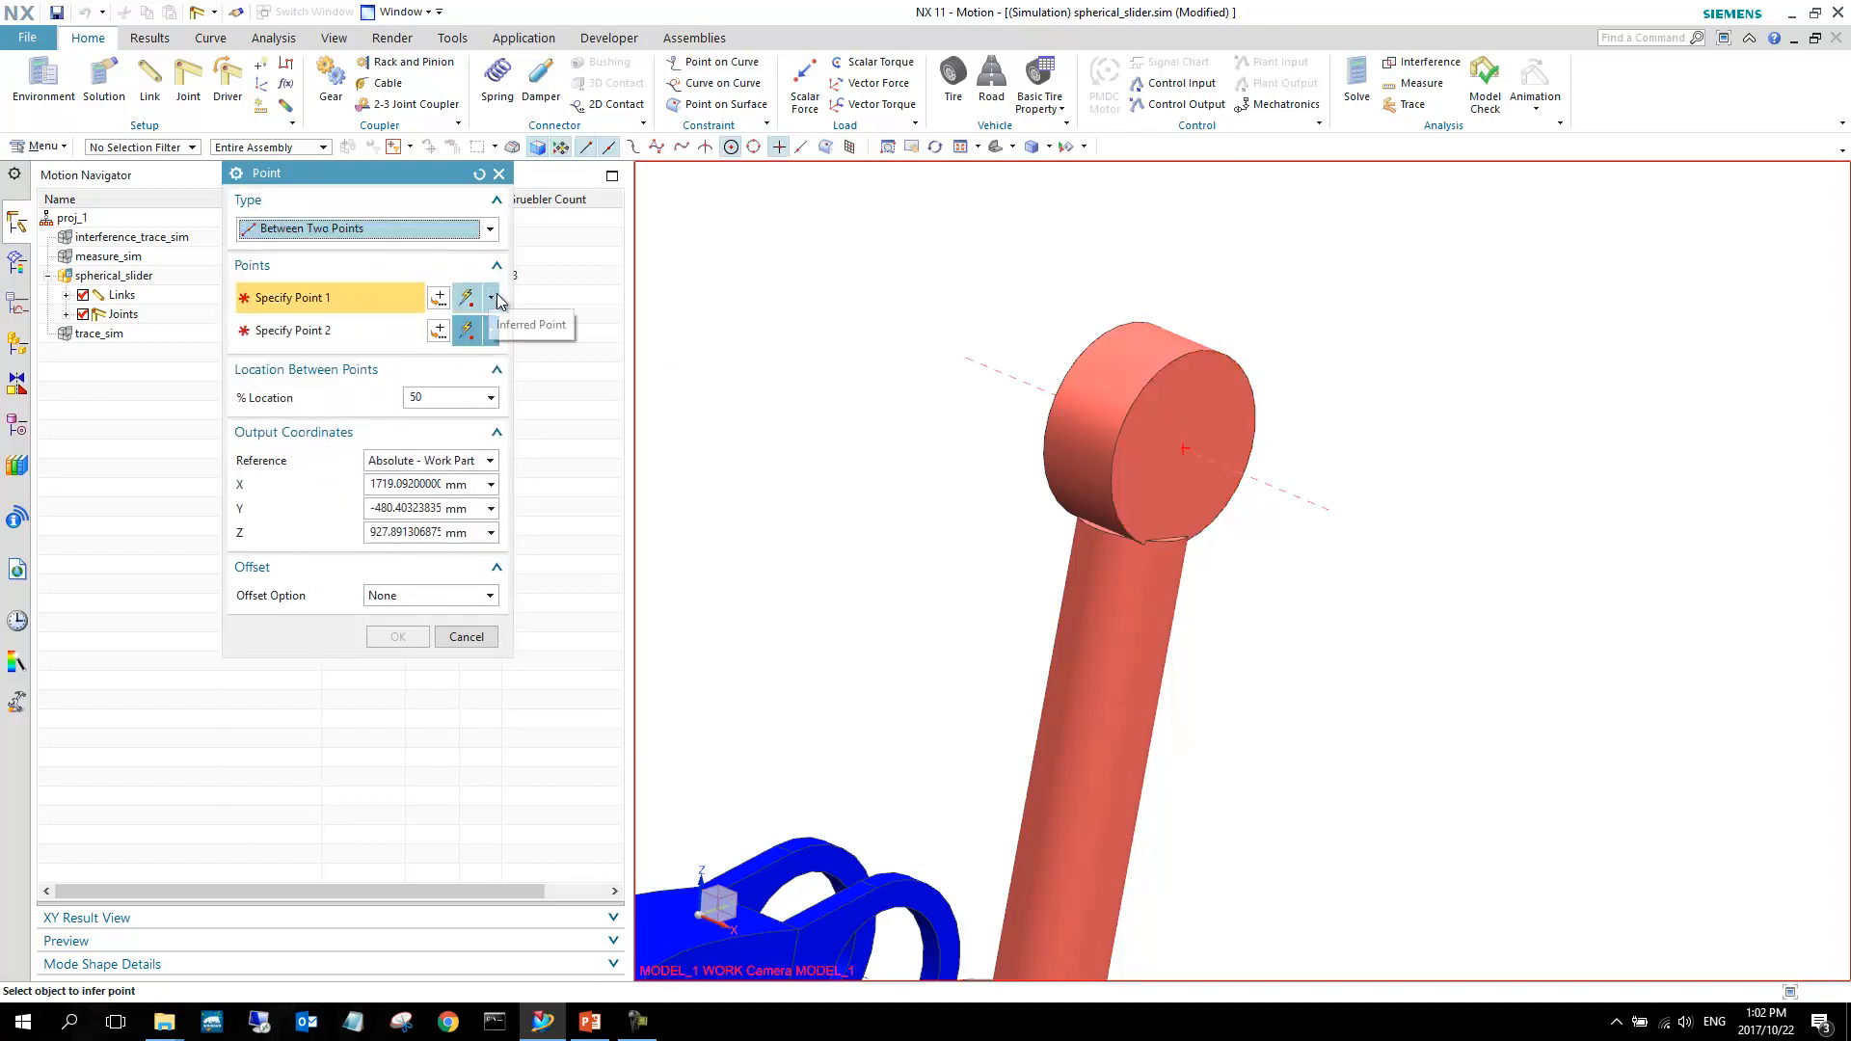
Set both point definitions to arc/ellipse/sphere center and make the first point active for selection.
{"action": "left_click", "coordinate": [490, 297]}
{"action": "left_click", "coordinate": [468, 516]}
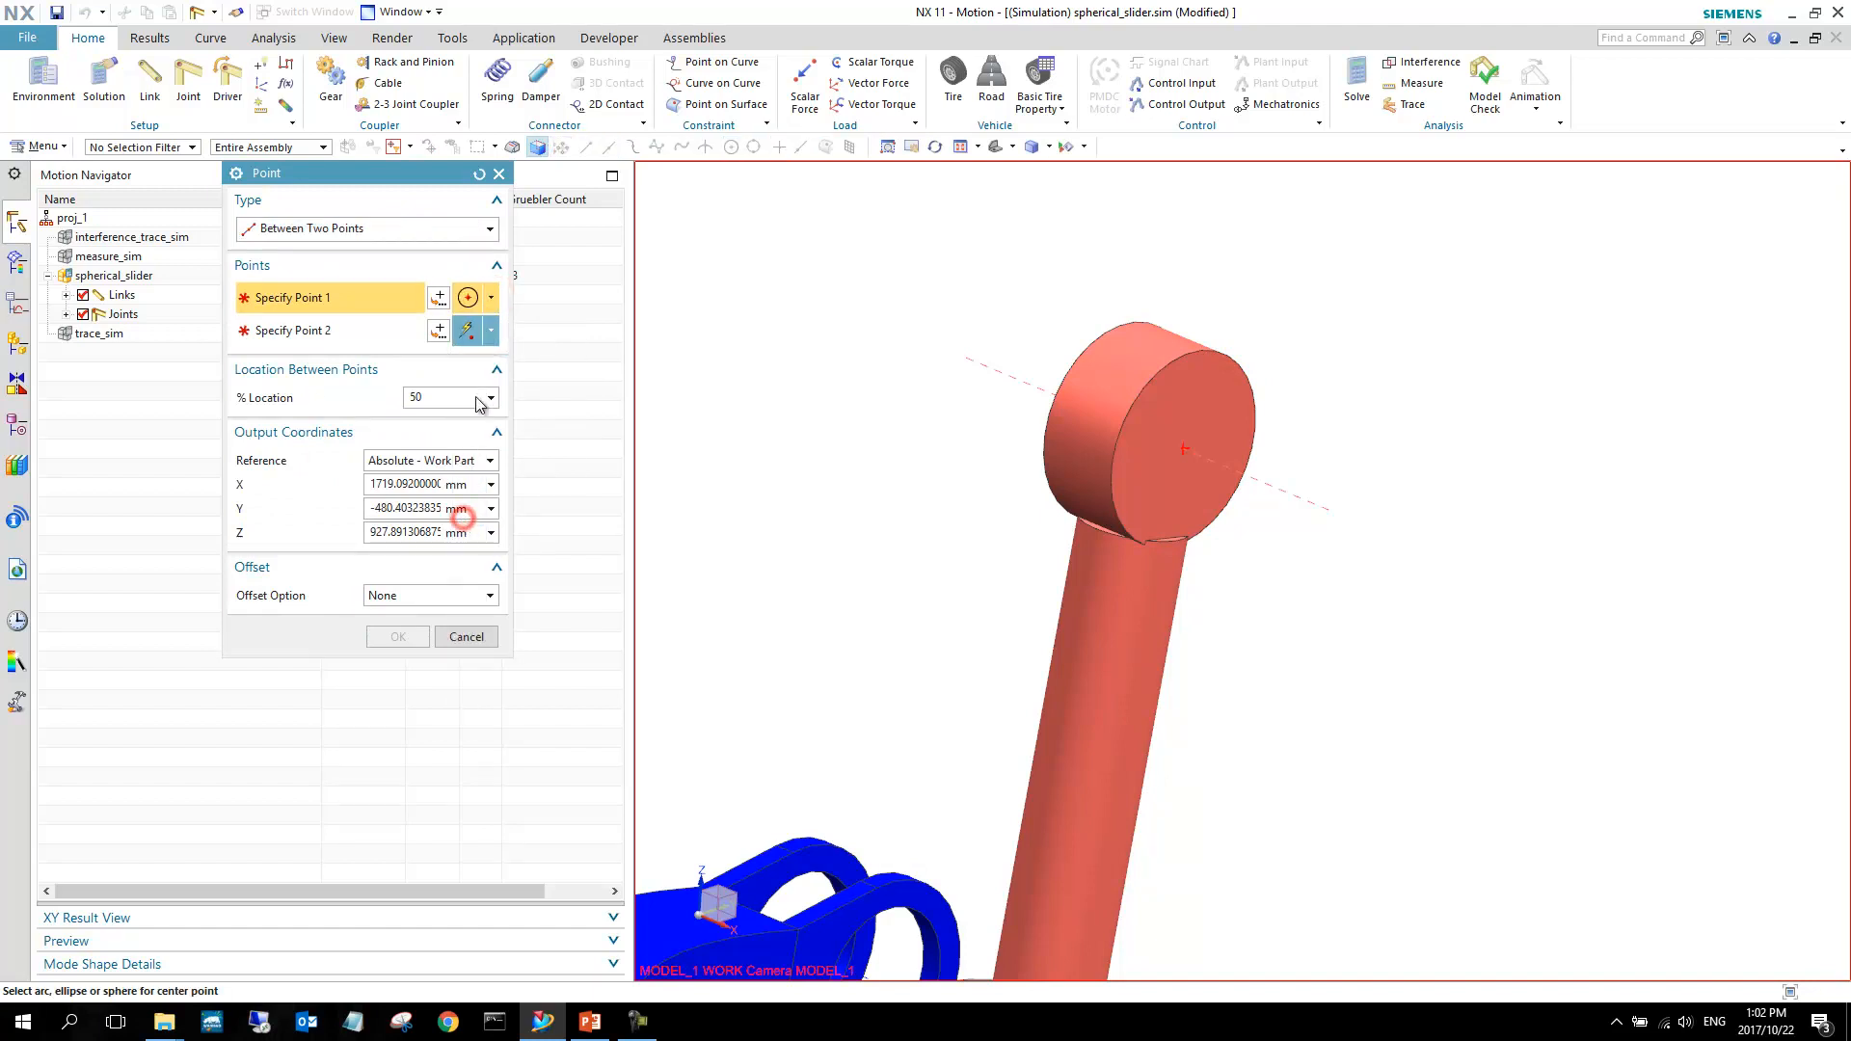
{"action": "left_click", "coordinate": [490, 331]}
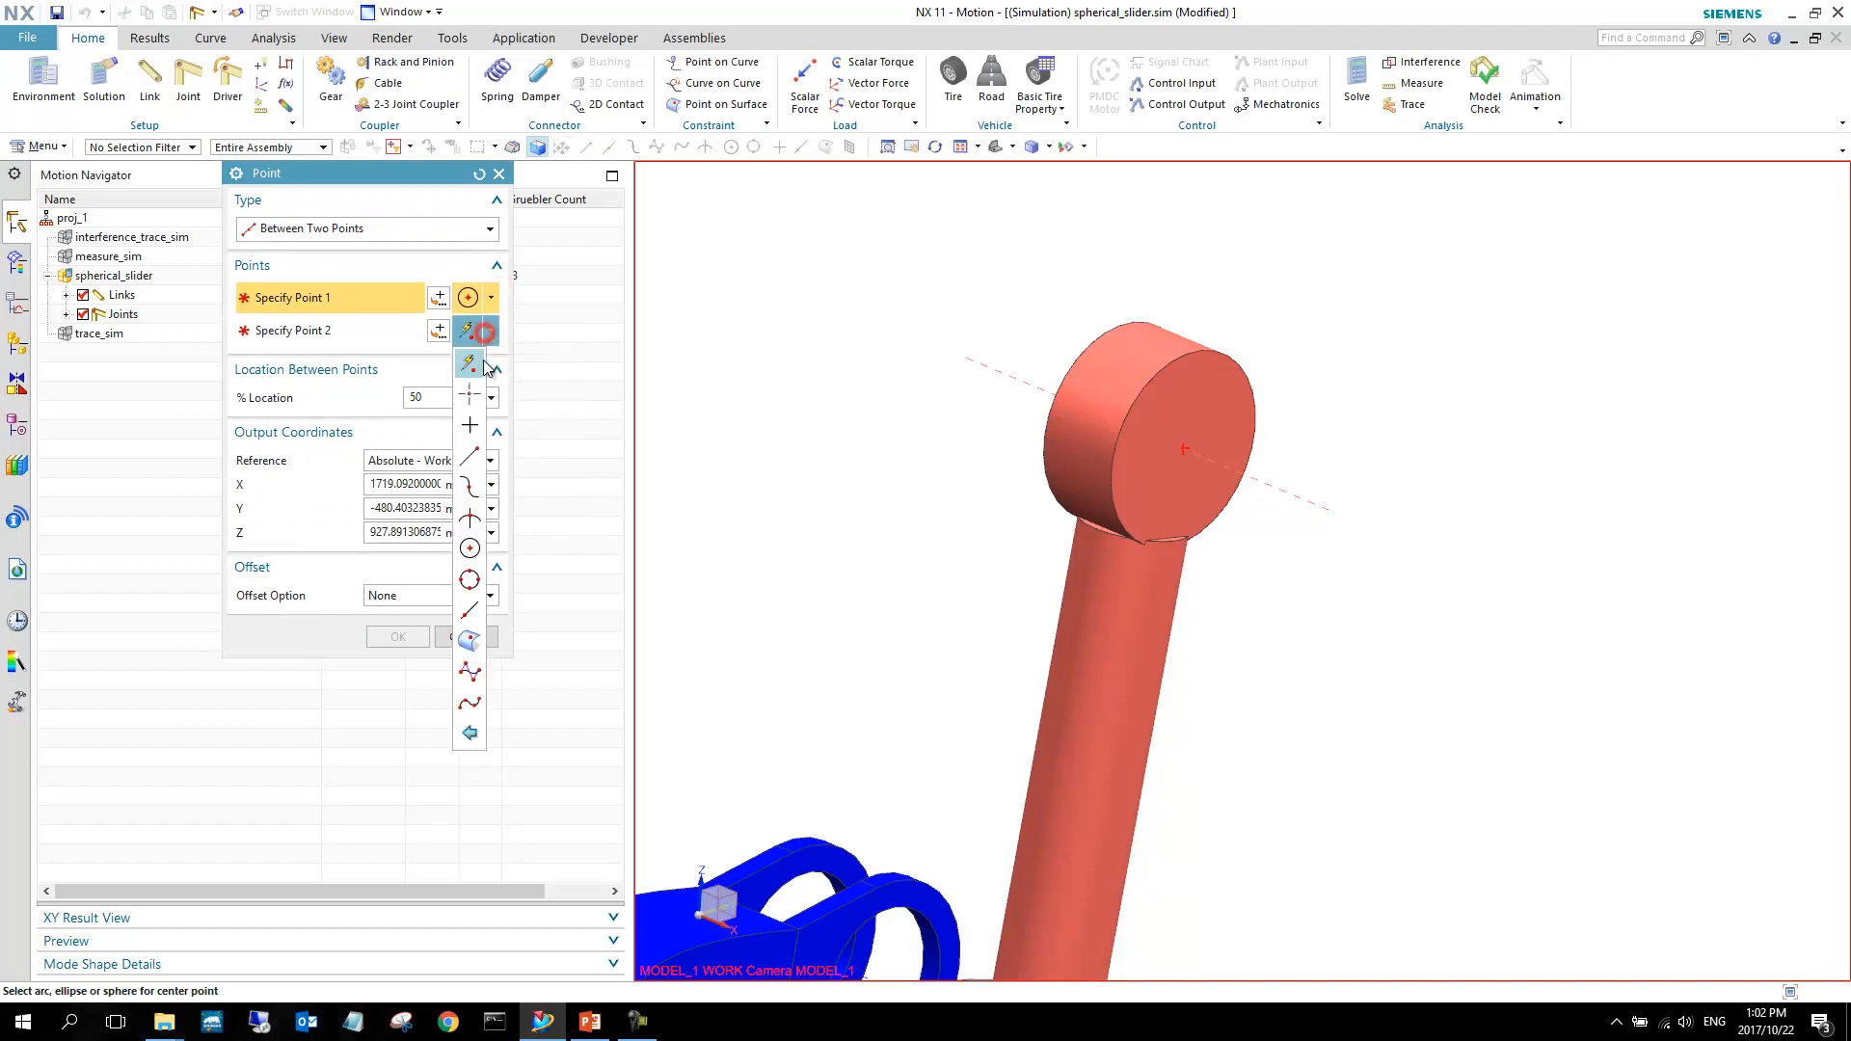
{"action": "left_click", "coordinate": [470, 549]}
{"action": "left_click", "coordinate": [356, 296]}
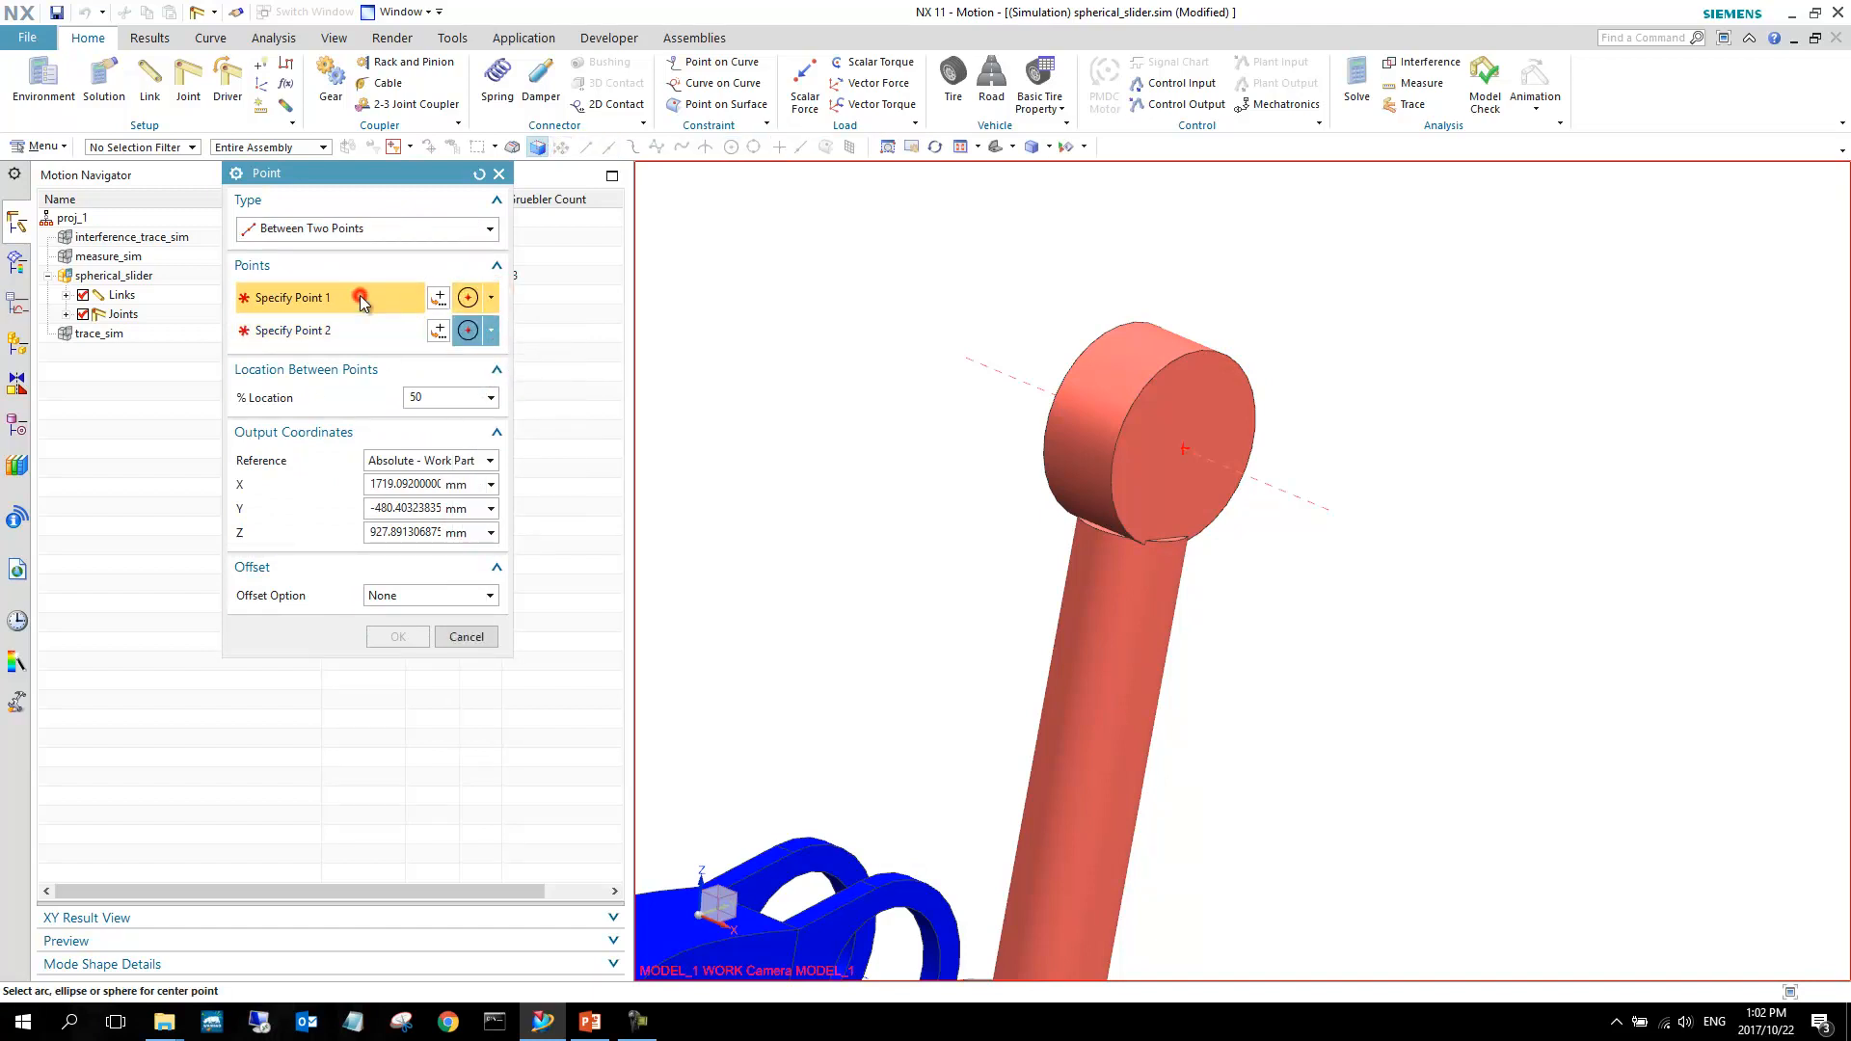
Place the joint origin midway between the centers of the two circular edges of the upper shock's eye.
{"action": "left_click", "coordinate": [1184, 358]}
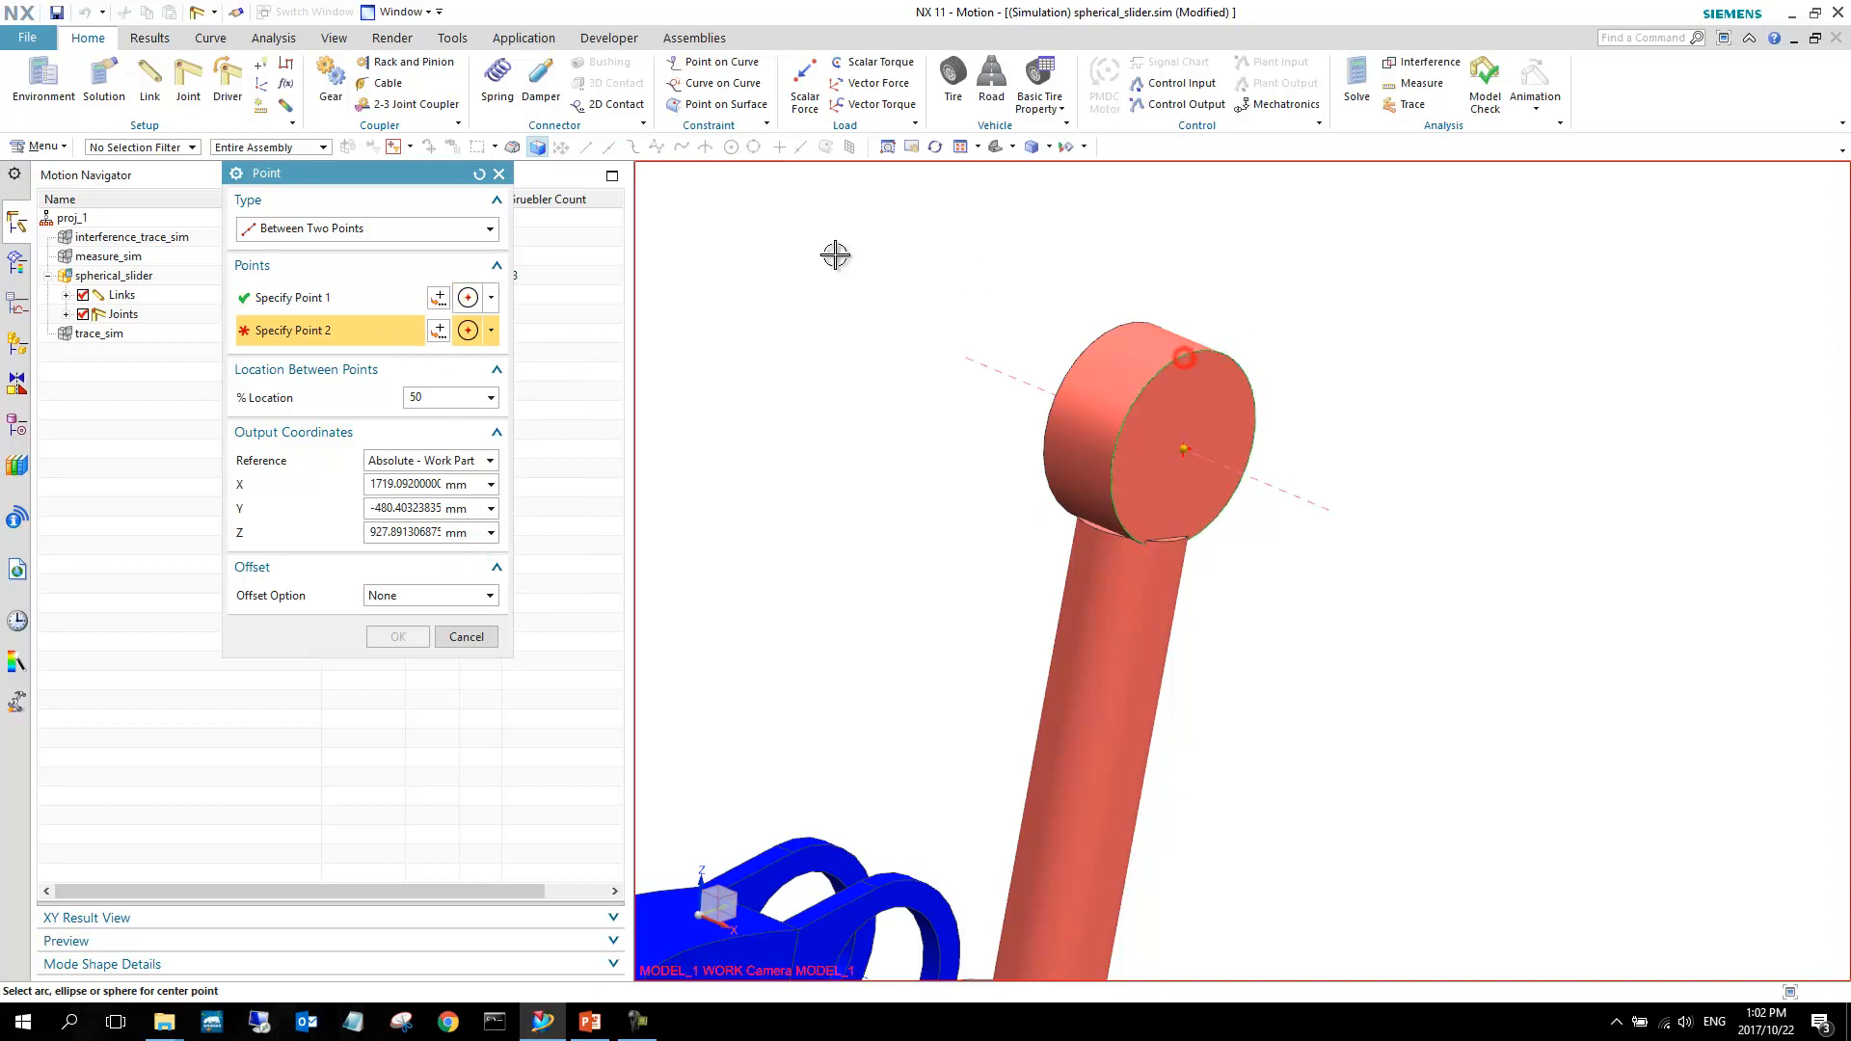
{"action": "left_click", "coordinate": [1098, 328]}
{"action": "middle_click_drag", "start_coordinate": [1107, 351], "coordinate": [1111, 403]}
{"action": "scroll", "coordinate": [1272, 325], "scroll_direction": "up", "scroll_amount": 1}
{"action": "scroll", "coordinate": [1273, 326], "scroll_direction": "down", "scroll_amount": 3}
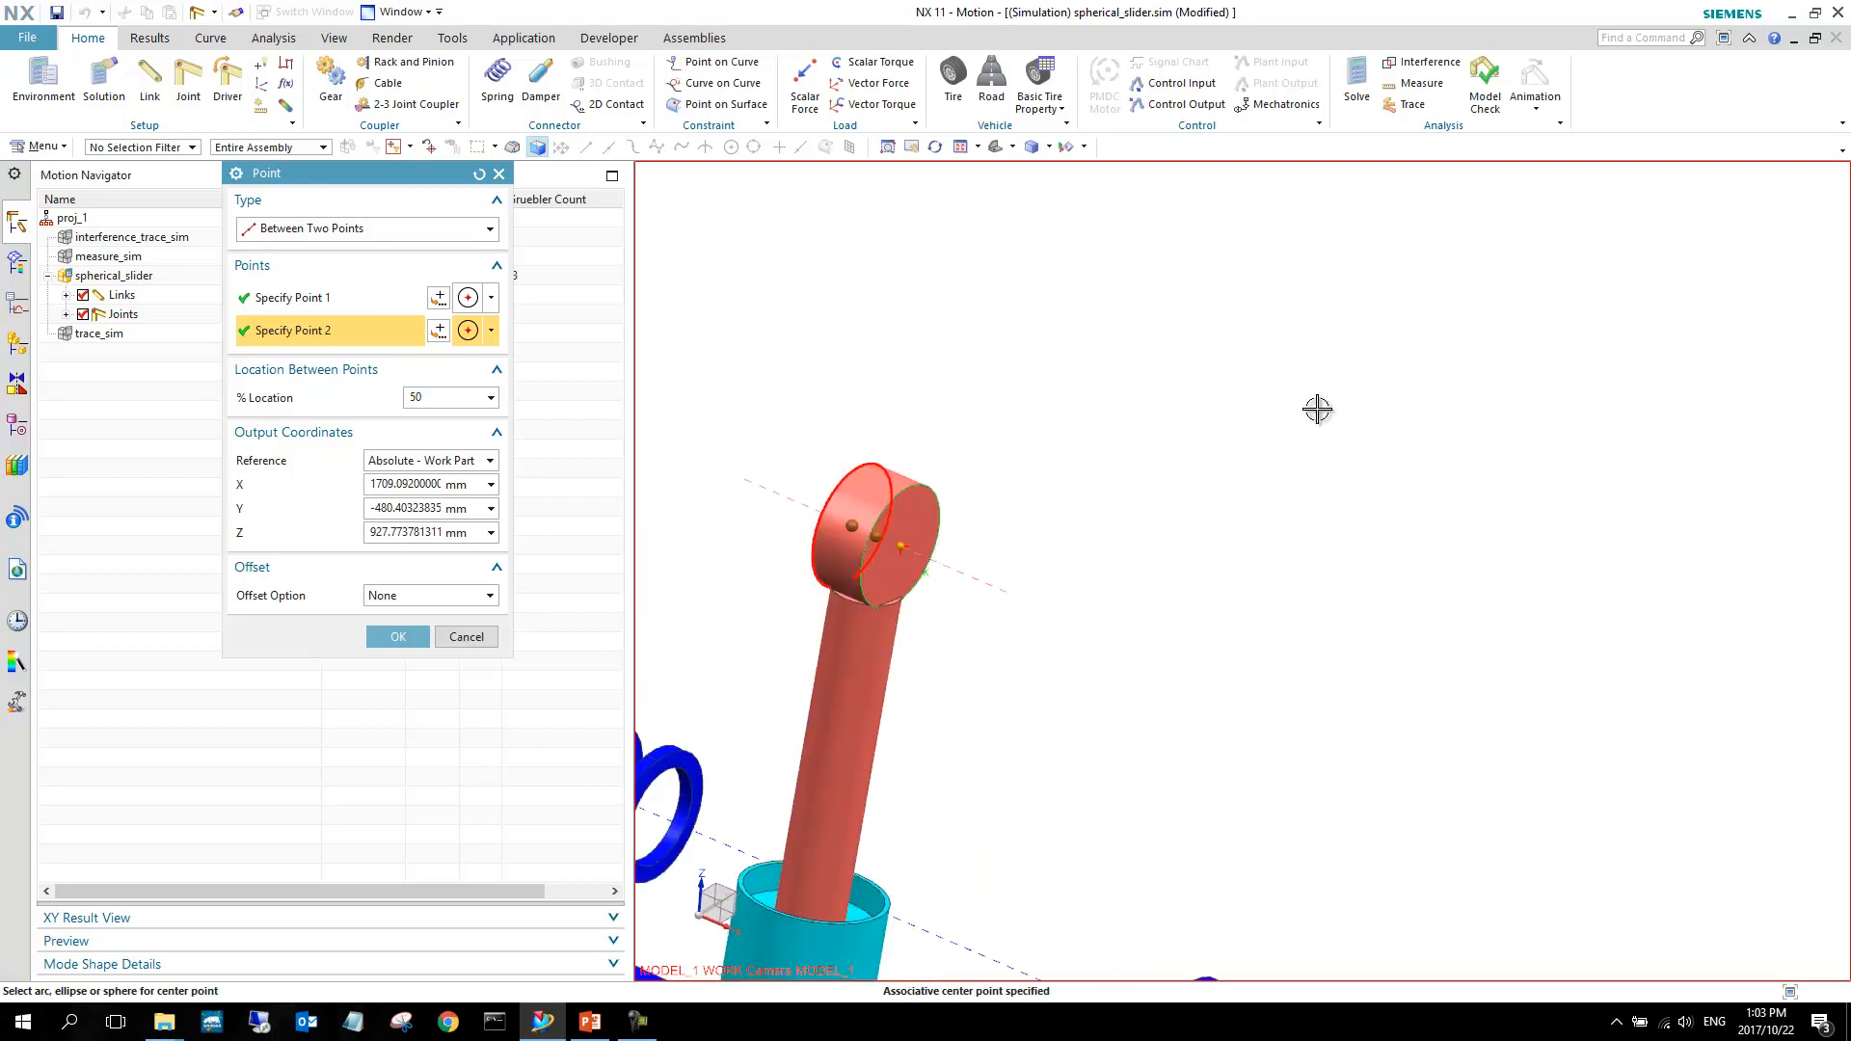
{"action": "scroll", "coordinate": [1113, 440], "scroll_direction": "down", "scroll_amount": 3}
{"action": "scroll", "coordinate": [1036, 530], "scroll_direction": "up", "scroll_amount": 3}
{"action": "left_click", "coordinate": [395, 641]}
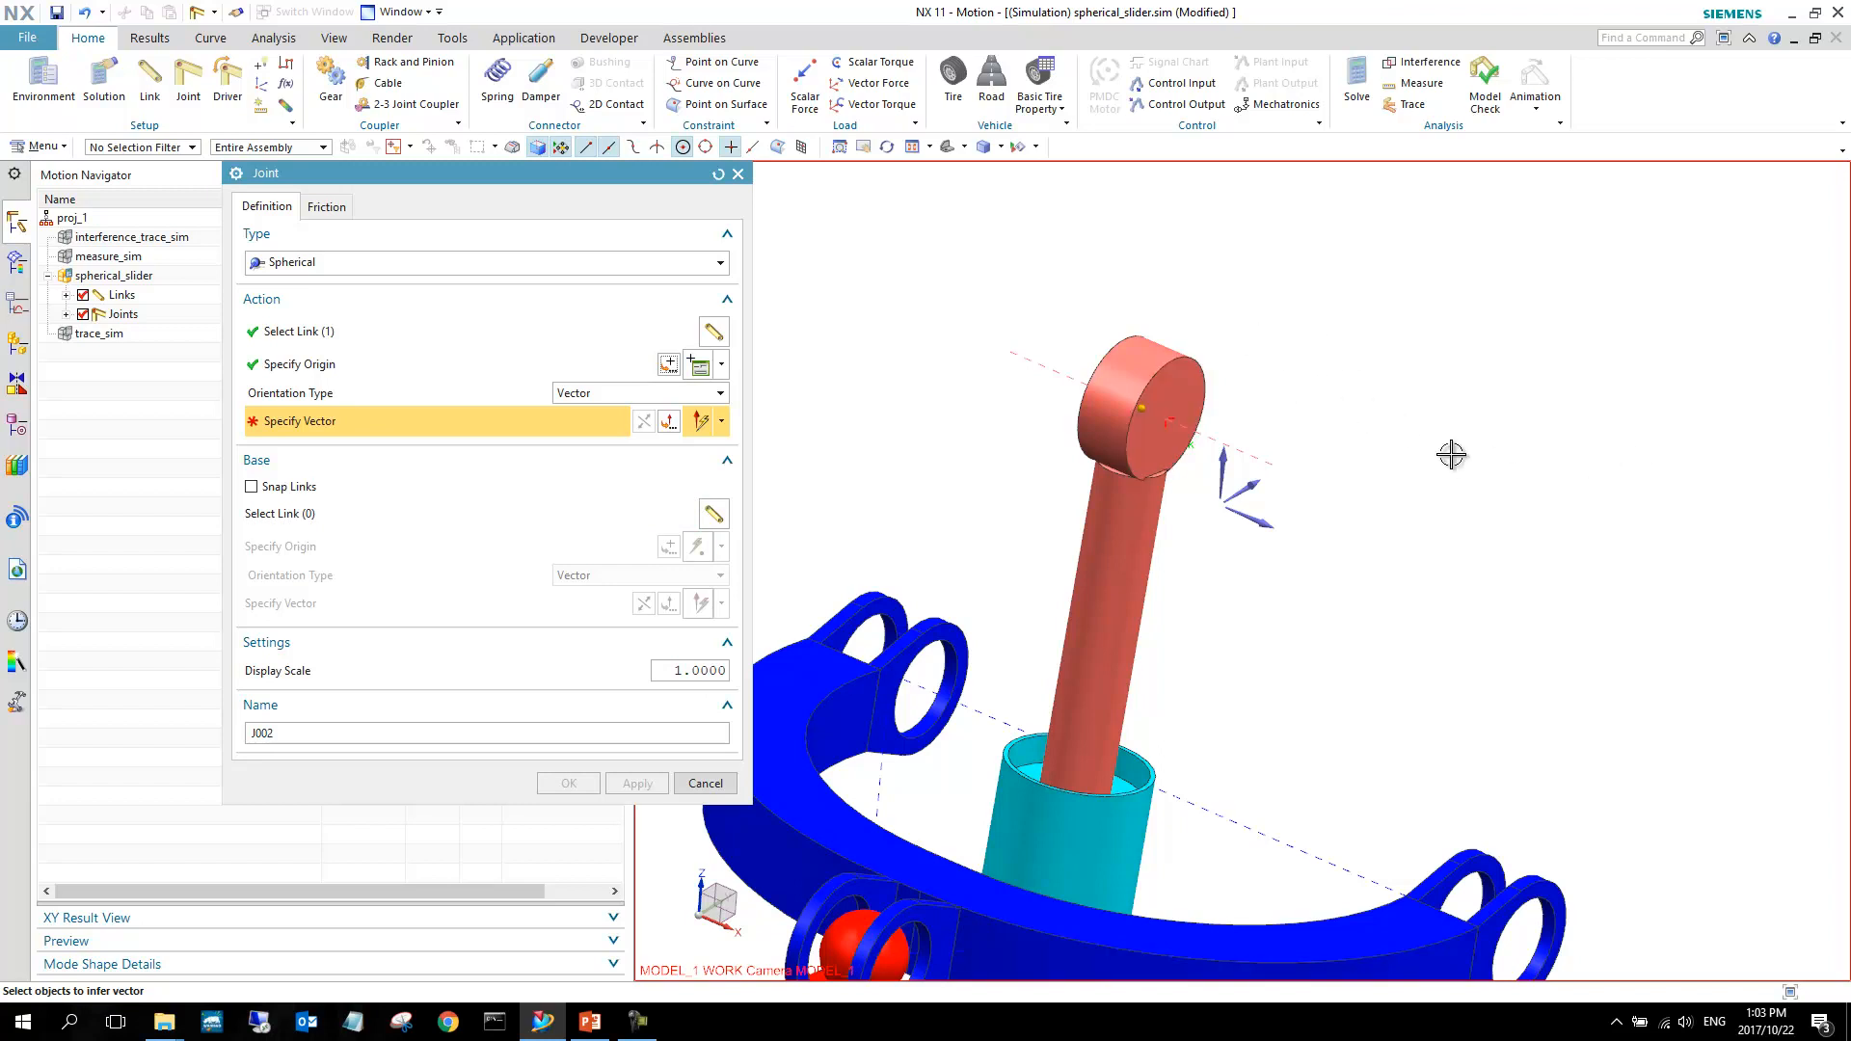
Orient the joint vector normal to the flat end face of the upper shock's eye and create the joint.
{"action": "left_click", "coordinate": [1175, 382]}
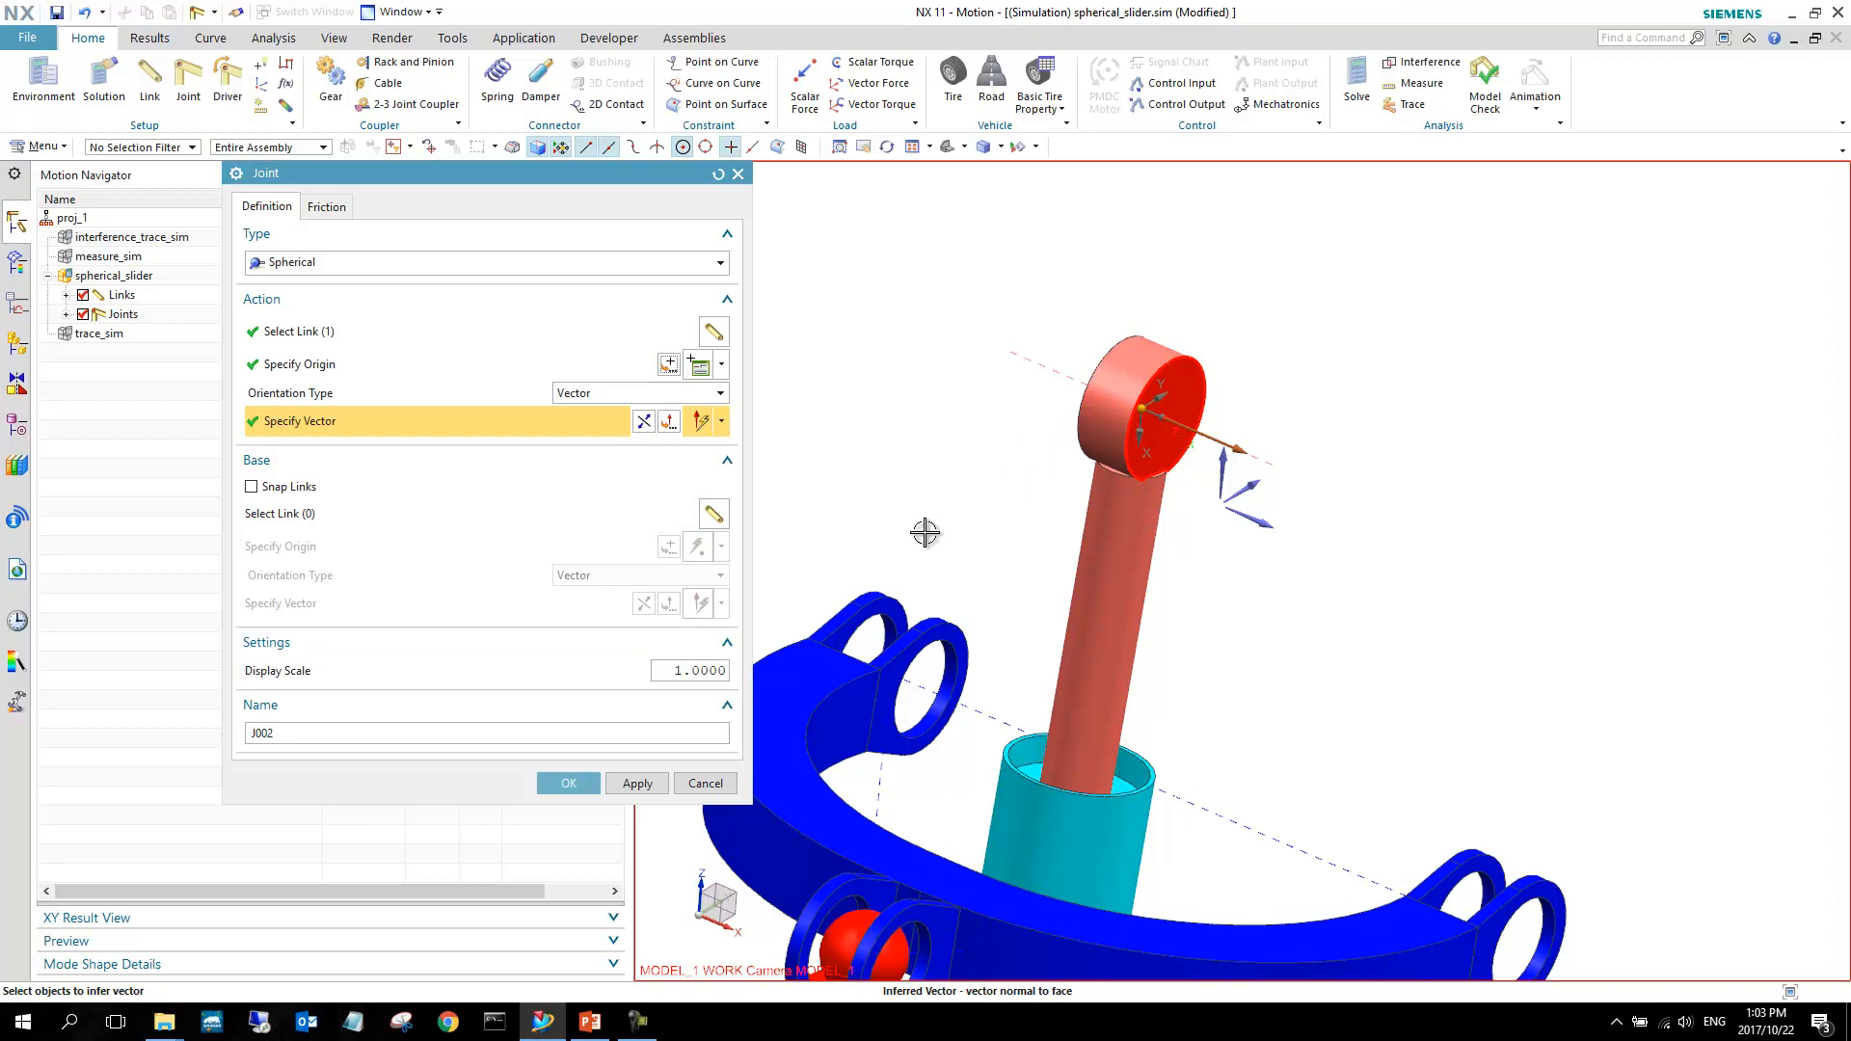
{"action": "left_click", "coordinate": [575, 783]}
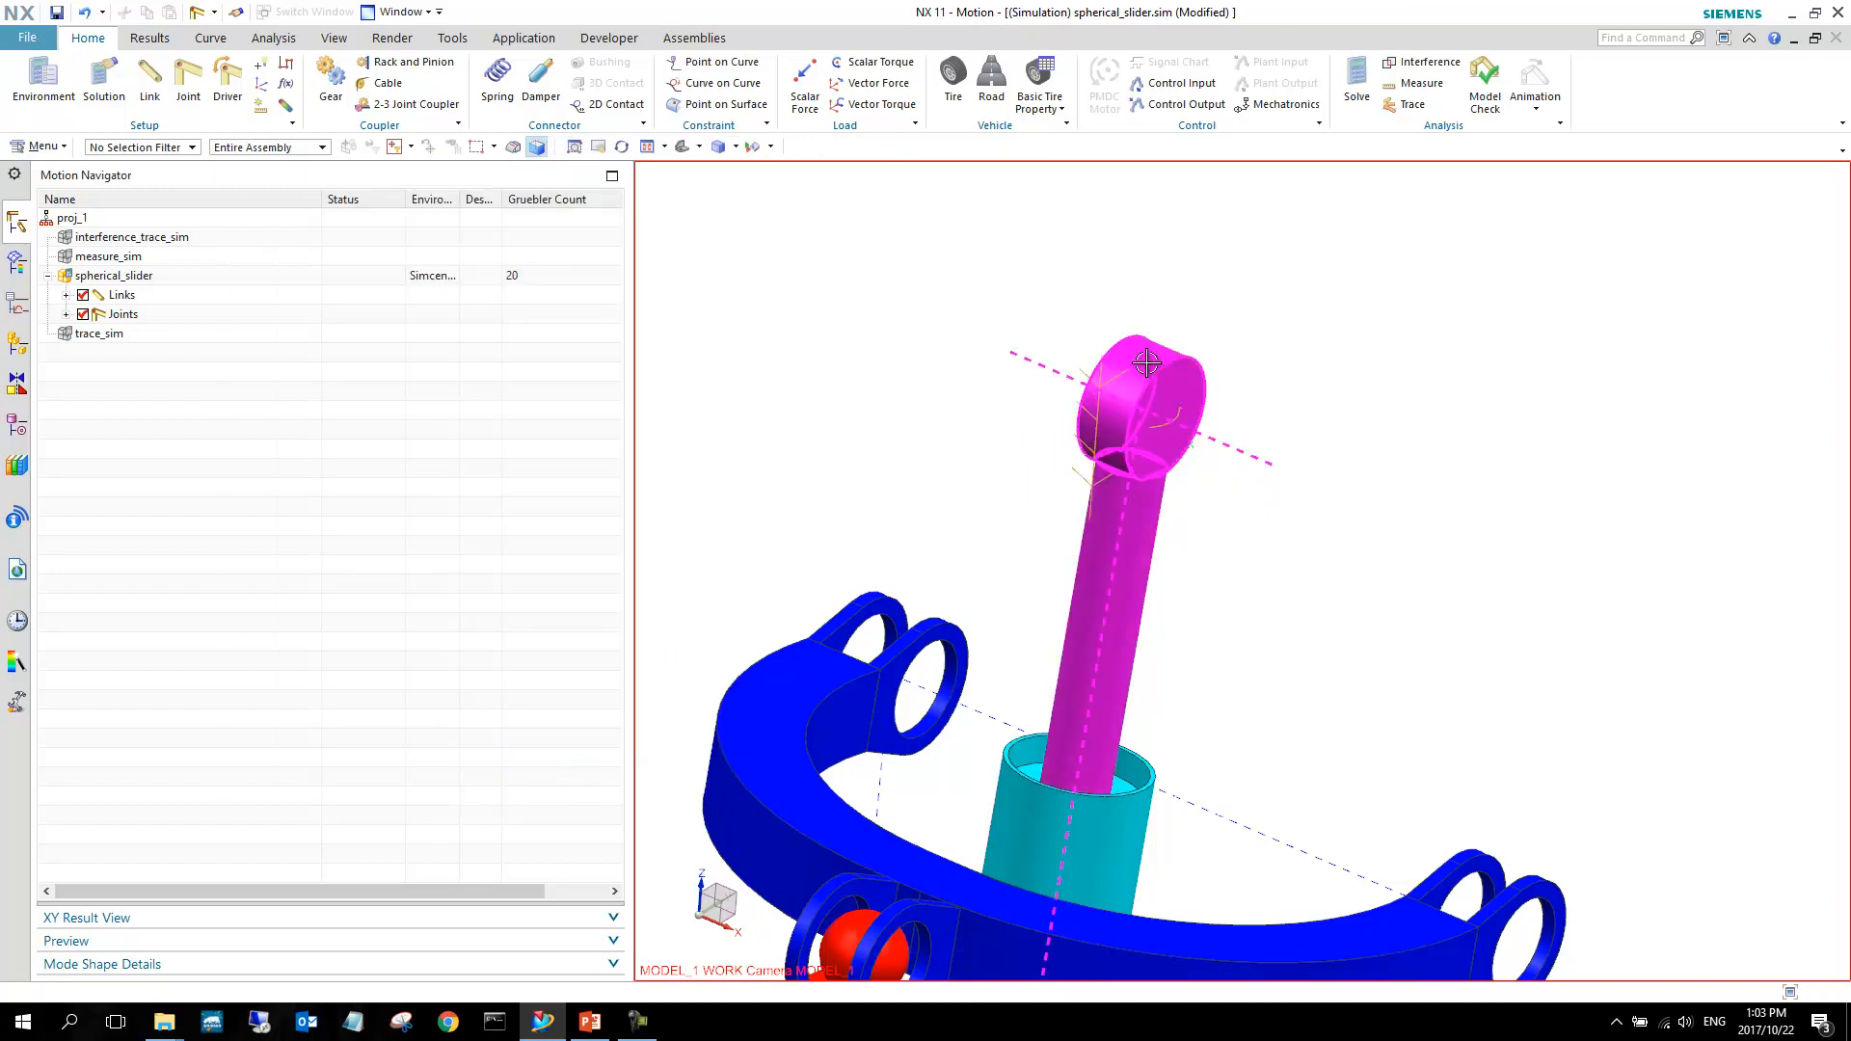
Display the model in wireframe and select spherical joint J002 to inspect its symbol inside the shock's eye.
{"action": "middle_click_drag", "start_coordinate": [1099, 414], "coordinate": [1108, 459]}
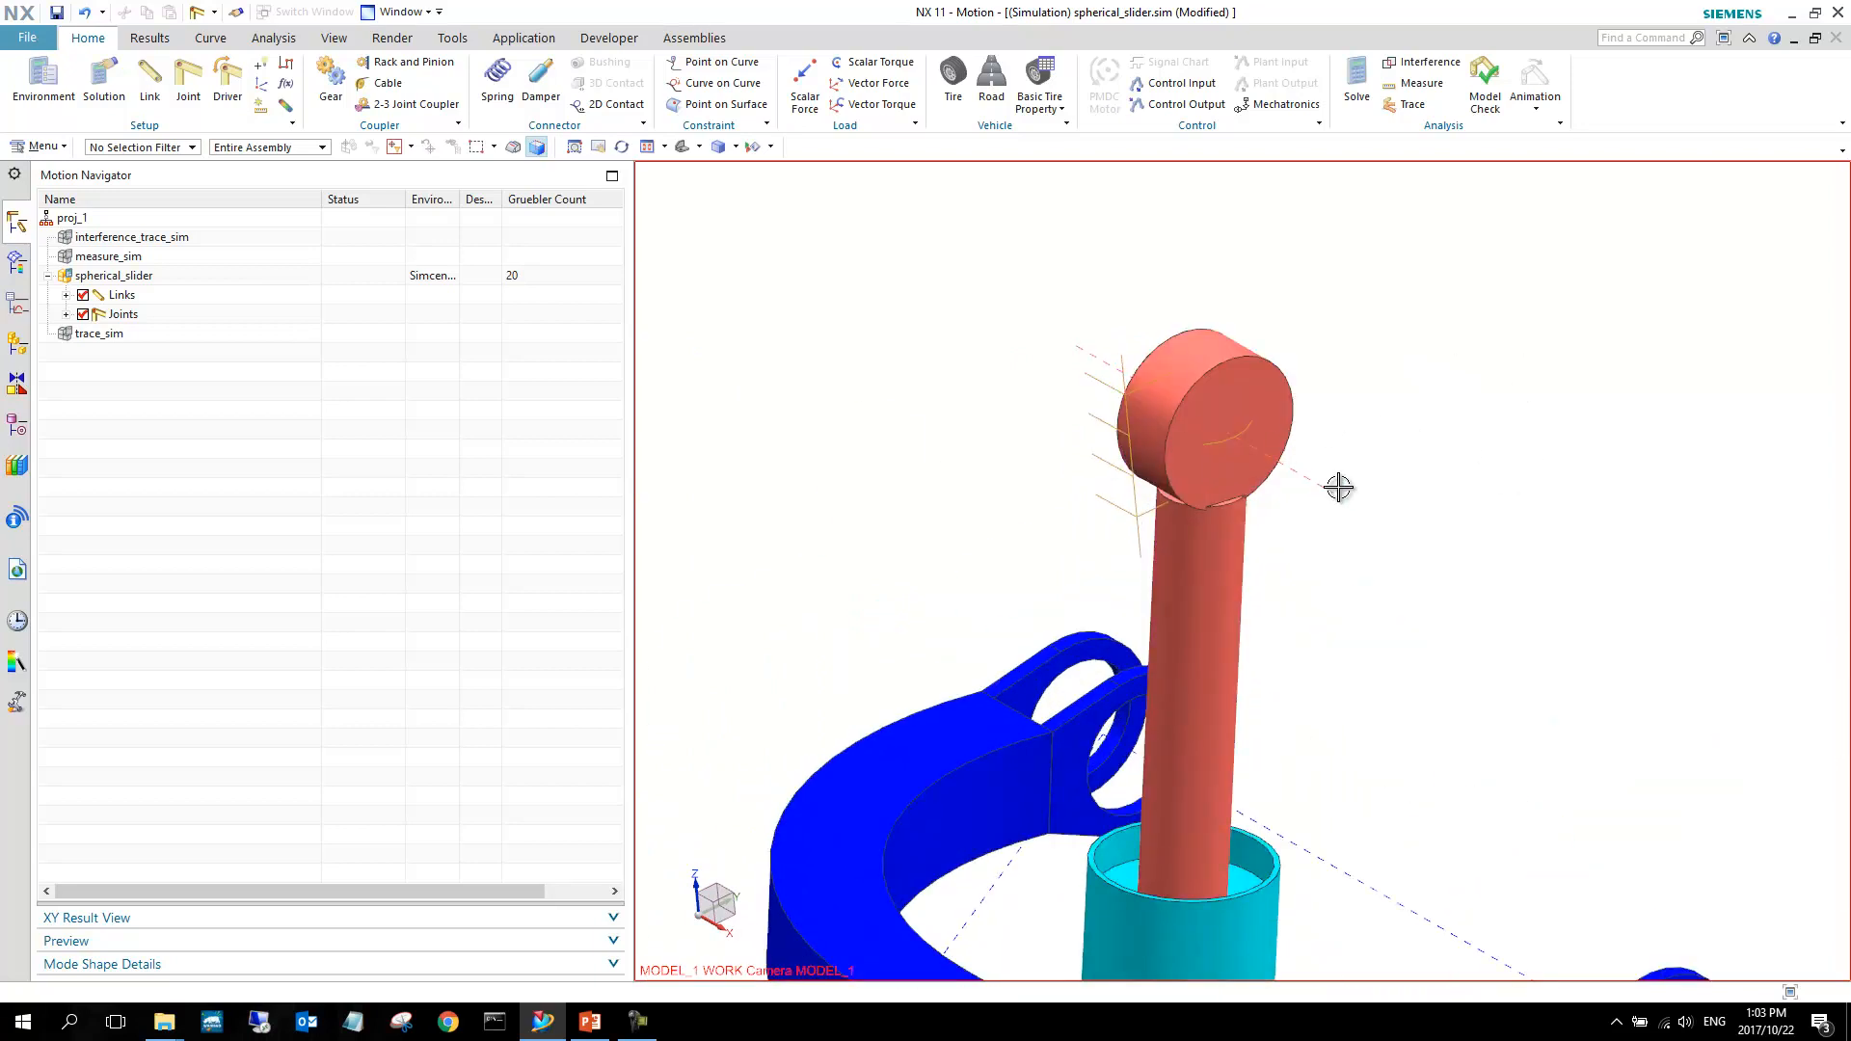
{"action": "right_click", "coordinate": [1508, 466]}
{"action": "right_click", "coordinate": [1508, 466]}
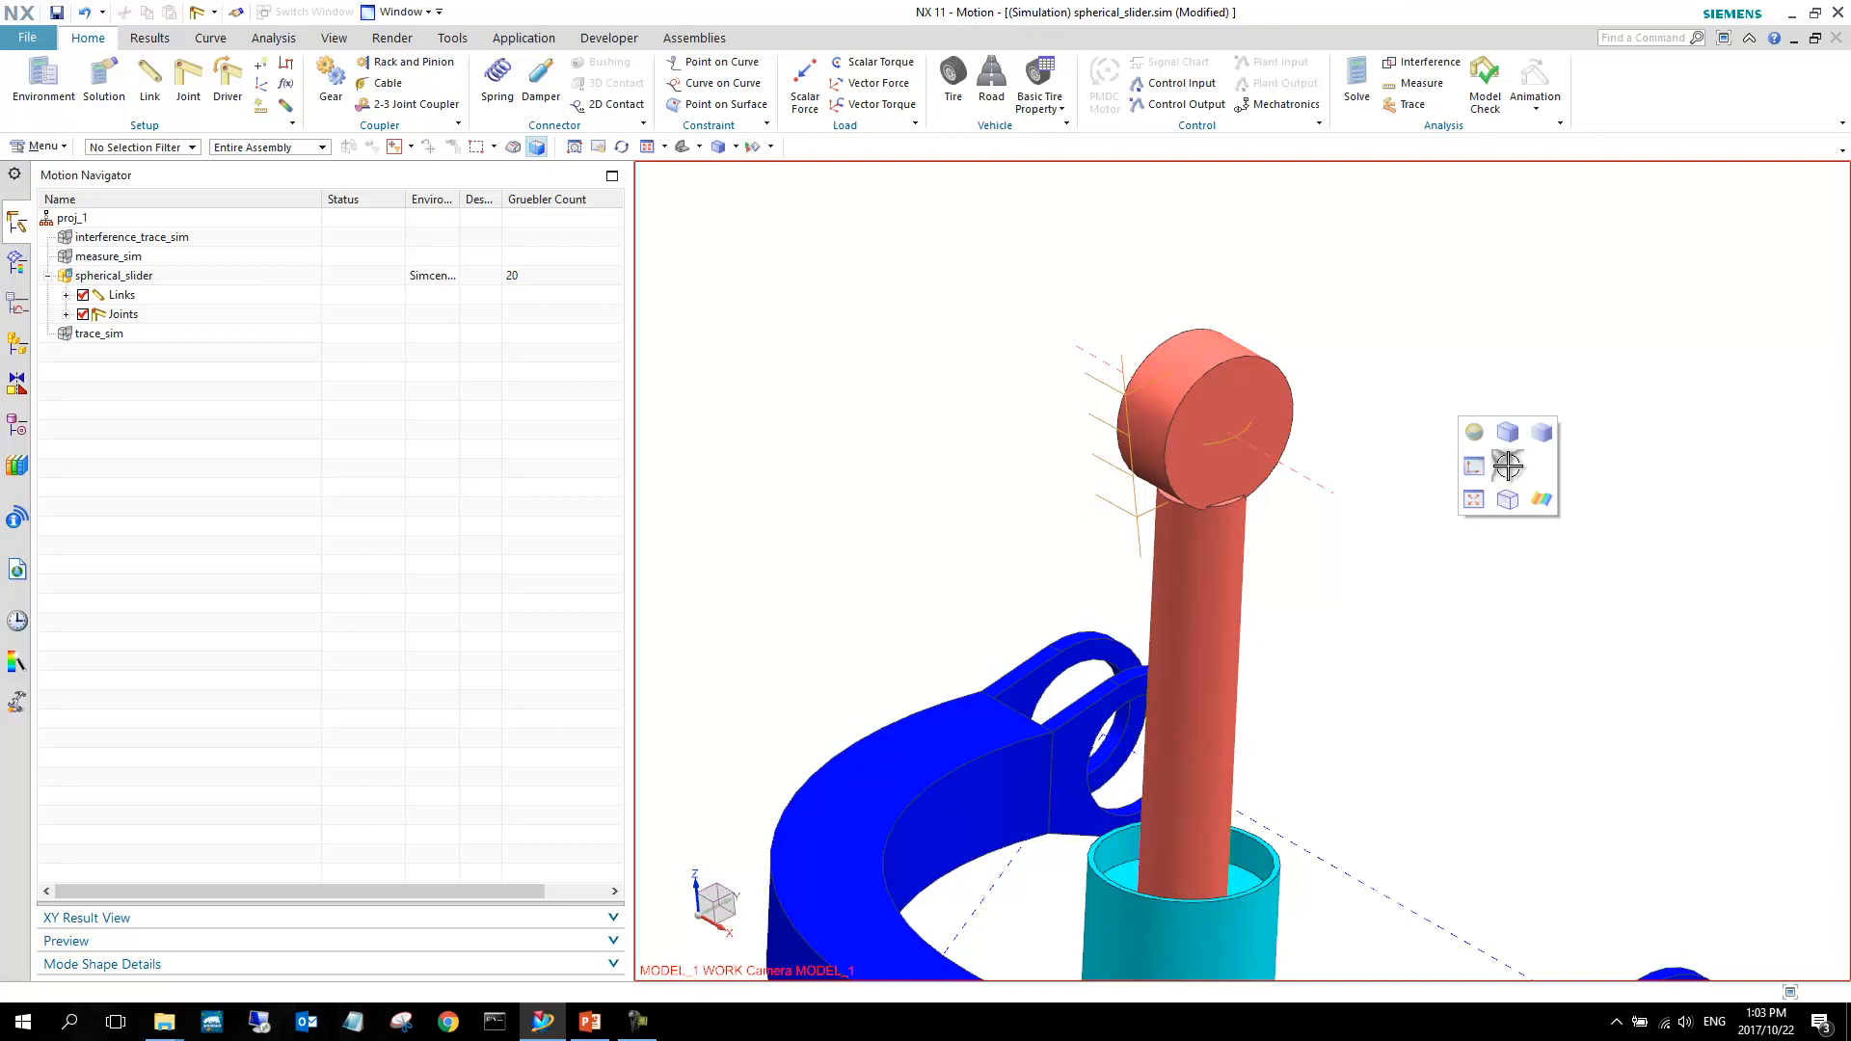
{"action": "left_click", "coordinate": [1506, 517]}
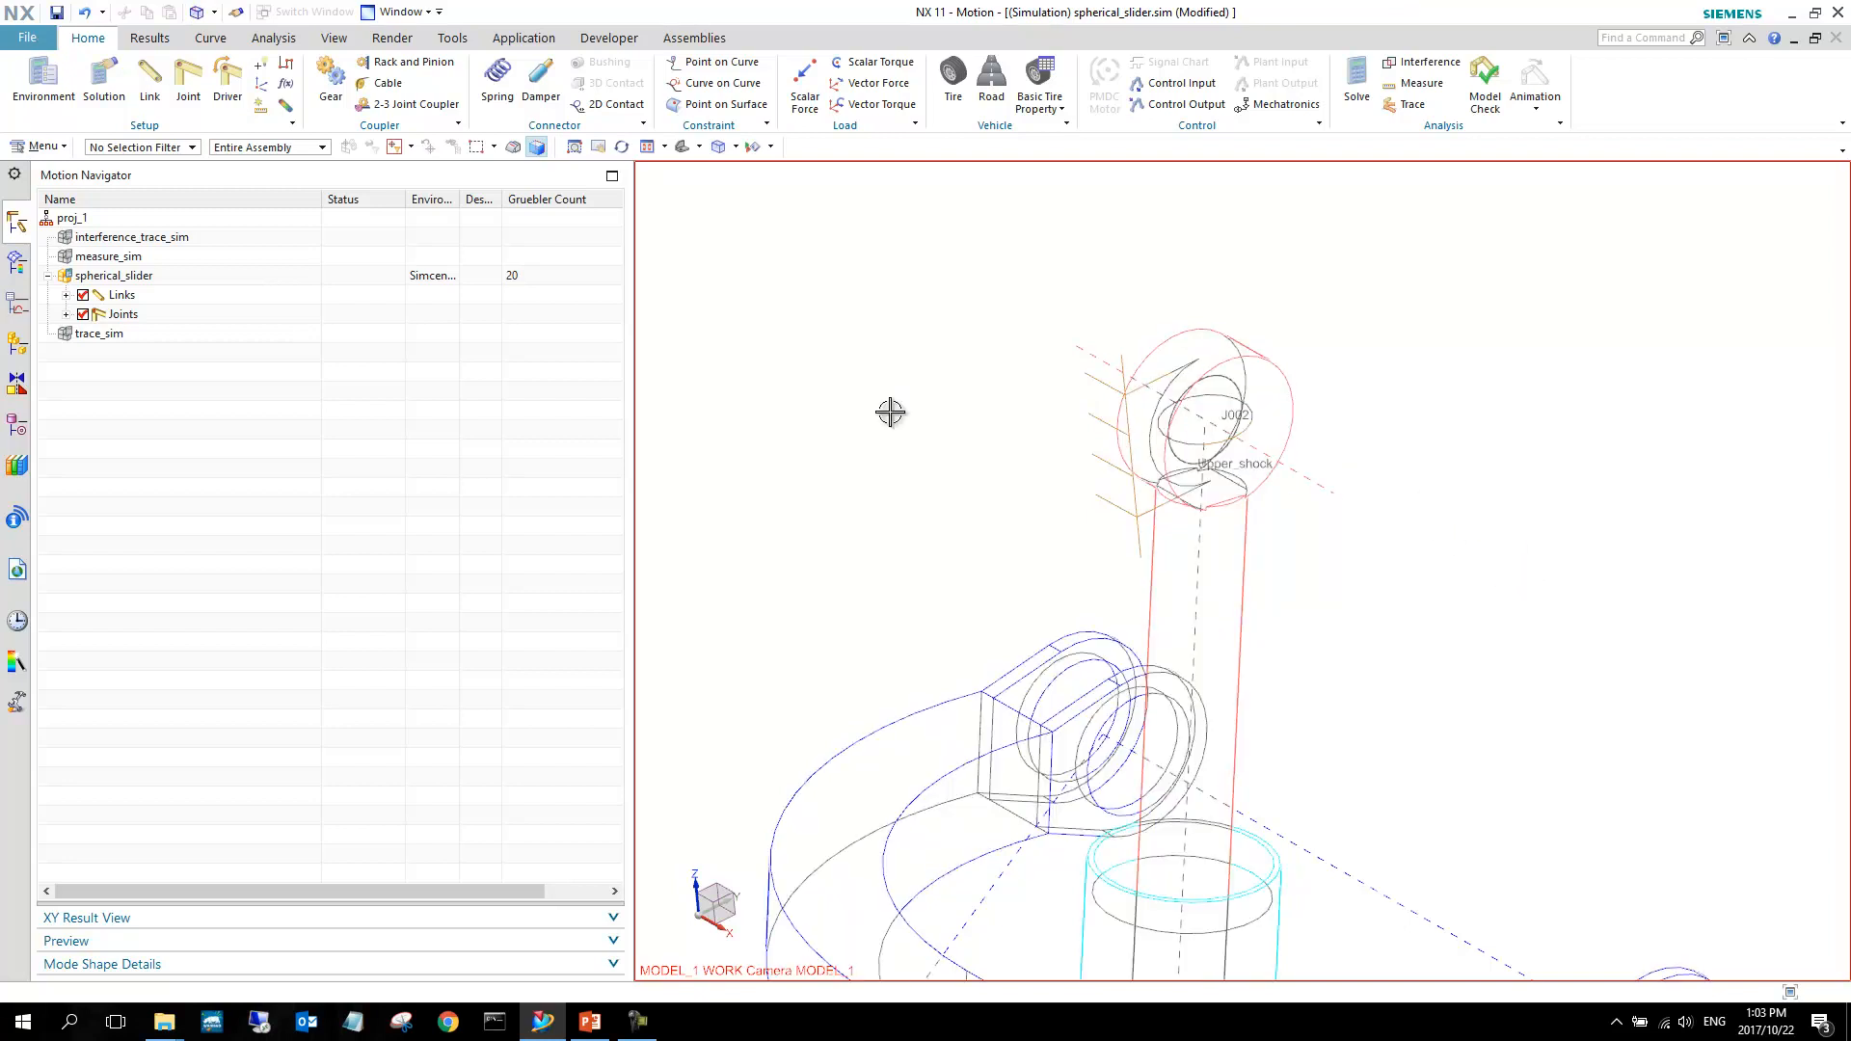
{"action": "left_click", "coordinate": [66, 315]}
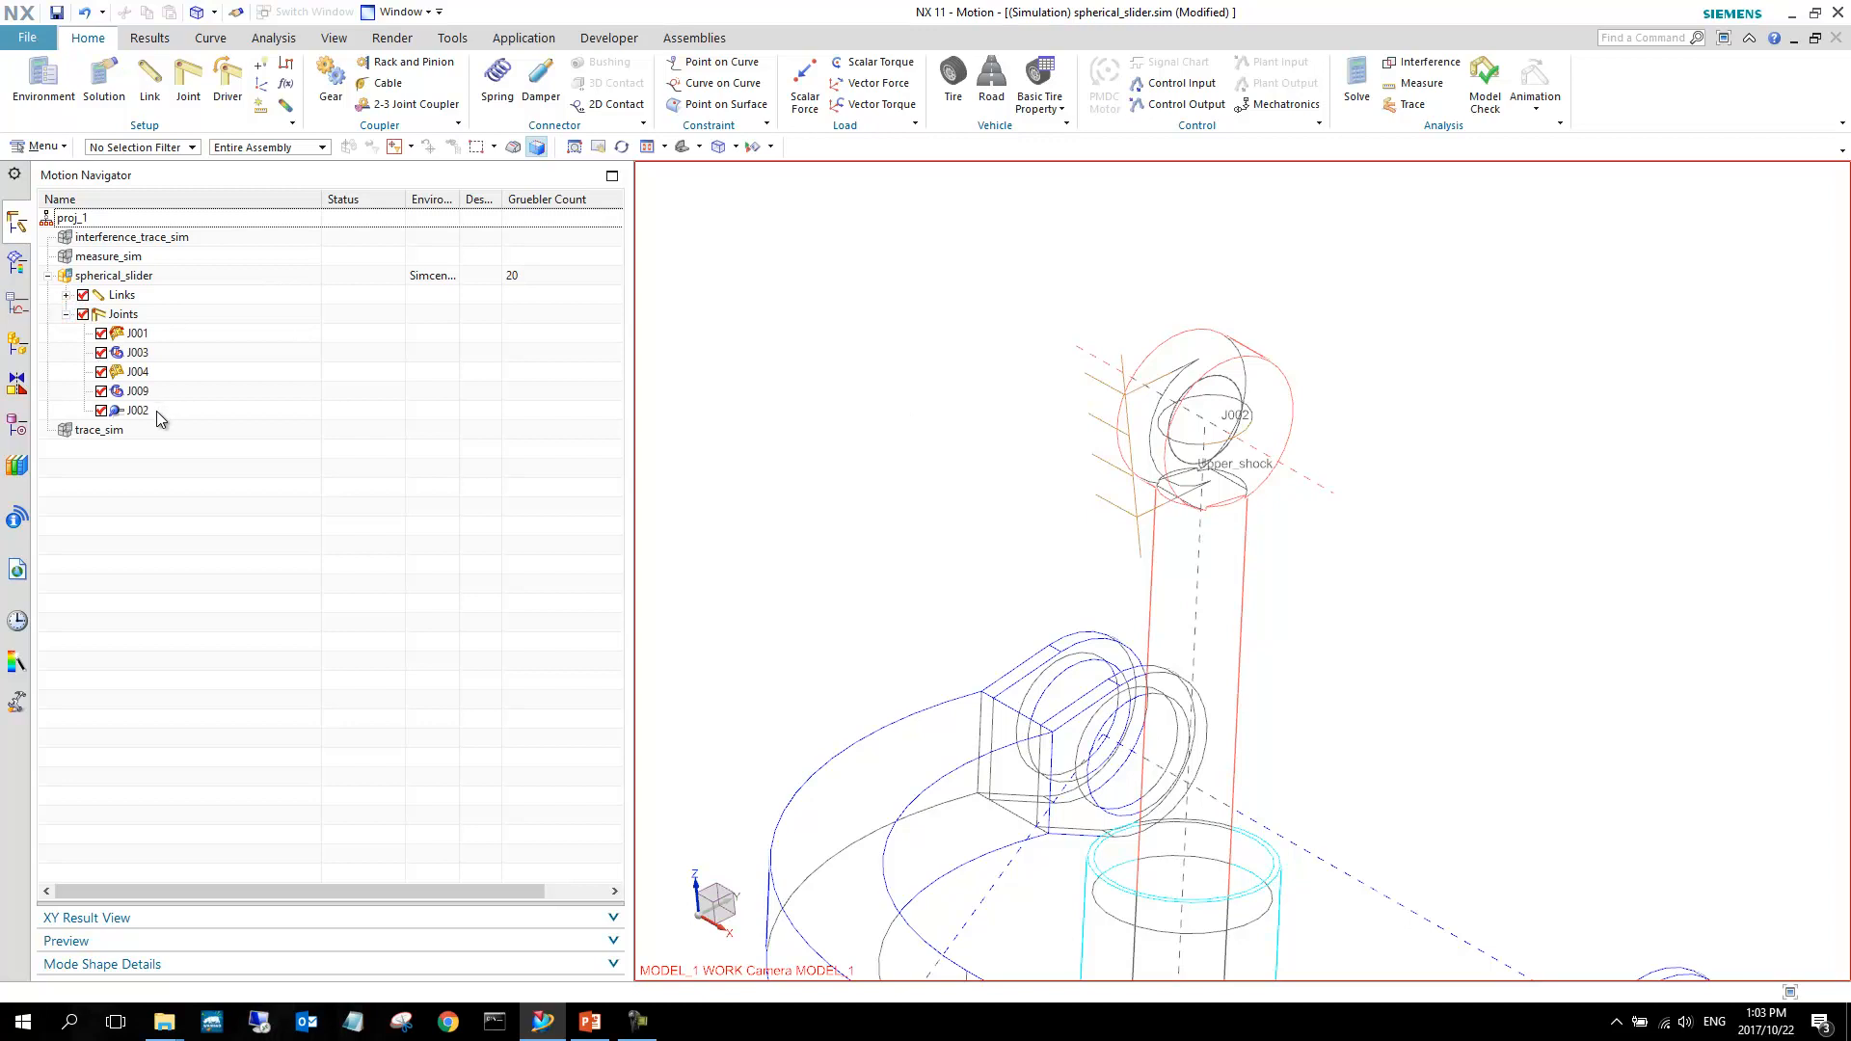
{"action": "left_click", "coordinate": [152, 412]}
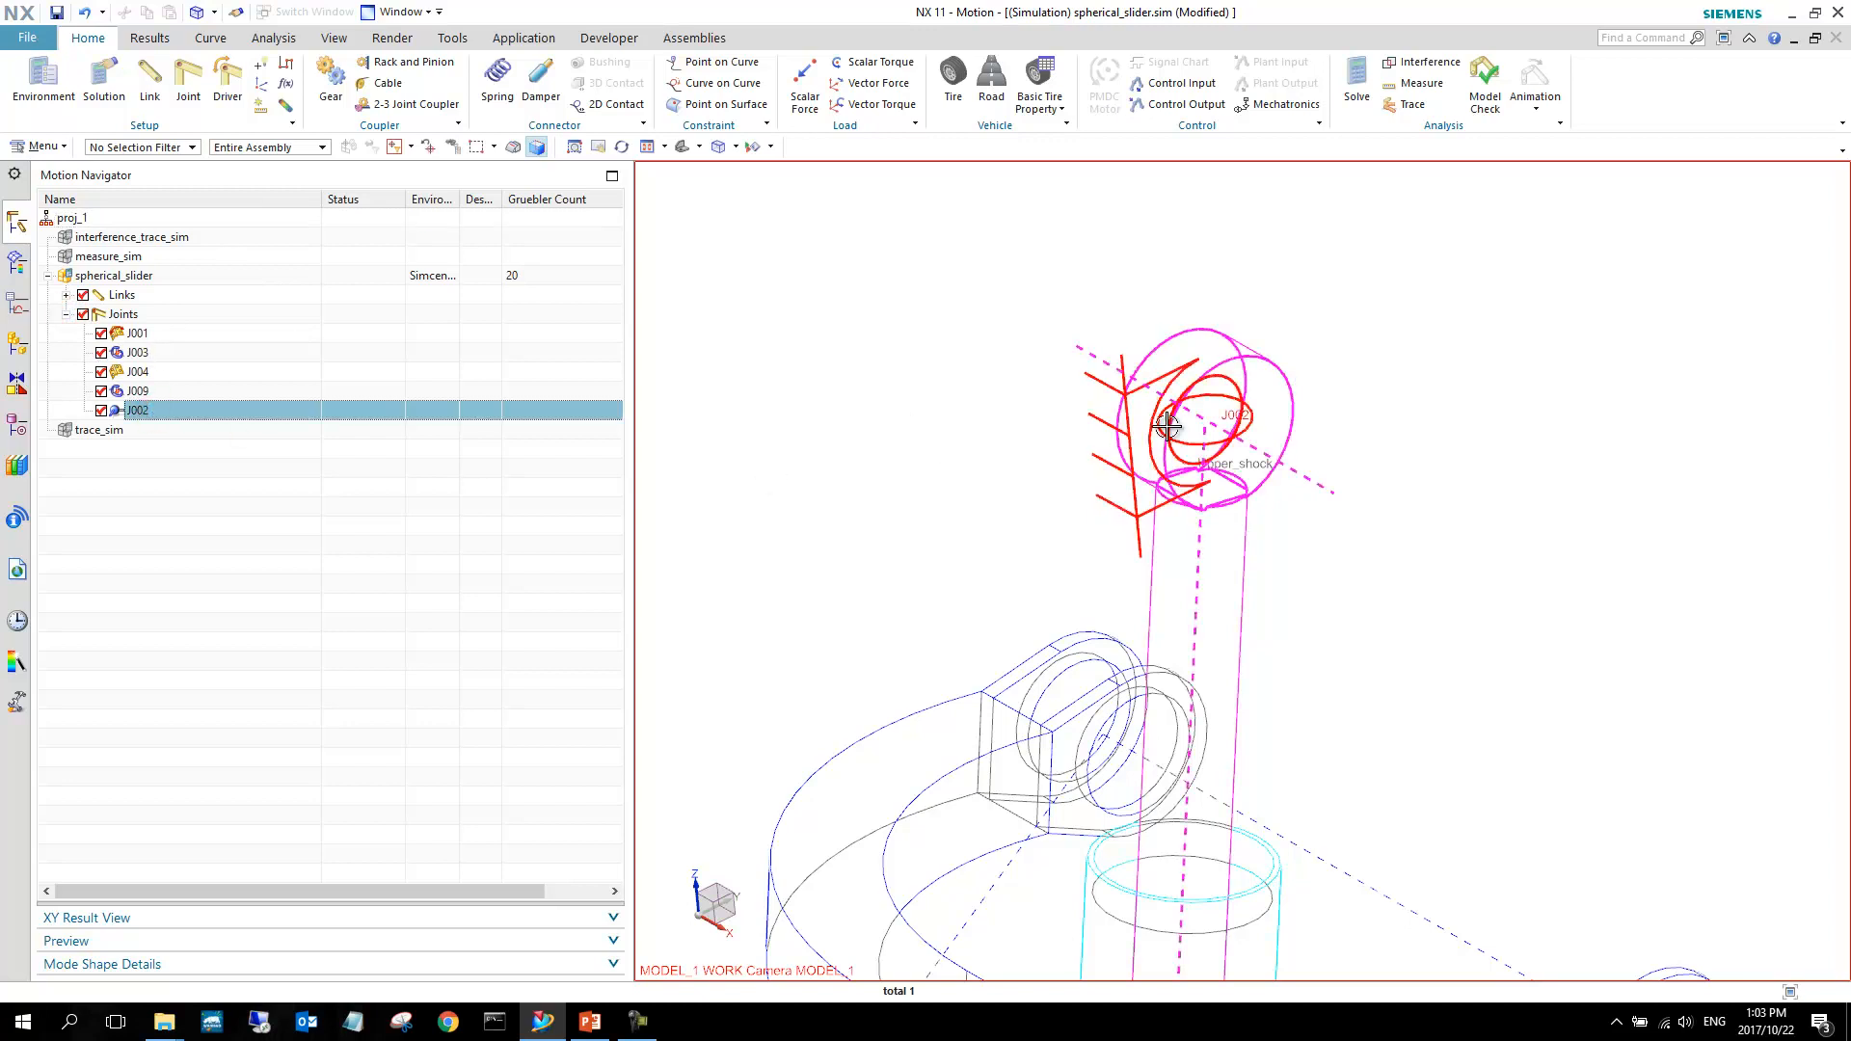
{"action": "mouse_move", "coordinate": [1184, 427]}
{"action": "middle_mouse_down"}
{"action": "mouse_move", "coordinate": [1253, 463]}
{"action": "mouse_move", "coordinate": [1188, 440]}
{"action": "middle_mouse_up"}
Restore the shaded display, deselect the spherical joint and collapse the list of joints.
{"action": "right_click", "coordinate": [1523, 390]}
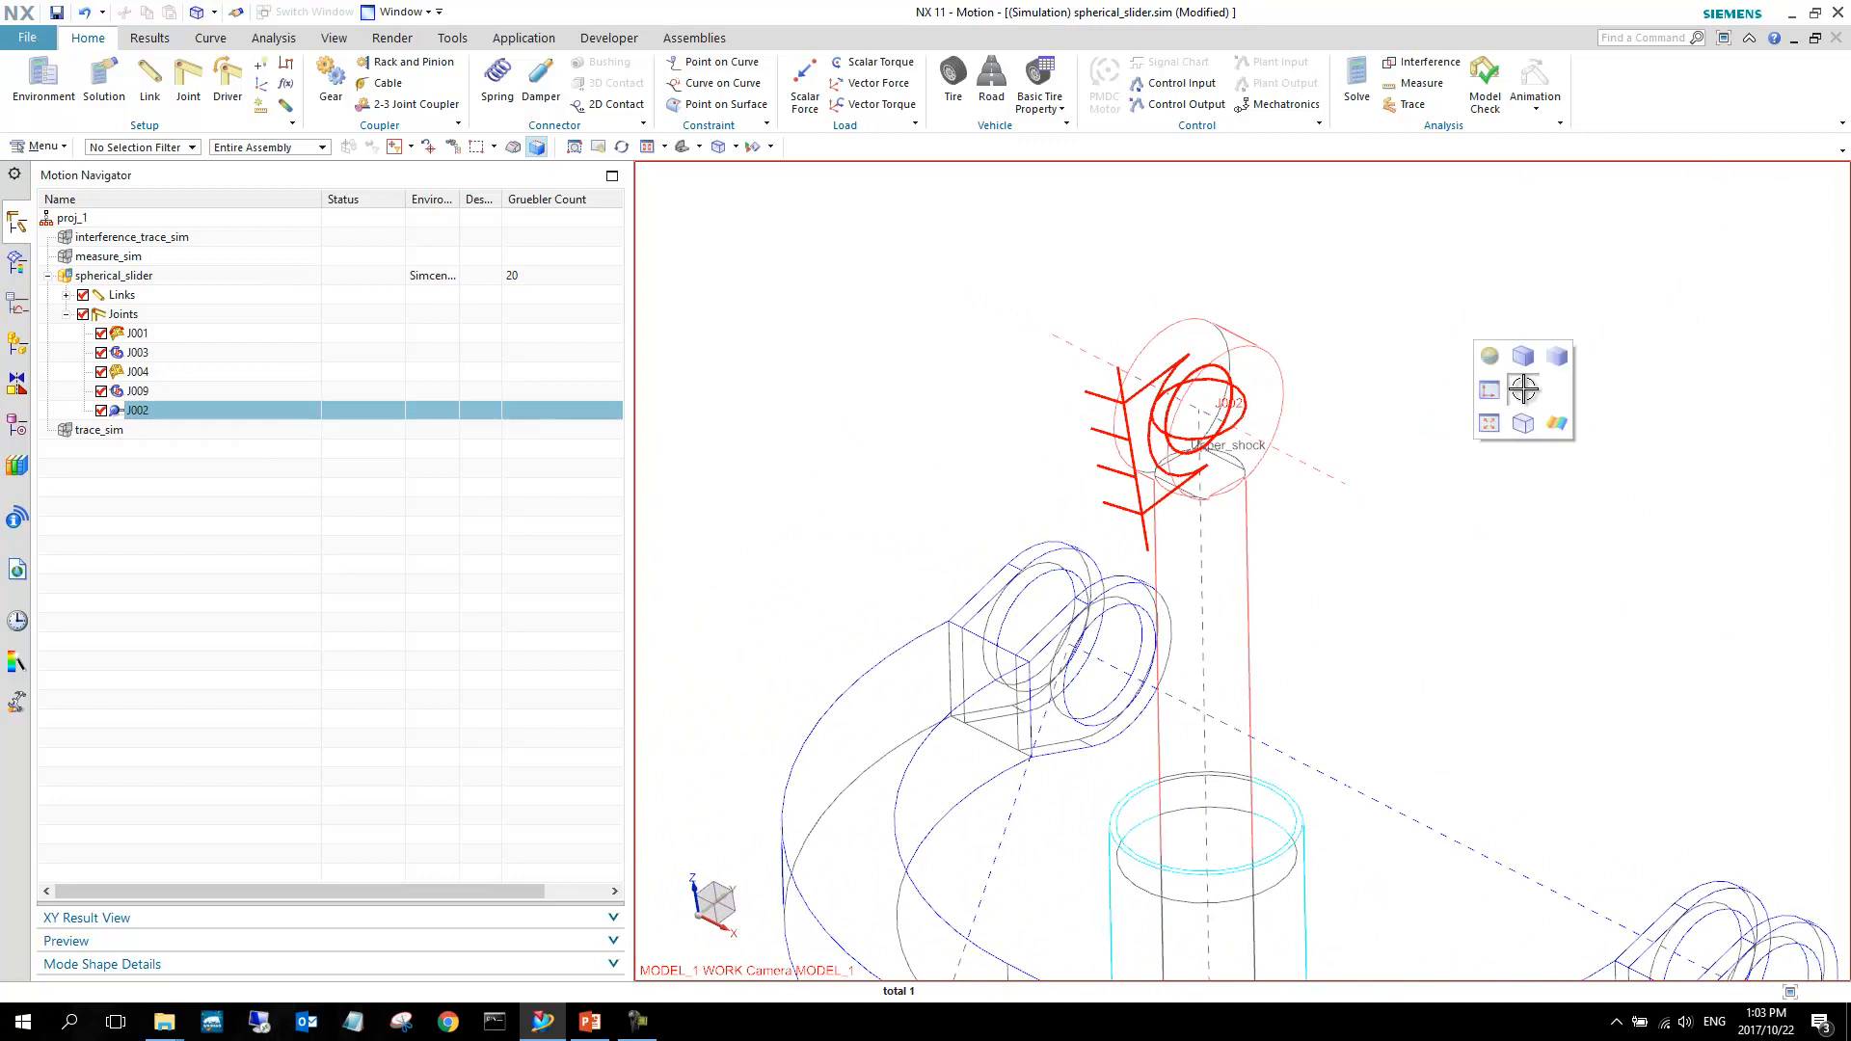
{"action": "left_click", "coordinate": [1523, 356]}
{"action": "left_click", "coordinate": [193, 482]}
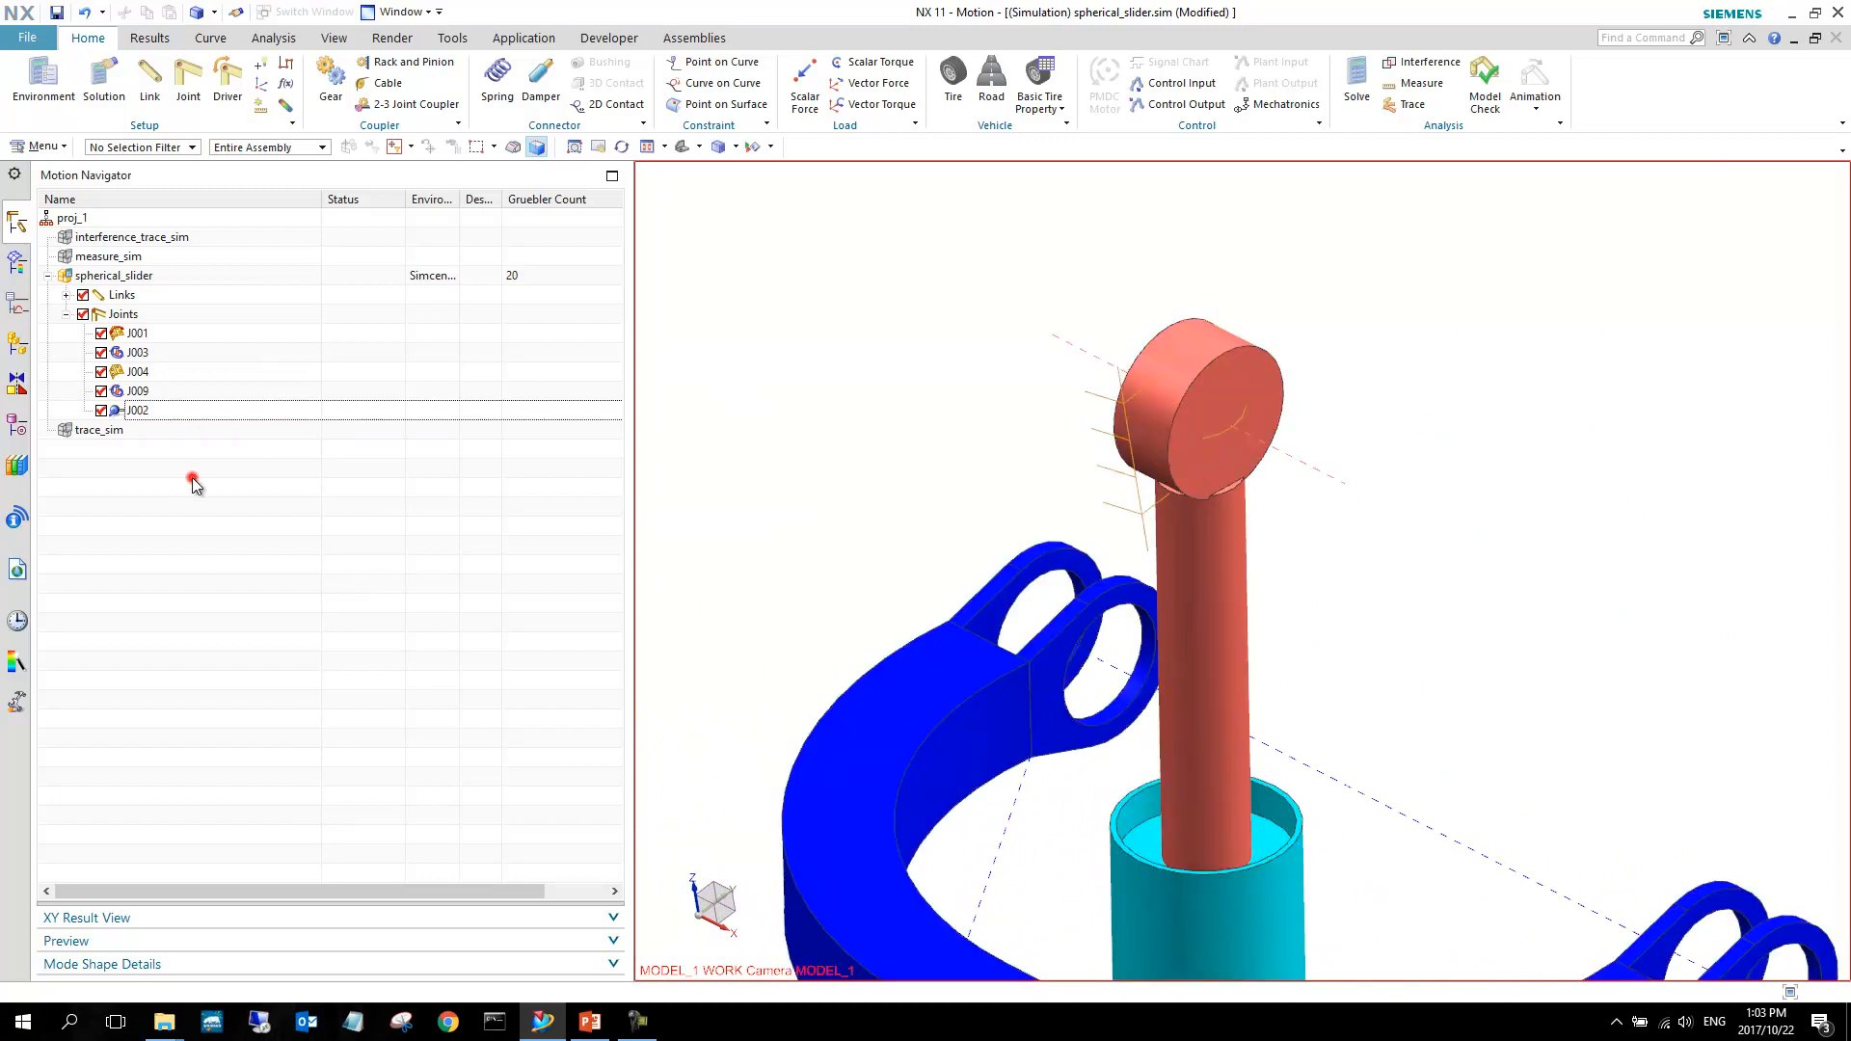
{"action": "left_click", "coordinate": [66, 314]}
Start another spherical joint and select the knuckle as the action link at its ball under the upper arm.
{"action": "scroll", "coordinate": [1083, 251], "scroll_direction": "down", "scroll_amount": 5}
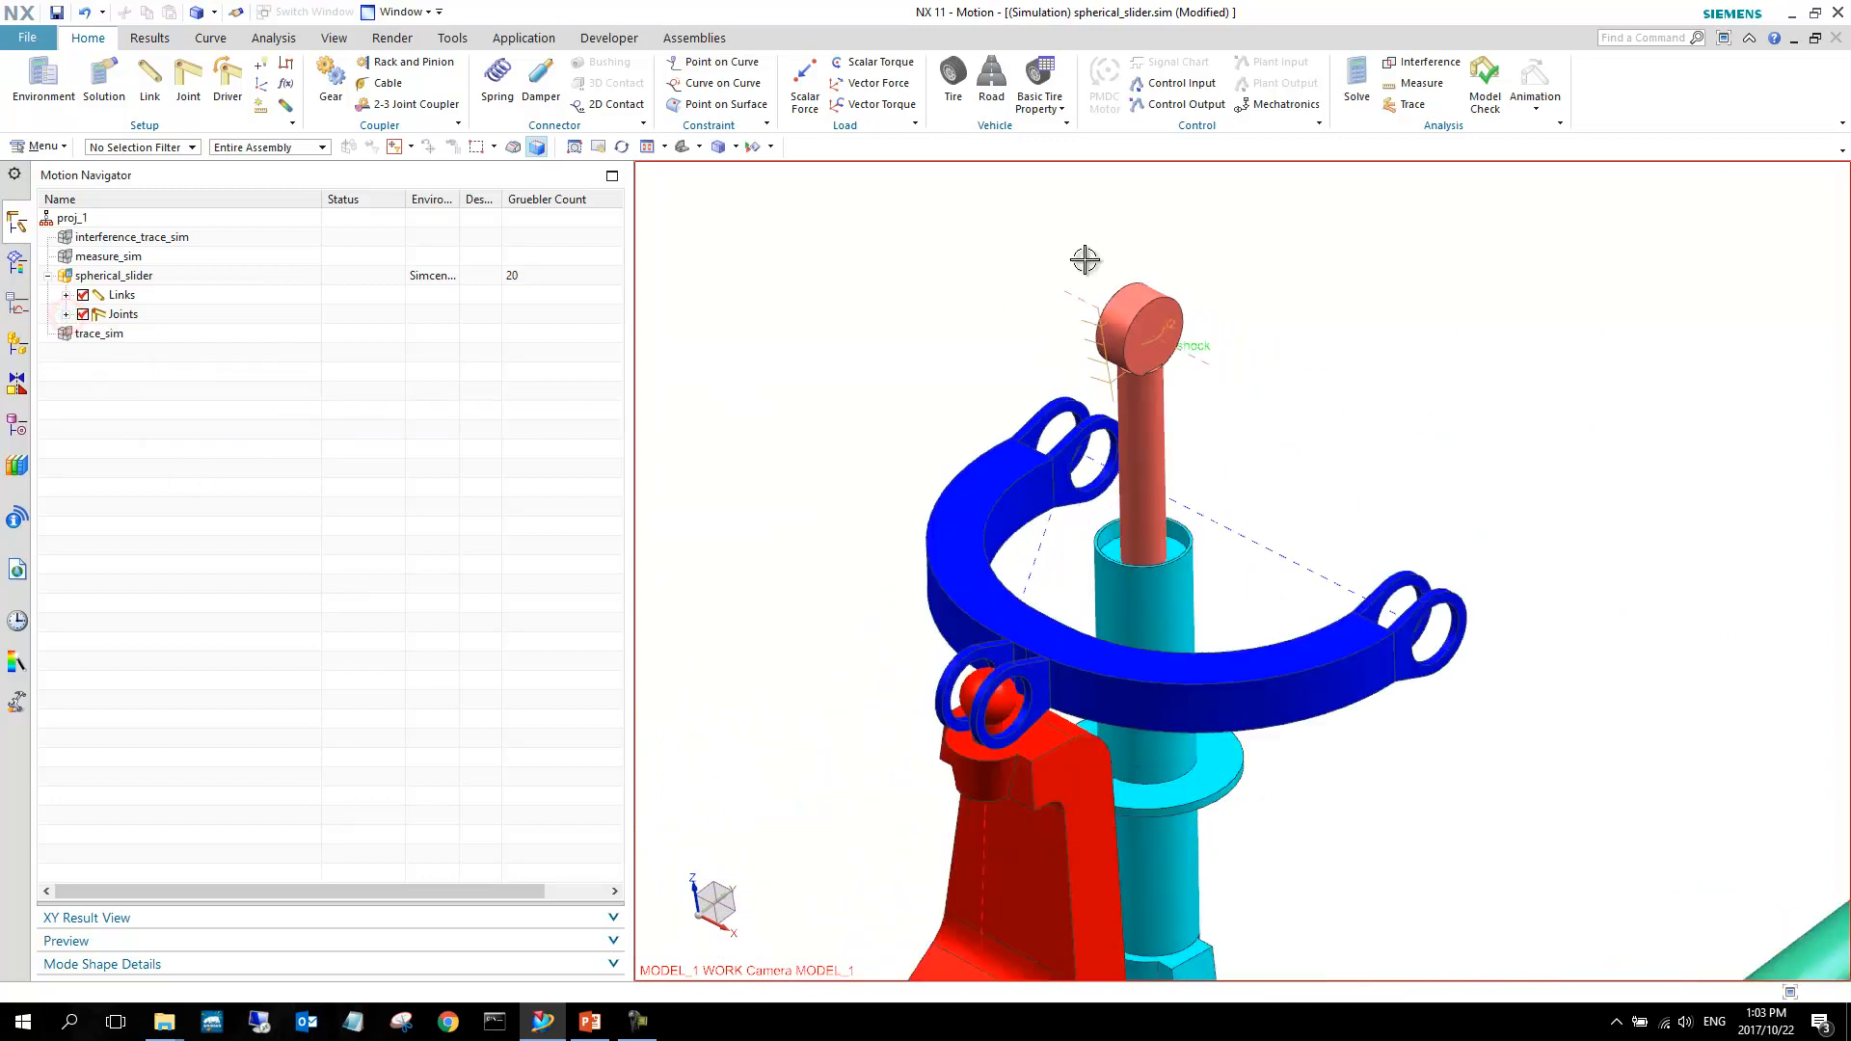
{"action": "middle_click_drag", "start_coordinate": [1114, 508], "coordinate": [1066, 501]}
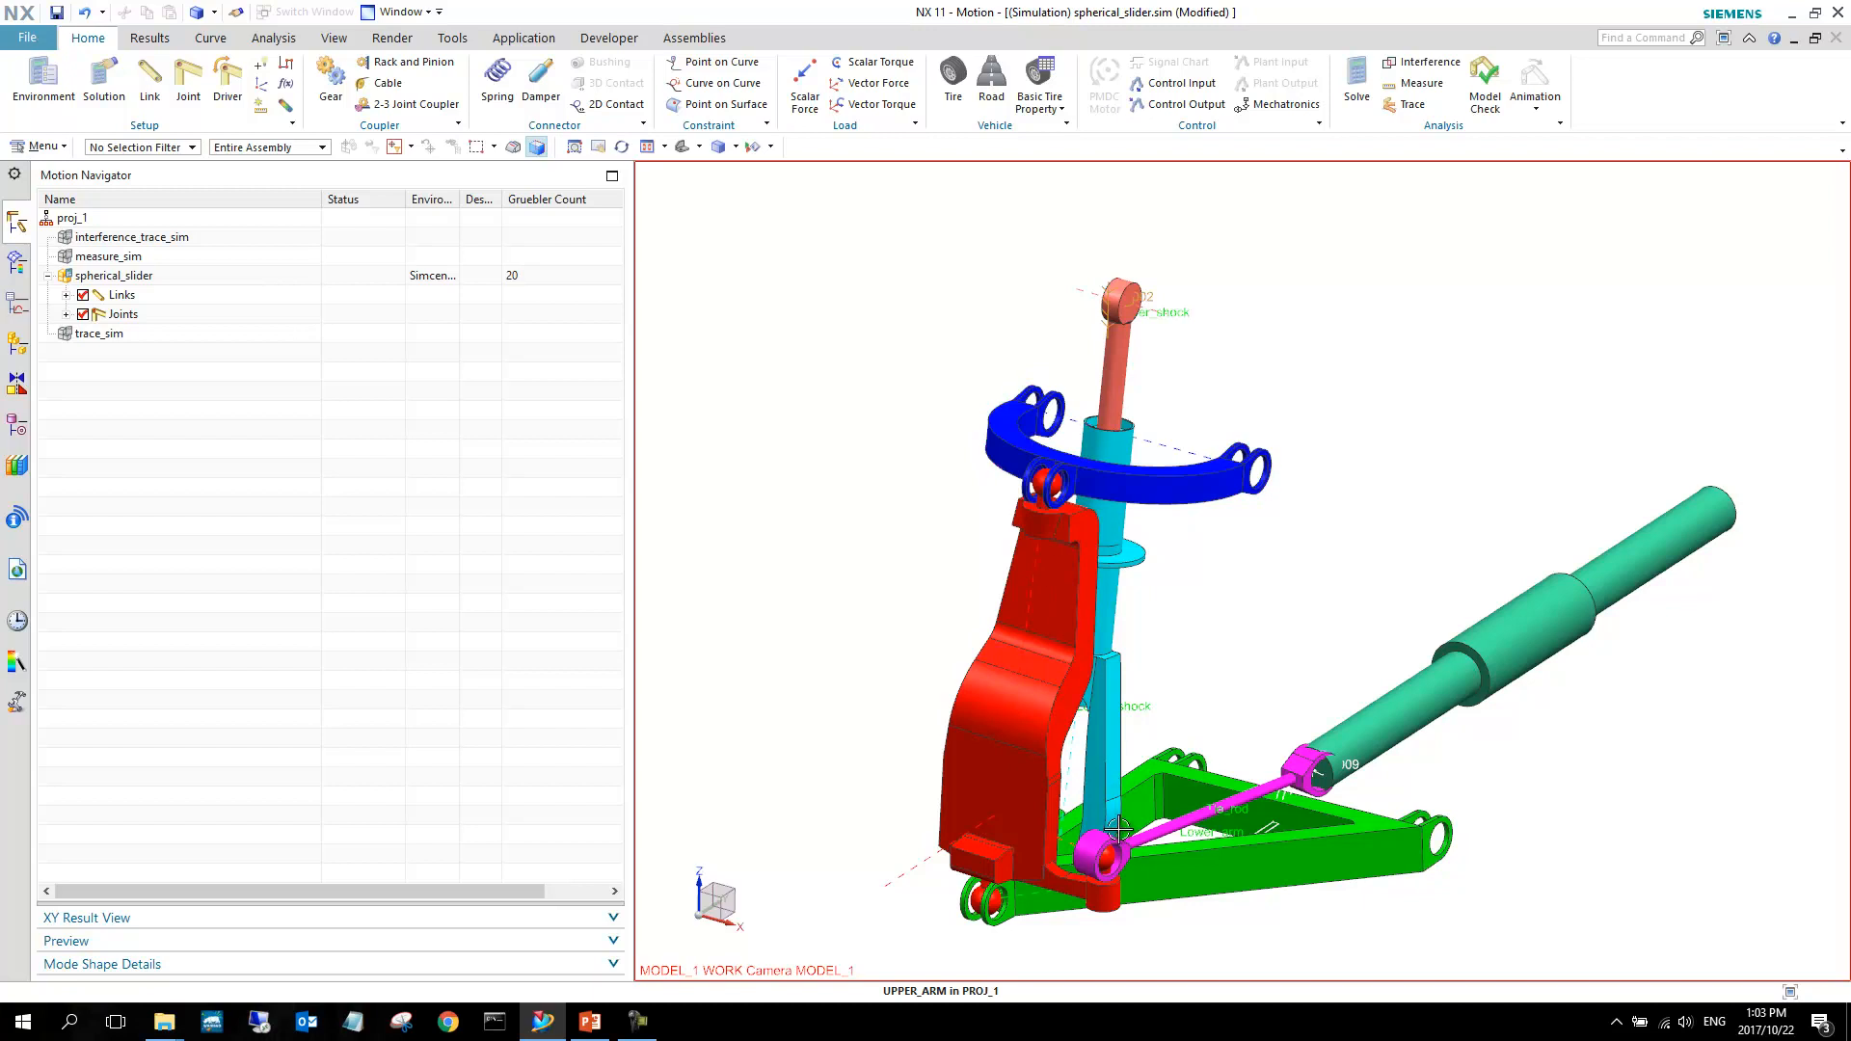
{"action": "scroll", "coordinate": [1045, 472], "scroll_direction": "up", "scroll_amount": 5}
{"action": "scroll", "coordinate": [1044, 477], "scroll_direction": "up", "scroll_amount": 5}
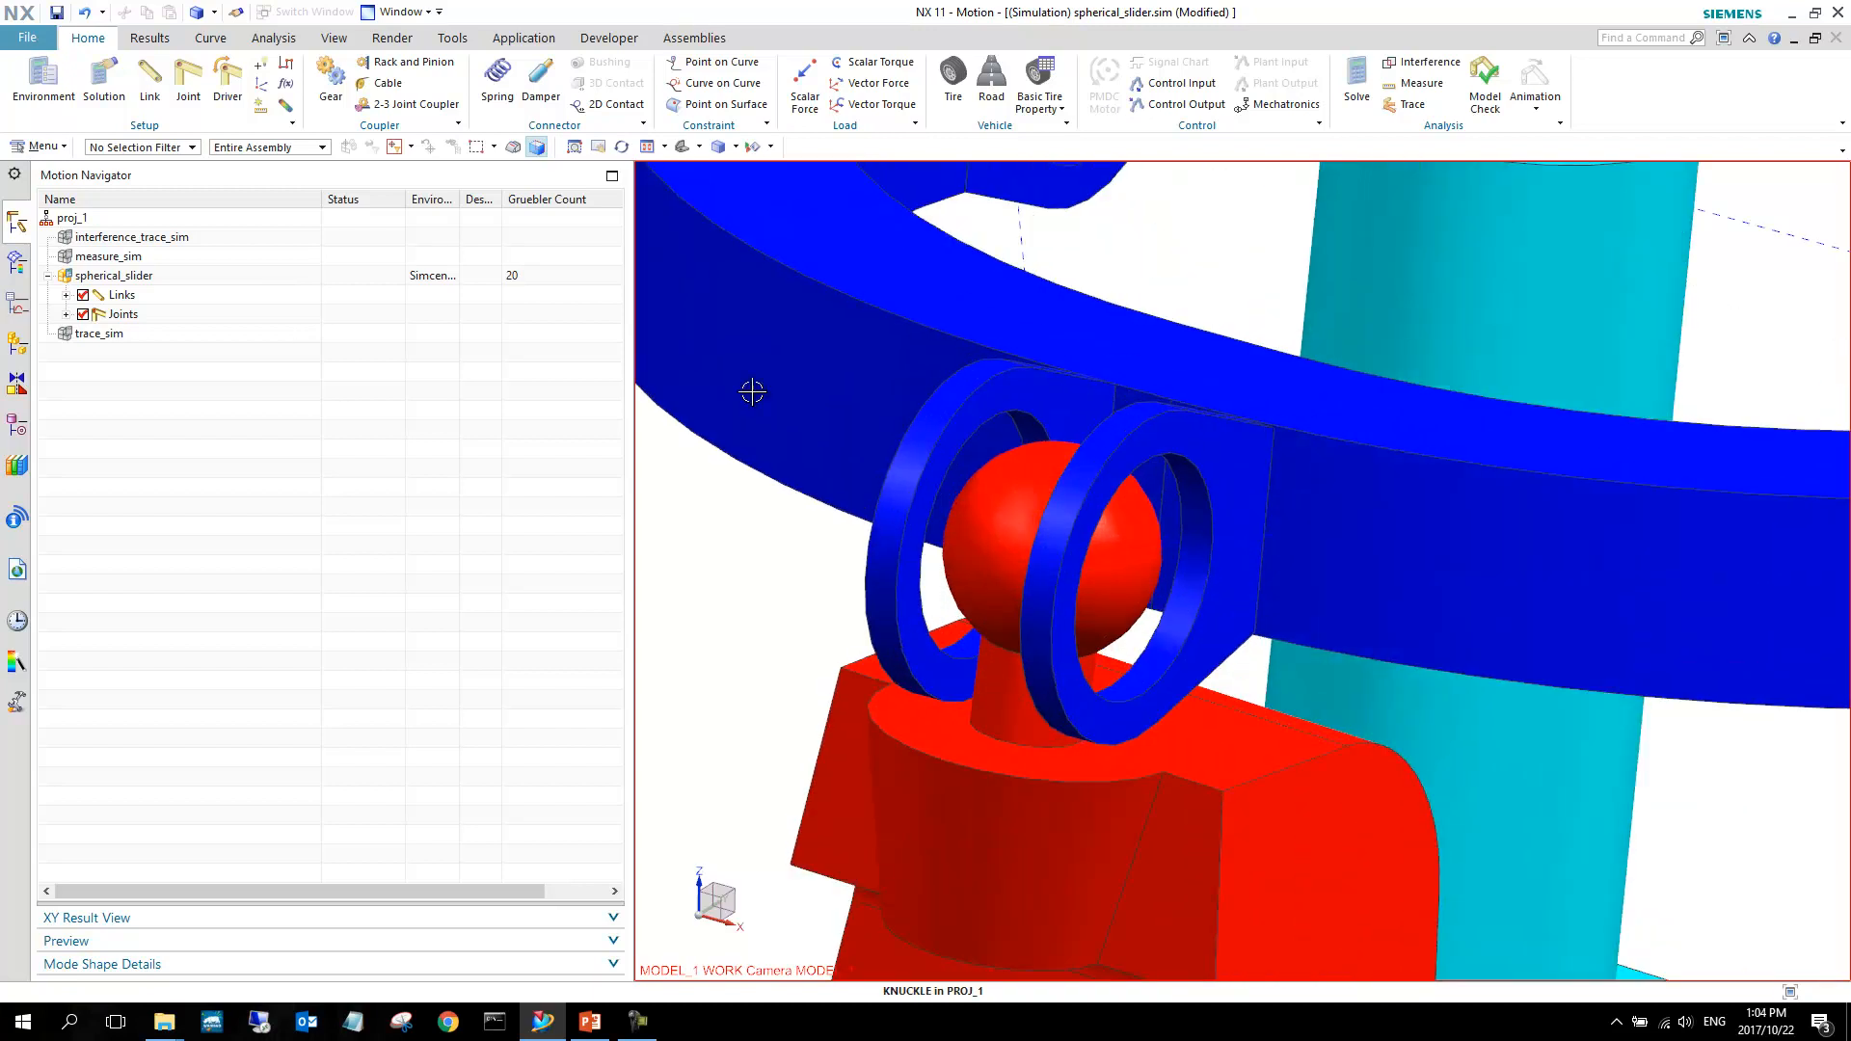
{"action": "left_click", "coordinate": [189, 81]}
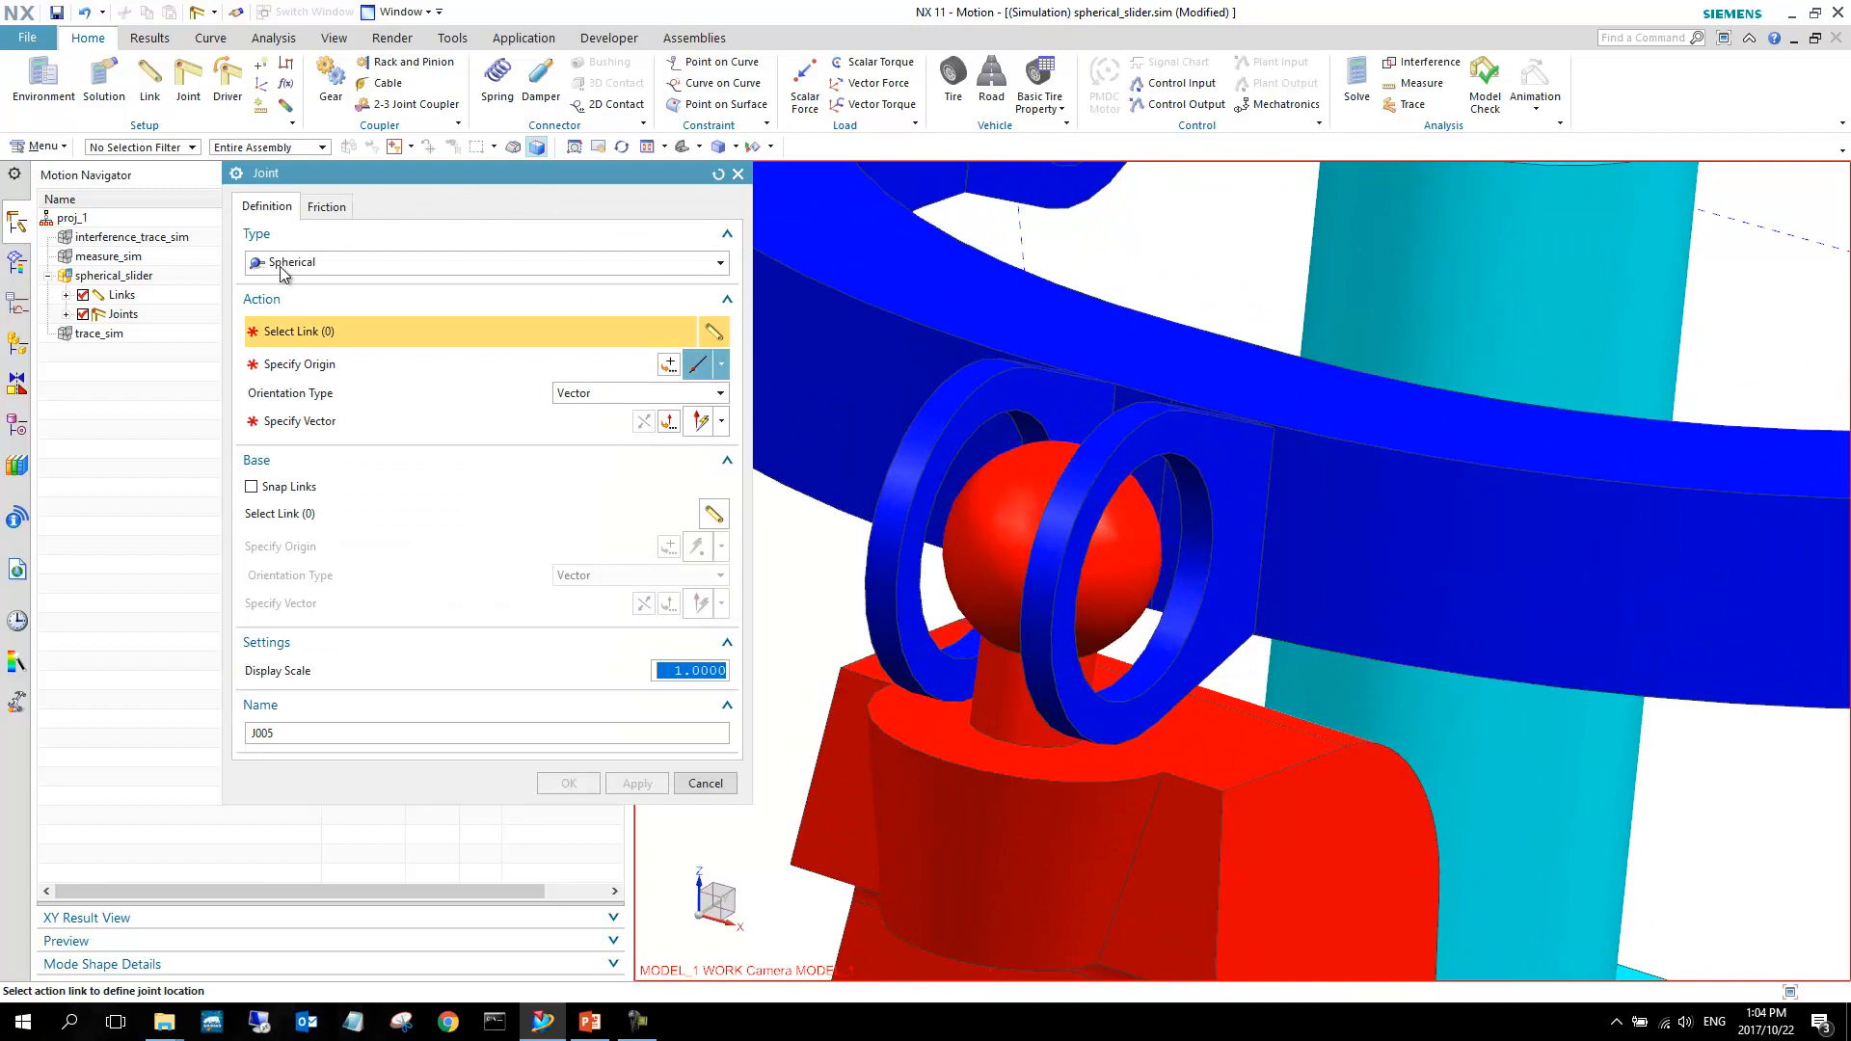
{"action": "left_click", "coordinate": [1006, 571]}
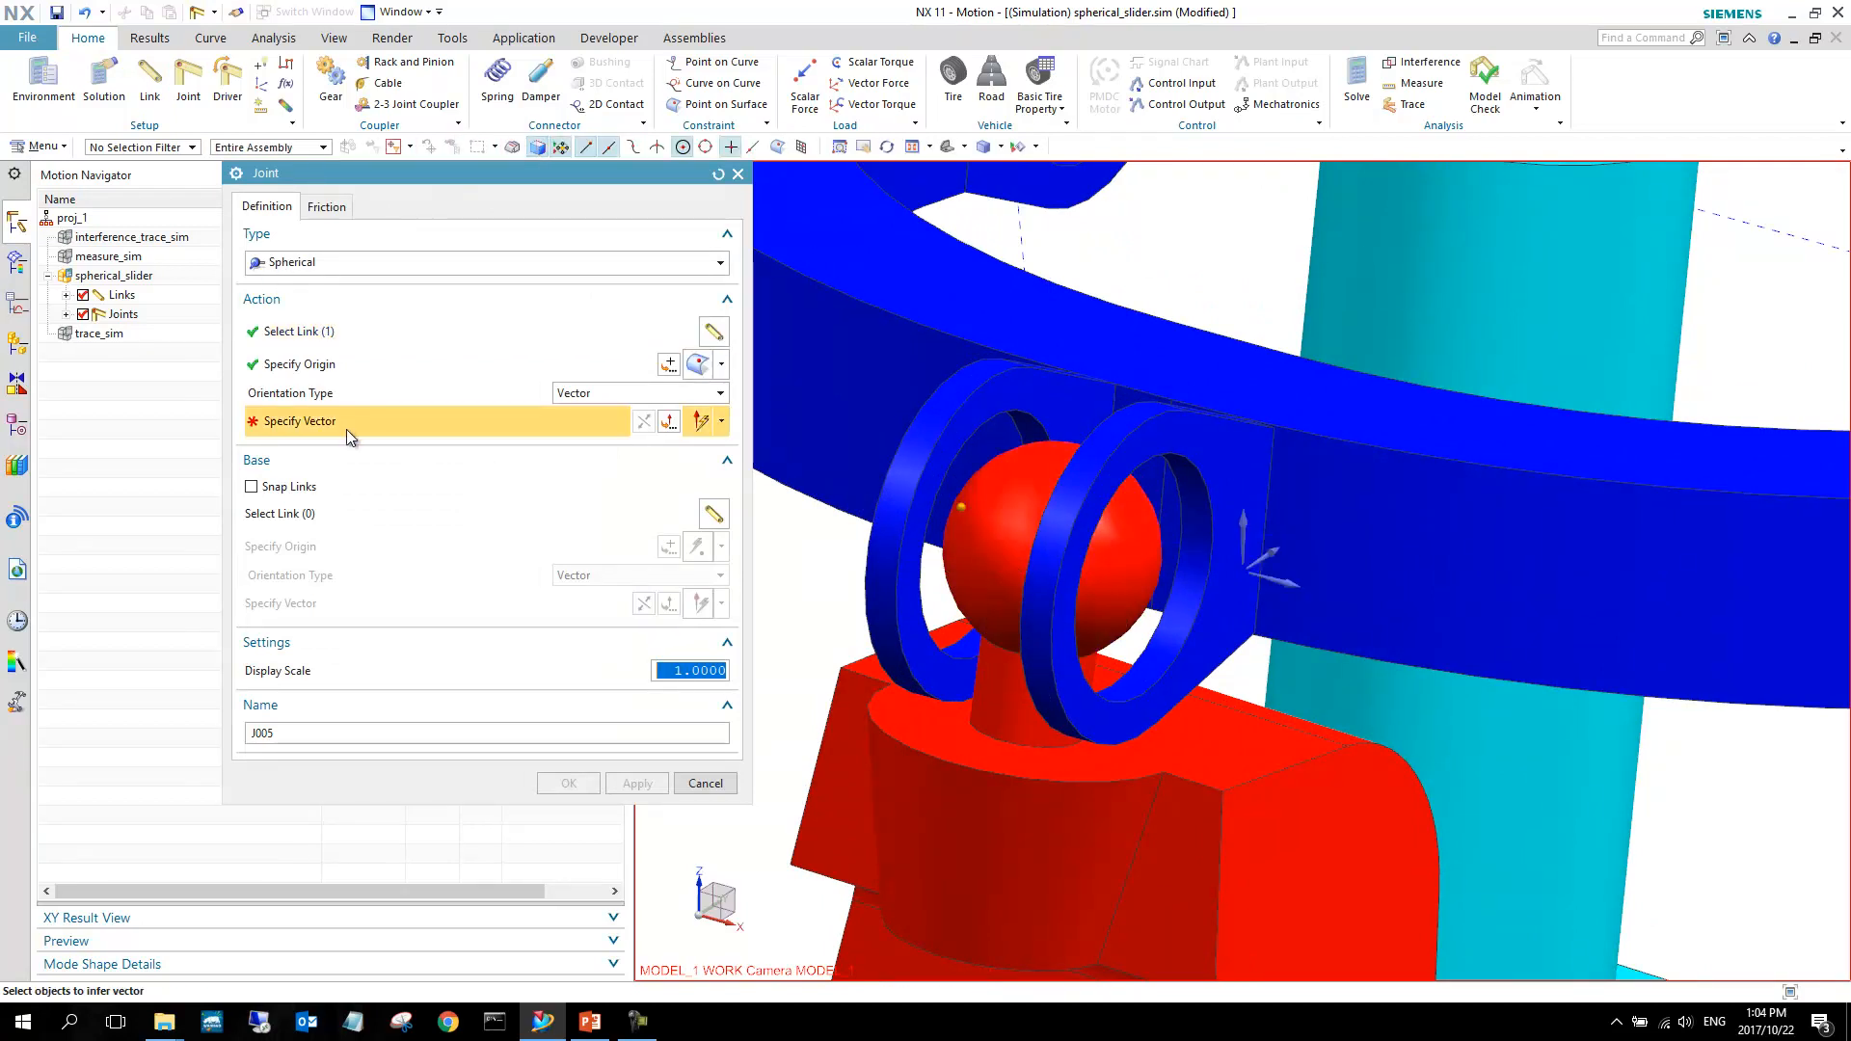
{"action": "left_click", "coordinate": [332, 330]}
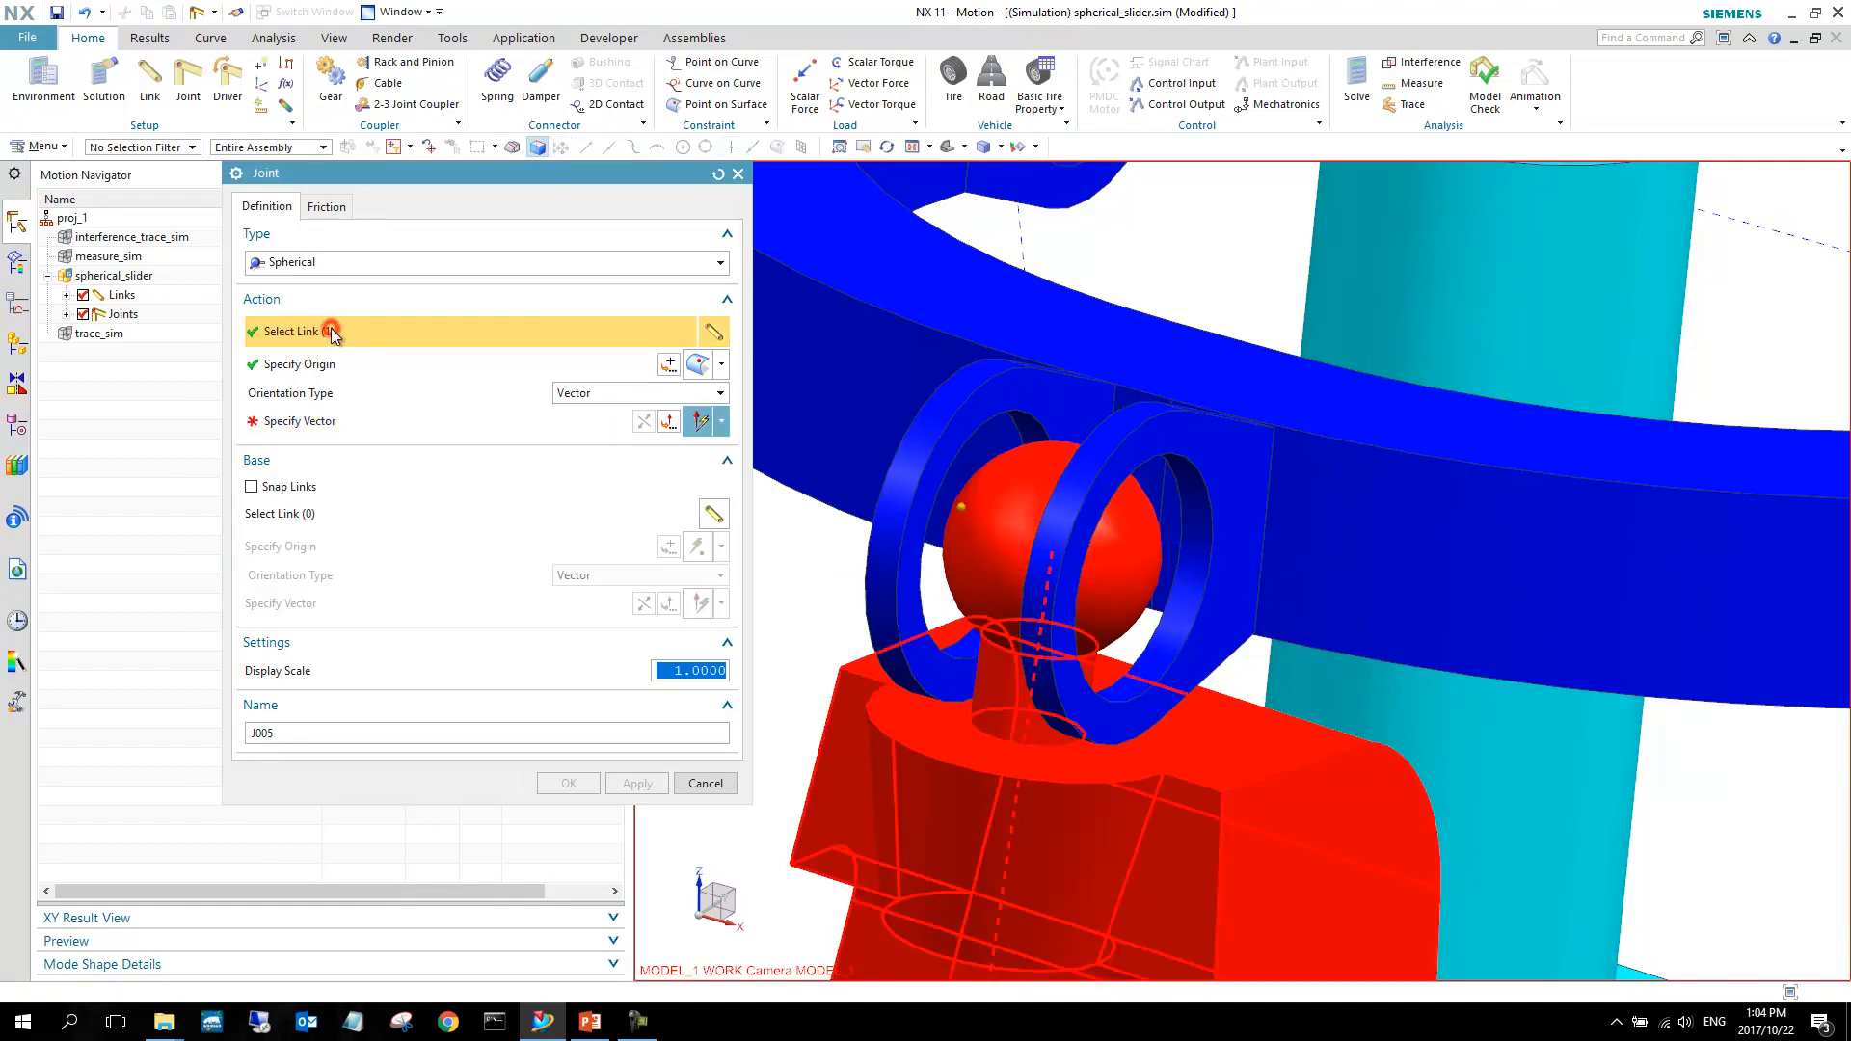
Place the spherical joint's origin at the knuckle ball's centre and orient its vector normal to the upper arm's flat lug face.
{"action": "left_click", "coordinate": [347, 371]}
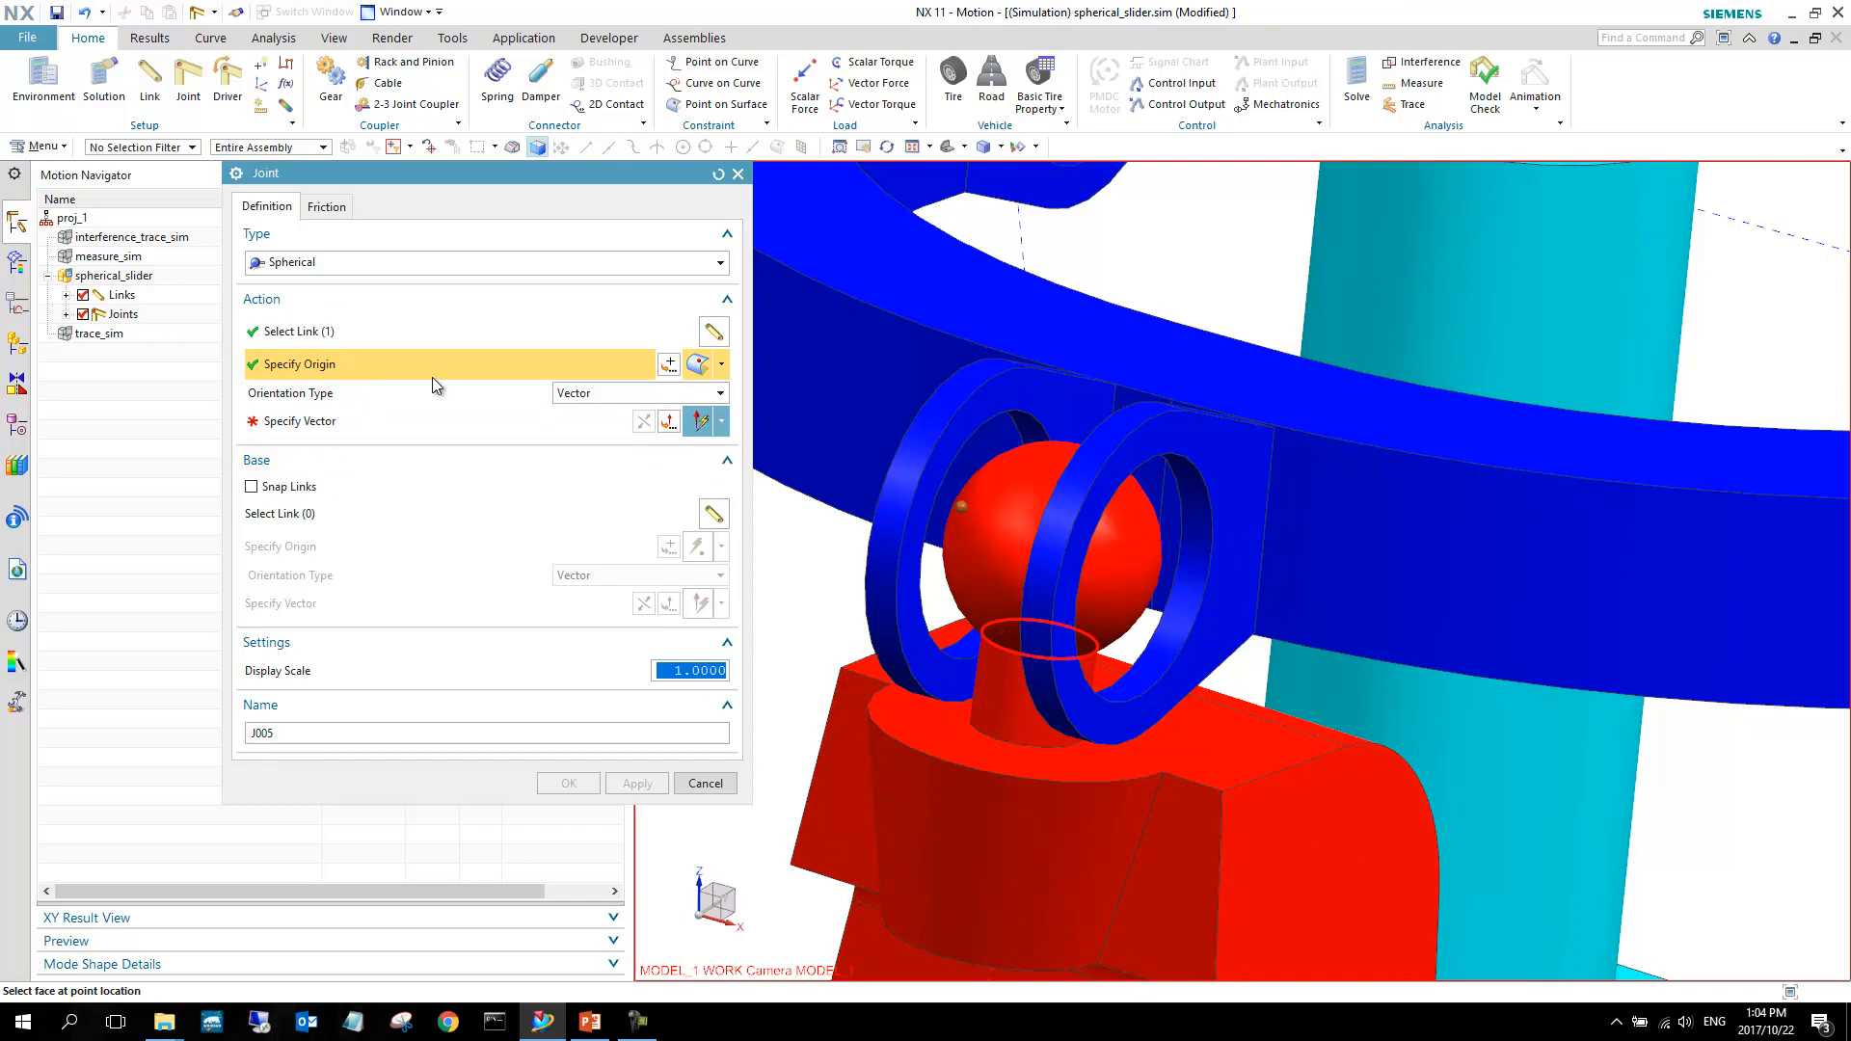
{"action": "left_click", "coordinate": [721, 364]}
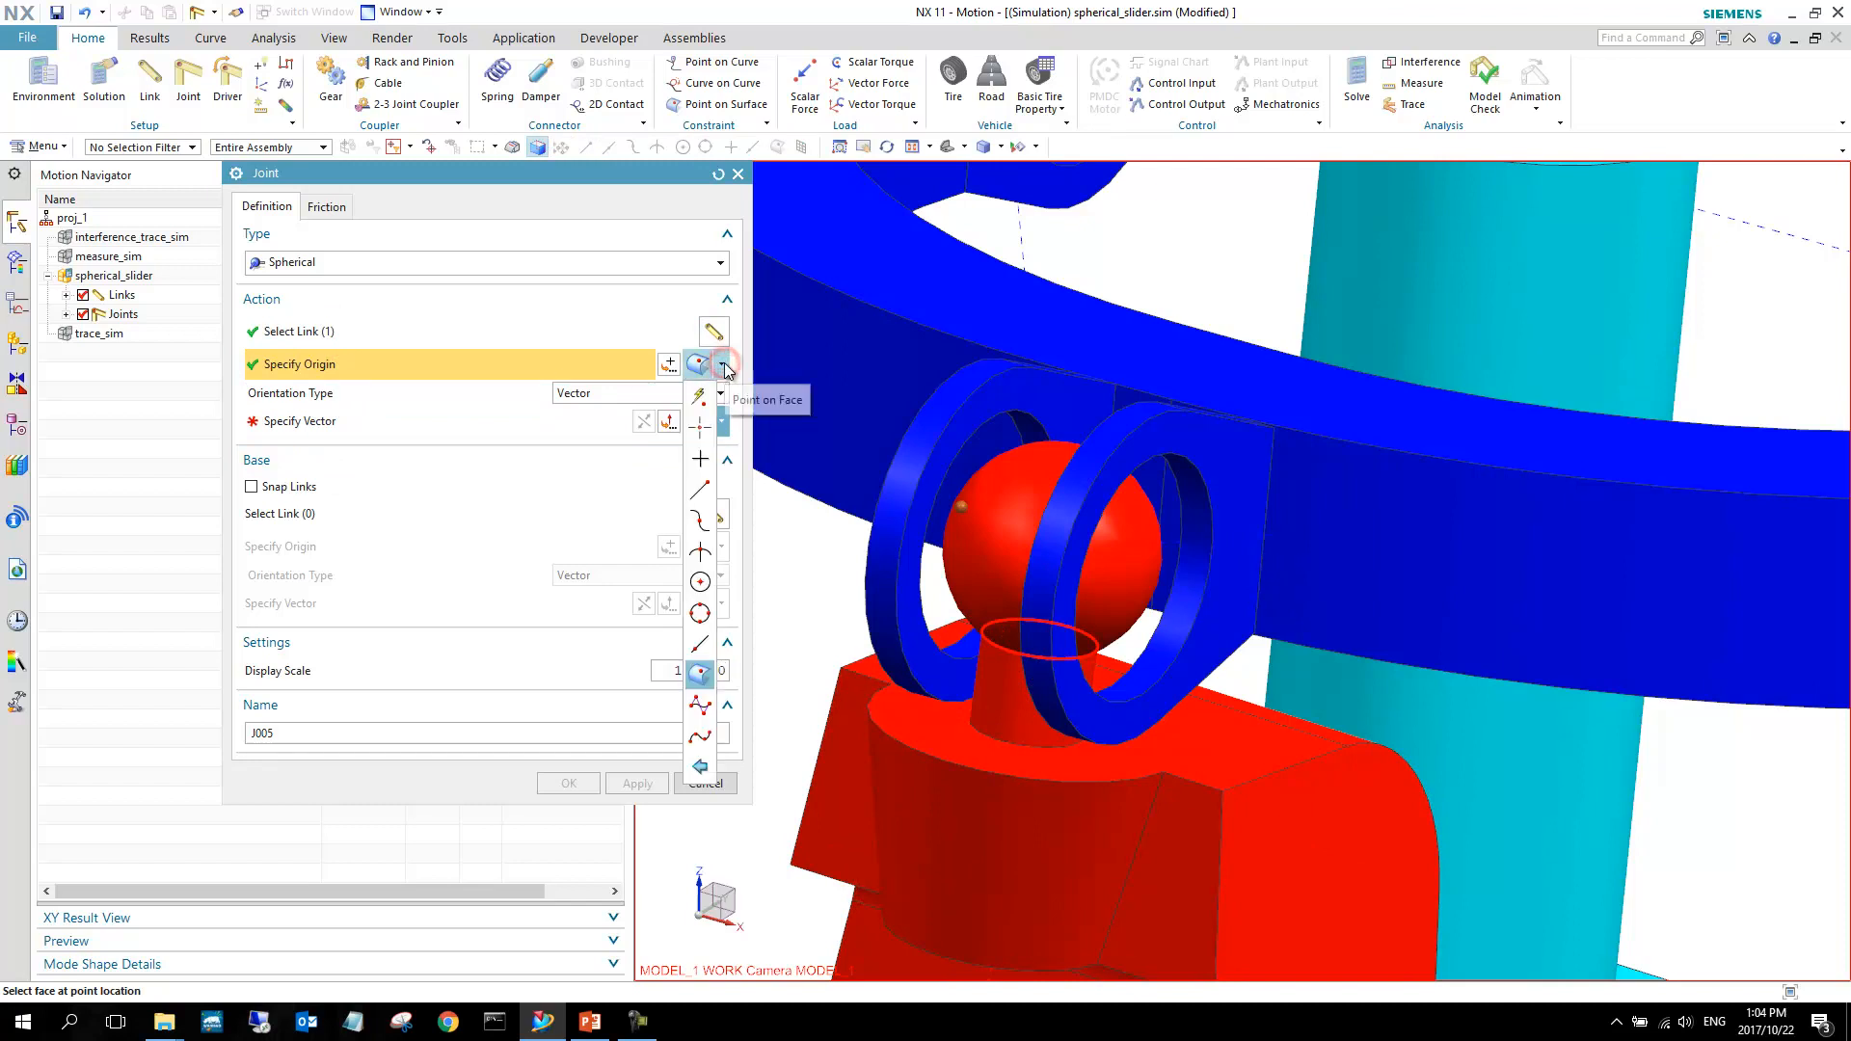
{"action": "left_click", "coordinate": [701, 583]}
{"action": "left_click", "coordinate": [997, 516]}
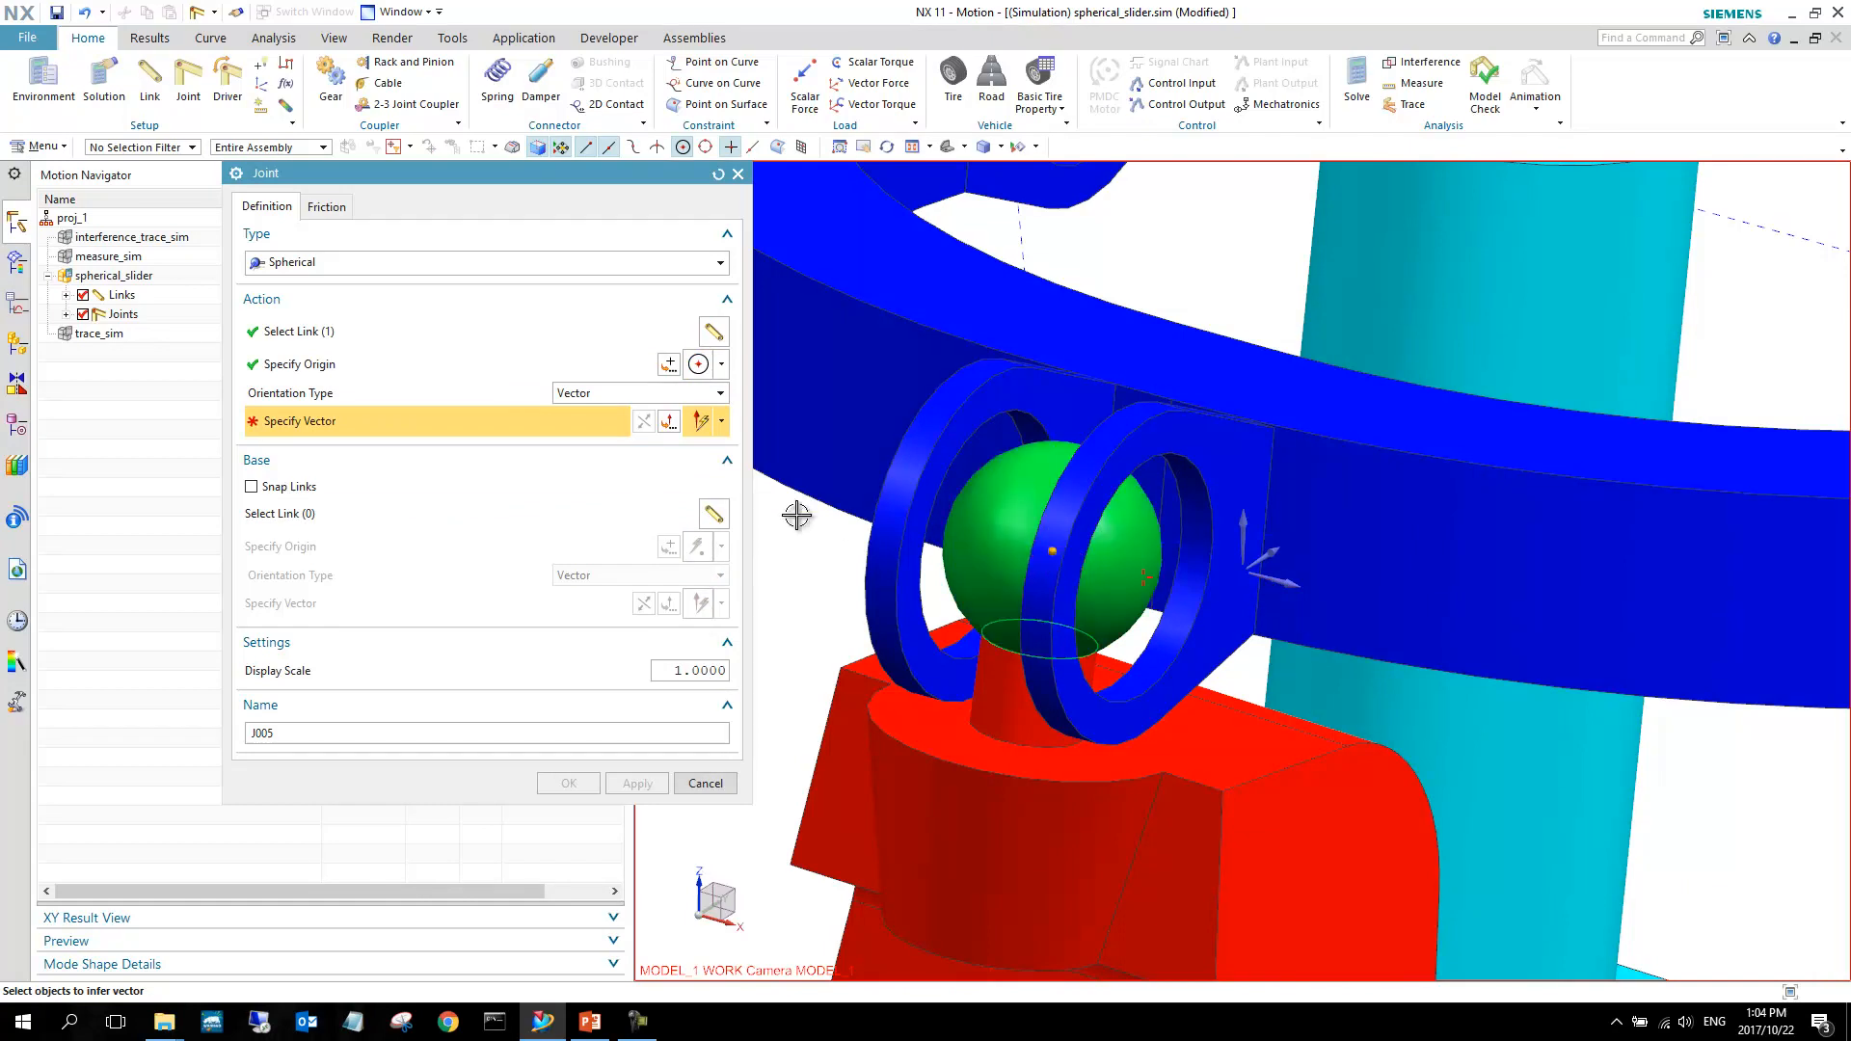
{"action": "left_click", "coordinate": [1220, 486]}
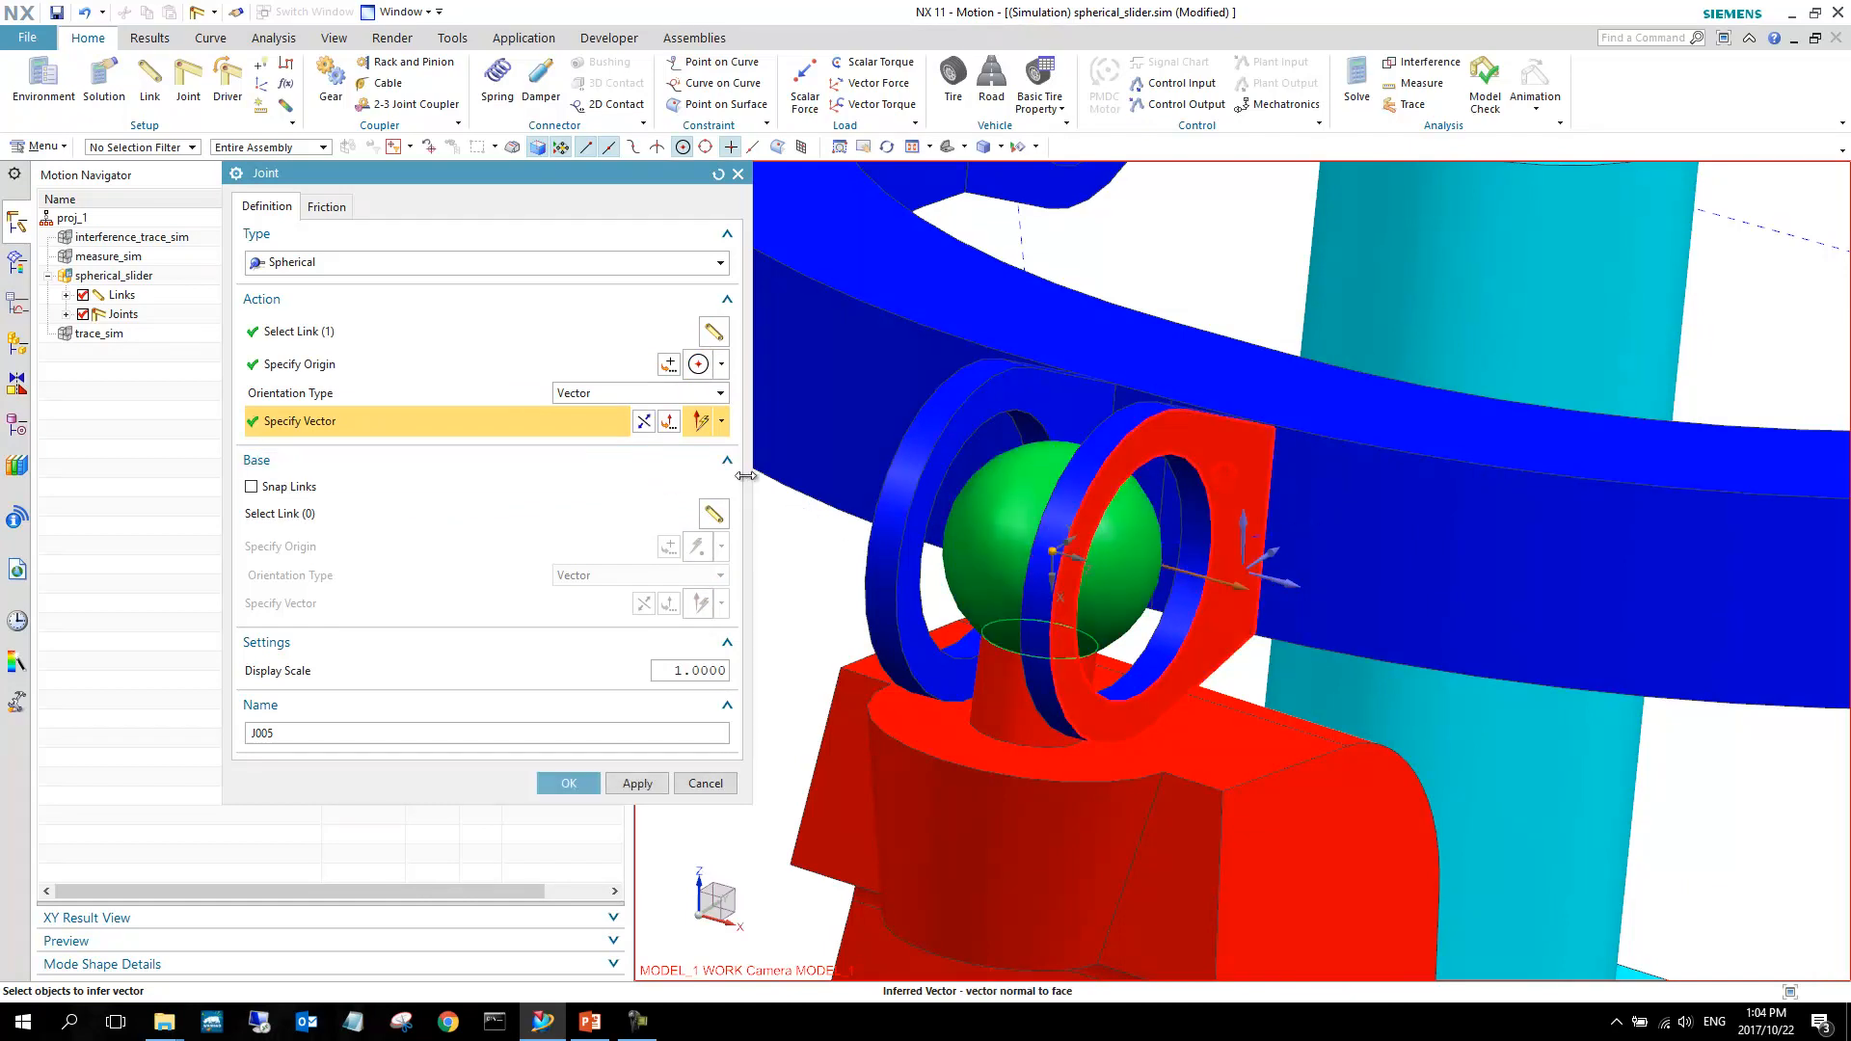
Select the upper arm as the base link and create the spherical joint.
{"action": "left_click", "coordinate": [388, 513]}
{"action": "left_click", "coordinate": [361, 324]}
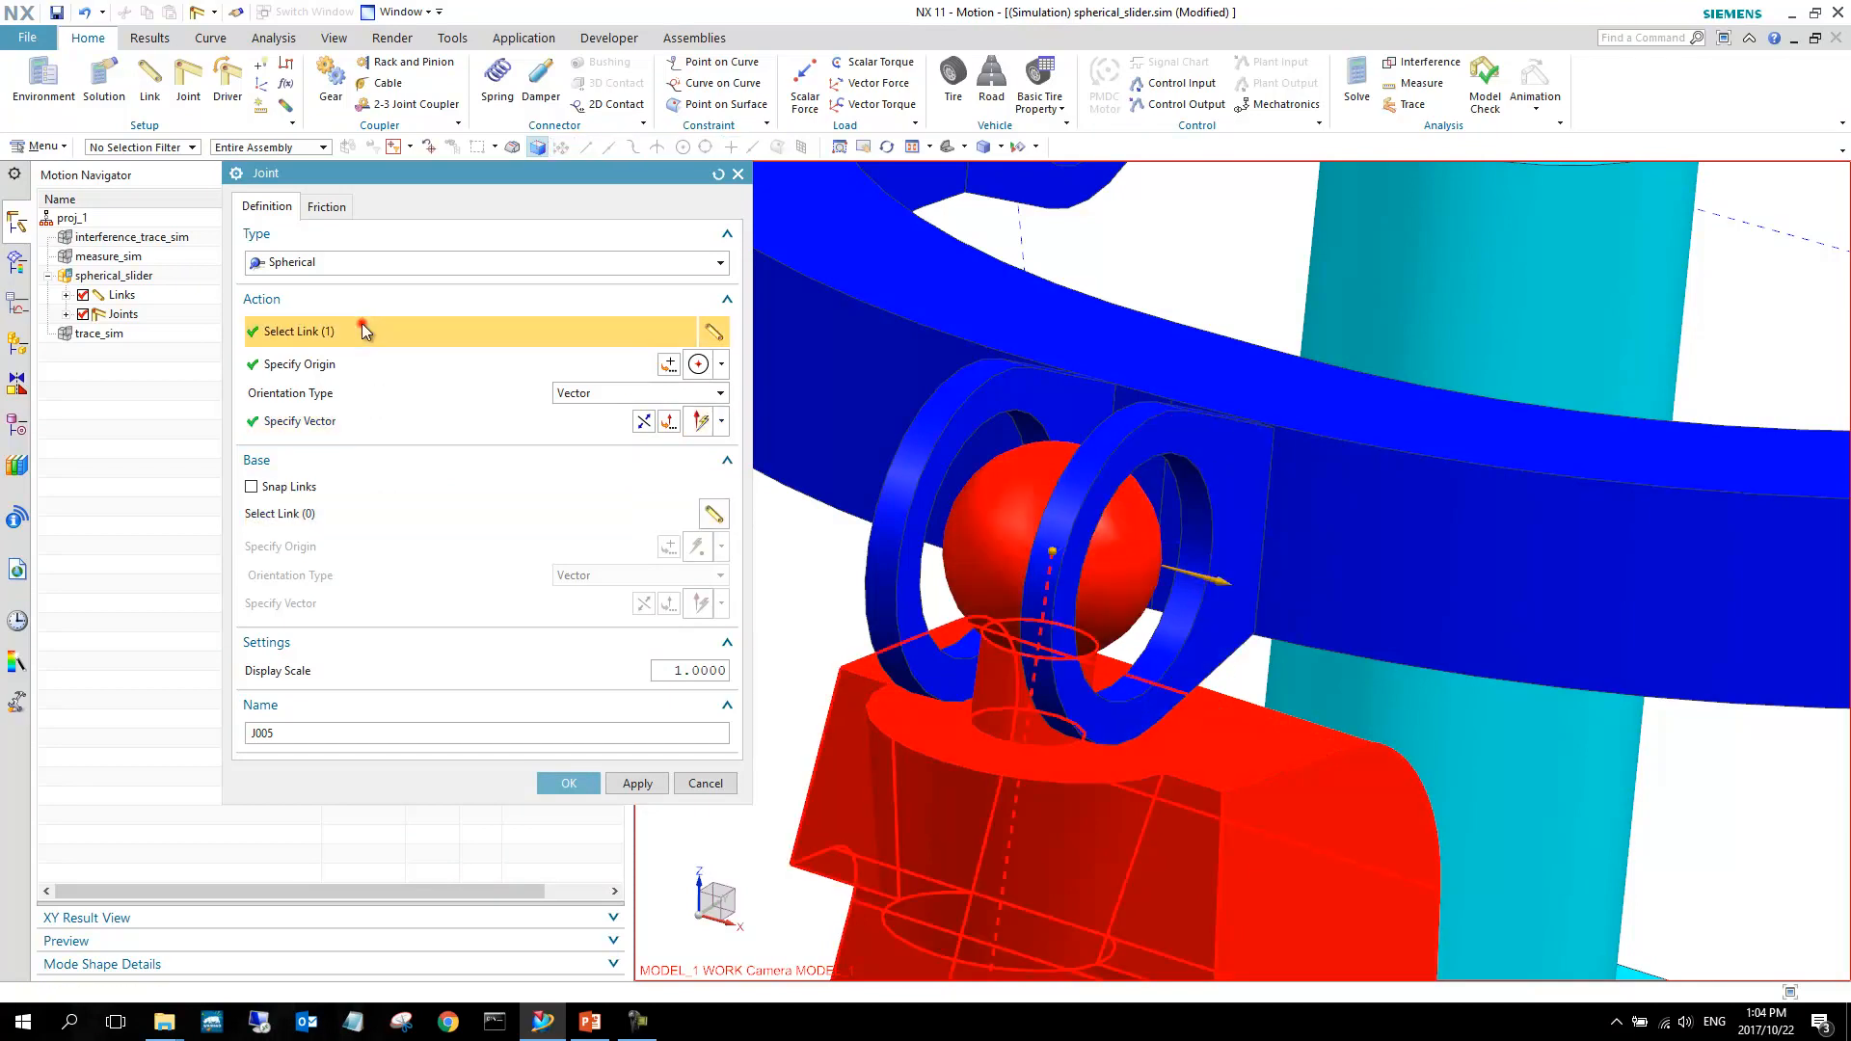
{"action": "left_click", "coordinate": [332, 506]}
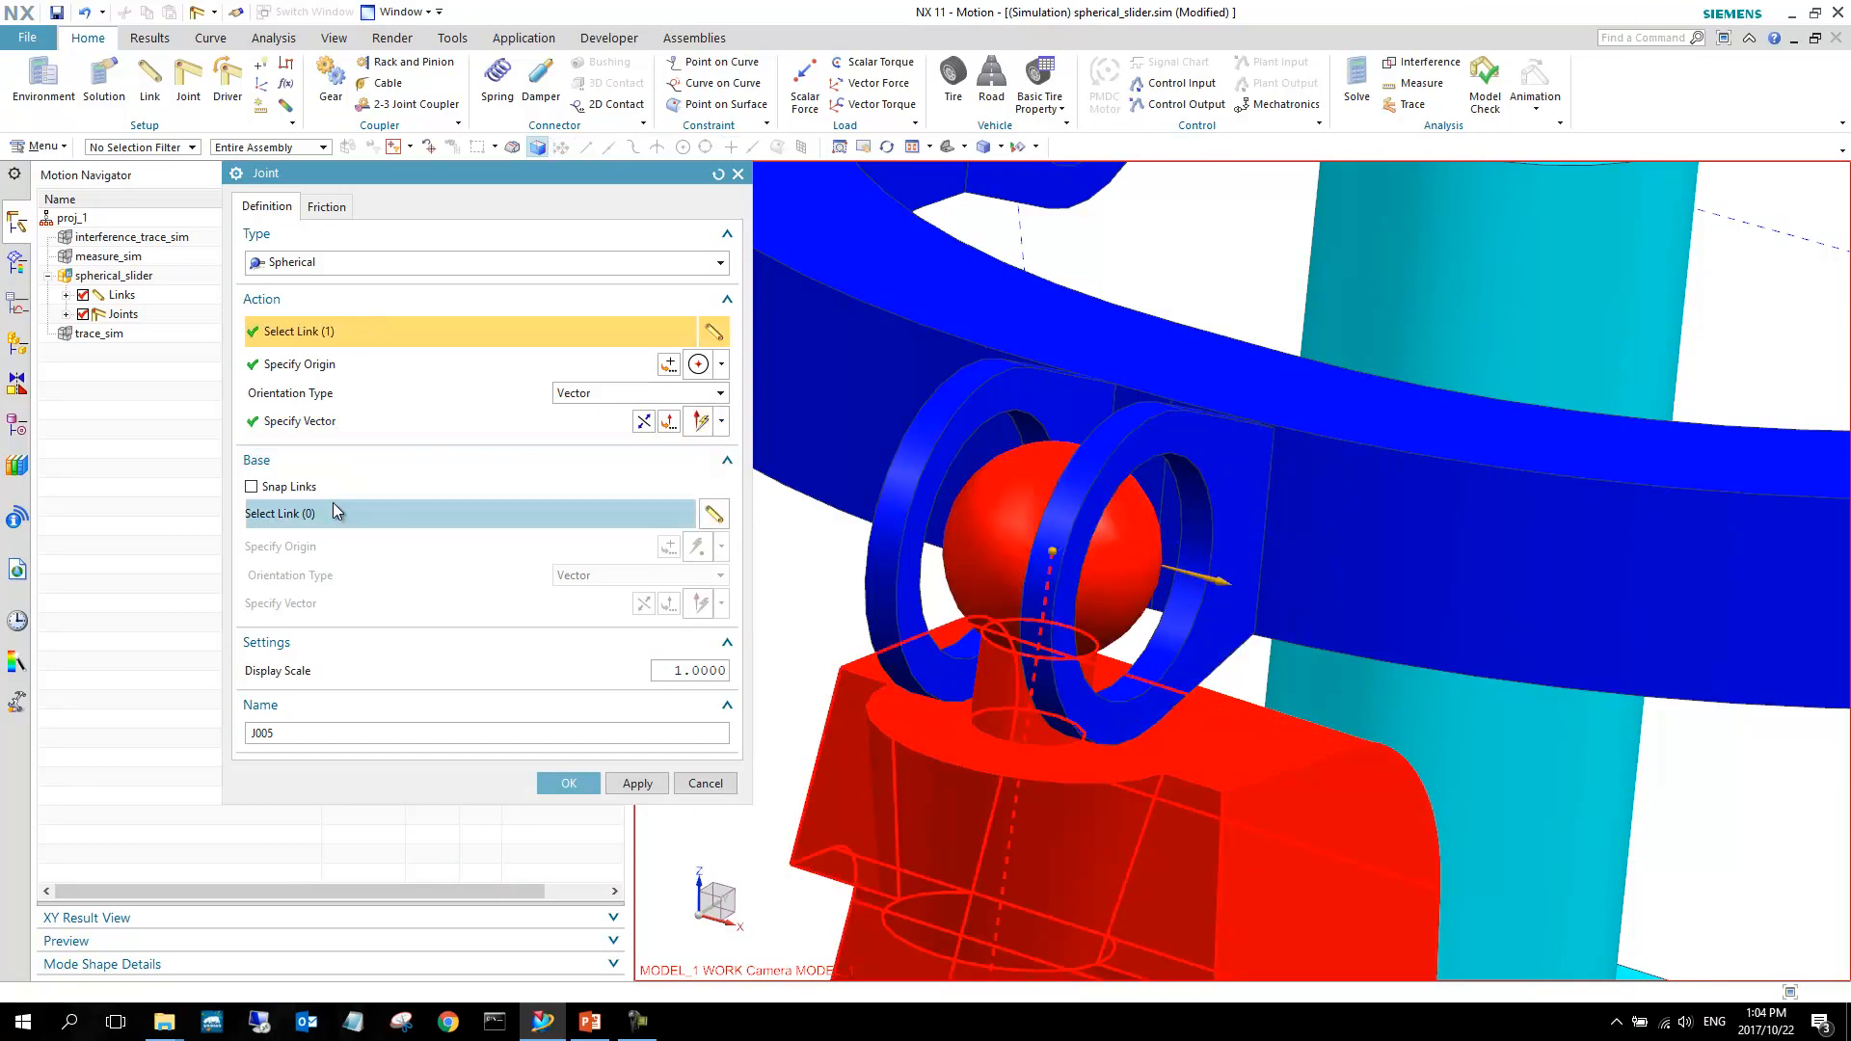
{"action": "left_click", "coordinate": [992, 298]}
{"action": "scroll", "coordinate": [1064, 383], "scroll_direction": "down", "scroll_amount": 5}
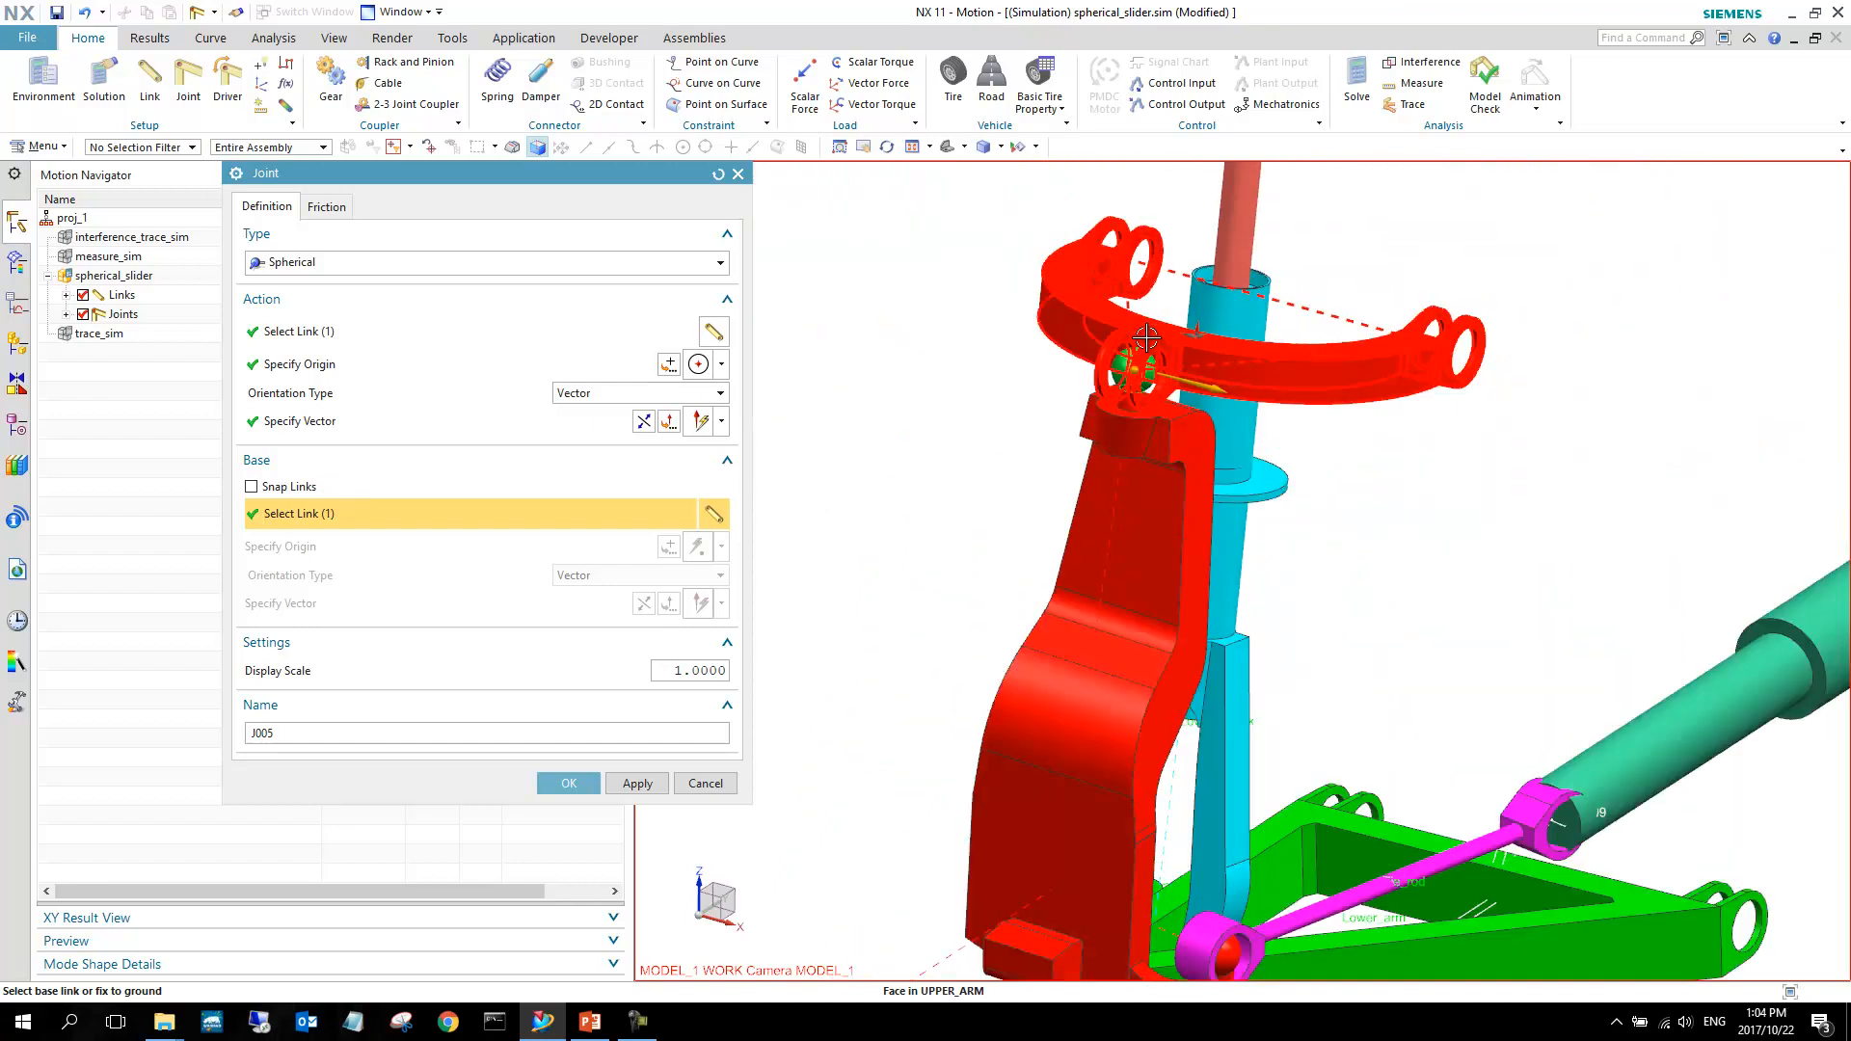
{"action": "scroll", "coordinate": [1046, 372], "scroll_direction": "up", "scroll_amount": 2}
{"action": "left_click", "coordinate": [637, 784]}
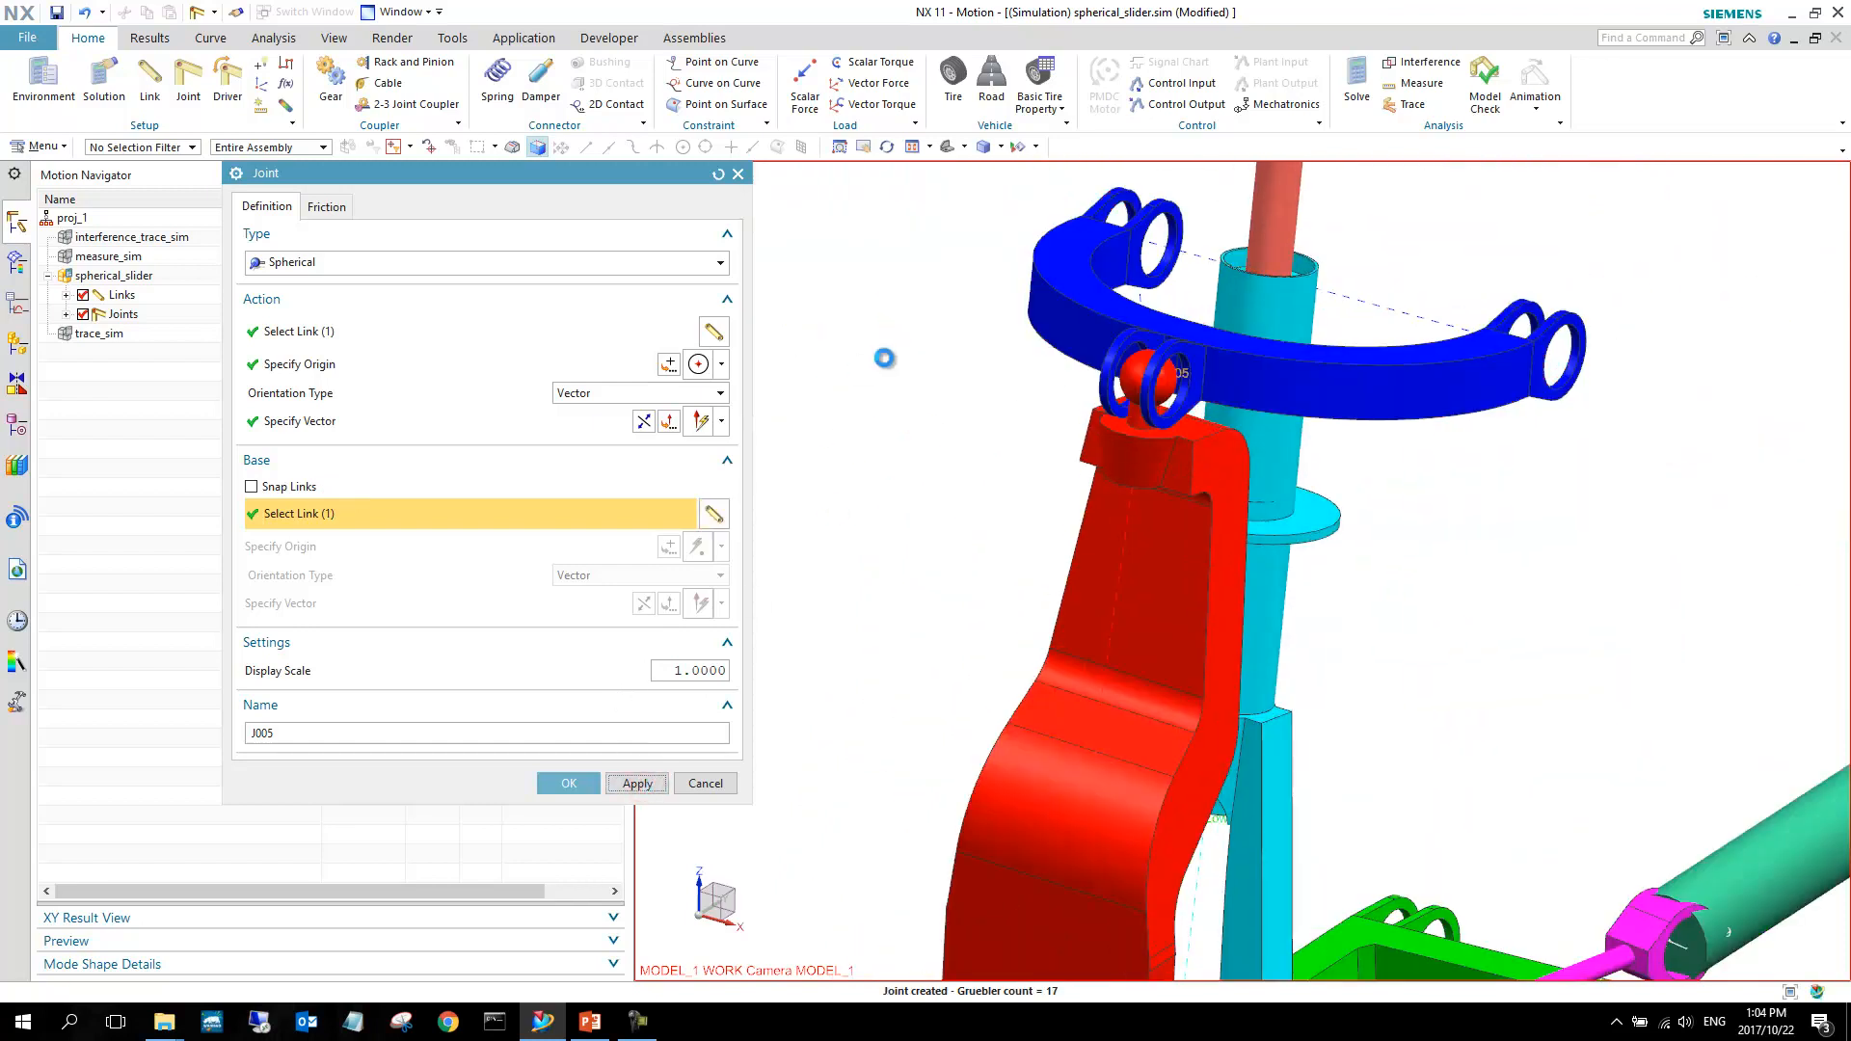
Display the model in wireframe, close the joint definition and select joint J005 to inspect its symbol inside the upper ball.
{"action": "right_click_drag", "start_coordinate": [946, 454], "coordinate": [963, 488]}
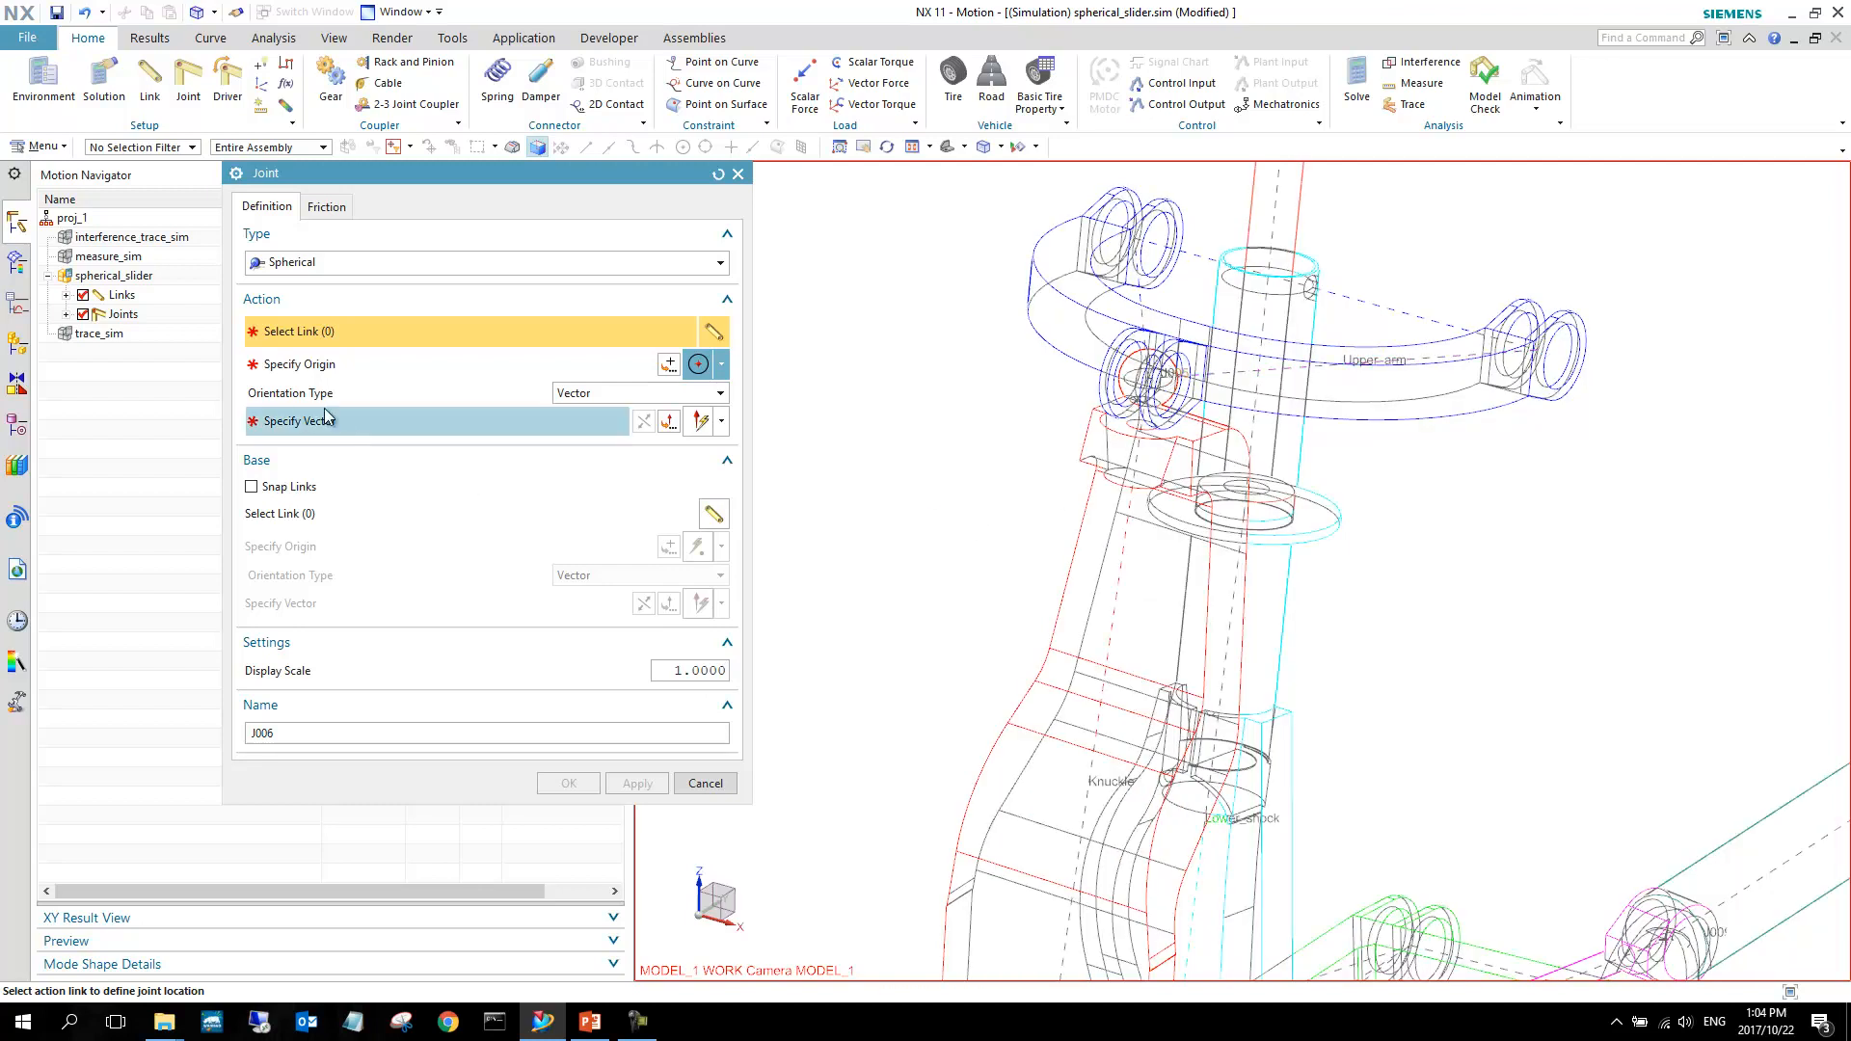
{"action": "left_click", "coordinate": [66, 314]}
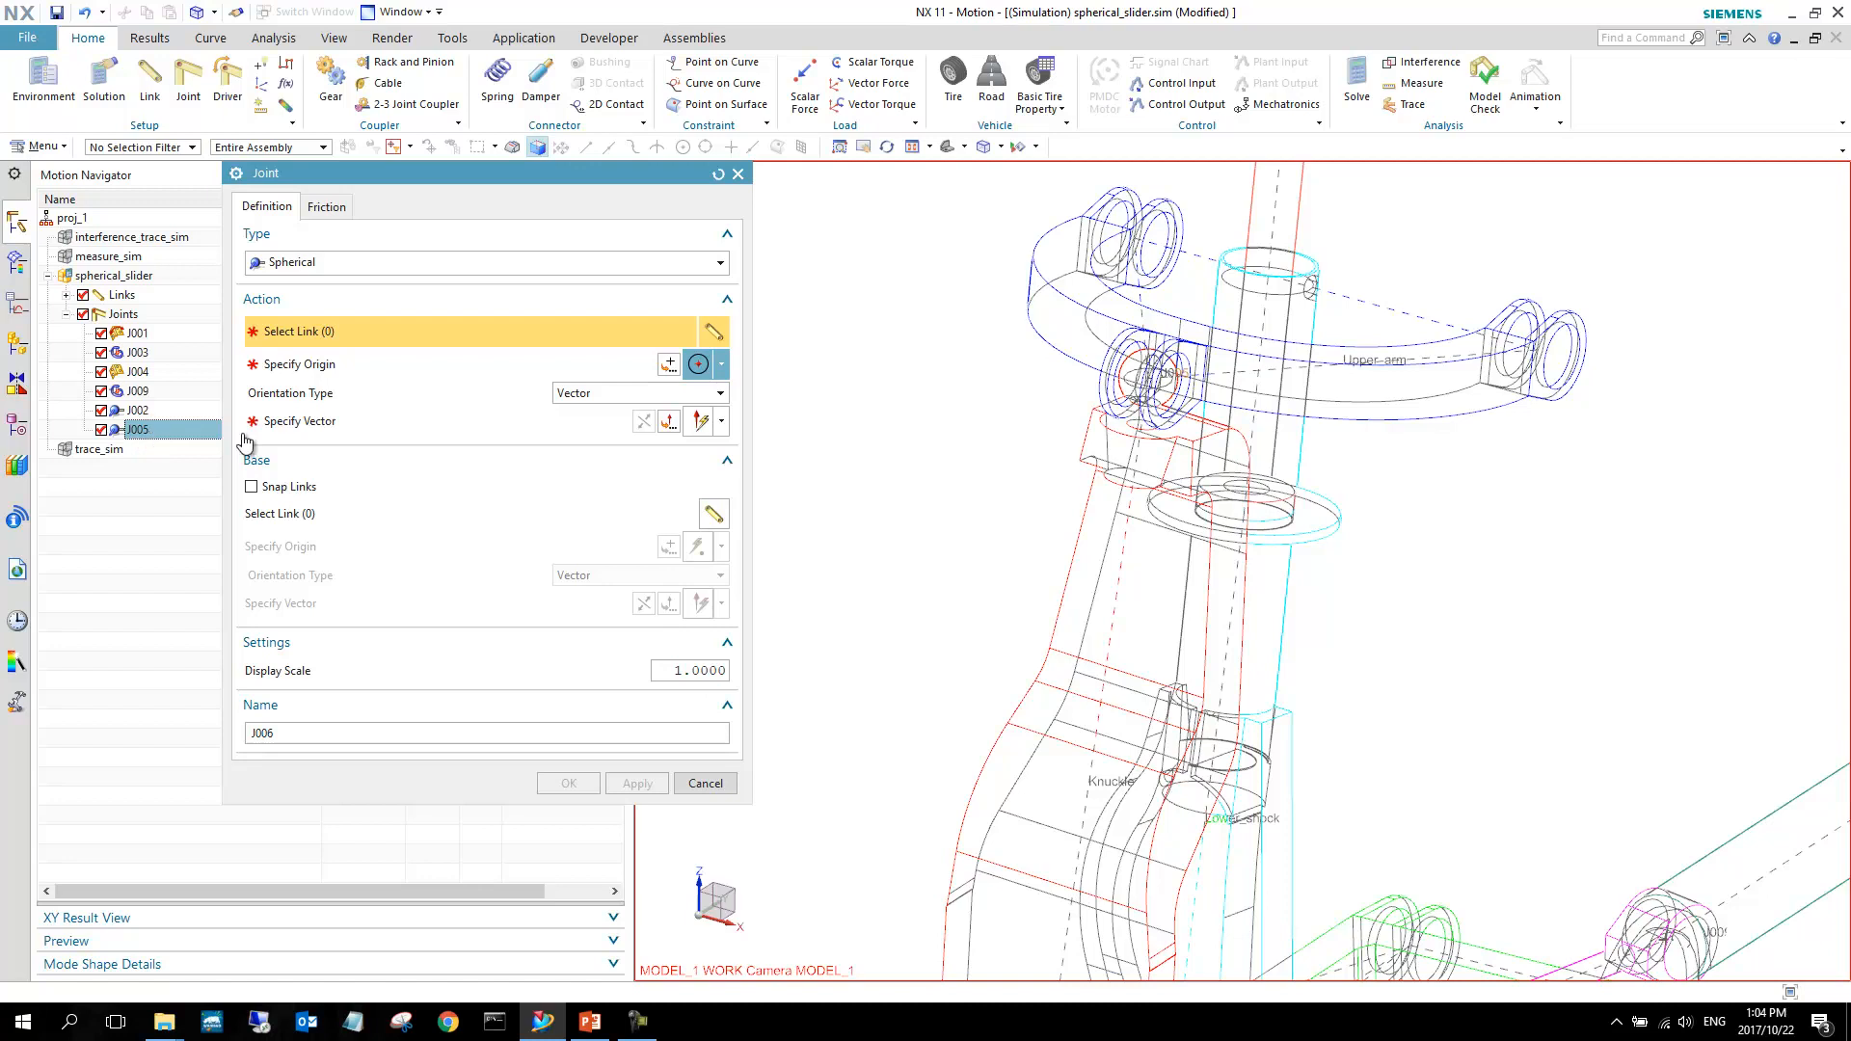
{"action": "left_click", "coordinate": [720, 779]}
{"action": "left_click", "coordinate": [720, 777]}
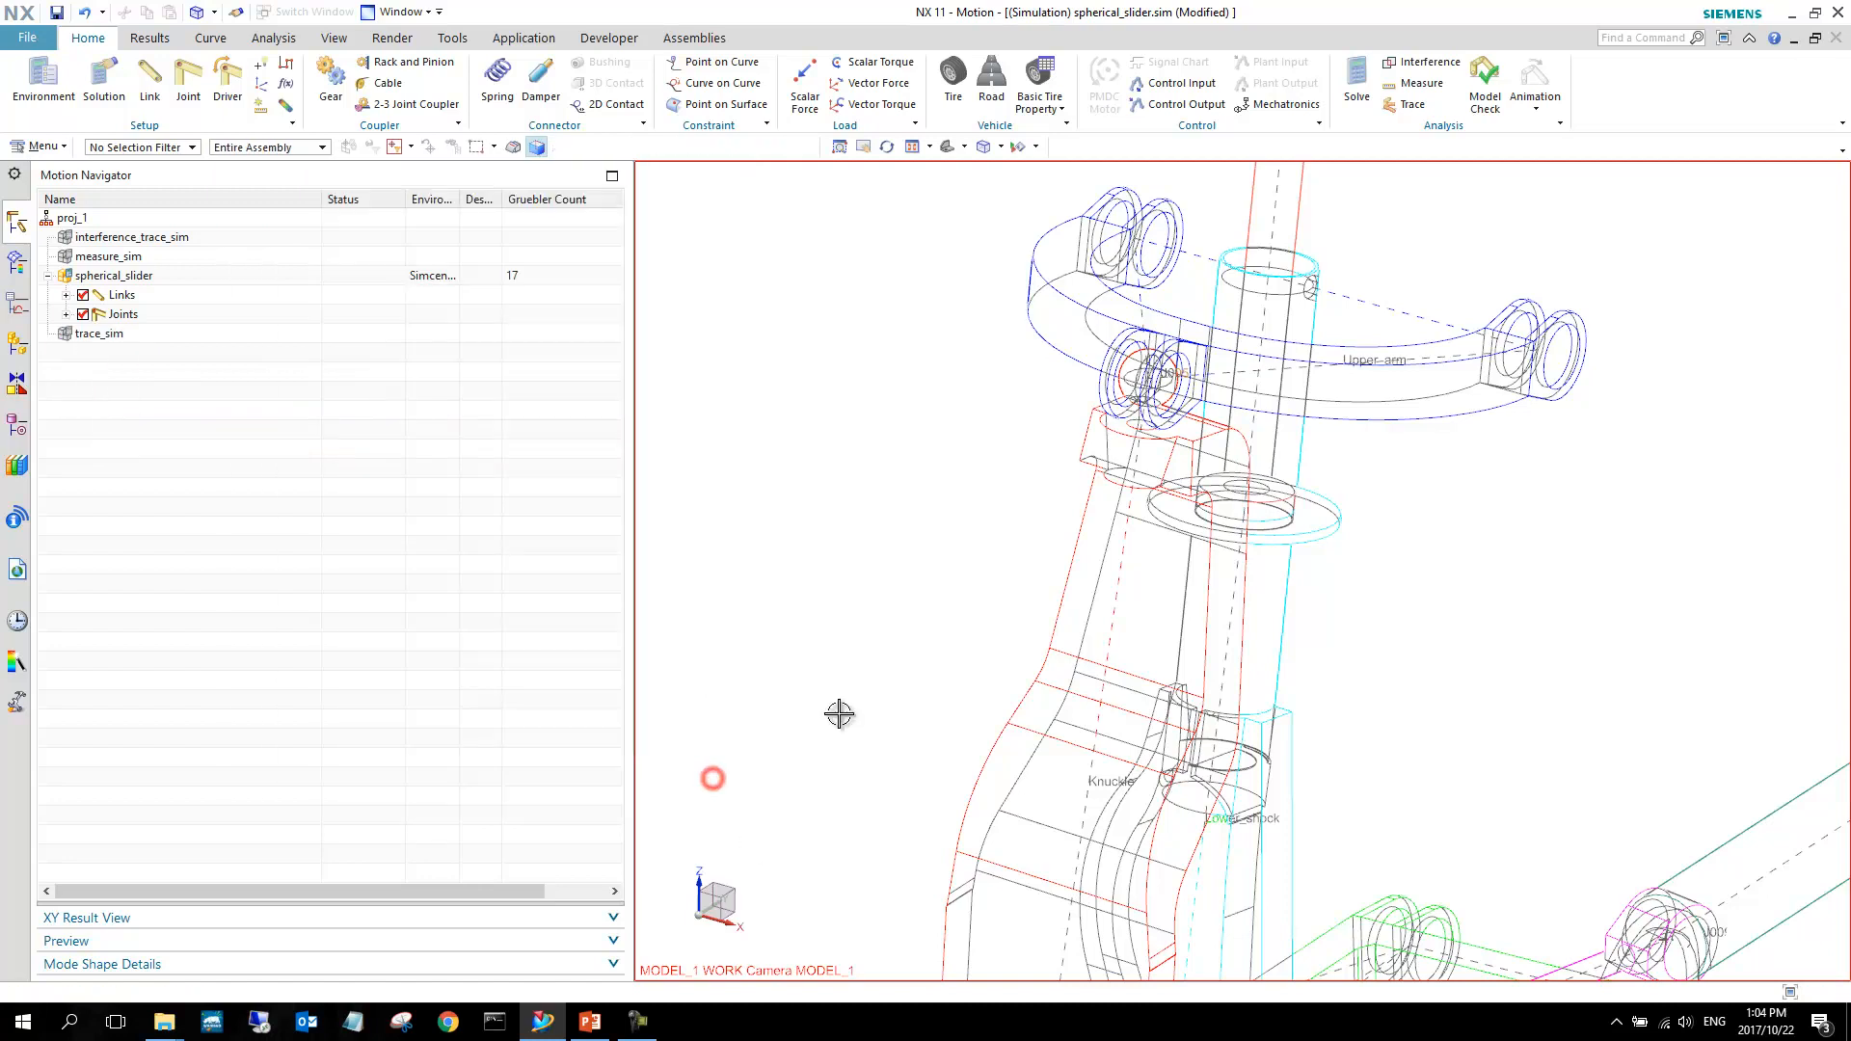
{"action": "left_click", "coordinate": [65, 314]}
{"action": "left_click", "coordinate": [141, 428]}
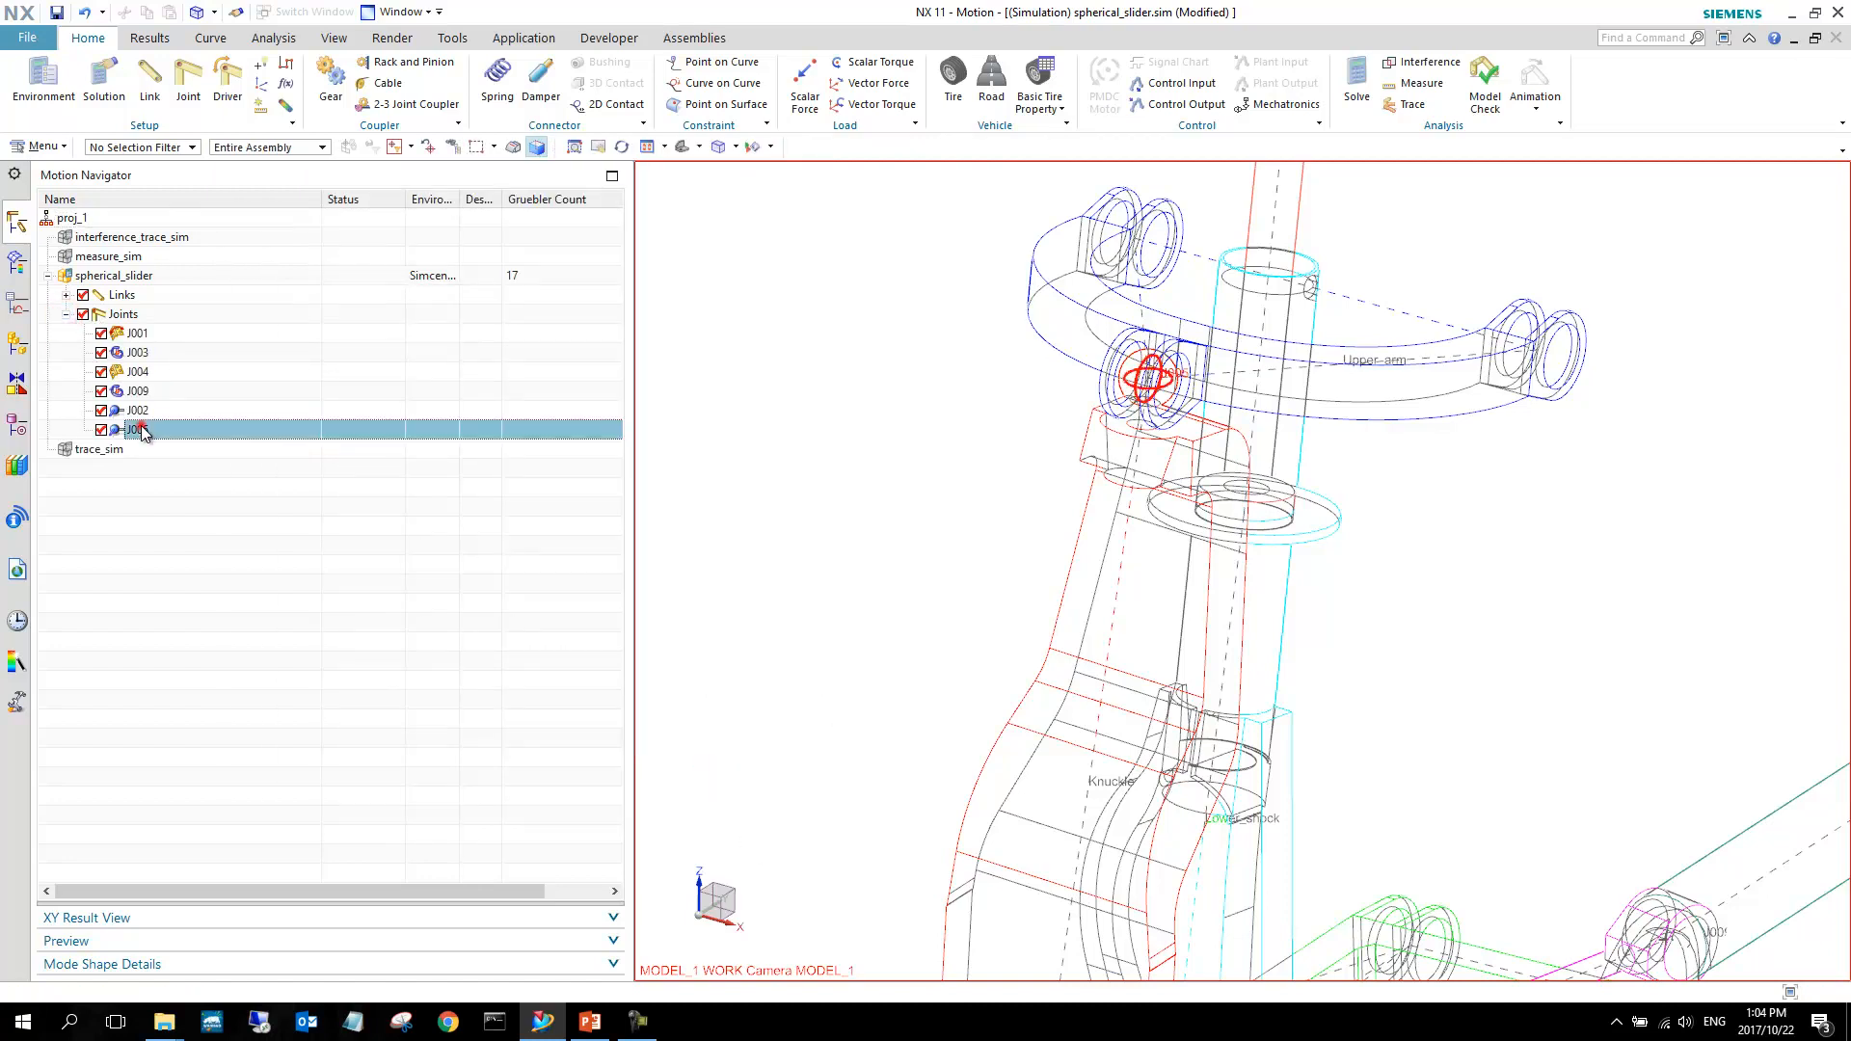
{"action": "scroll", "coordinate": [1149, 357], "scroll_direction": "up", "scroll_amount": 6}
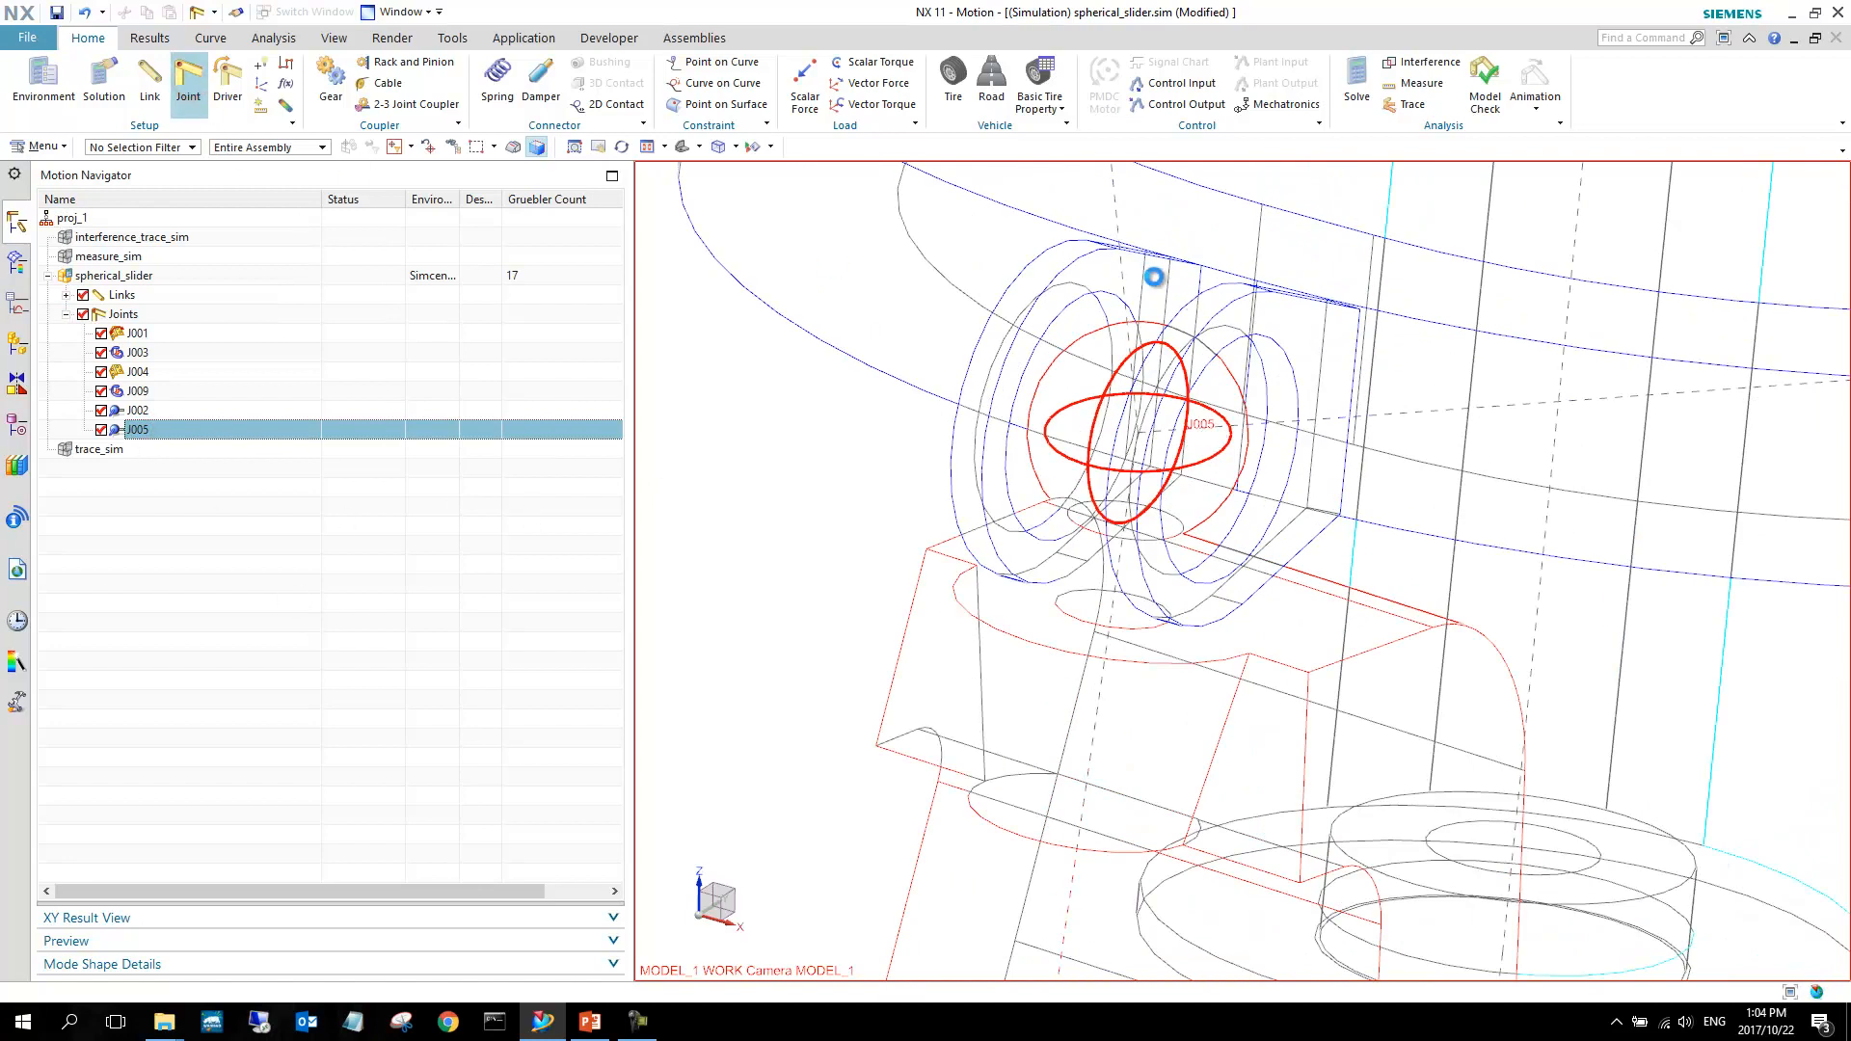
Restore the shaded display and start a spherical joint with the knuckle as action link at its ball inside the tie rod's eye.
{"action": "right_click", "coordinate": [889, 542]}
{"action": "right_click_drag", "start_coordinate": [889, 542], "coordinate": [887, 507]}
{"action": "scroll", "coordinate": [1167, 381], "scroll_direction": "down", "scroll_amount": 10}
{"action": "scroll", "coordinate": [1160, 636], "scroll_direction": "up", "scroll_amount": 6}
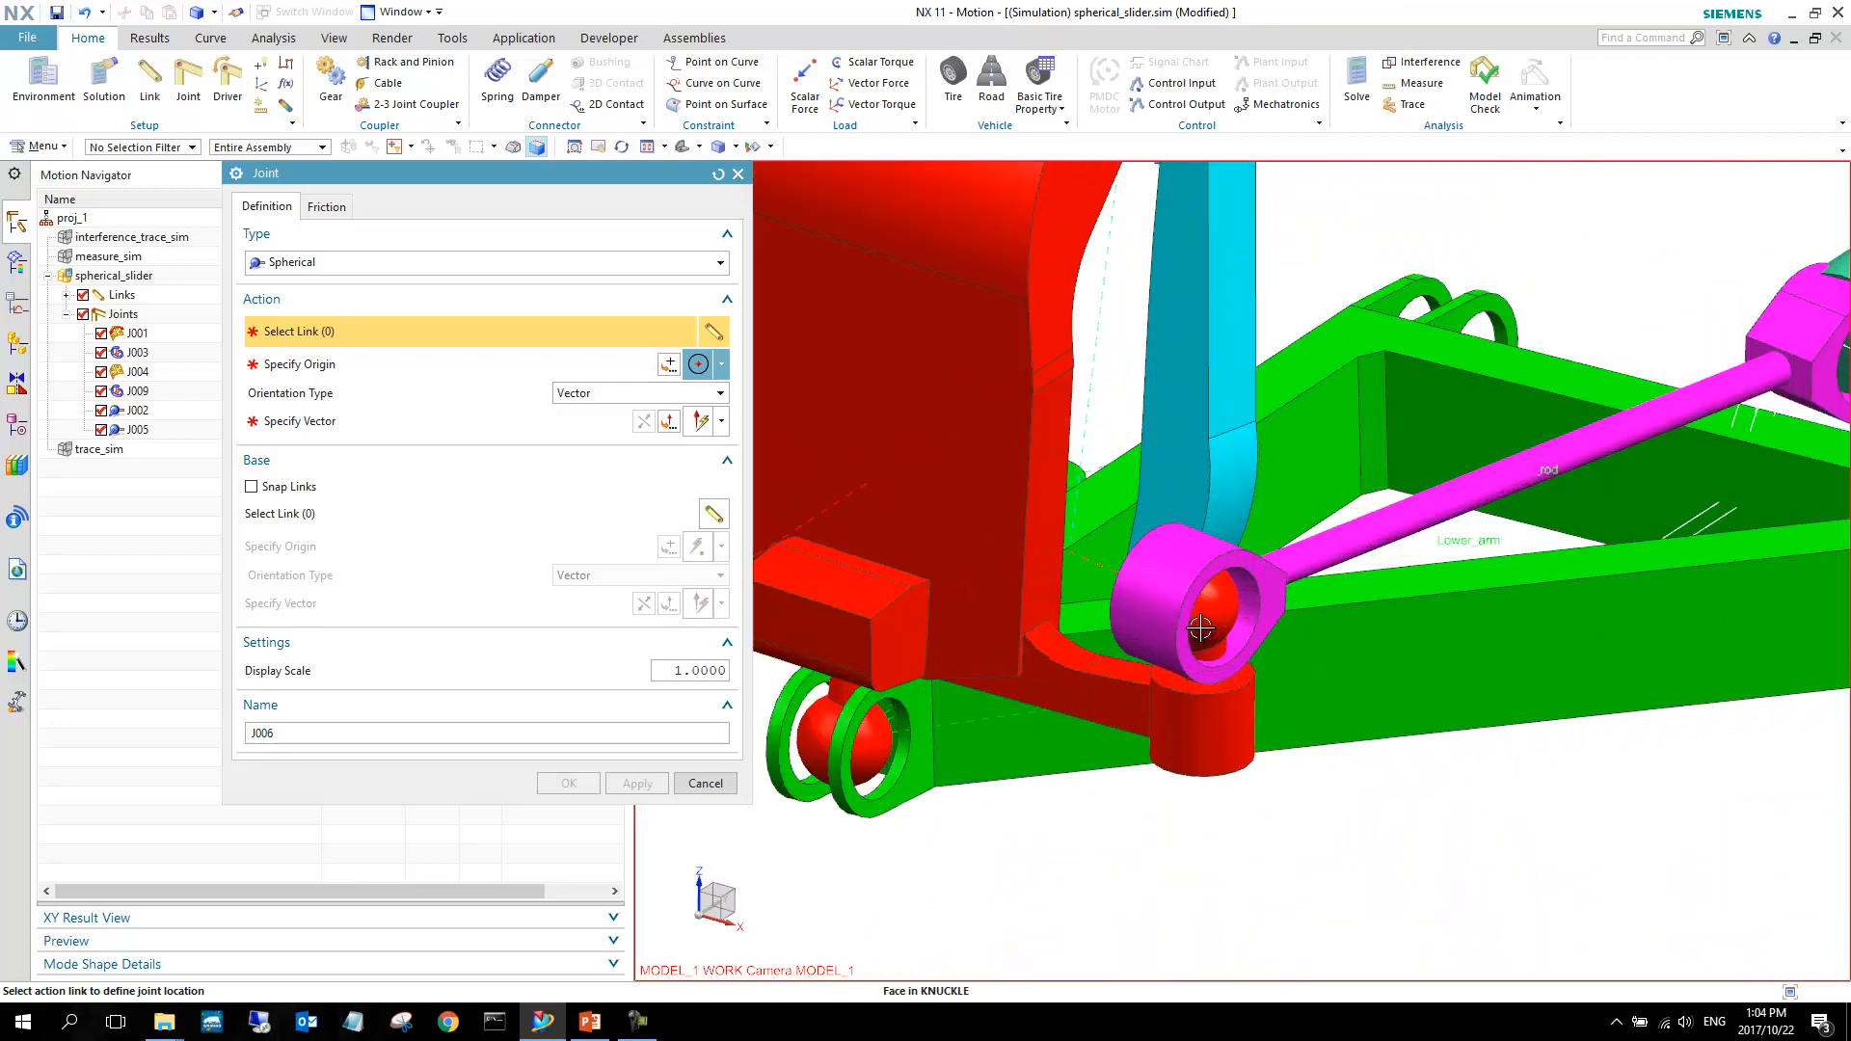
{"action": "scroll", "coordinate": [1286, 627], "scroll_direction": "up", "scroll_amount": 3}
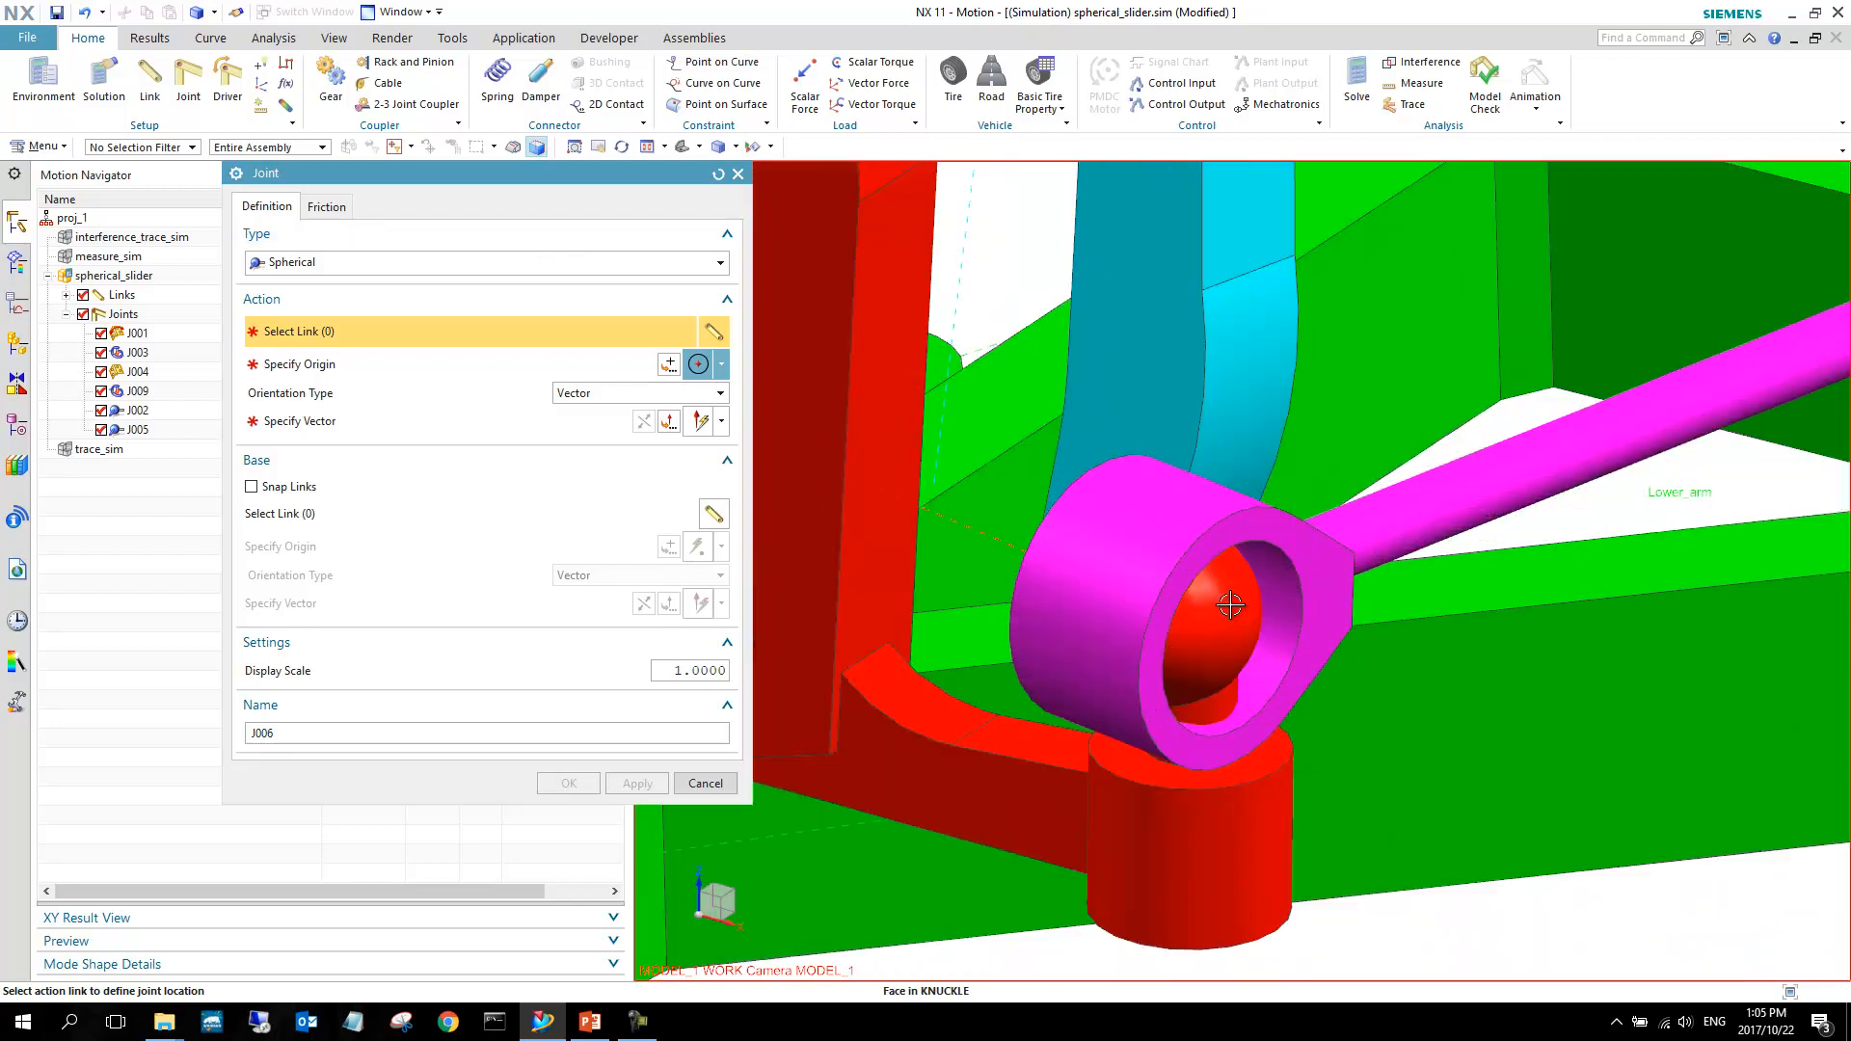
{"action": "left_click", "coordinate": [1224, 603]}
Place the joint origin at the ball's centre and orient its vector normal to the flat end face of the tie rod's eye.
{"action": "left_click", "coordinate": [721, 365]}
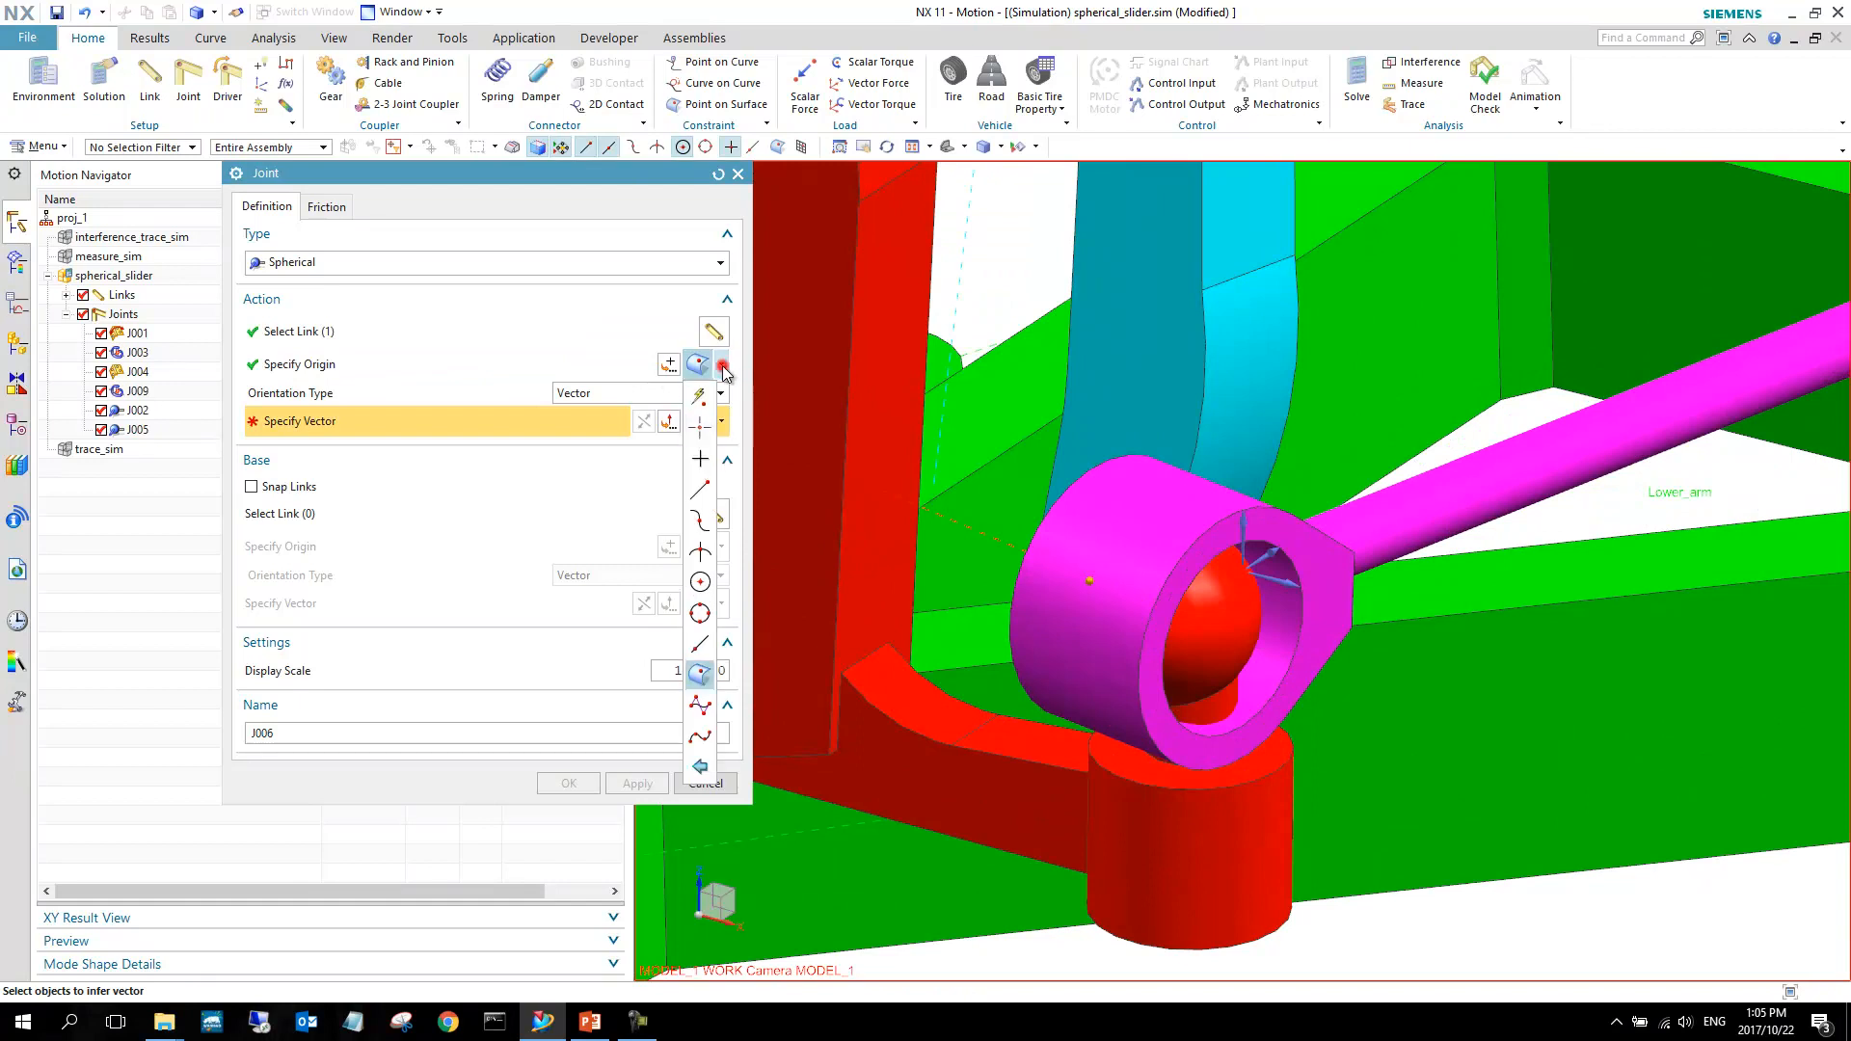
{"action": "left_click", "coordinate": [702, 590]}
{"action": "left_click", "coordinate": [1188, 638]}
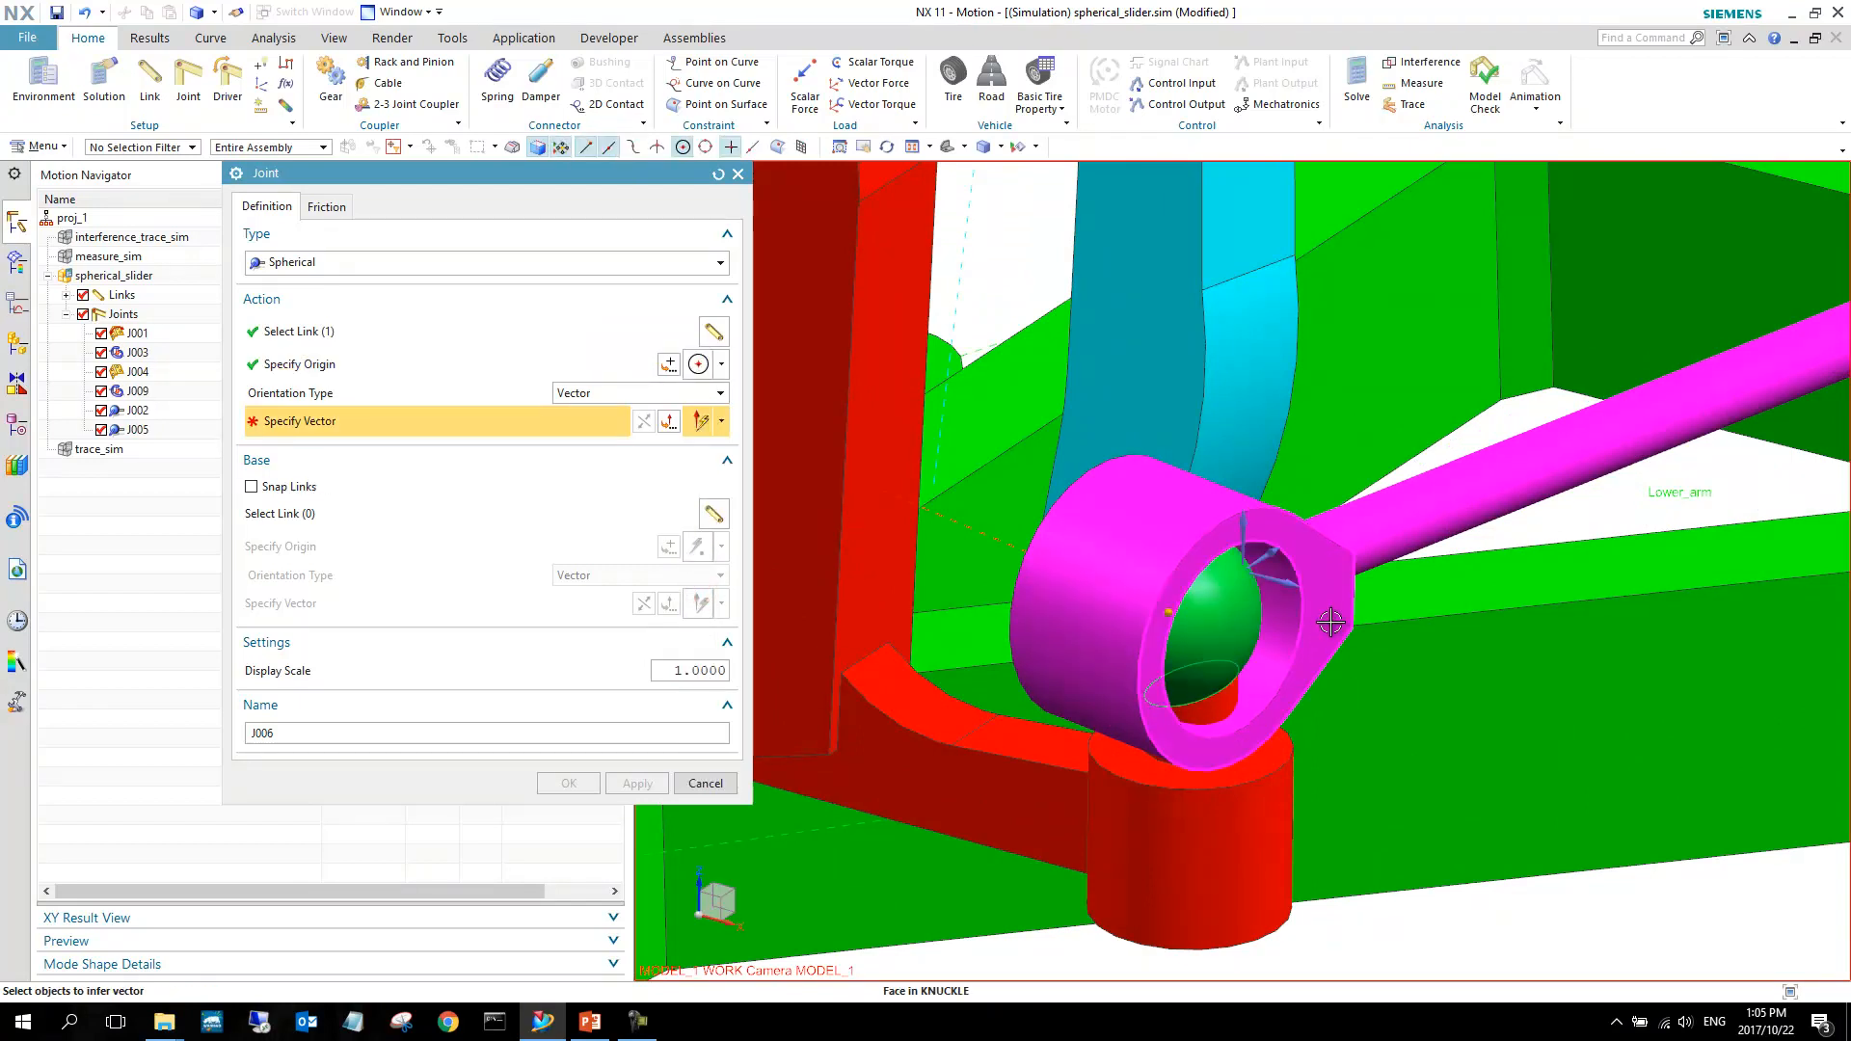
{"action": "left_click", "coordinate": [1329, 590]}
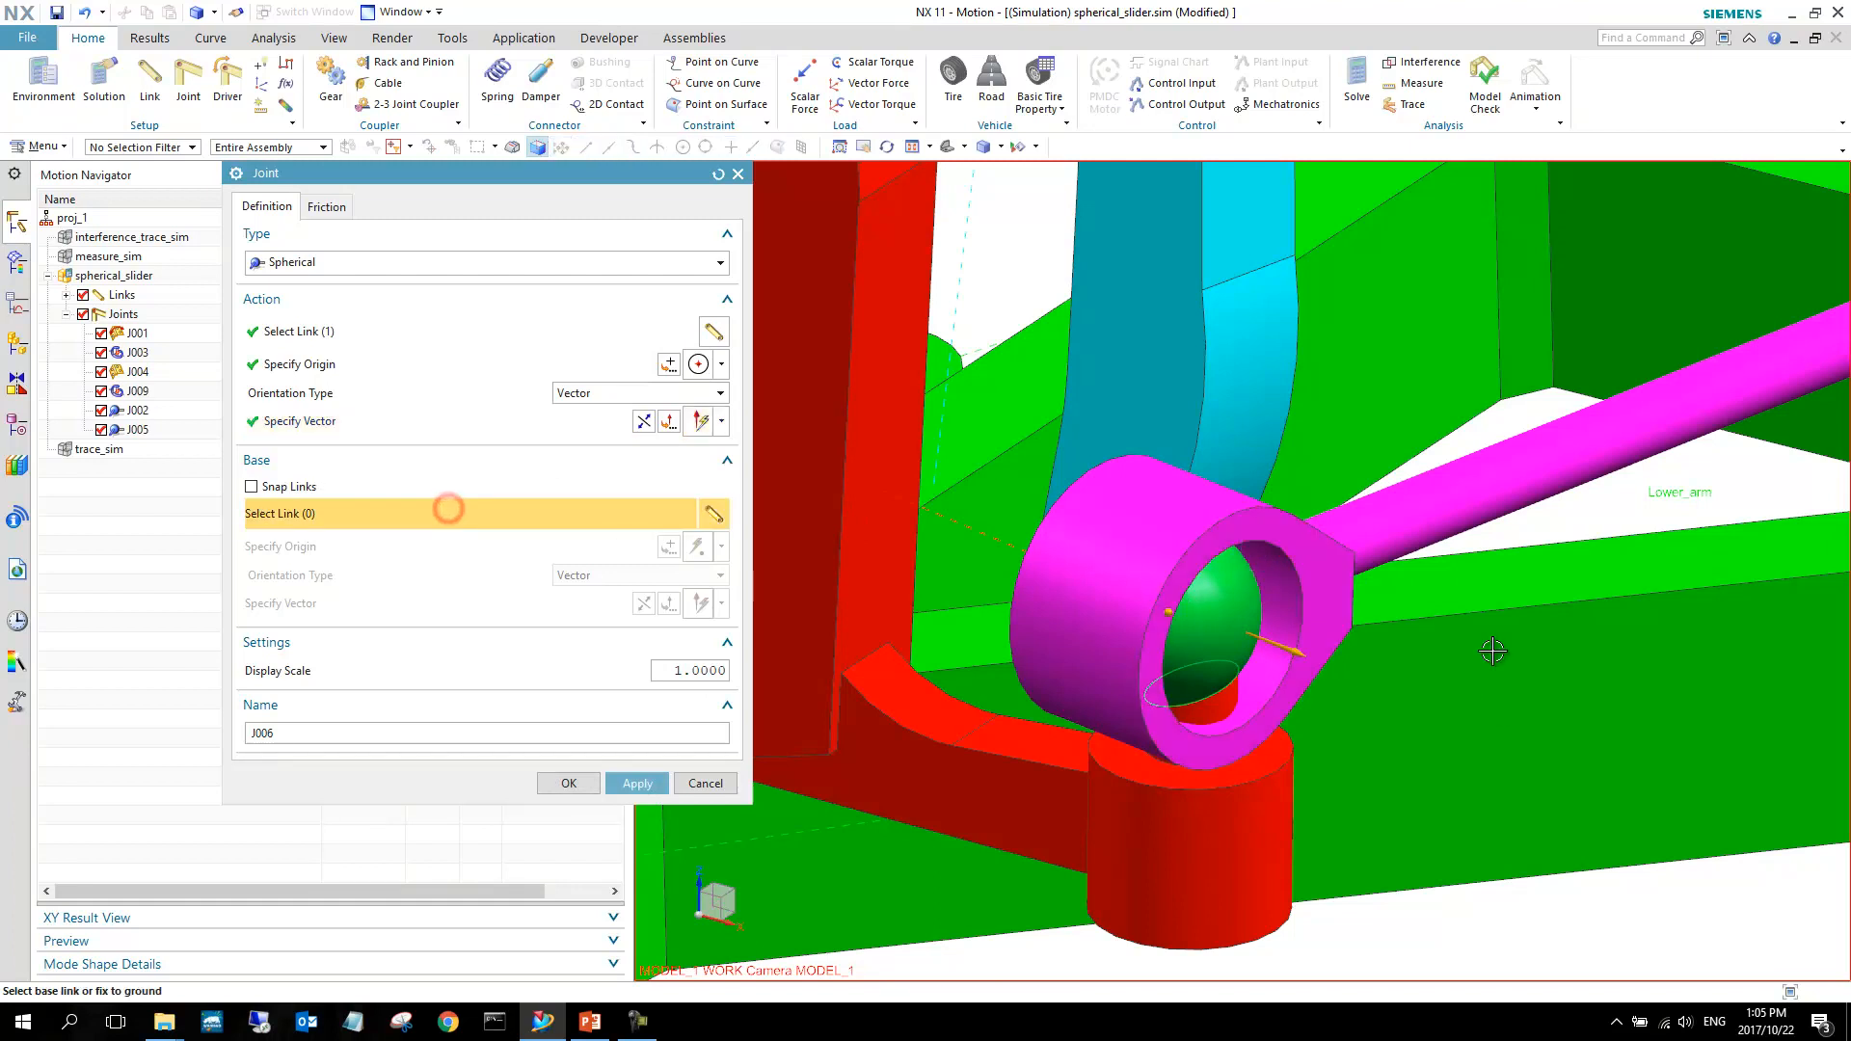
Select the tie rod as the base link and create the spherical joint.
{"action": "left_click", "coordinate": [1296, 586]}
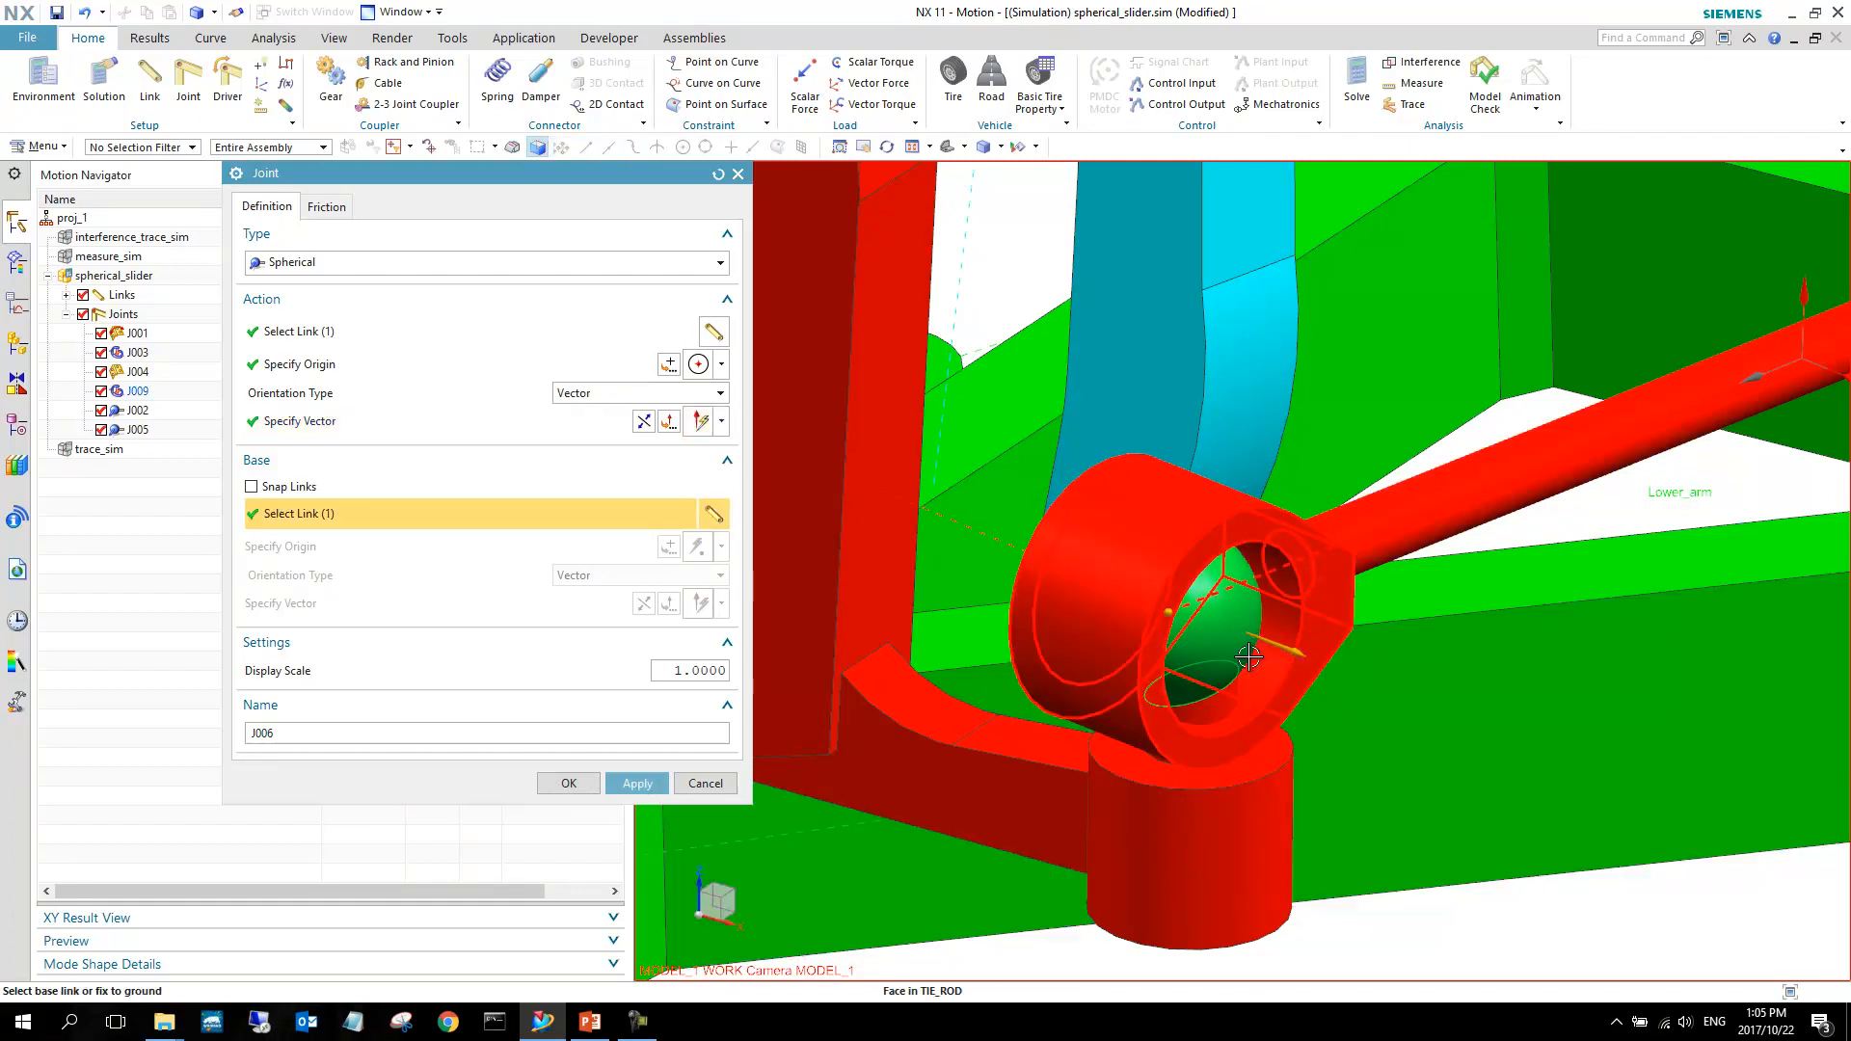
{"action": "scroll", "coordinate": [1058, 558], "scroll_direction": "down", "scroll_amount": 4}
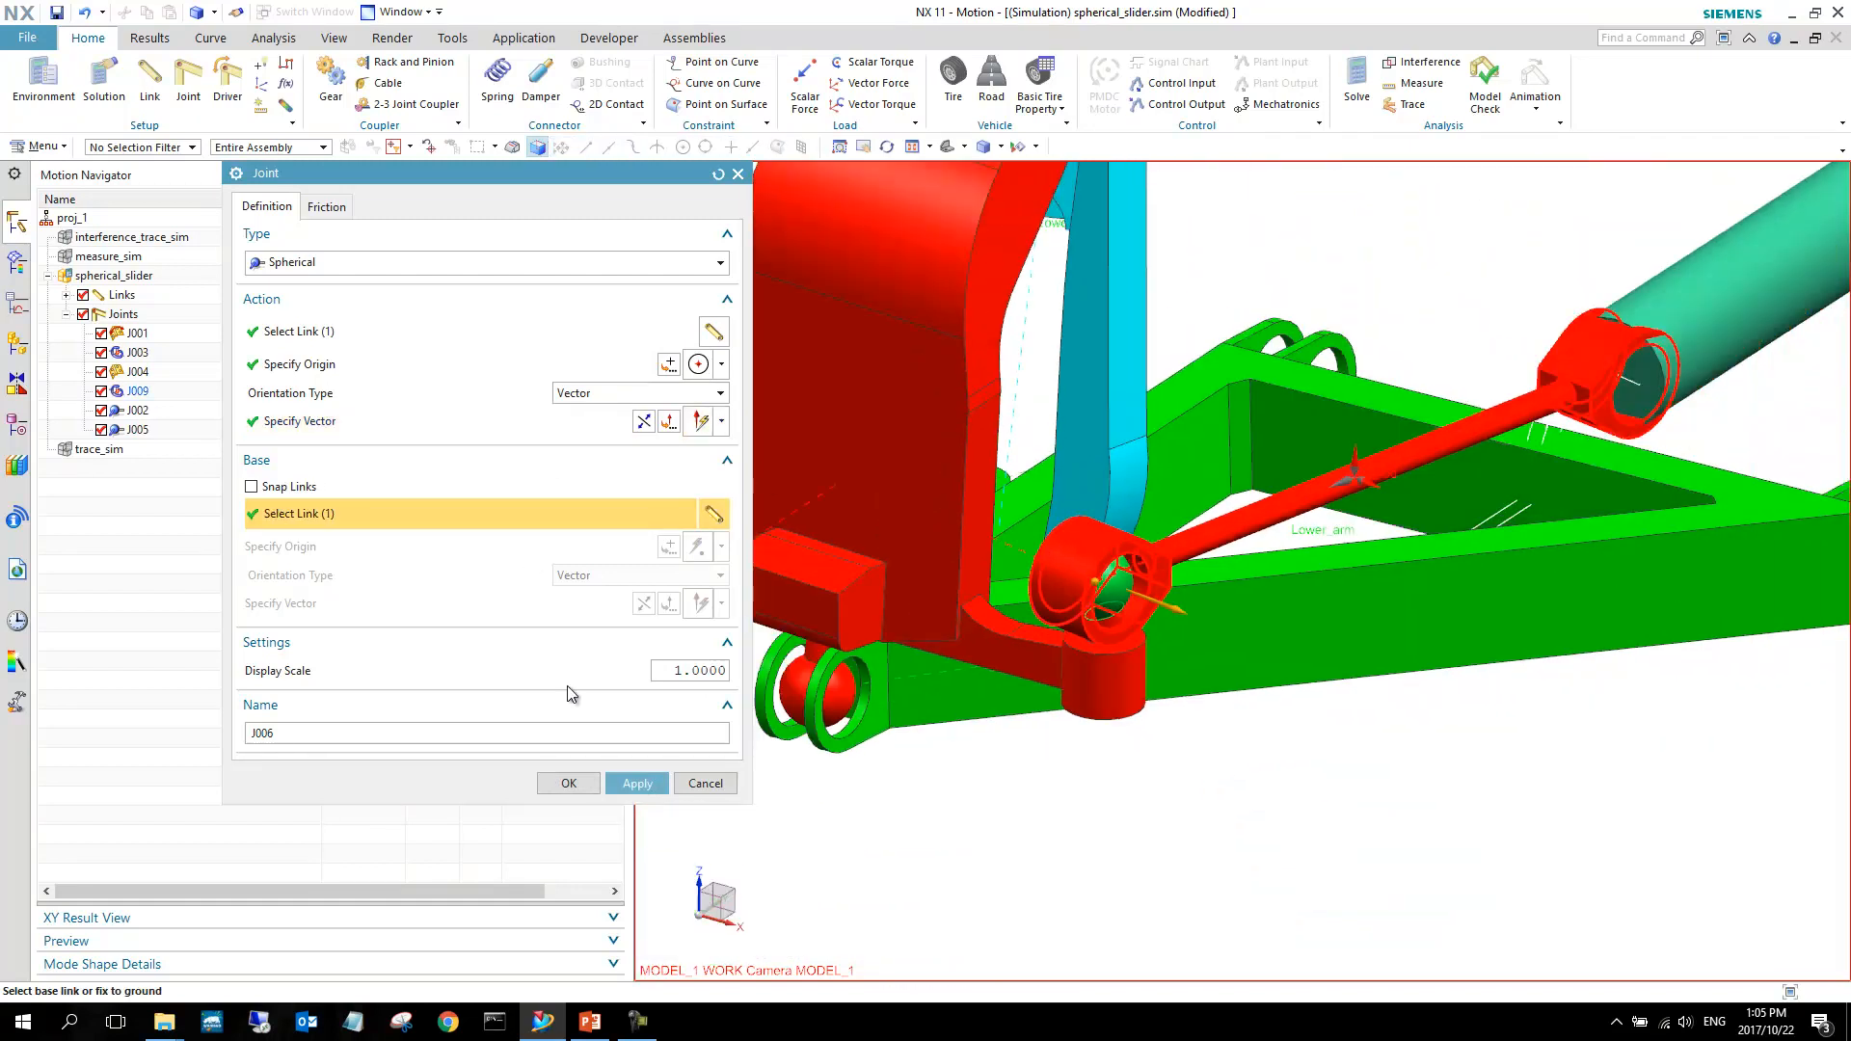
{"action": "left_click", "coordinate": [637, 783]}
Select the knuckle as the next spherical joint's action link at the lower arm and place the origin at that ball's centre.
{"action": "scroll", "coordinate": [1321, 725], "scroll_direction": "down", "scroll_amount": 2}
{"action": "scroll", "coordinate": [958, 698], "scroll_direction": "up", "scroll_amount": 4}
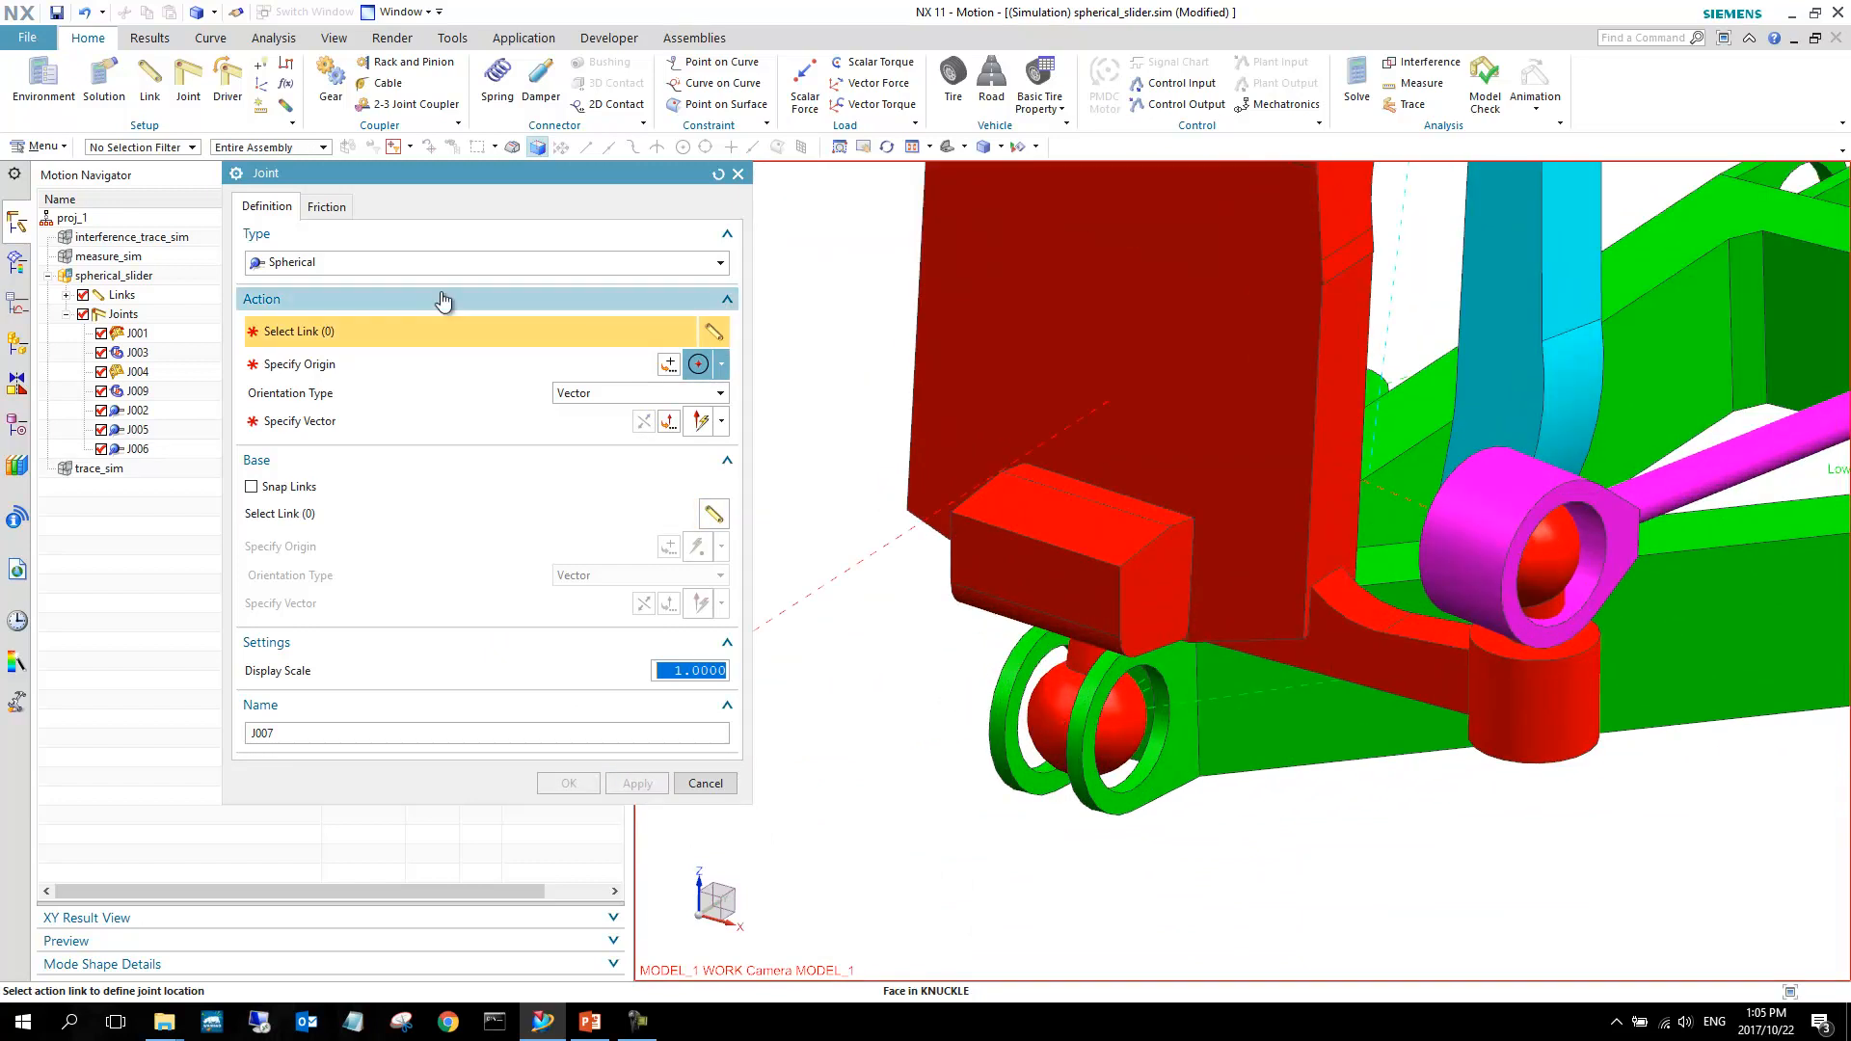
{"action": "left_click", "coordinate": [1037, 712]}
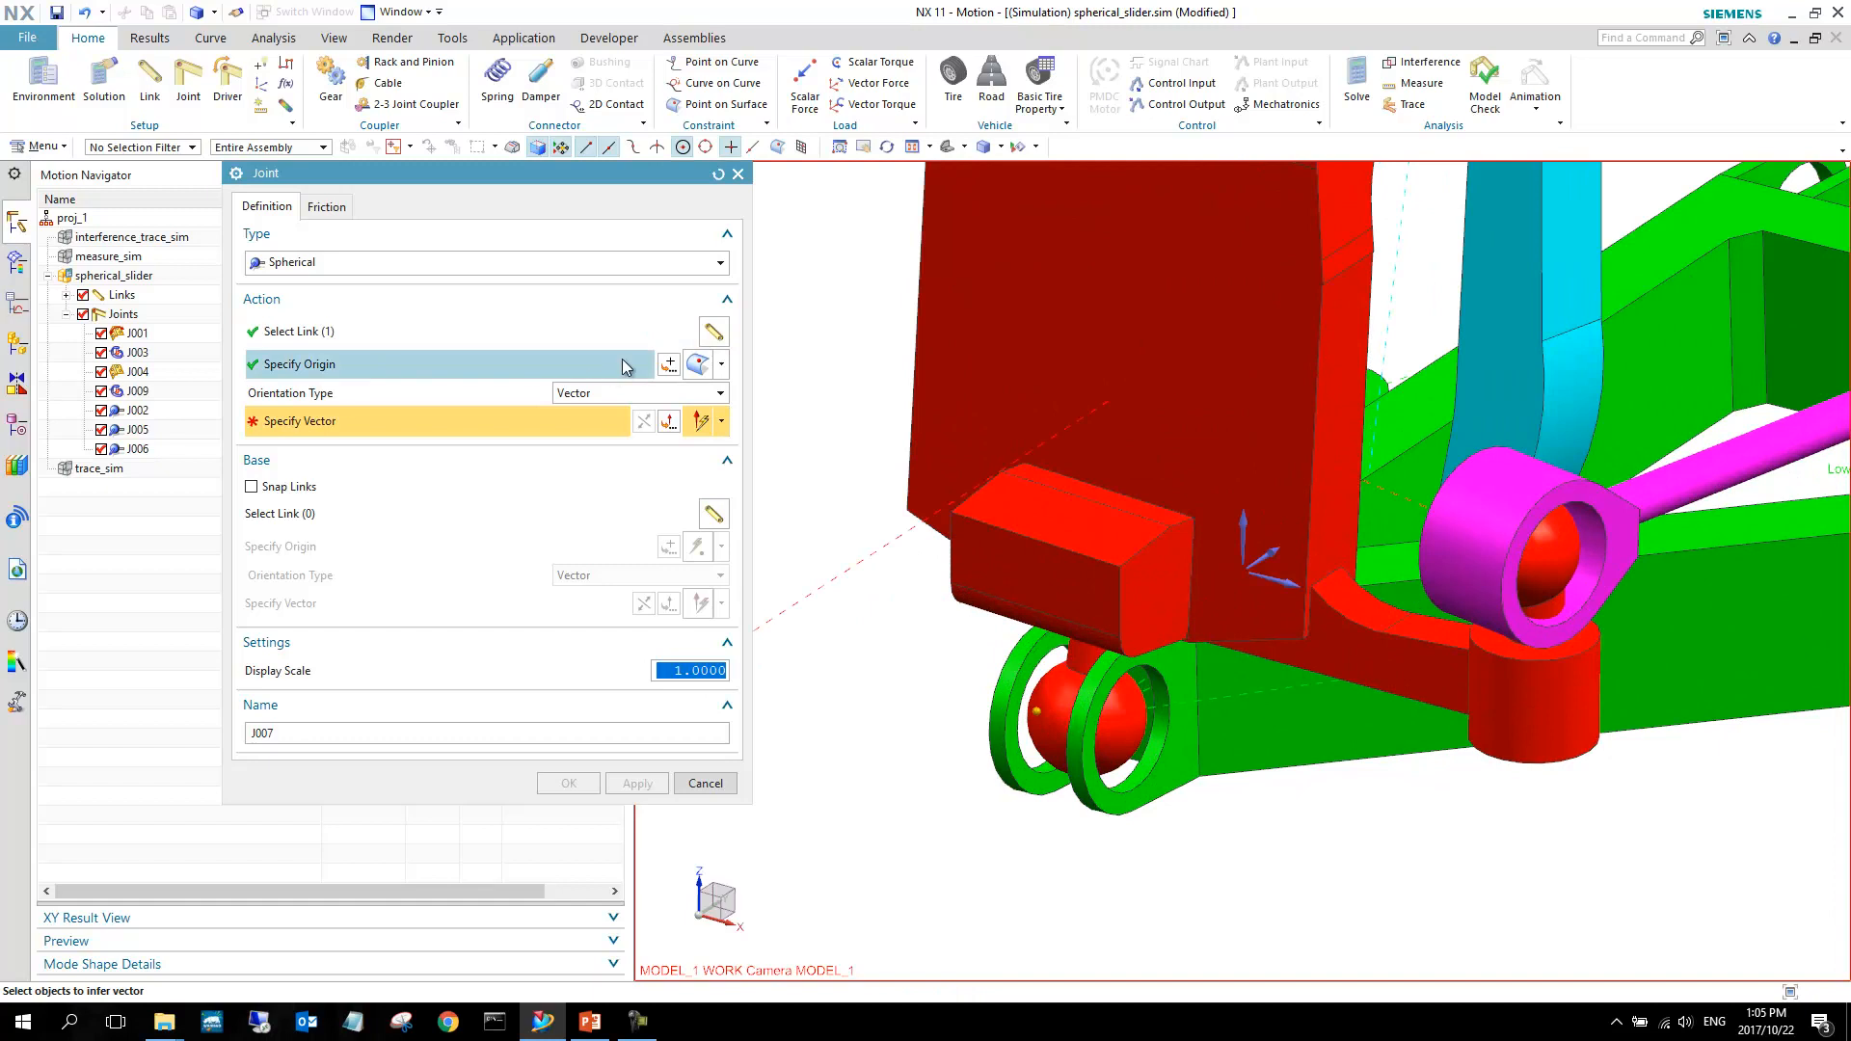
{"action": "left_click", "coordinate": [485, 363]}
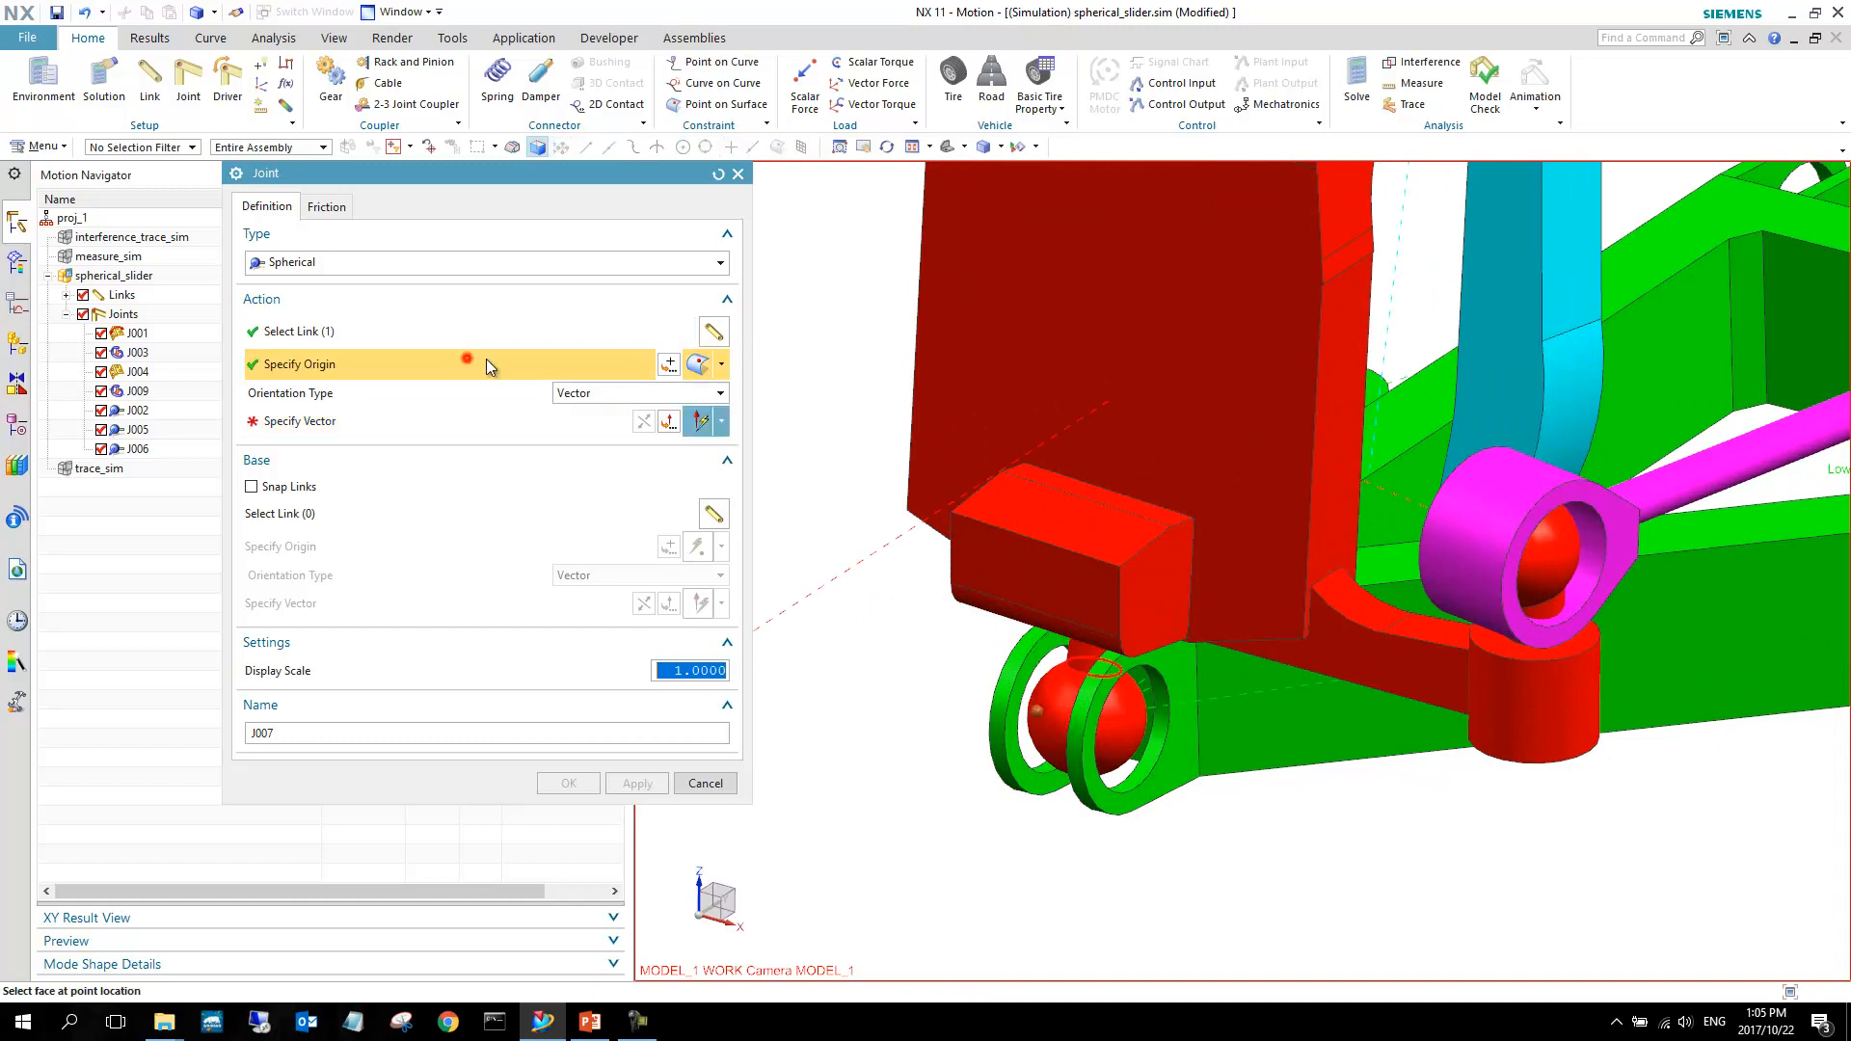
{"action": "left_click", "coordinate": [722, 365]}
{"action": "left_click", "coordinate": [700, 582]}
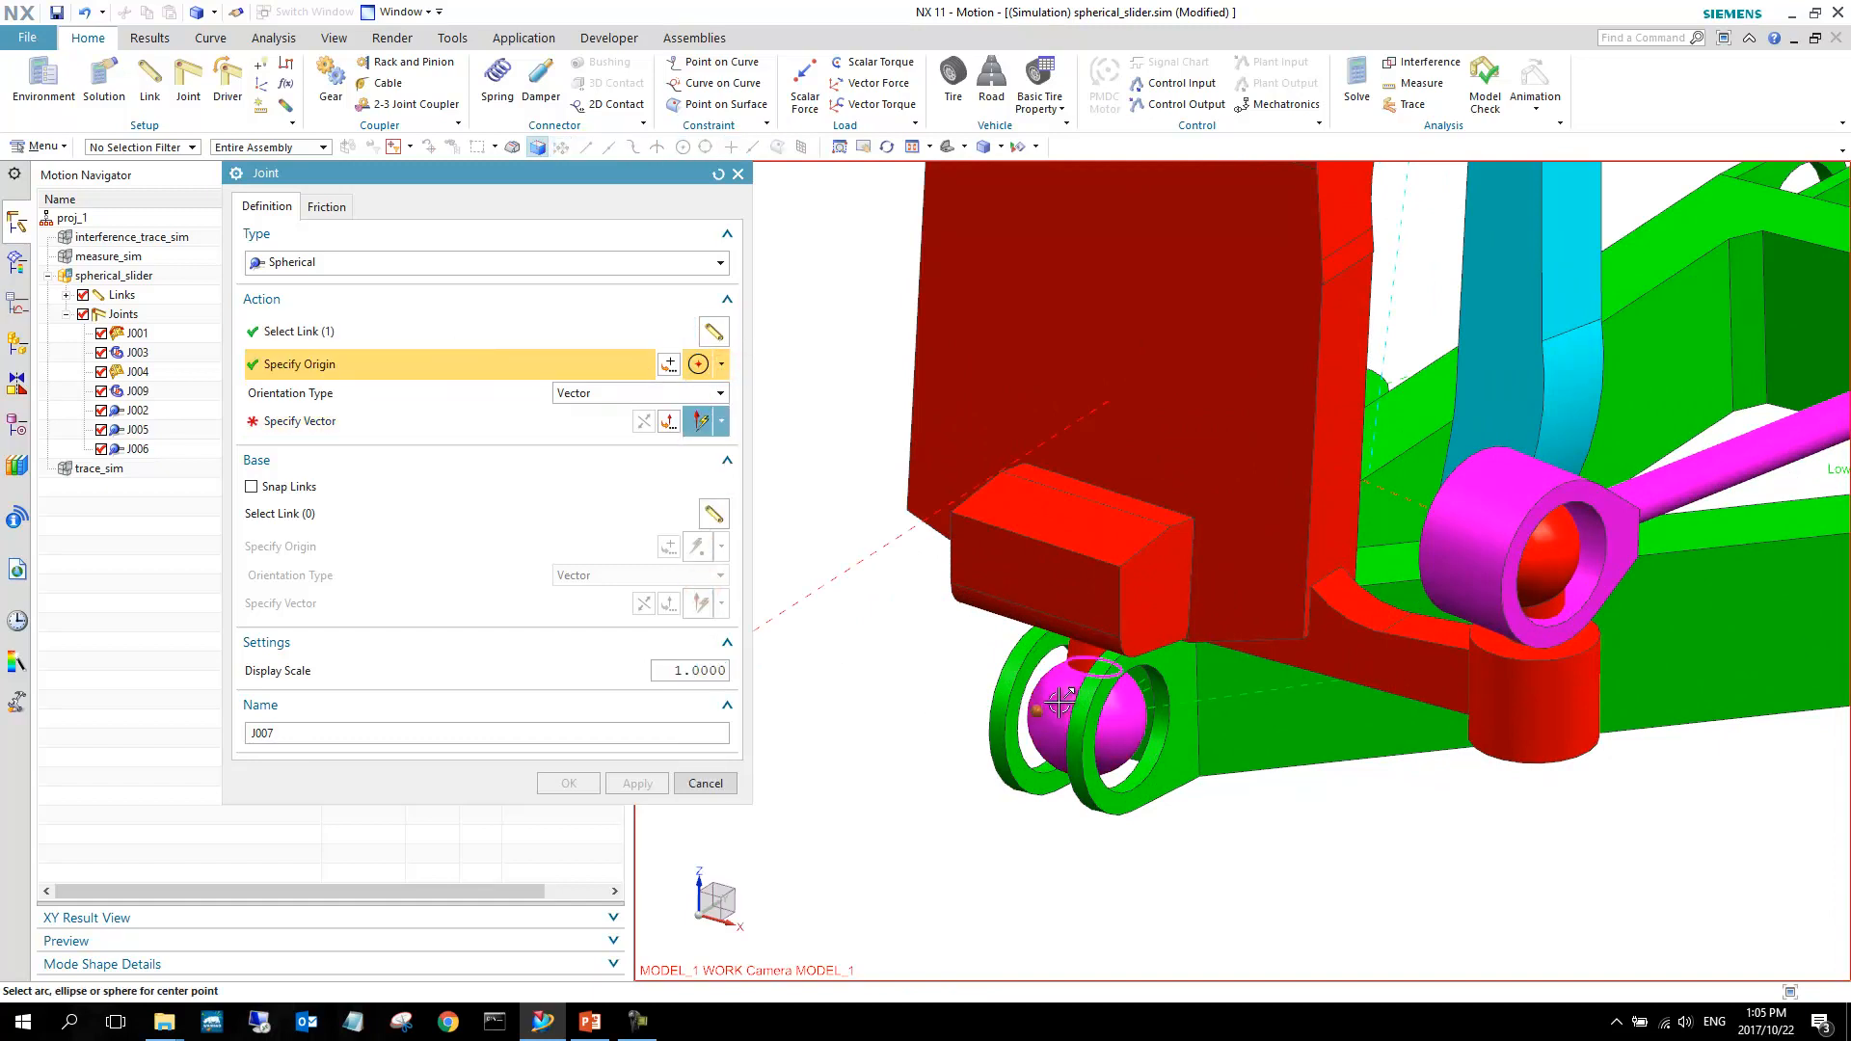
{"action": "left_click", "coordinate": [1111, 725]}
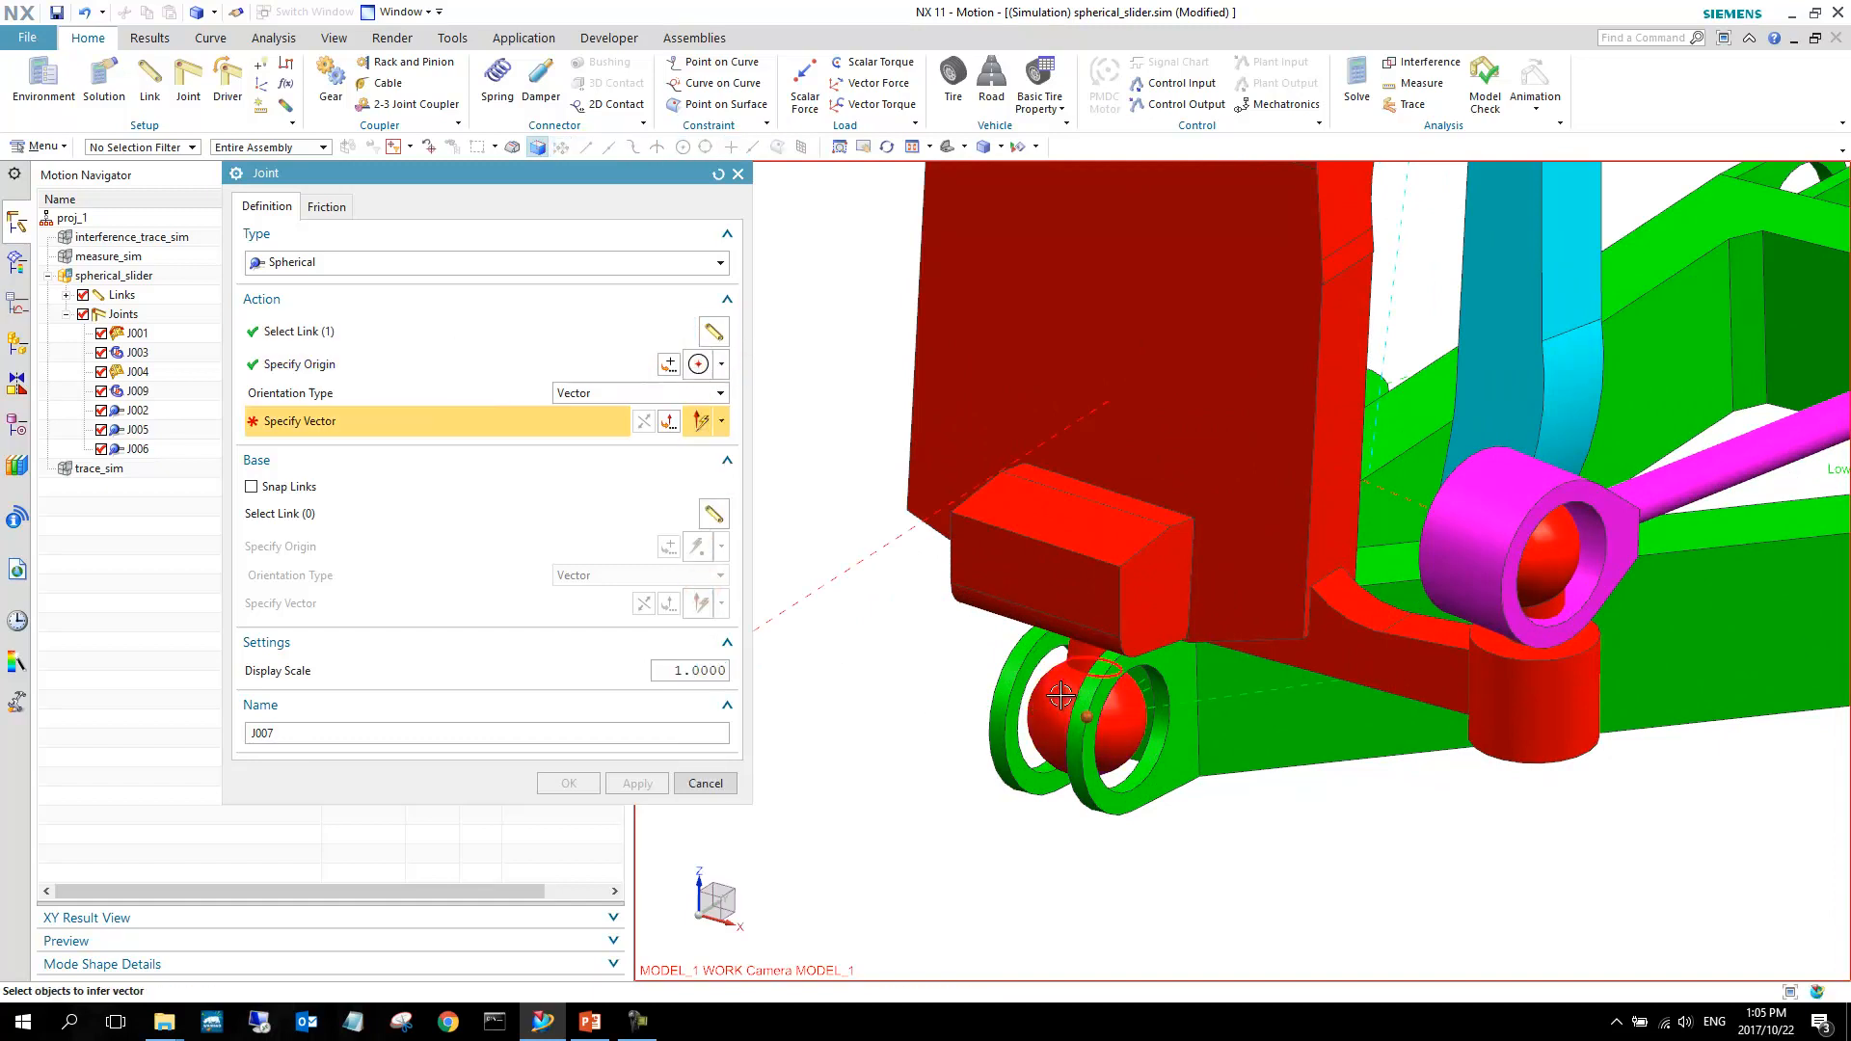
Orient the joint vector normal to the lower arm's lug face, select the lower arm as base link and create the joint.
{"action": "left_click", "coordinate": [1172, 742]}
{"action": "left_click", "coordinate": [349, 334]}
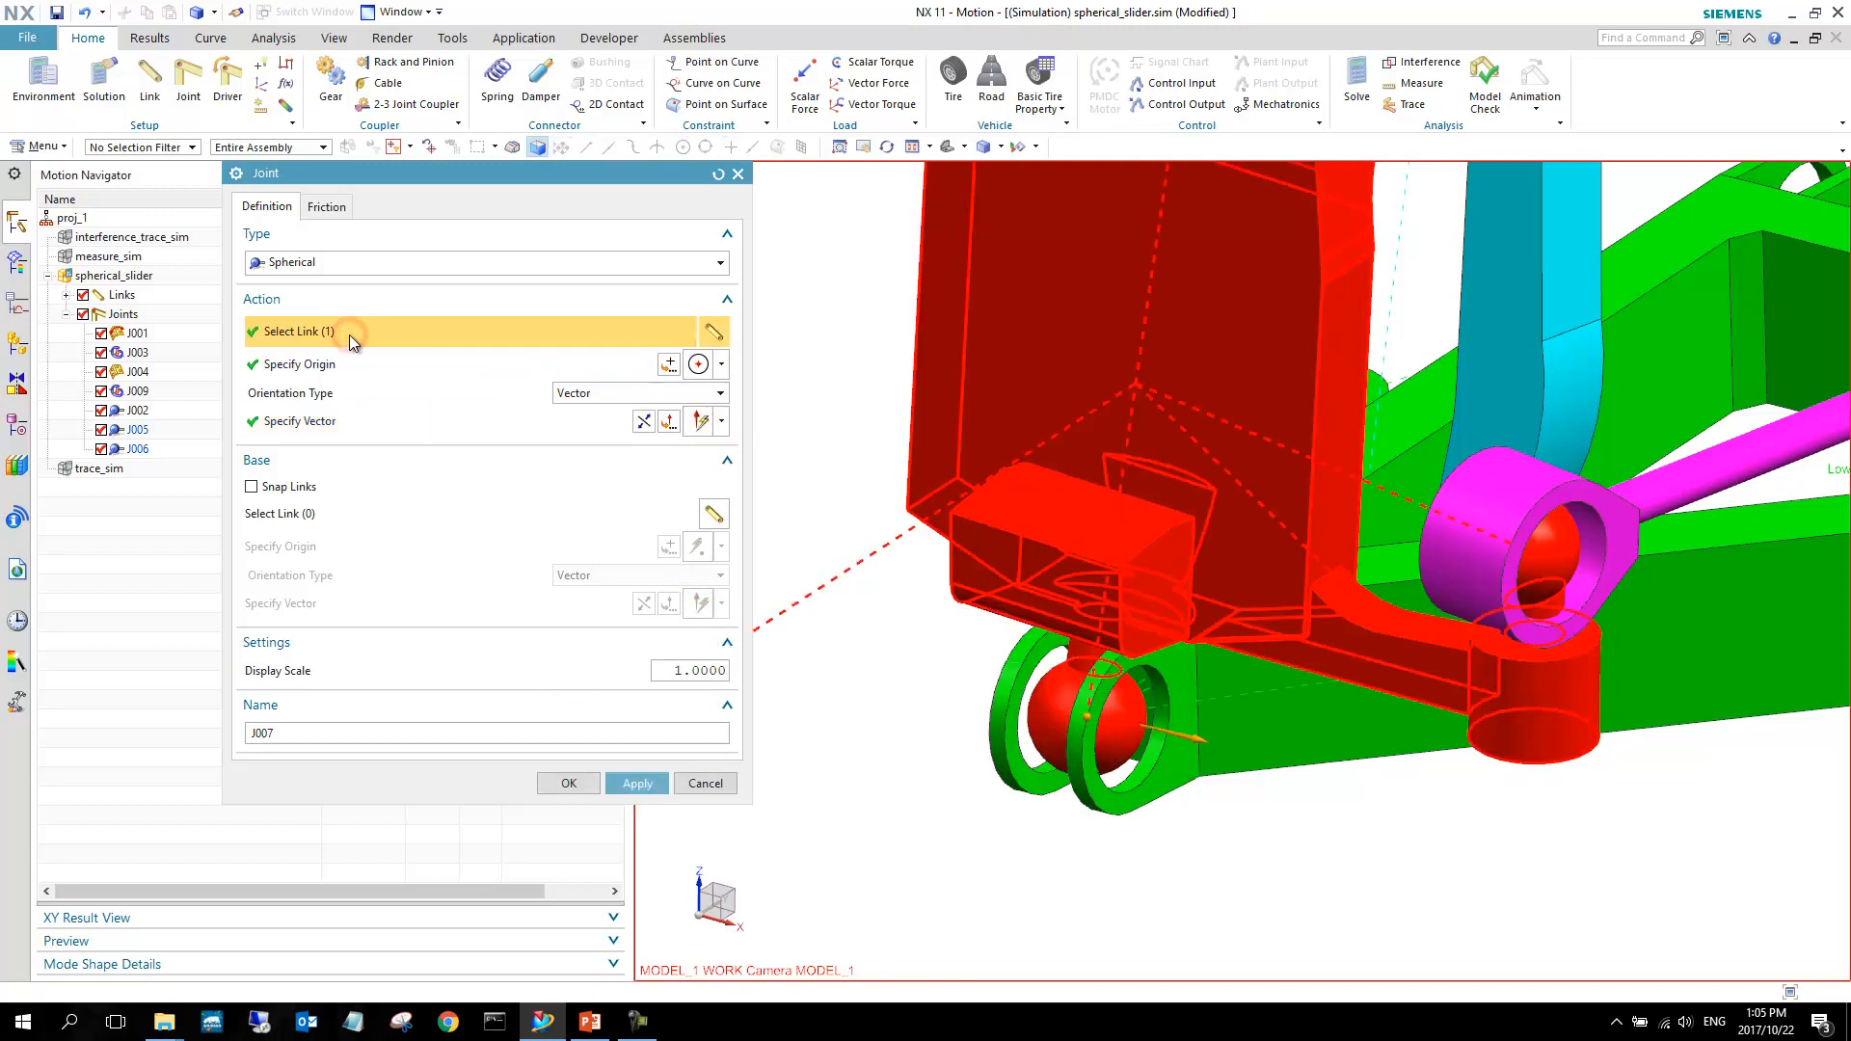
{"action": "left_click", "coordinate": [333, 511]}
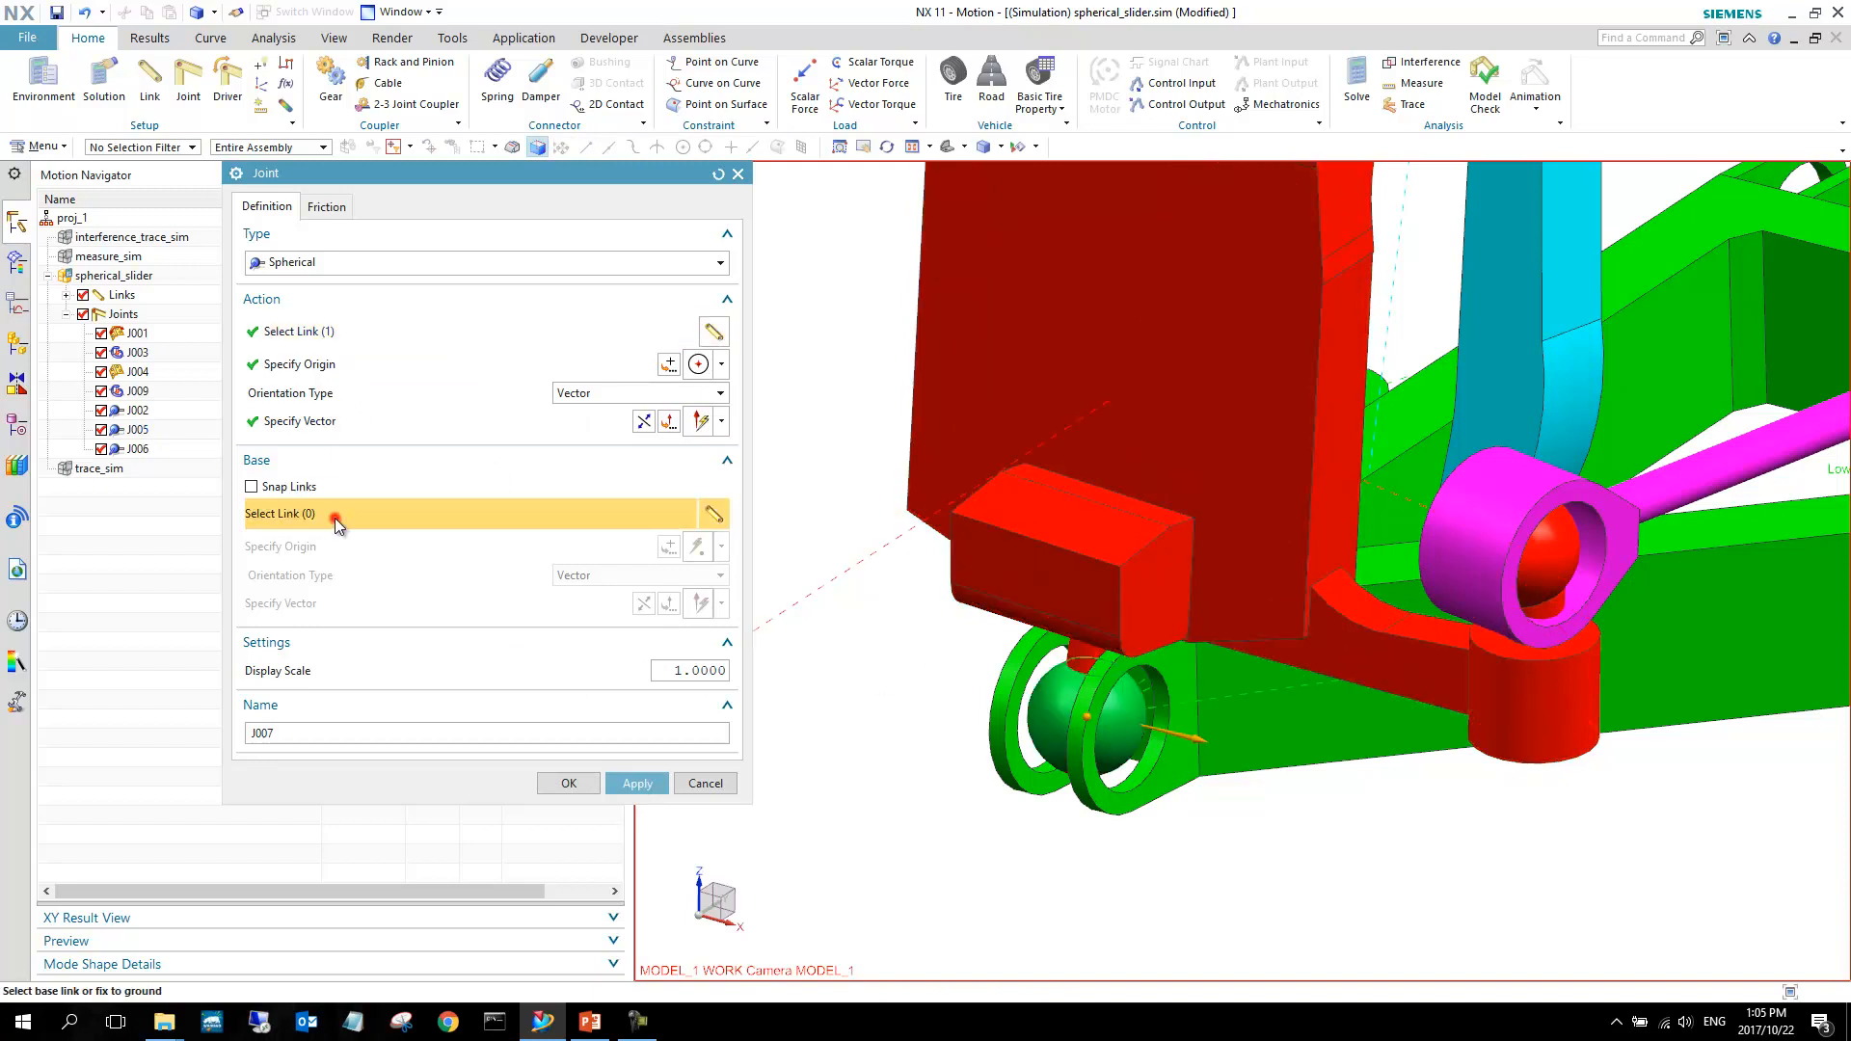
{"action": "left_click", "coordinate": [1228, 751]}
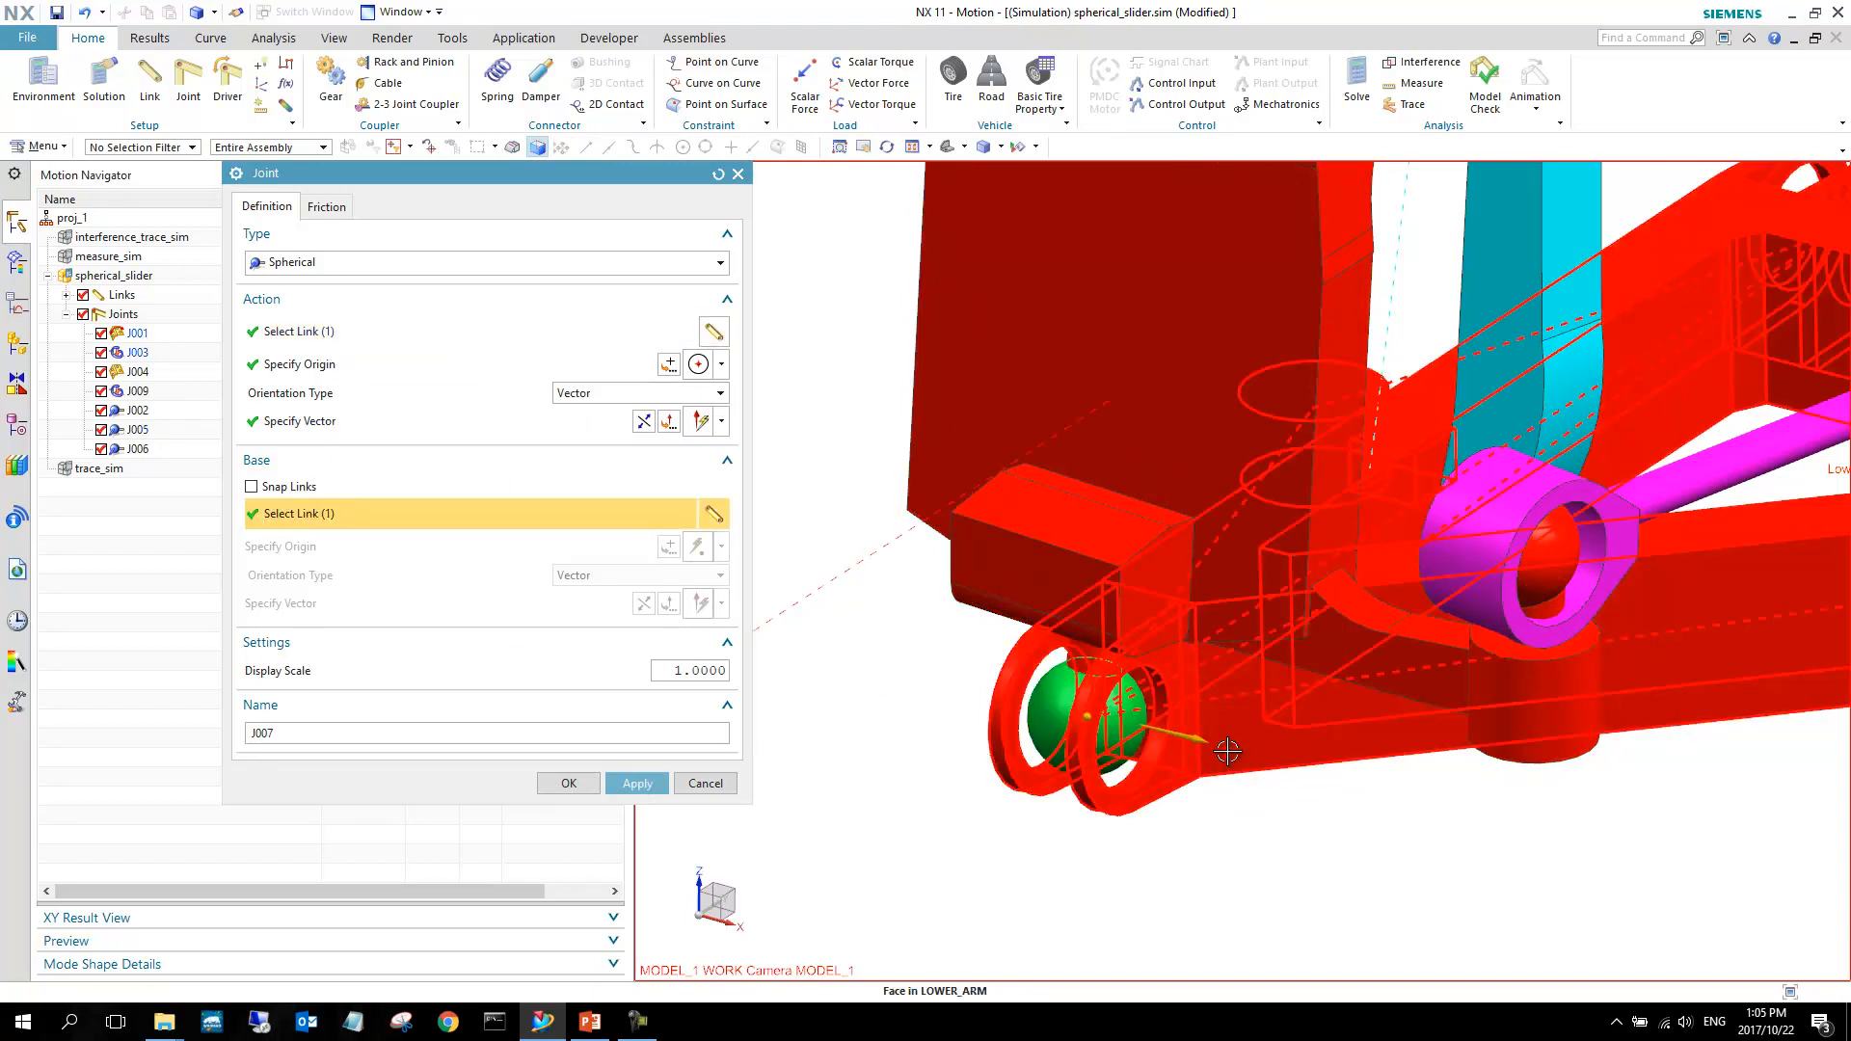
{"action": "left_click", "coordinate": [569, 784]}
Start a new joint for the shock and set its type to Slider.
{"action": "middle_click_drag", "start_coordinate": [925, 646], "coordinate": [991, 708]}
{"action": "scroll", "coordinate": [964, 706], "scroll_direction": "down", "scroll_amount": 3}
{"action": "scroll", "coordinate": [1194, 618], "scroll_direction": "up", "scroll_amount": 5}
{"action": "mouse_move", "coordinate": [1195, 618]}
{"action": "middle_mouse_down"}
{"action": "mouse_move", "coordinate": [1147, 613]}
{"action": "mouse_move", "coordinate": [1199, 617]}
{"action": "middle_mouse_up"}
{"action": "scroll", "coordinate": [1554, 901], "scroll_direction": "down", "scroll_amount": 3}
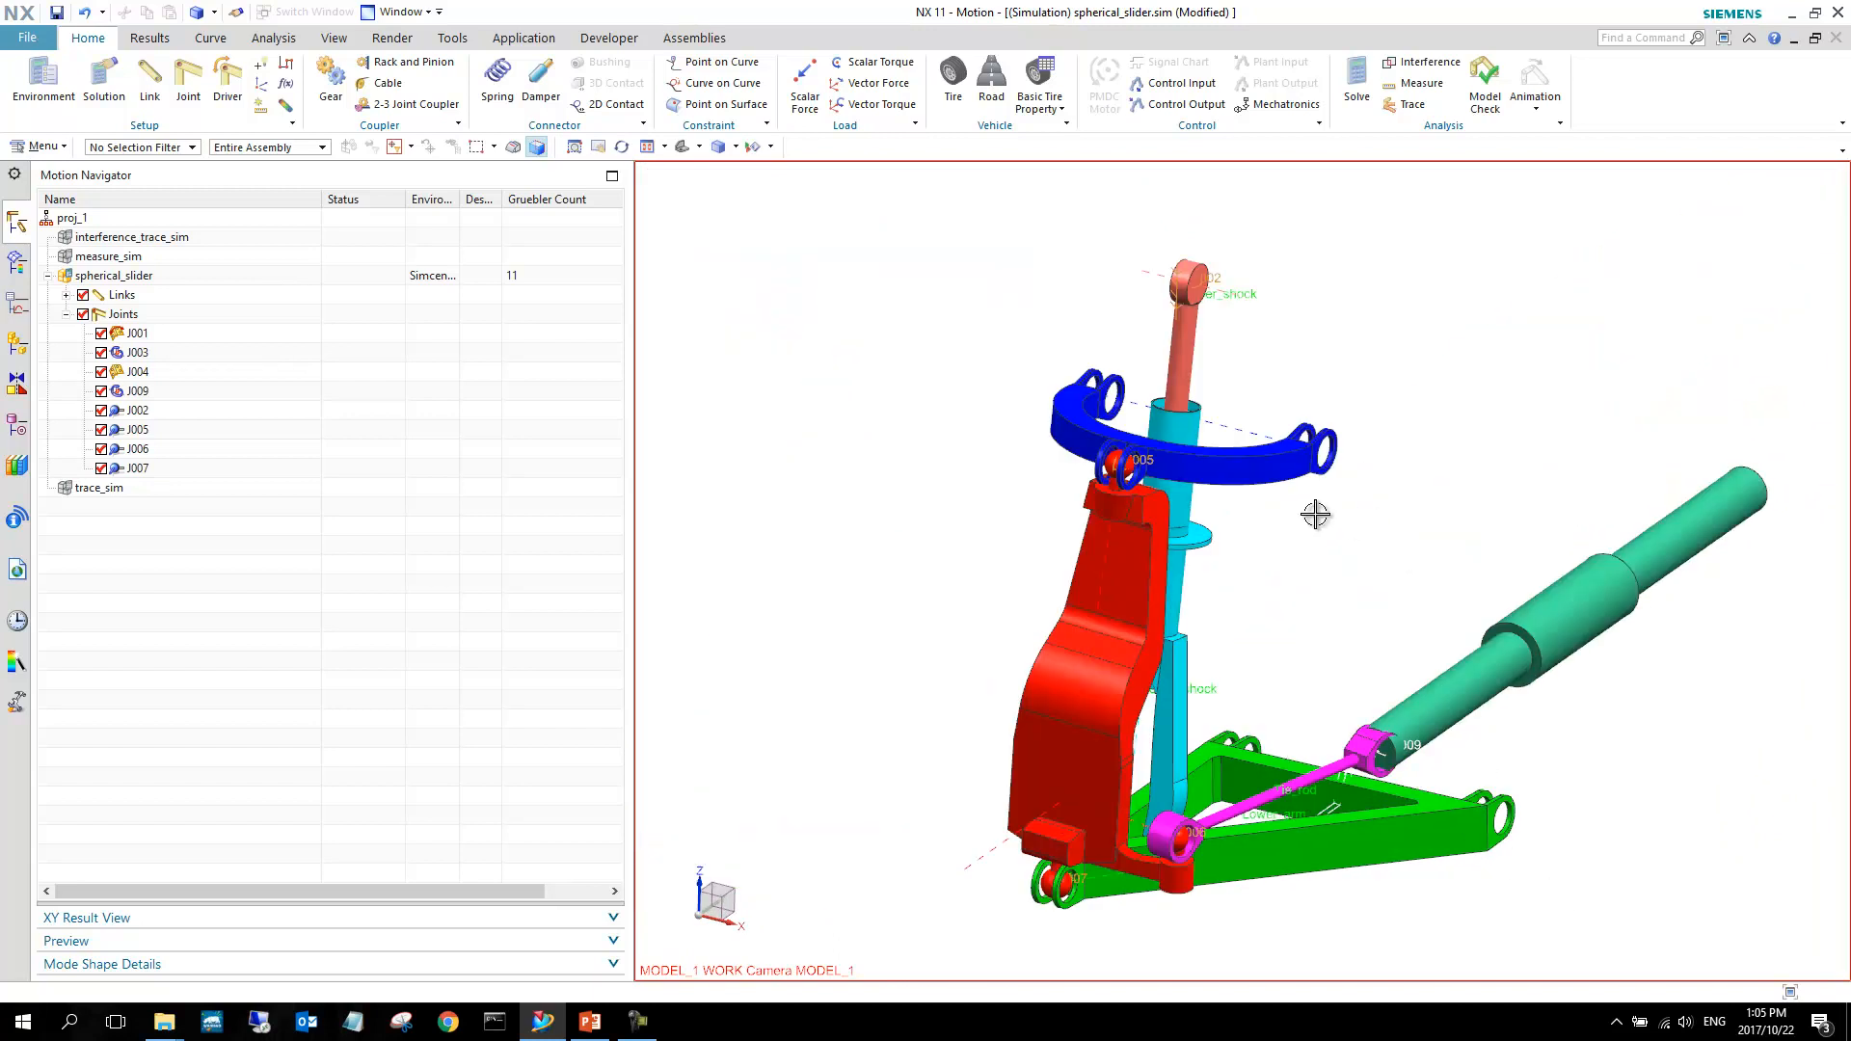
{"action": "middle_click_drag", "start_coordinate": [1205, 426], "coordinate": [1108, 427]}
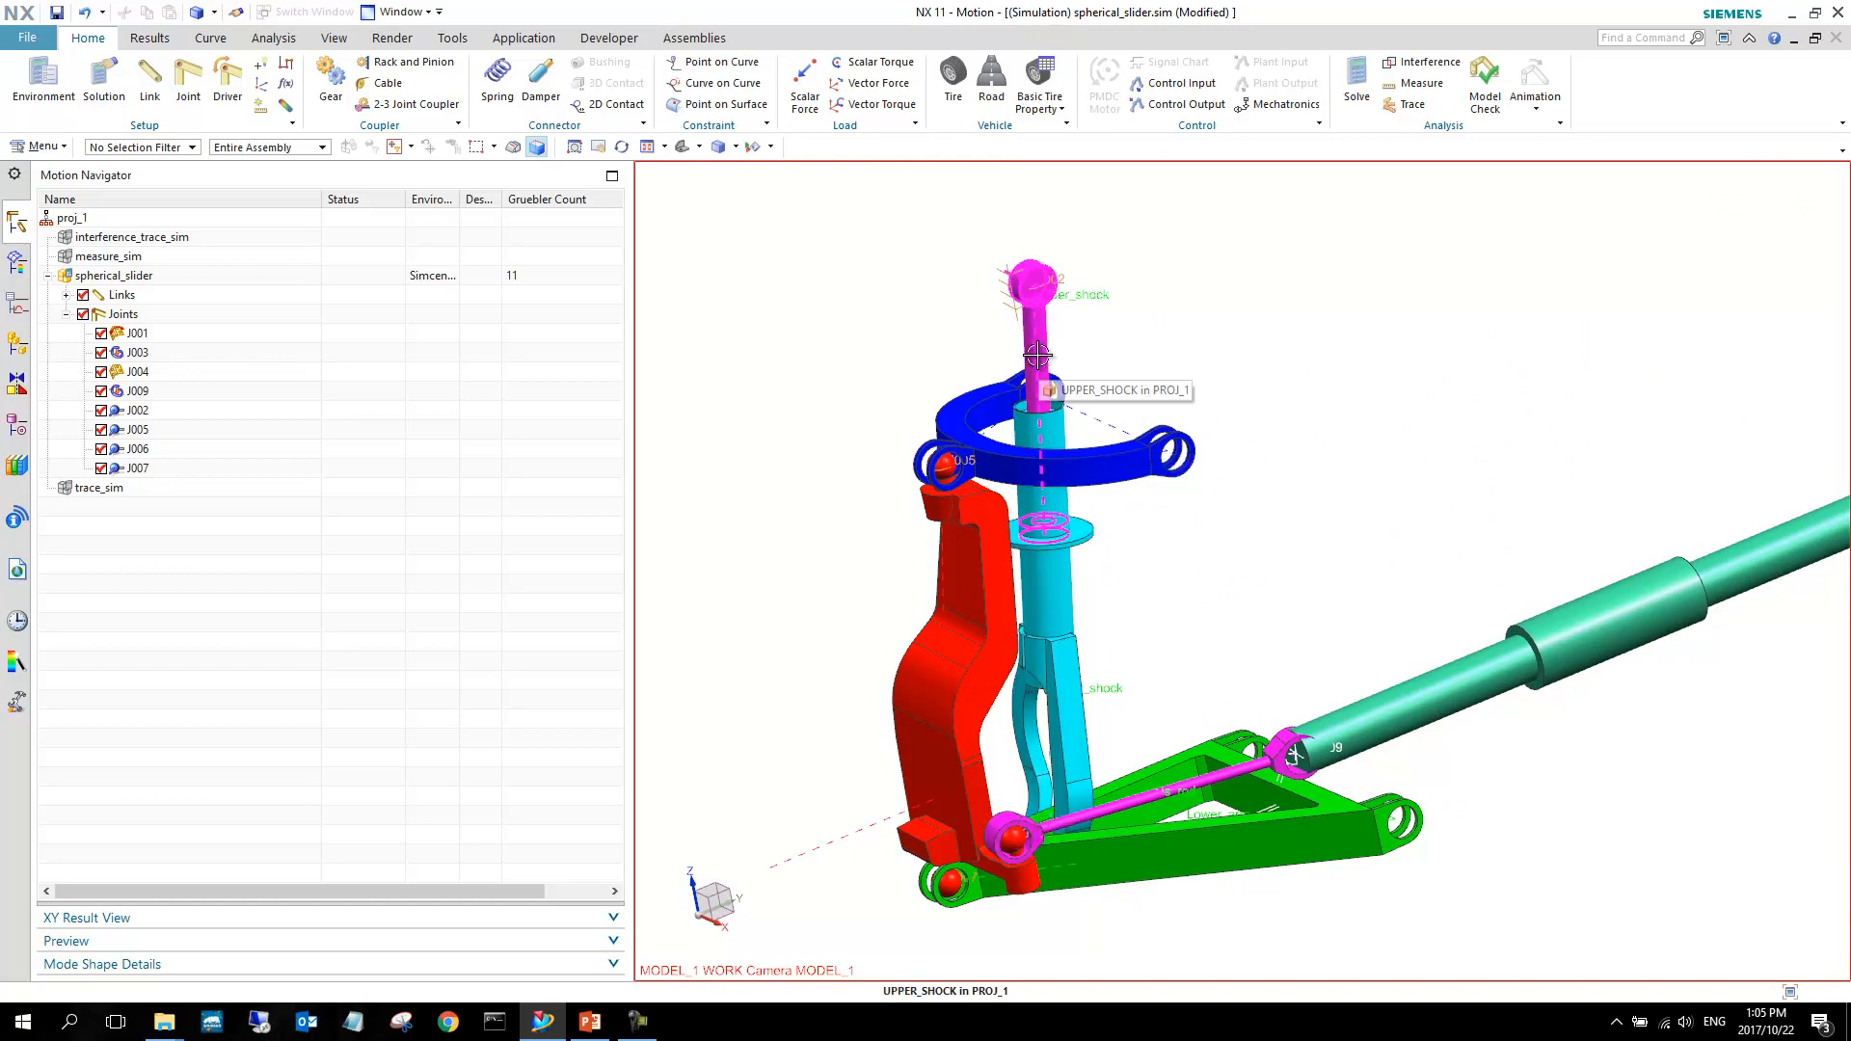
{"action": "scroll", "coordinate": [1041, 424], "scroll_direction": "up", "scroll_amount": 5}
{"action": "left_click", "coordinate": [193, 108]}
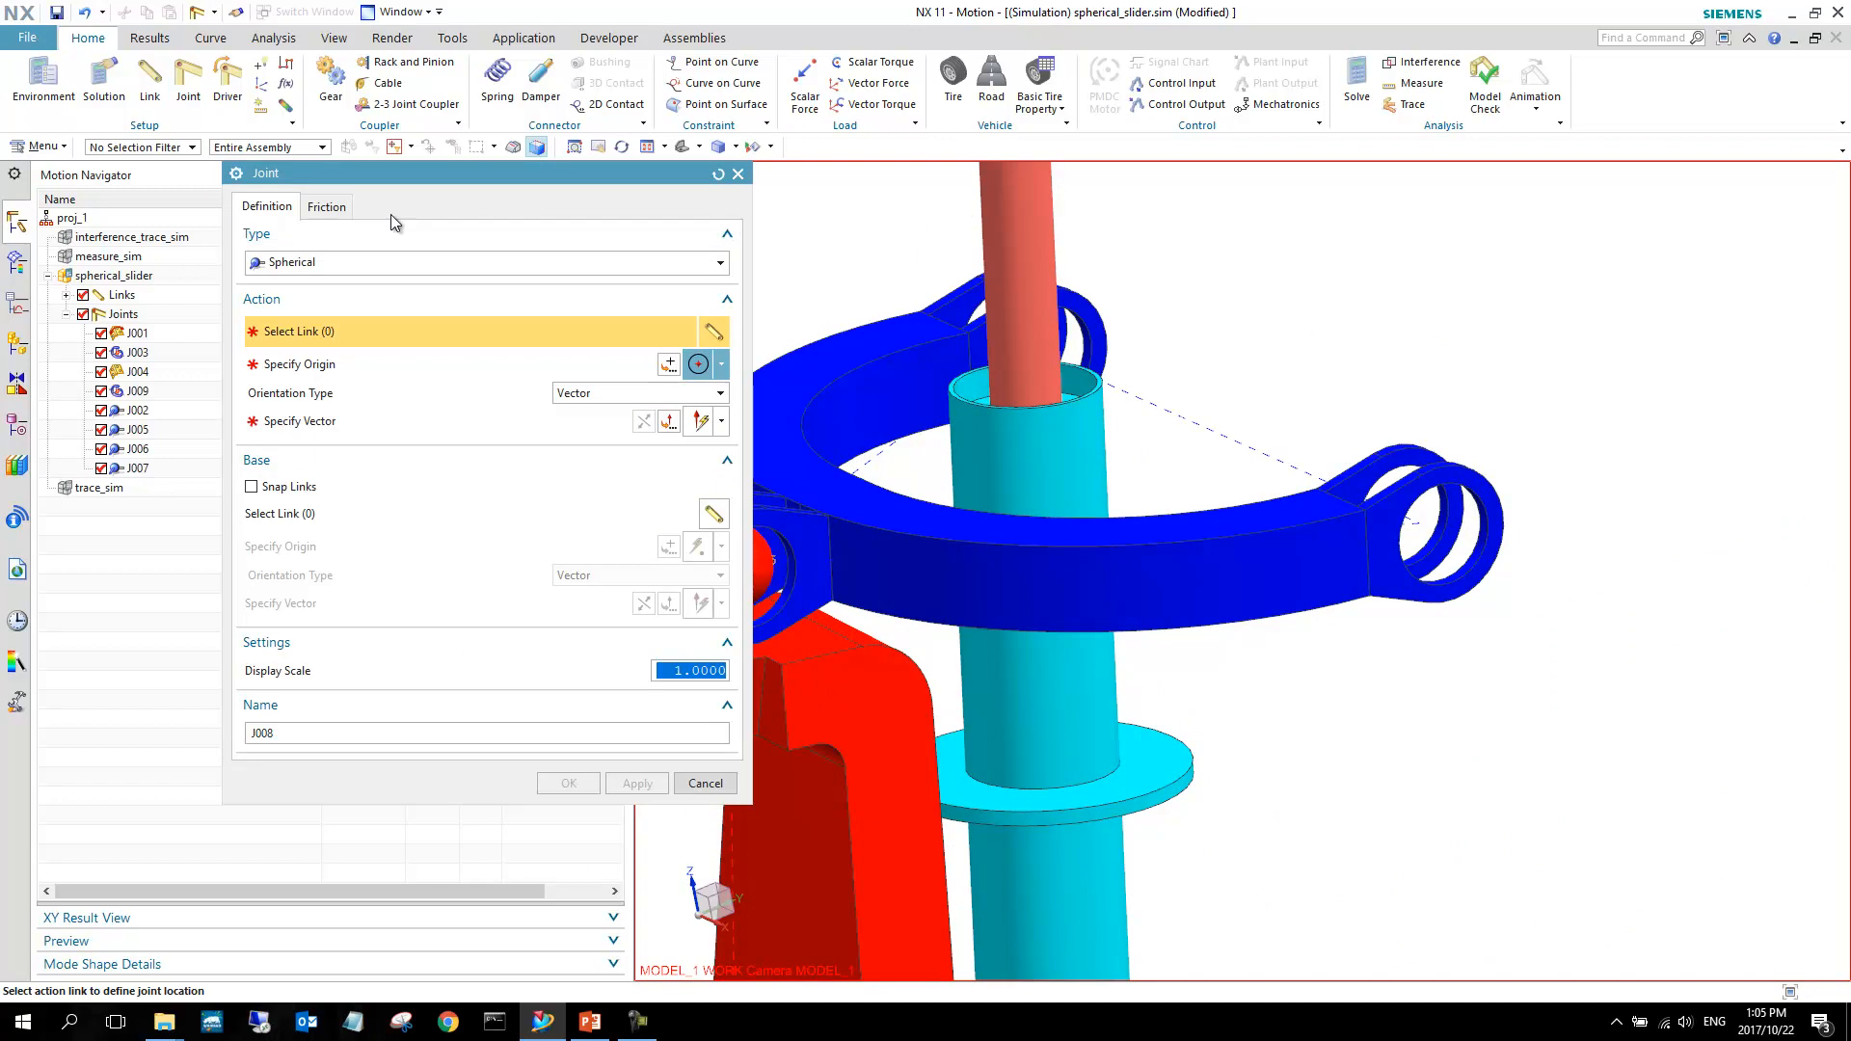
{"action": "left_click", "coordinate": [321, 264]}
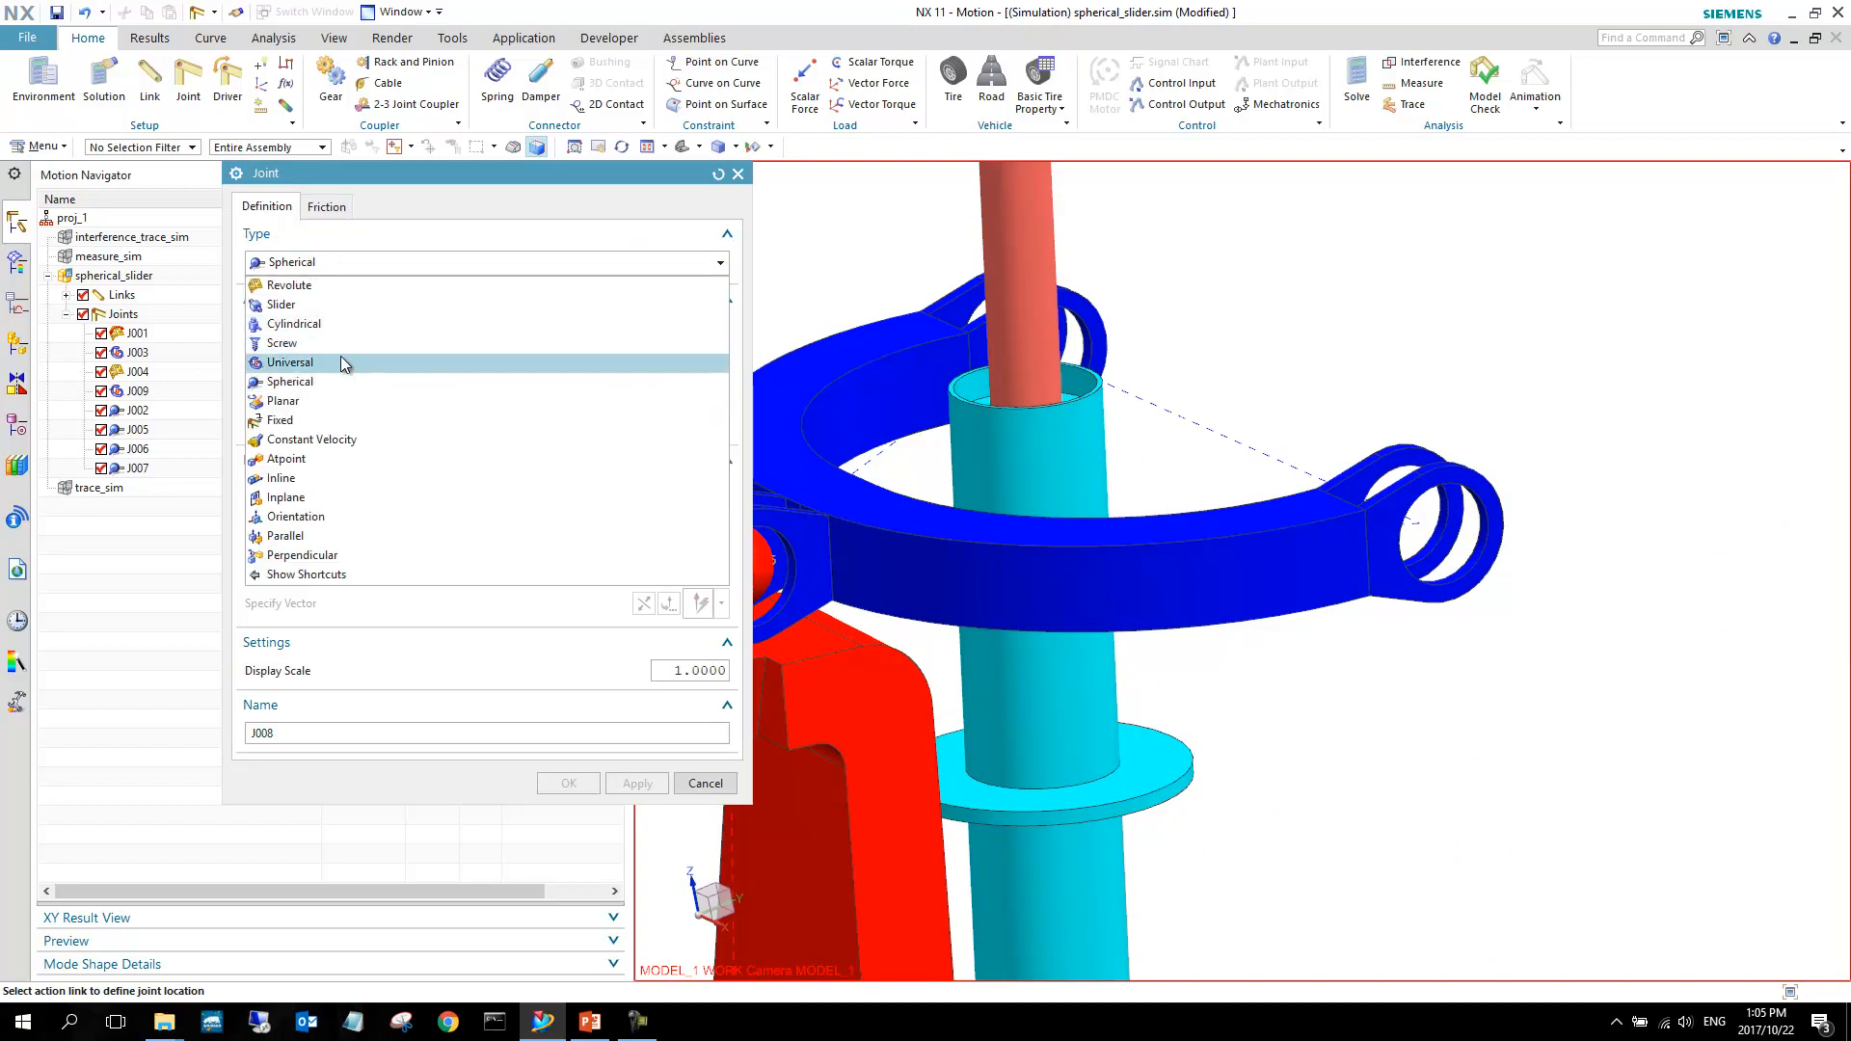
{"action": "left_click", "coordinate": [332, 309]}
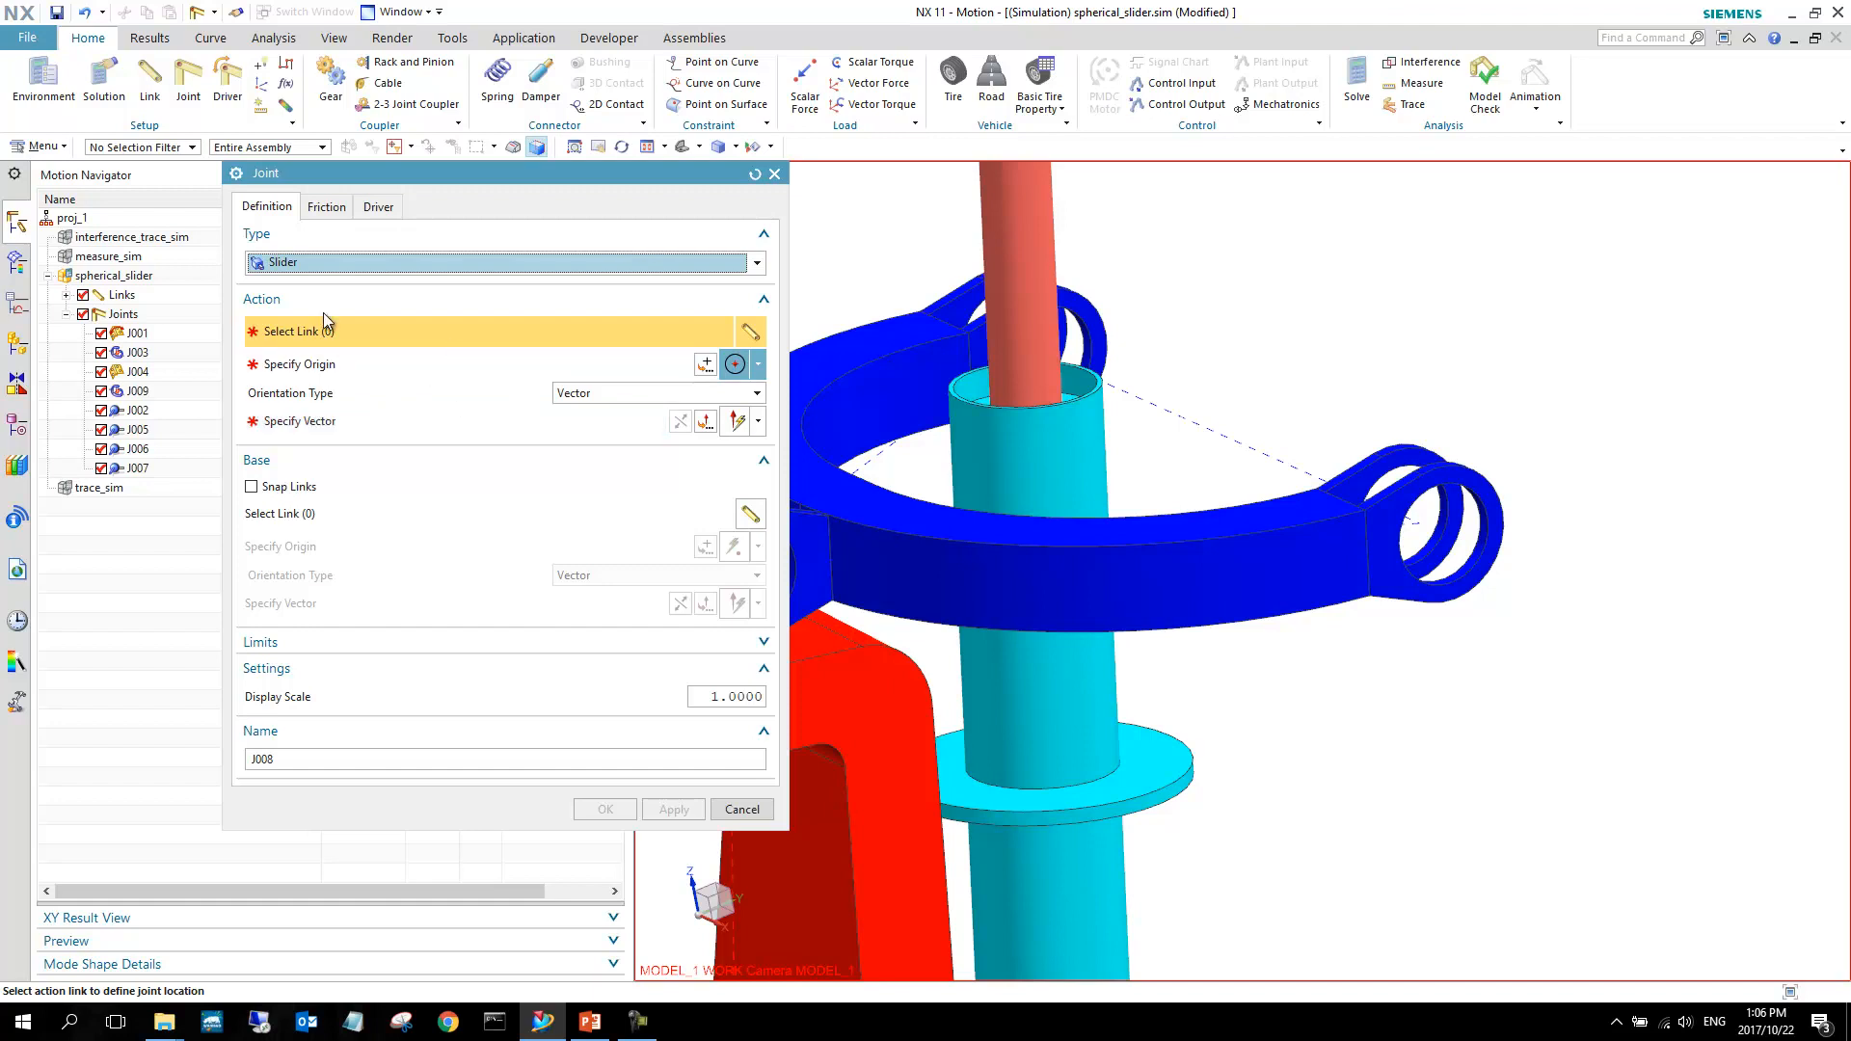
Select the upper shock as the slider's action link and place the origin at the centre of the lower shock's top rim.
{"action": "left_click", "coordinate": [1028, 277]}
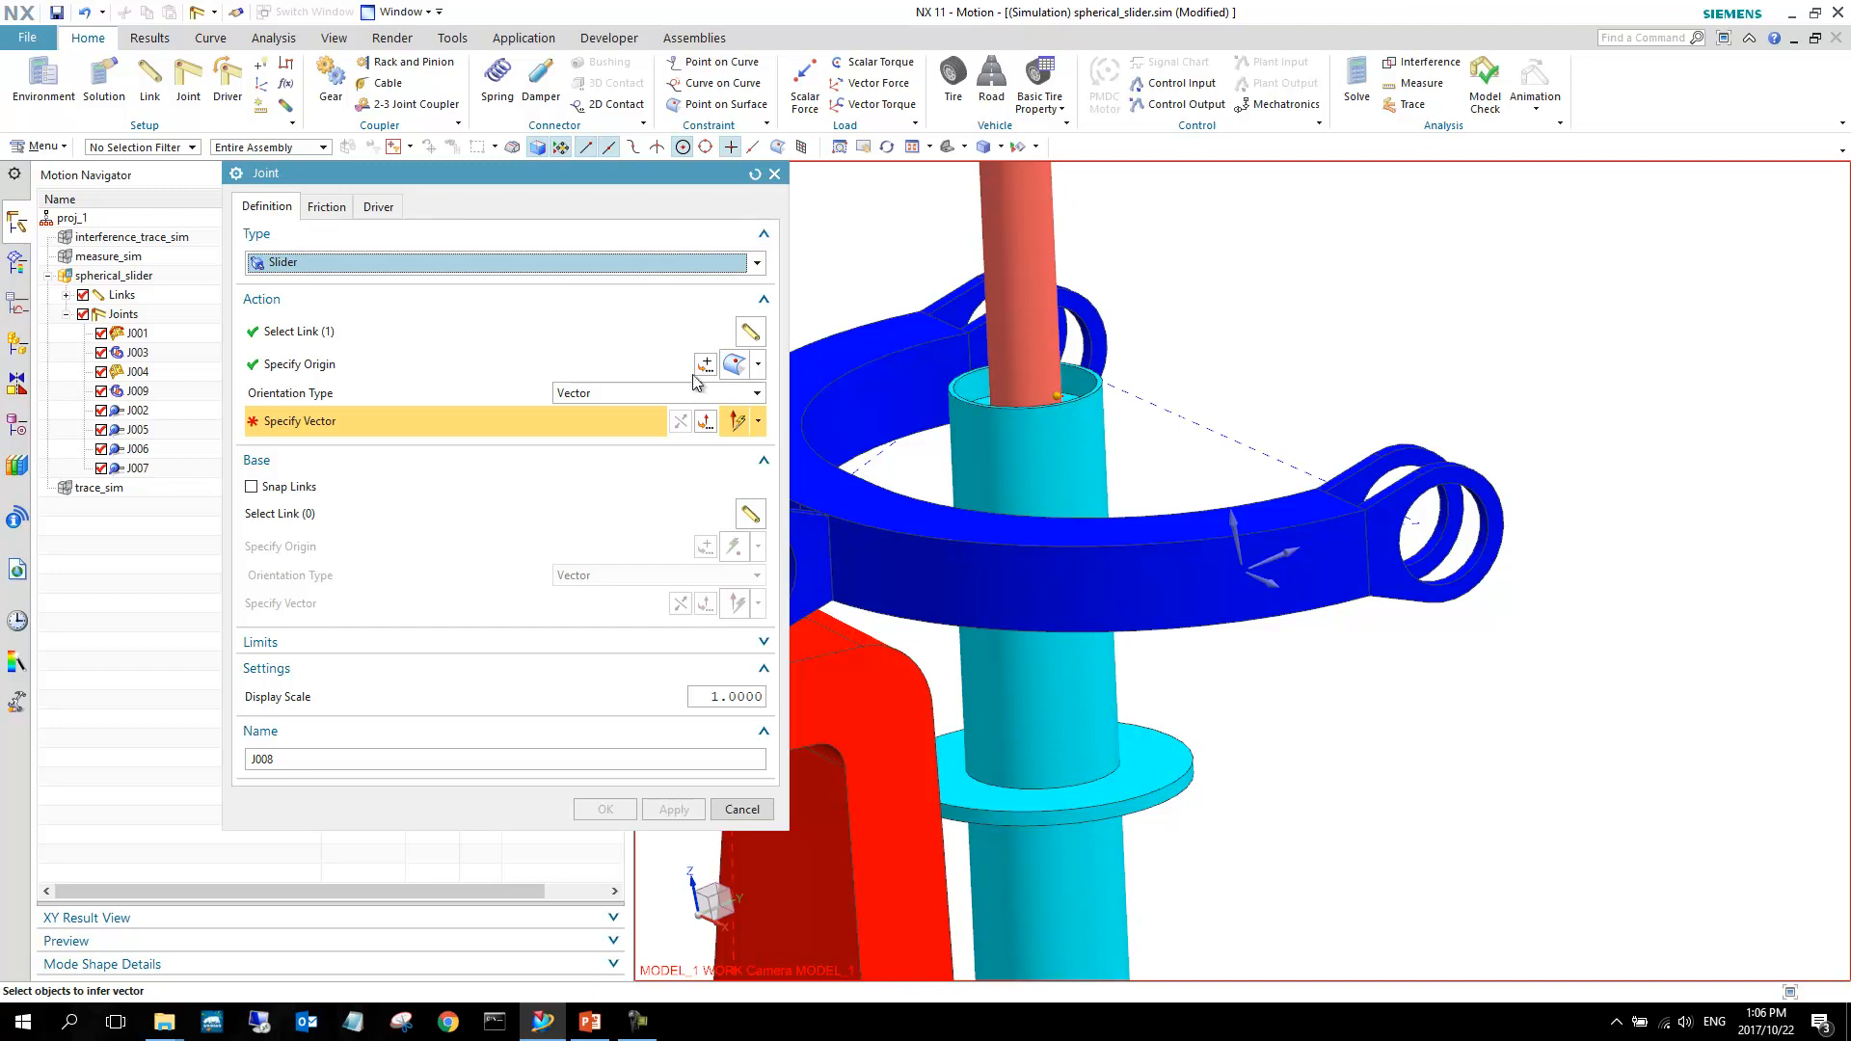
{"action": "left_click", "coordinate": [760, 366]}
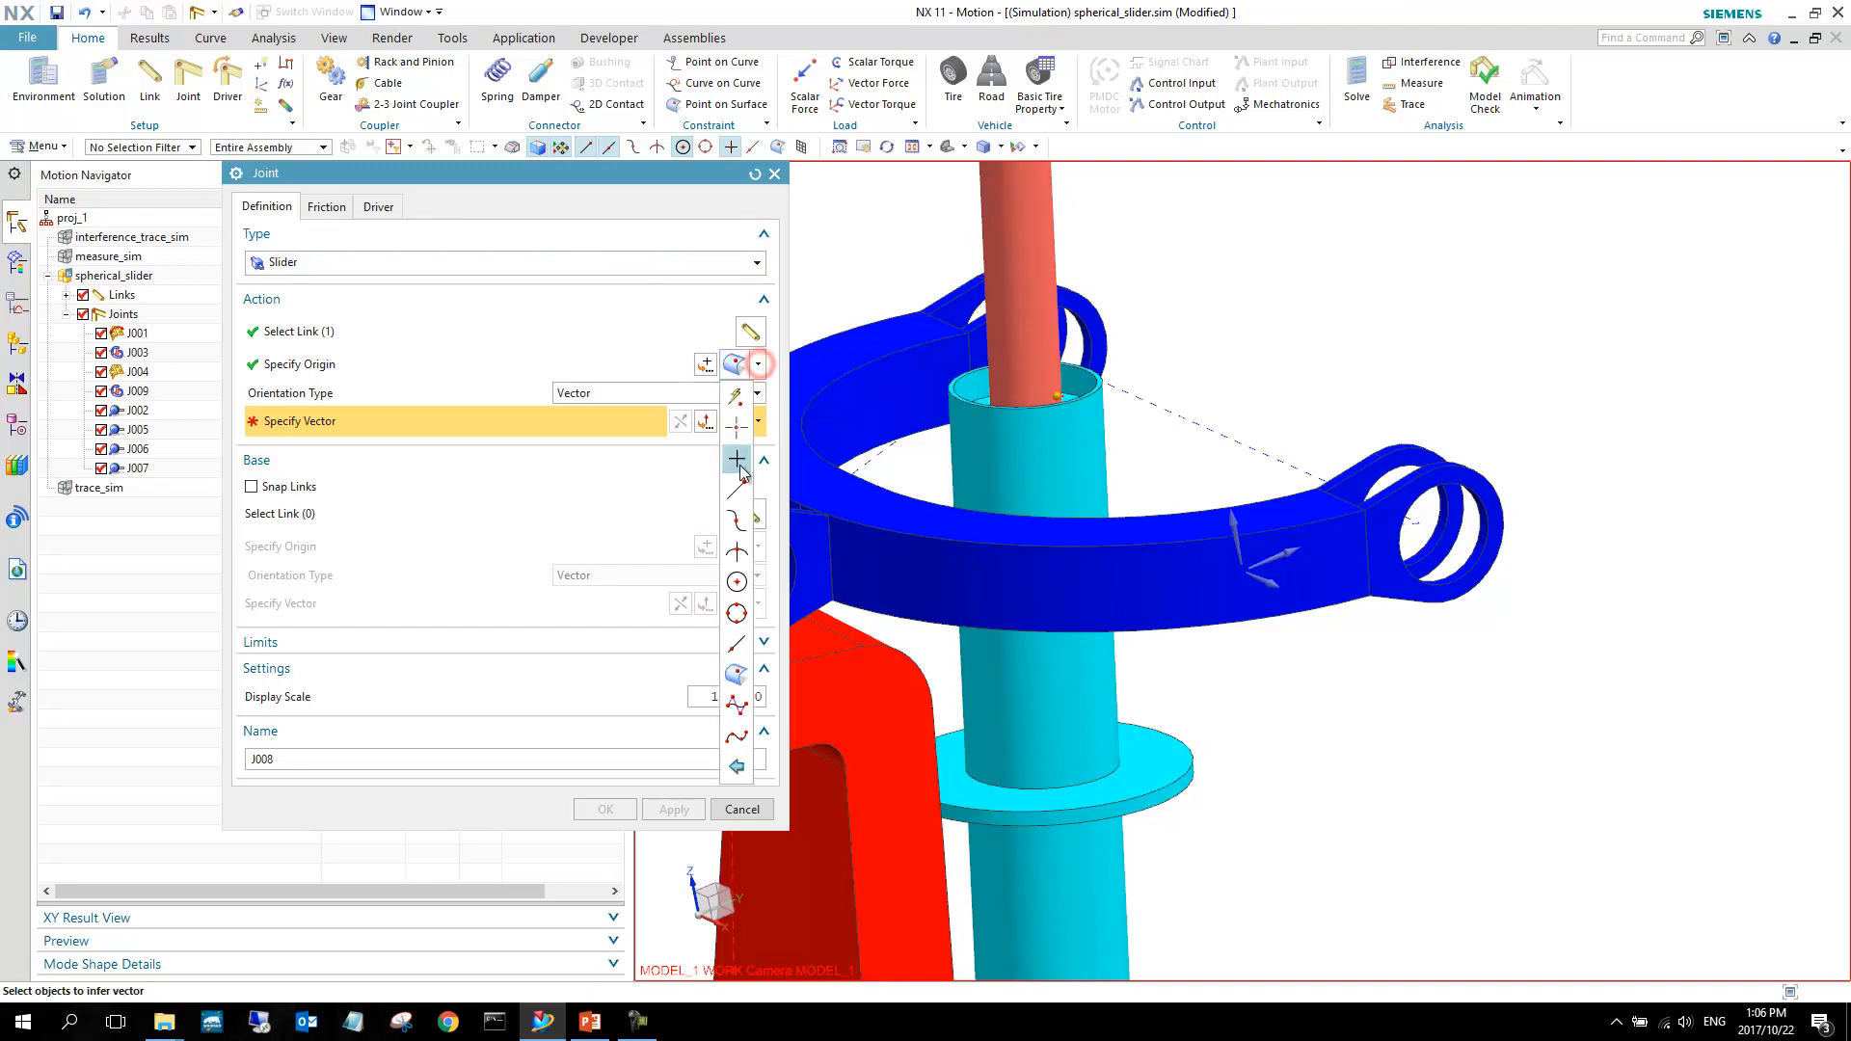
{"action": "left_click", "coordinate": [740, 579]}
{"action": "left_click", "coordinate": [1084, 403]}
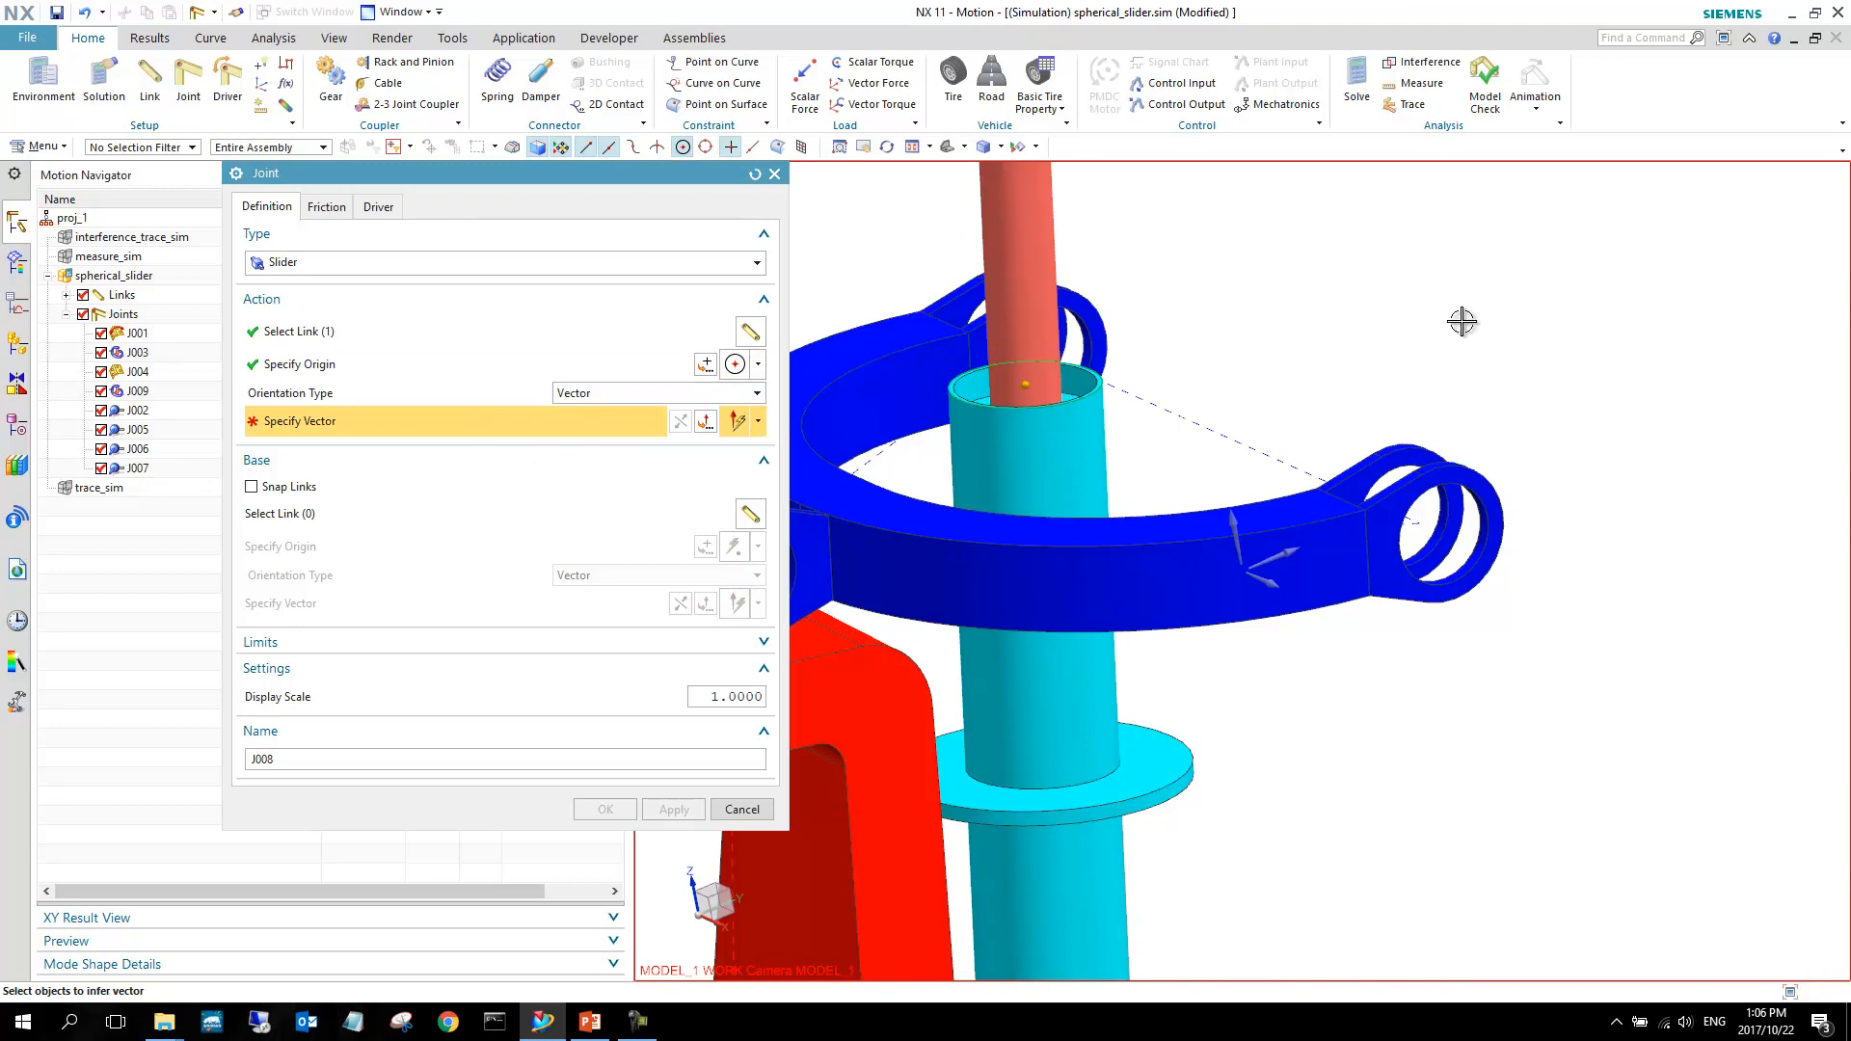
Align the slider vector with the upper shock's axis, select the lower shock as base link and create the joint.
{"action": "middle_click_drag", "start_coordinate": [1449, 342], "coordinate": [1413, 385]}
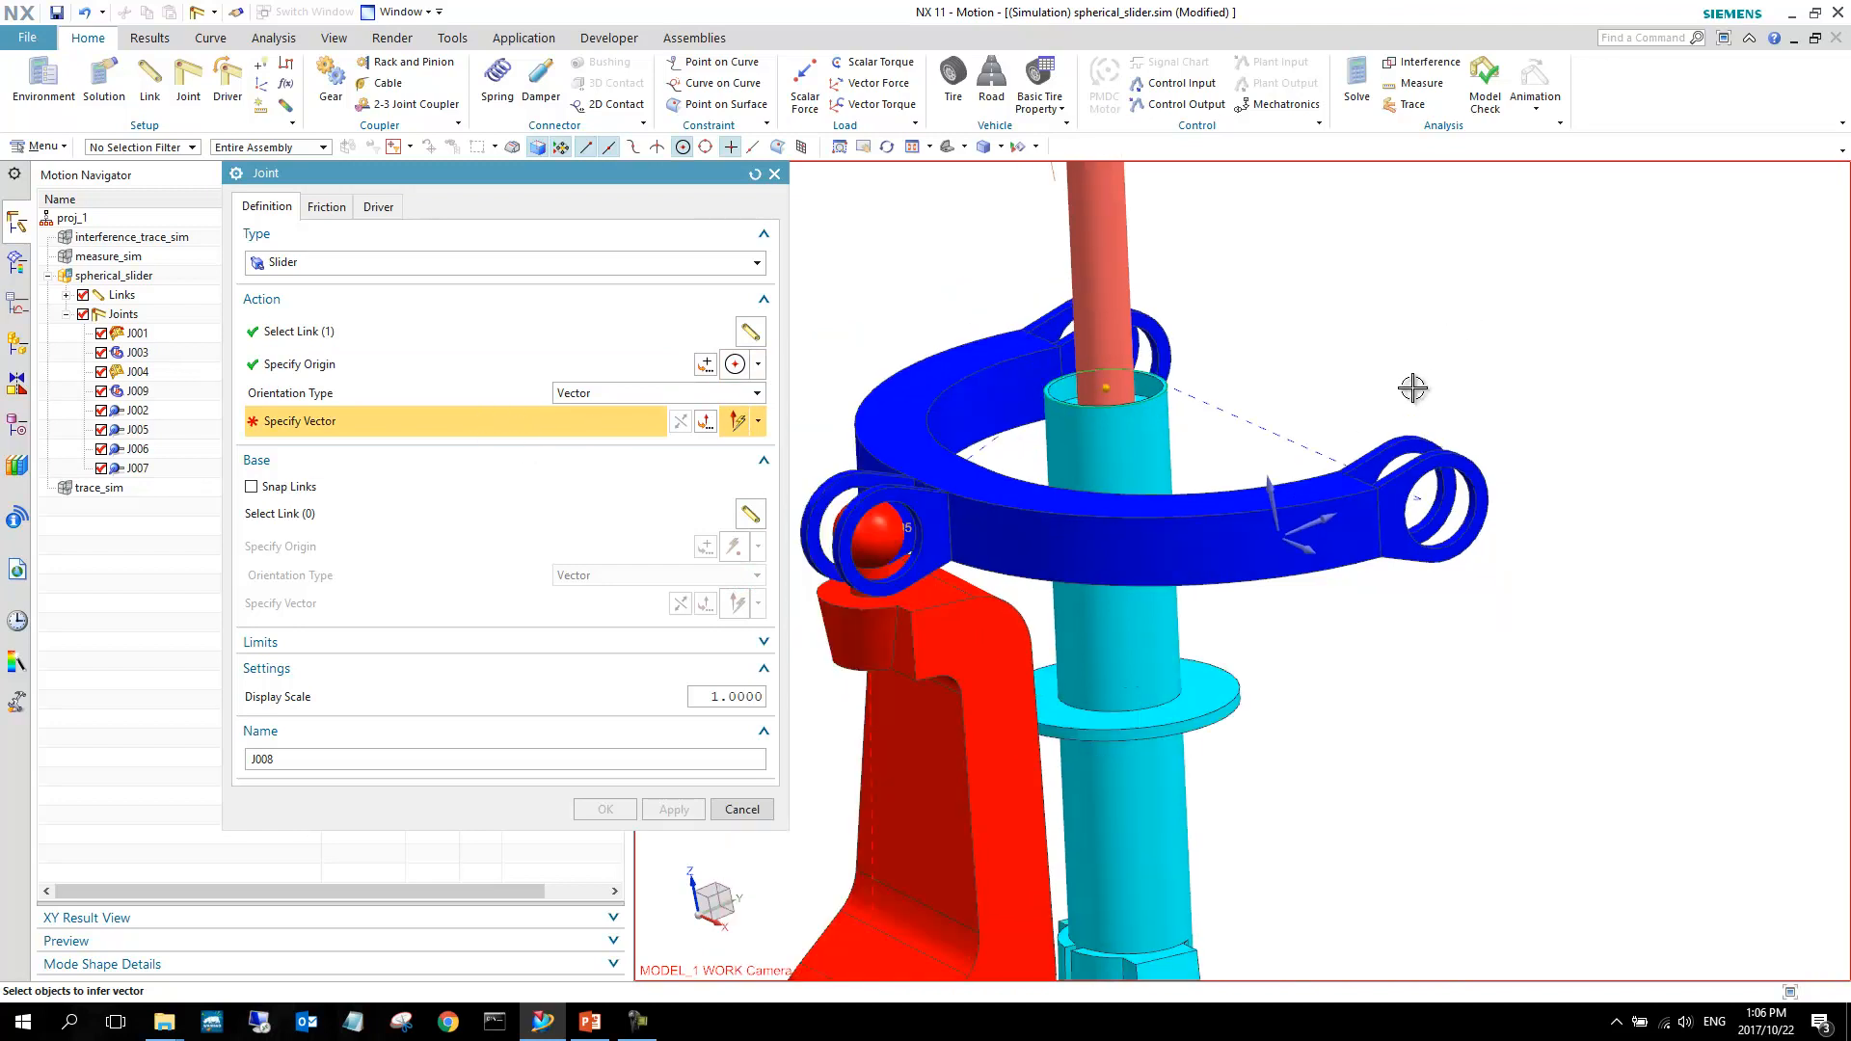
{"action": "left_click", "coordinate": [1118, 223]}
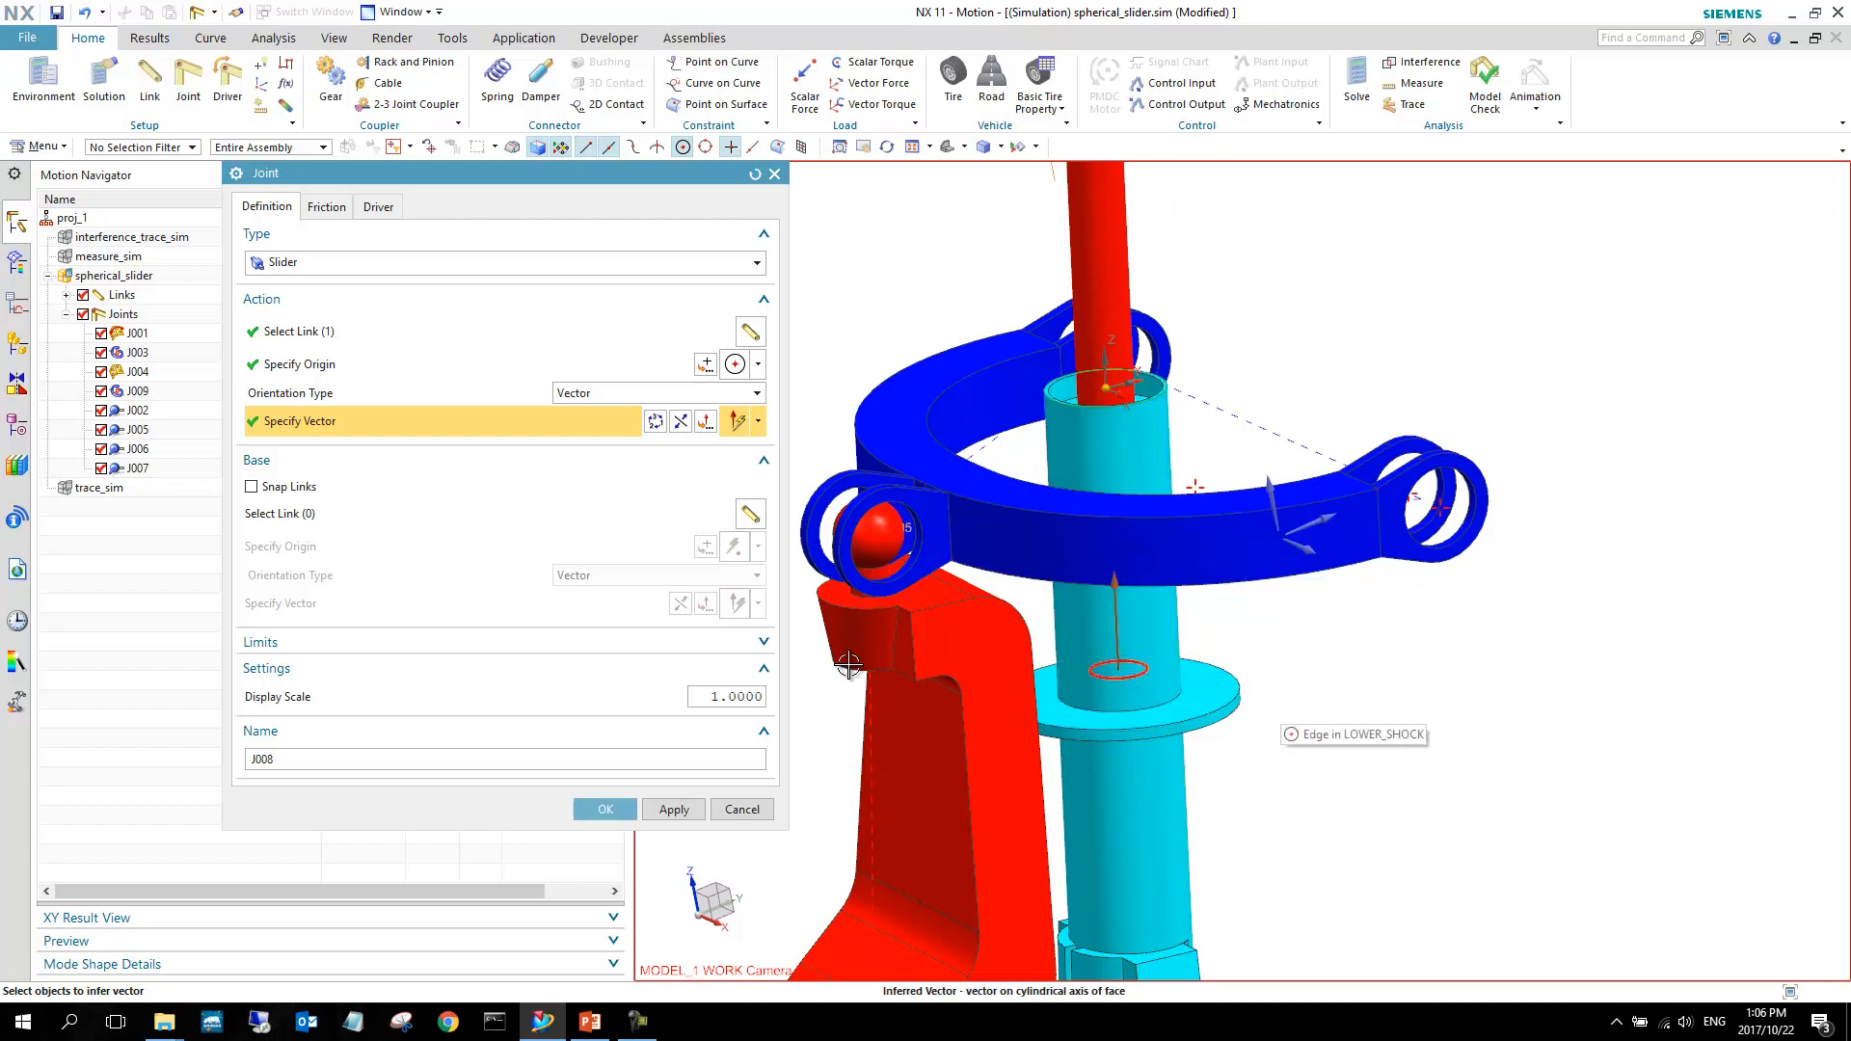
{"action": "left_click", "coordinate": [424, 511]}
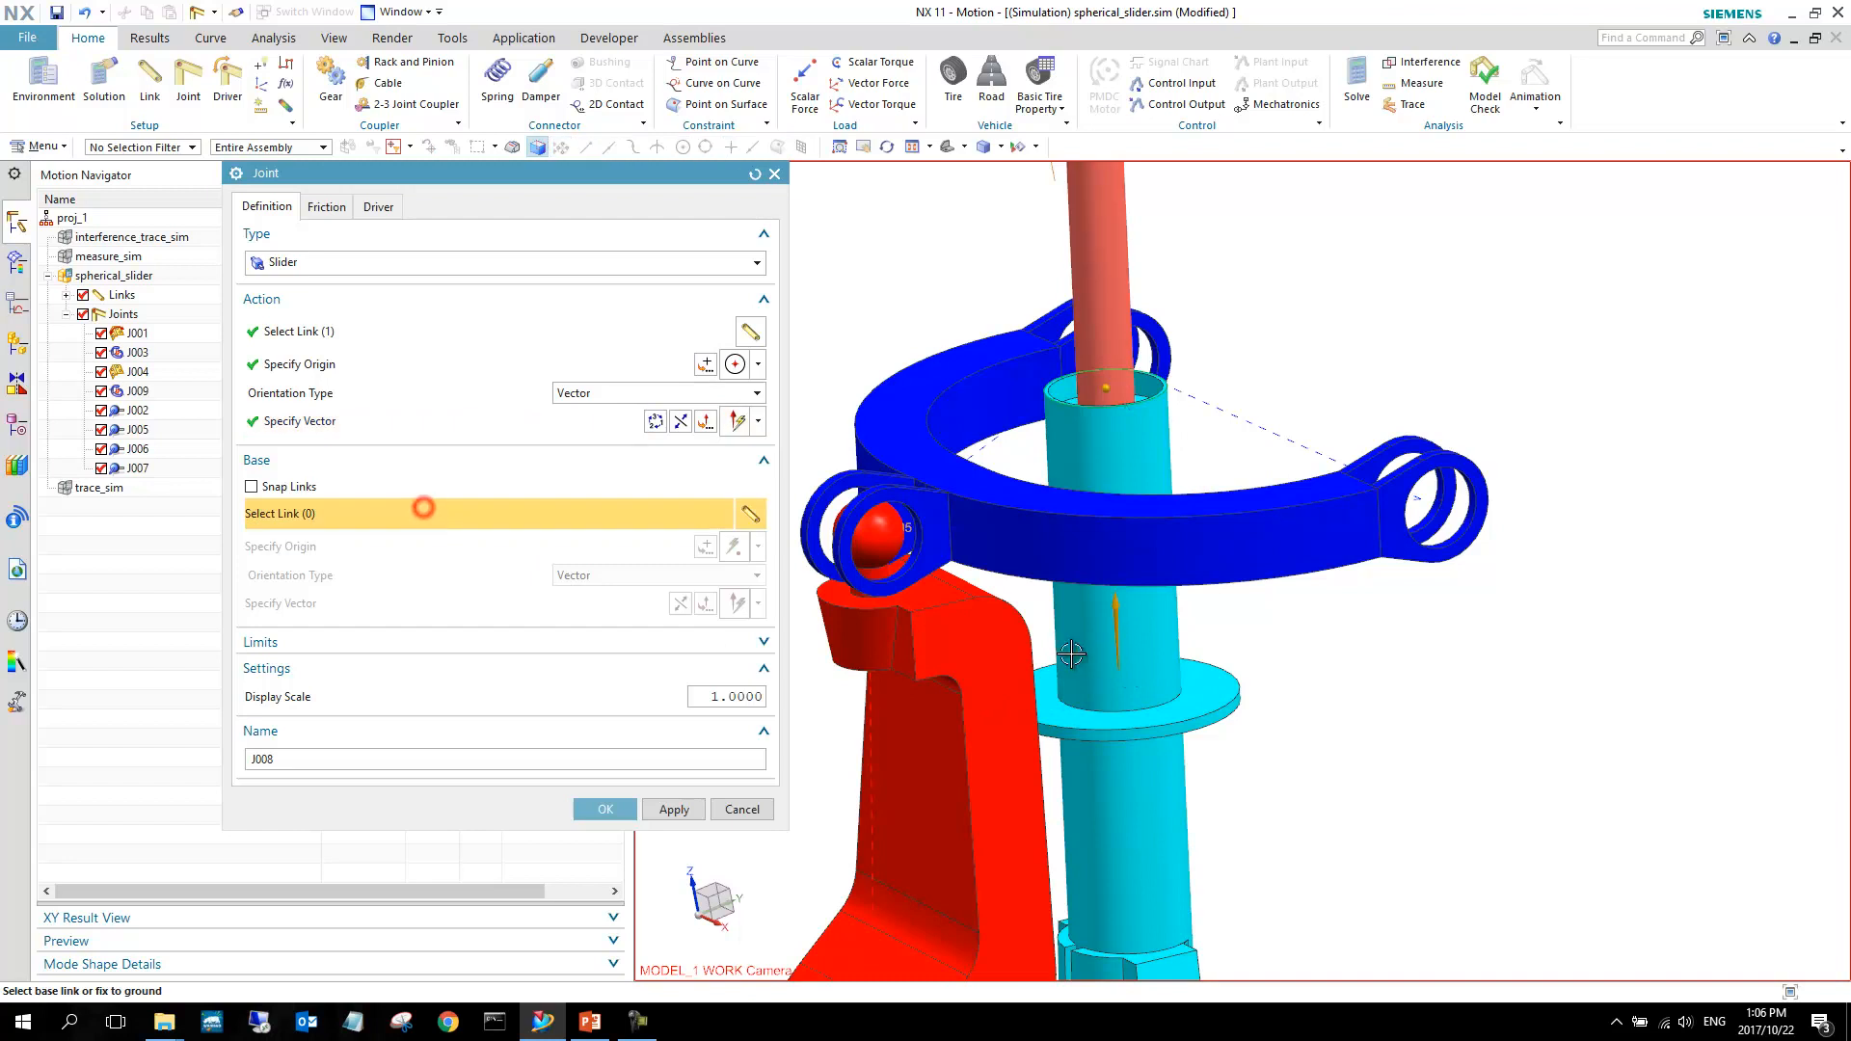
{"action": "left_click", "coordinate": [1169, 670]}
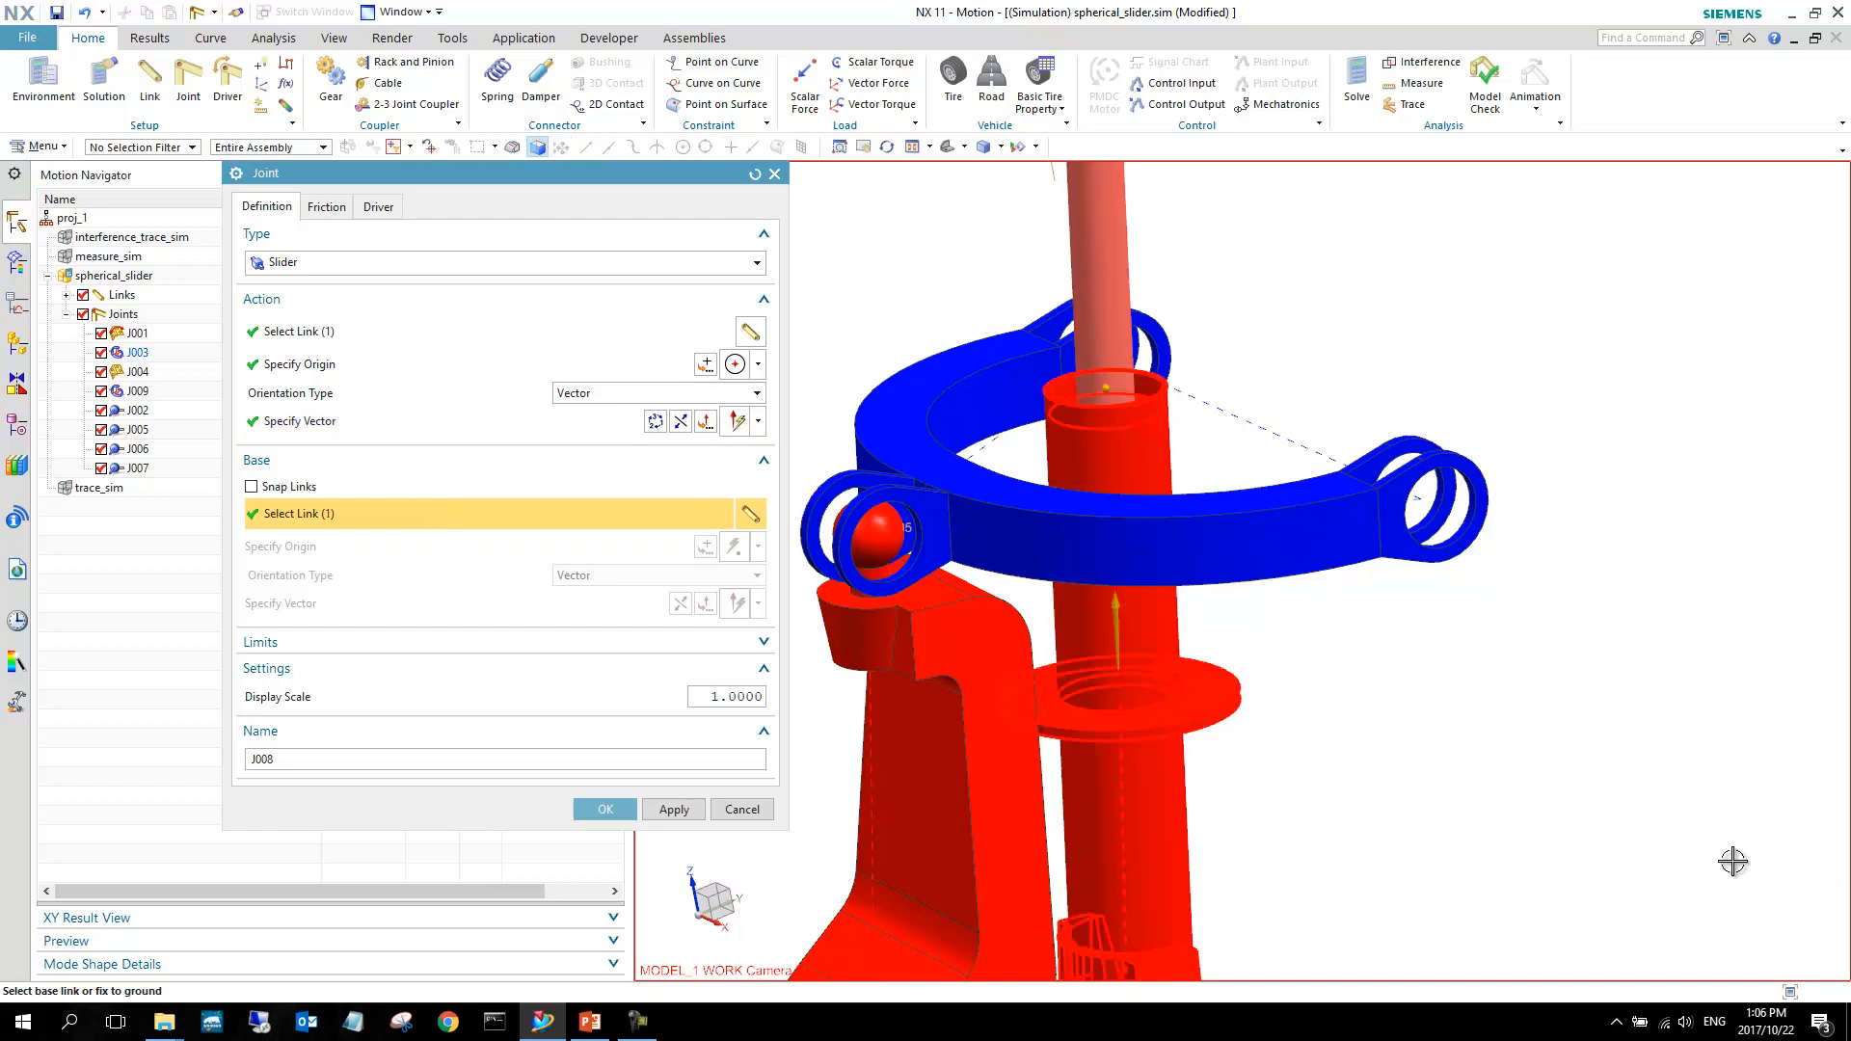
{"action": "left_click", "coordinate": [624, 808]}
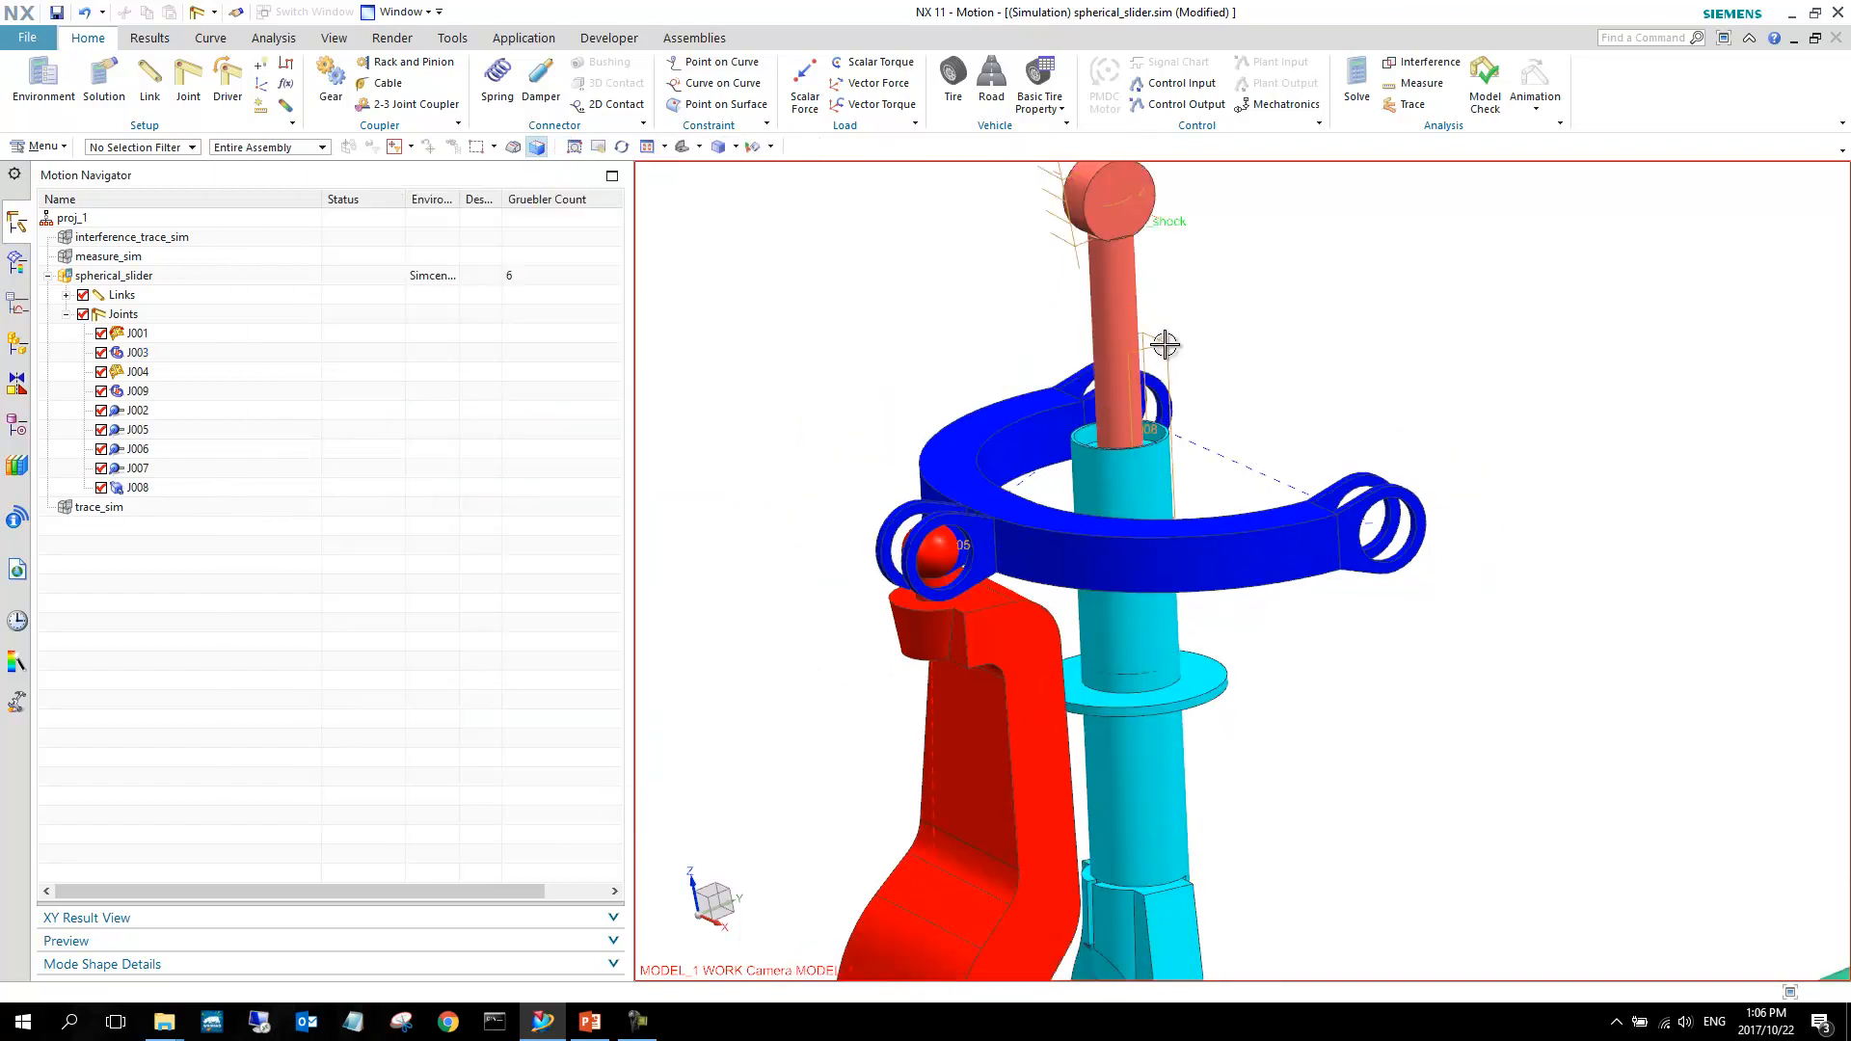
{"action": "left_click", "coordinate": [159, 487]}
{"action": "left_click", "coordinate": [146, 628]}
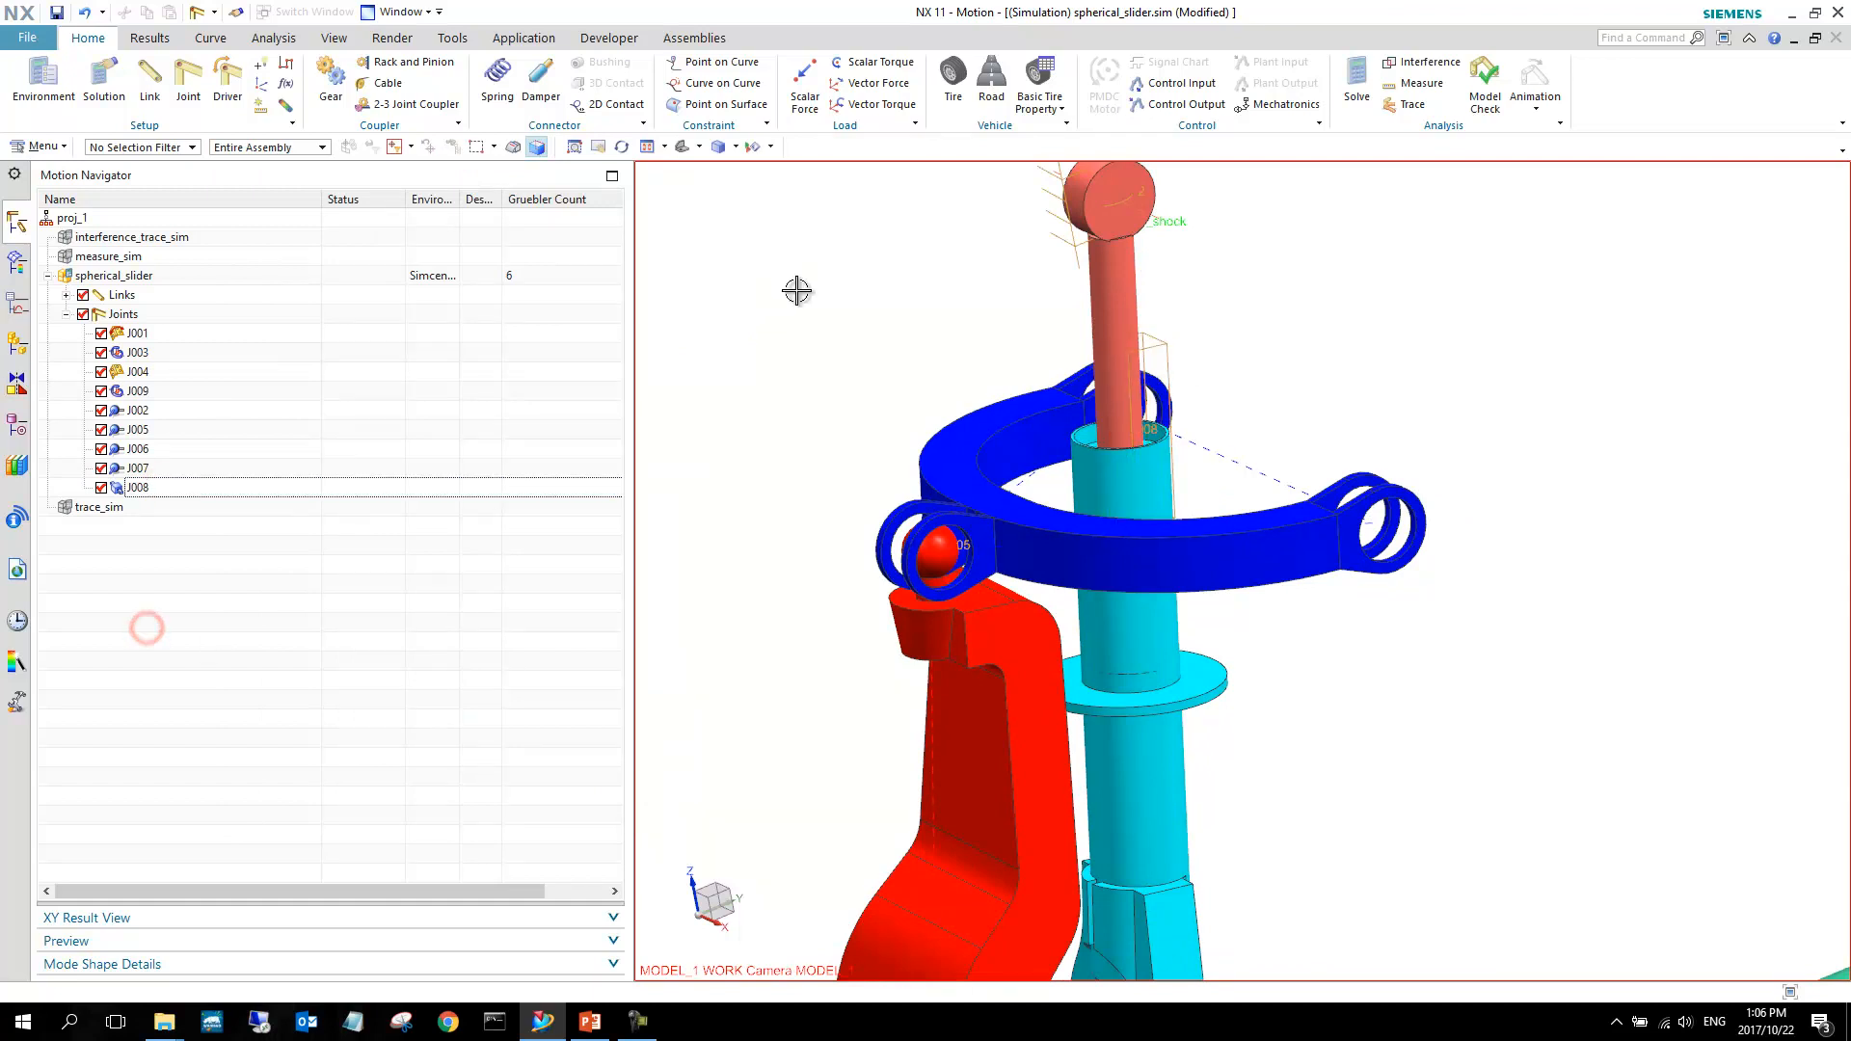
Create a slider joint without base link for the steering rack, its origin at the sleeve's outer end centre and vector along the rack's axis.
{"action": "scroll", "coordinate": [795, 286], "scroll_direction": "down", "scroll_amount": 4}
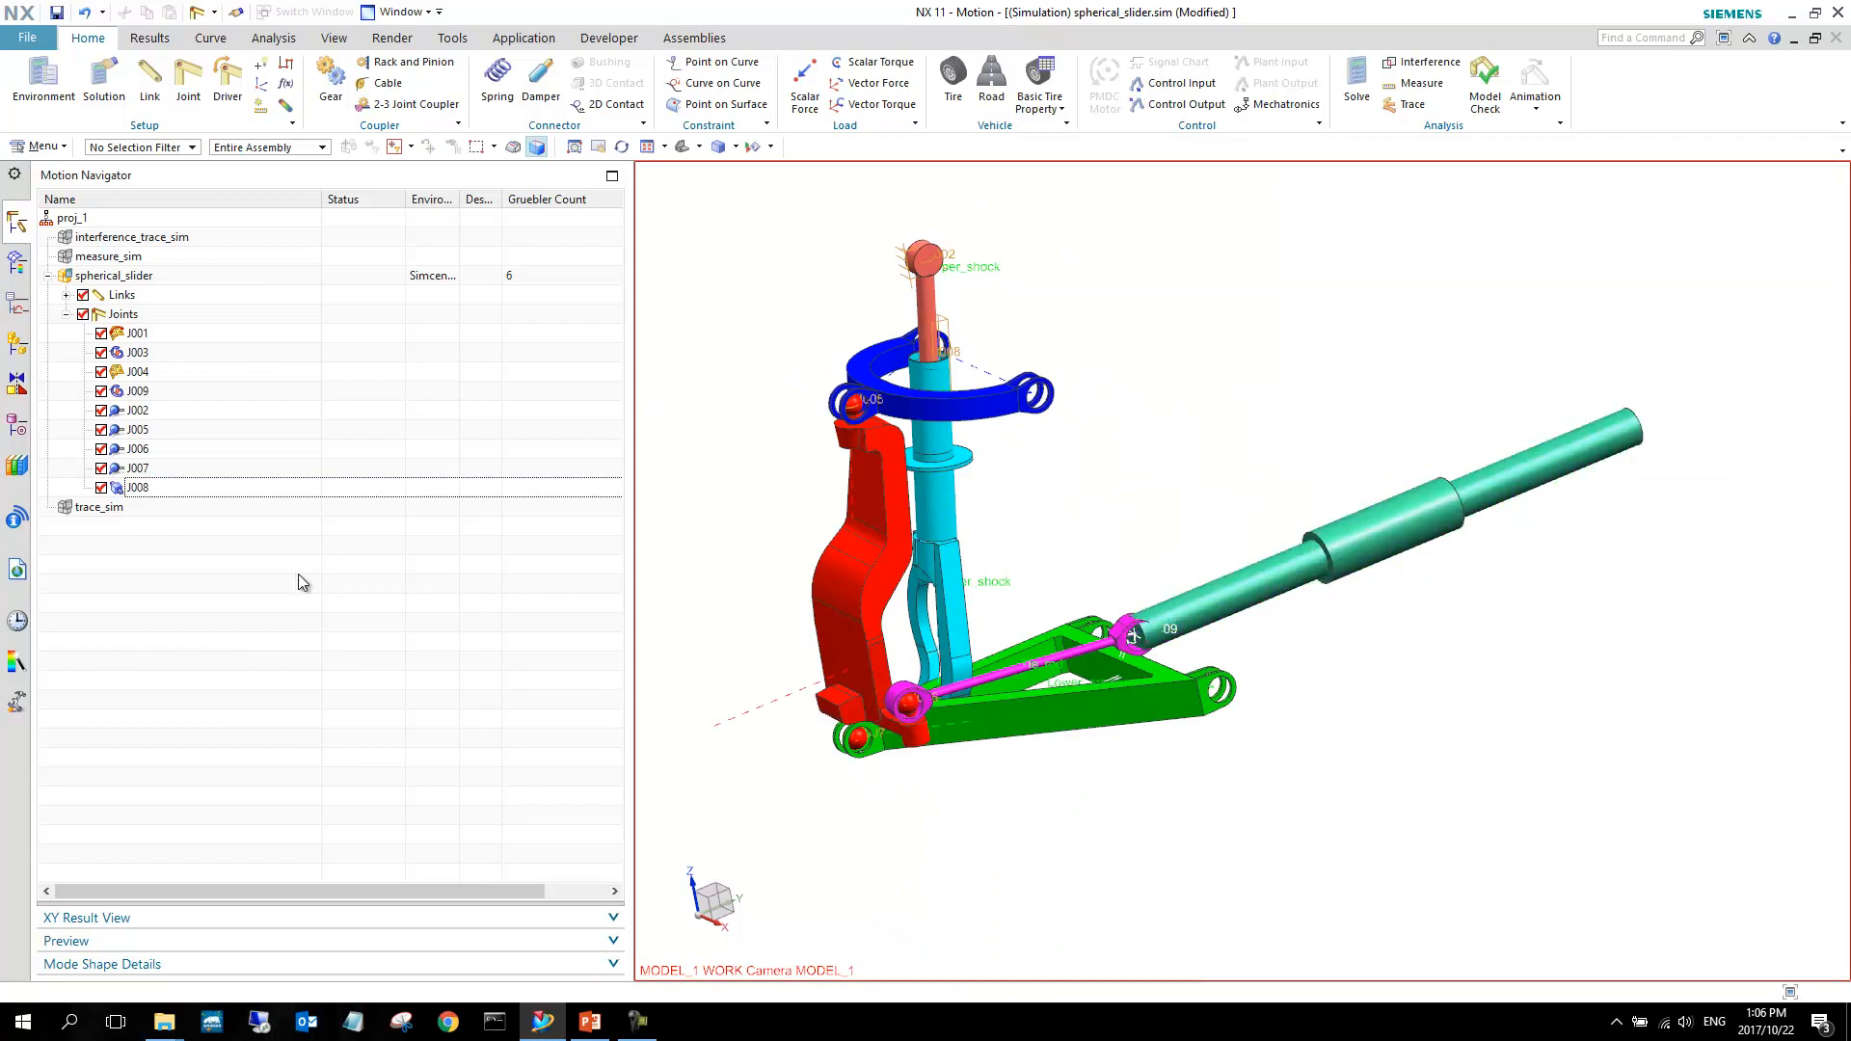
{"action": "left_click", "coordinate": [188, 79]}
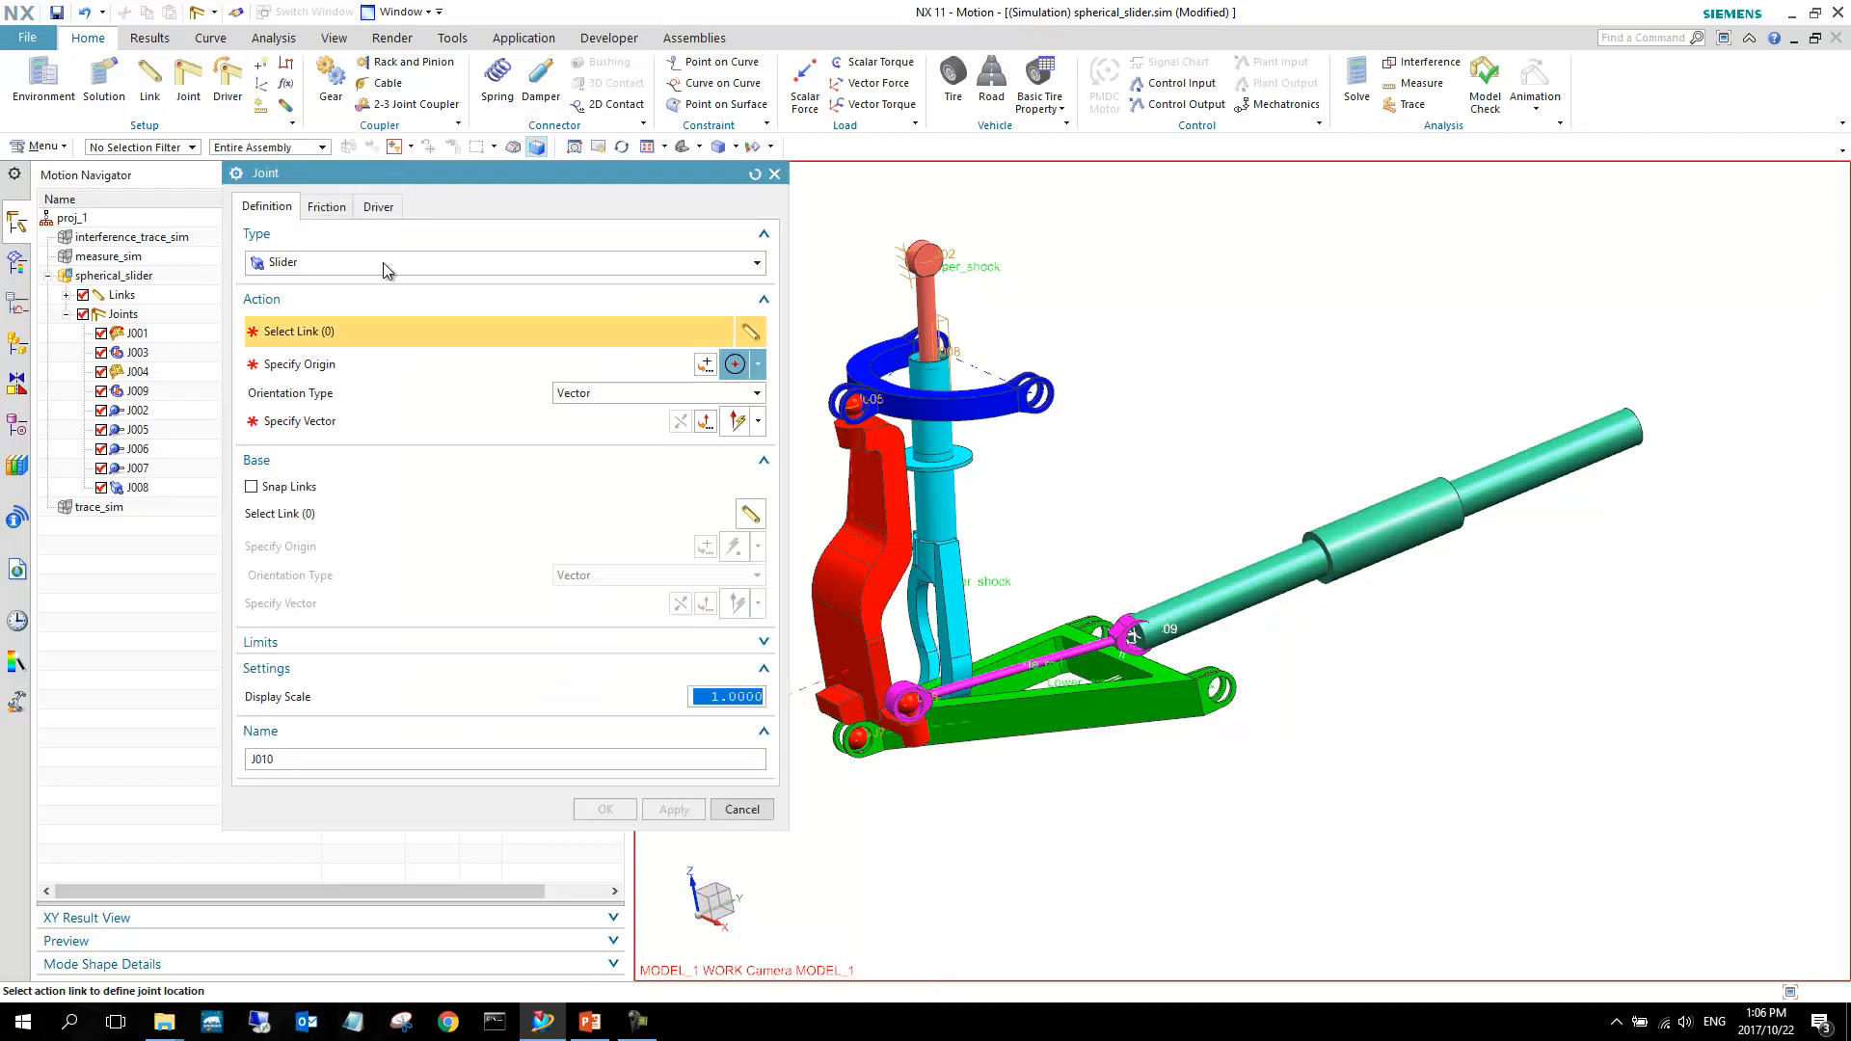
{"action": "left_click", "coordinate": [1543, 483]}
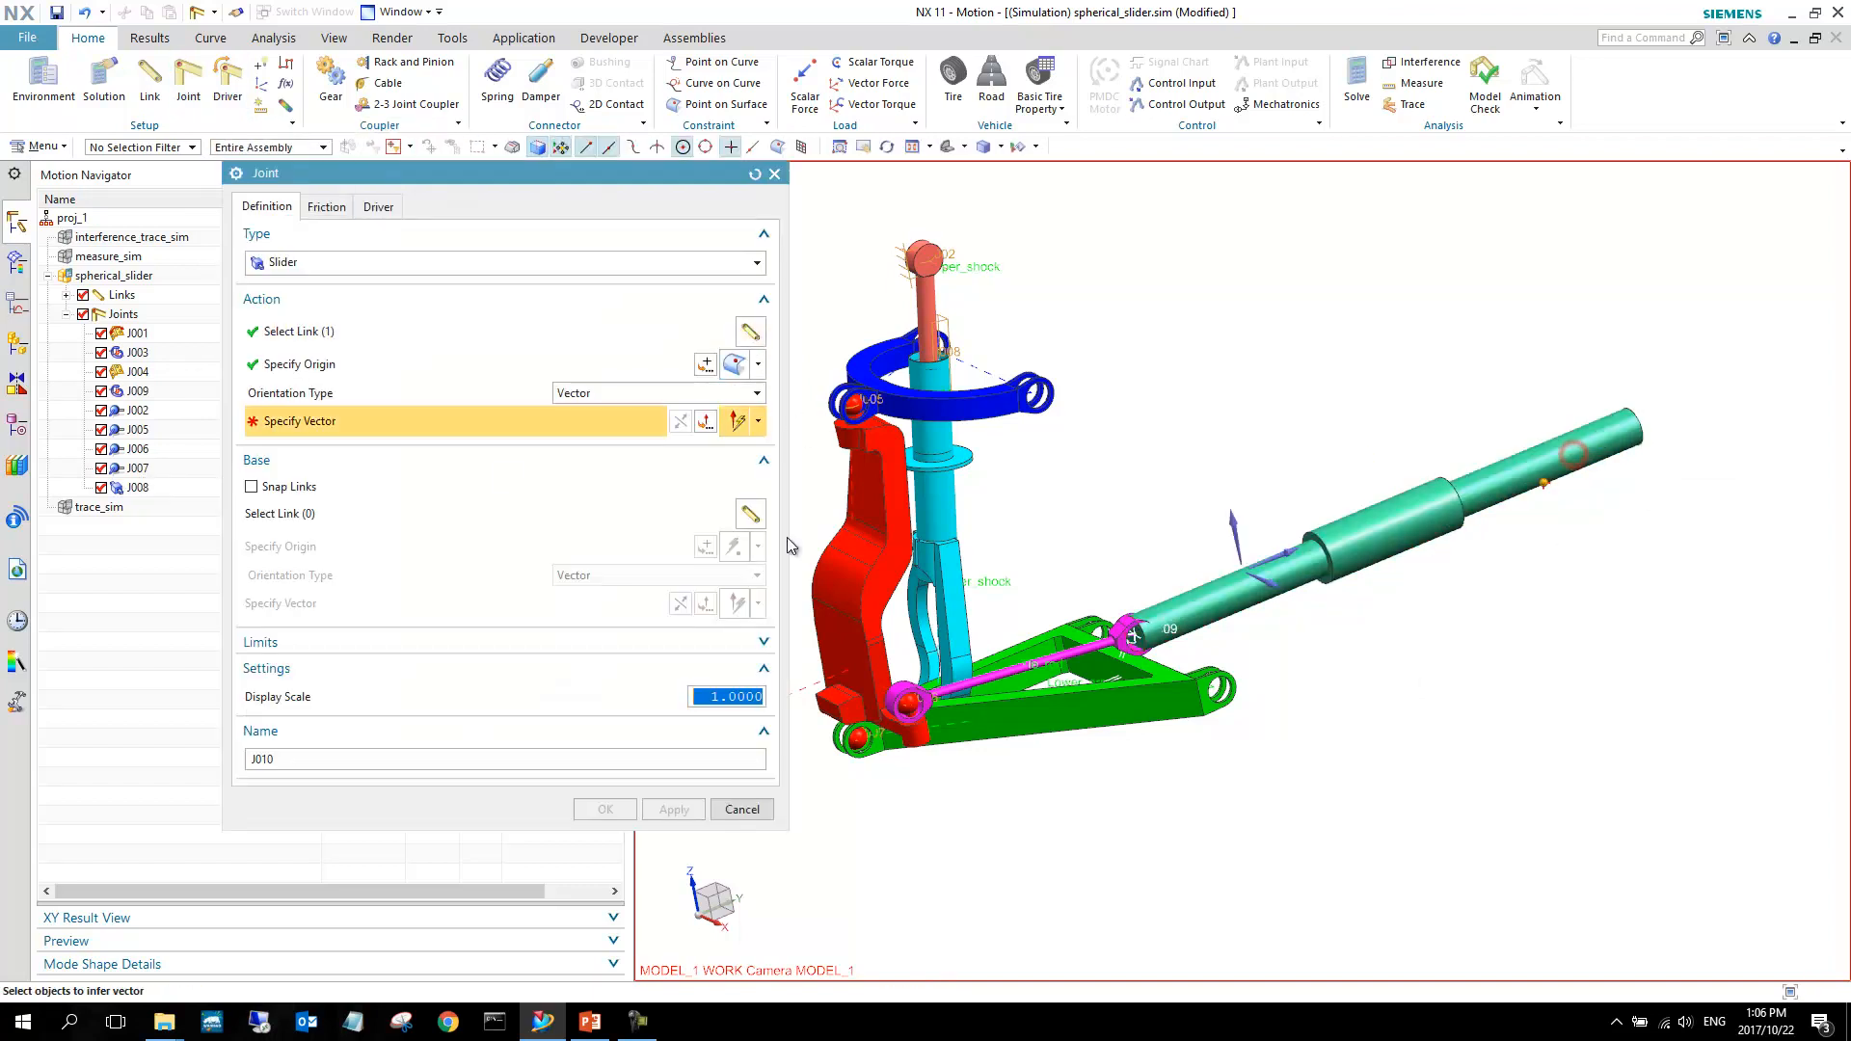
{"action": "left_click", "coordinate": [323, 365]}
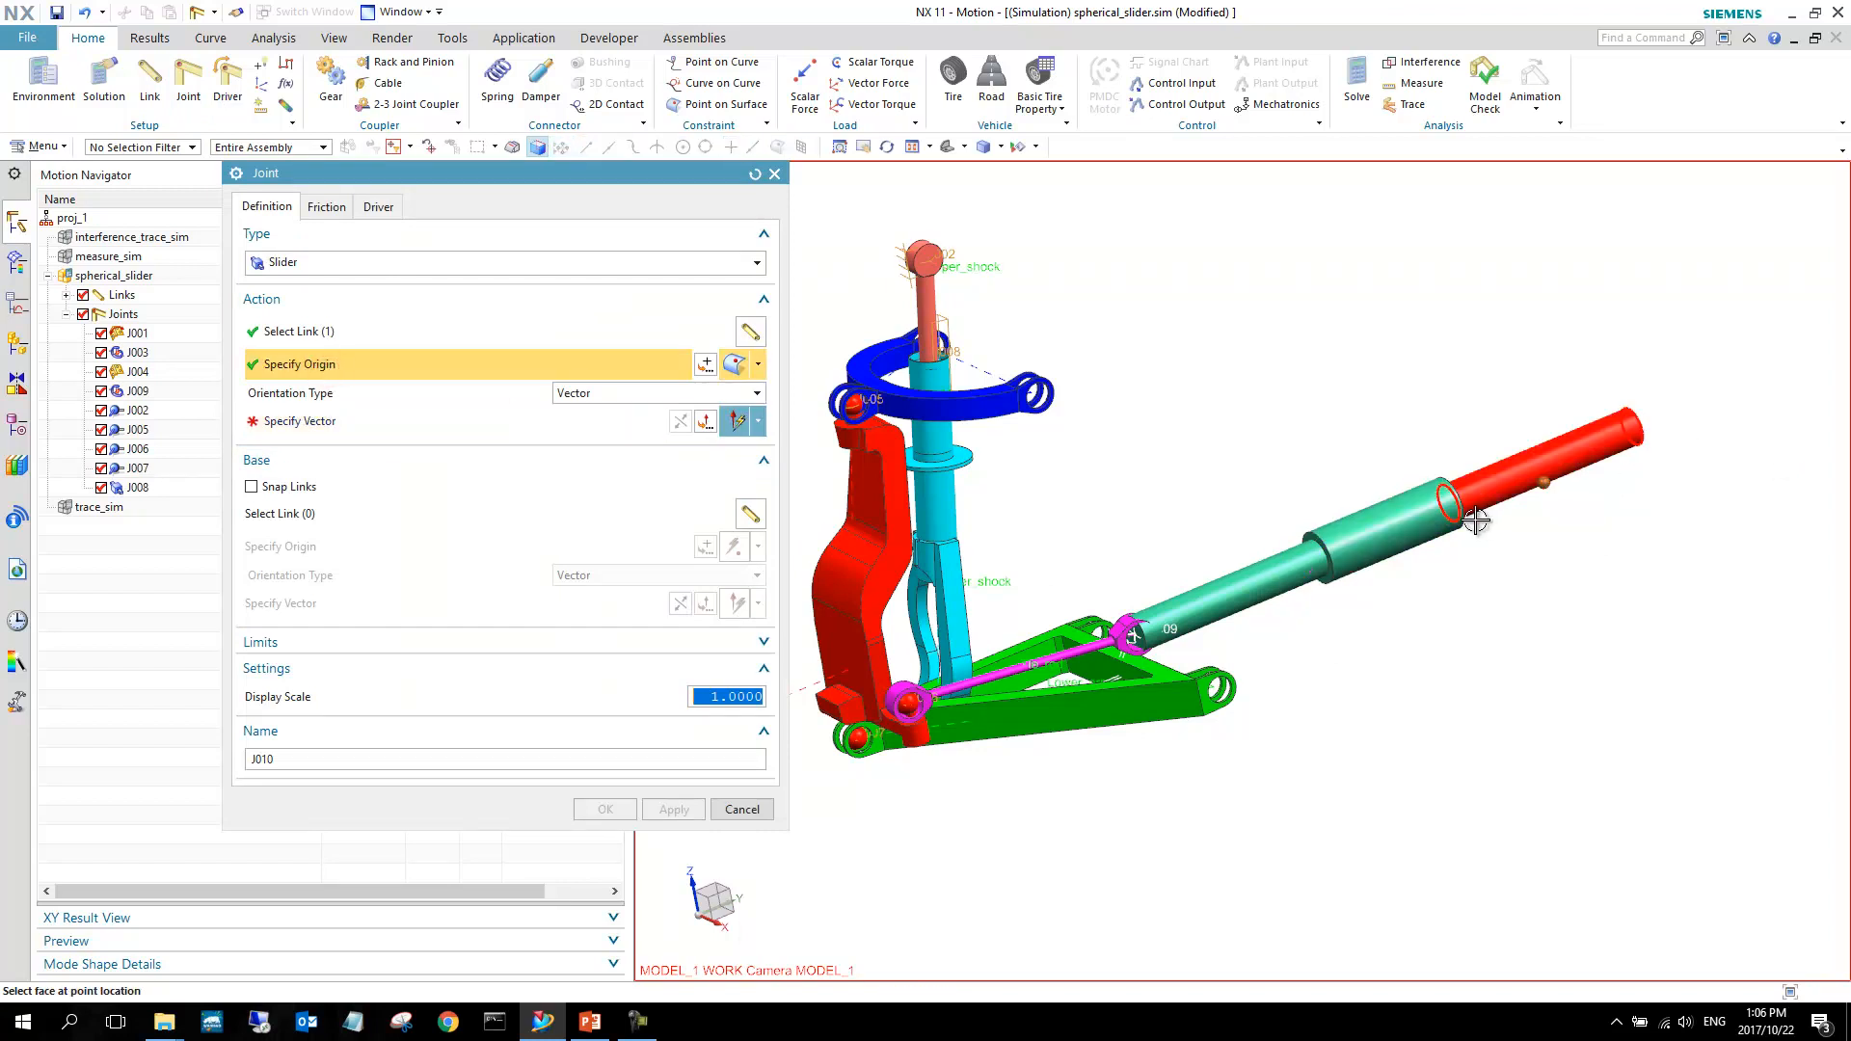
{"action": "left_click", "coordinate": [758, 364]}
{"action": "left_click", "coordinate": [738, 577]}
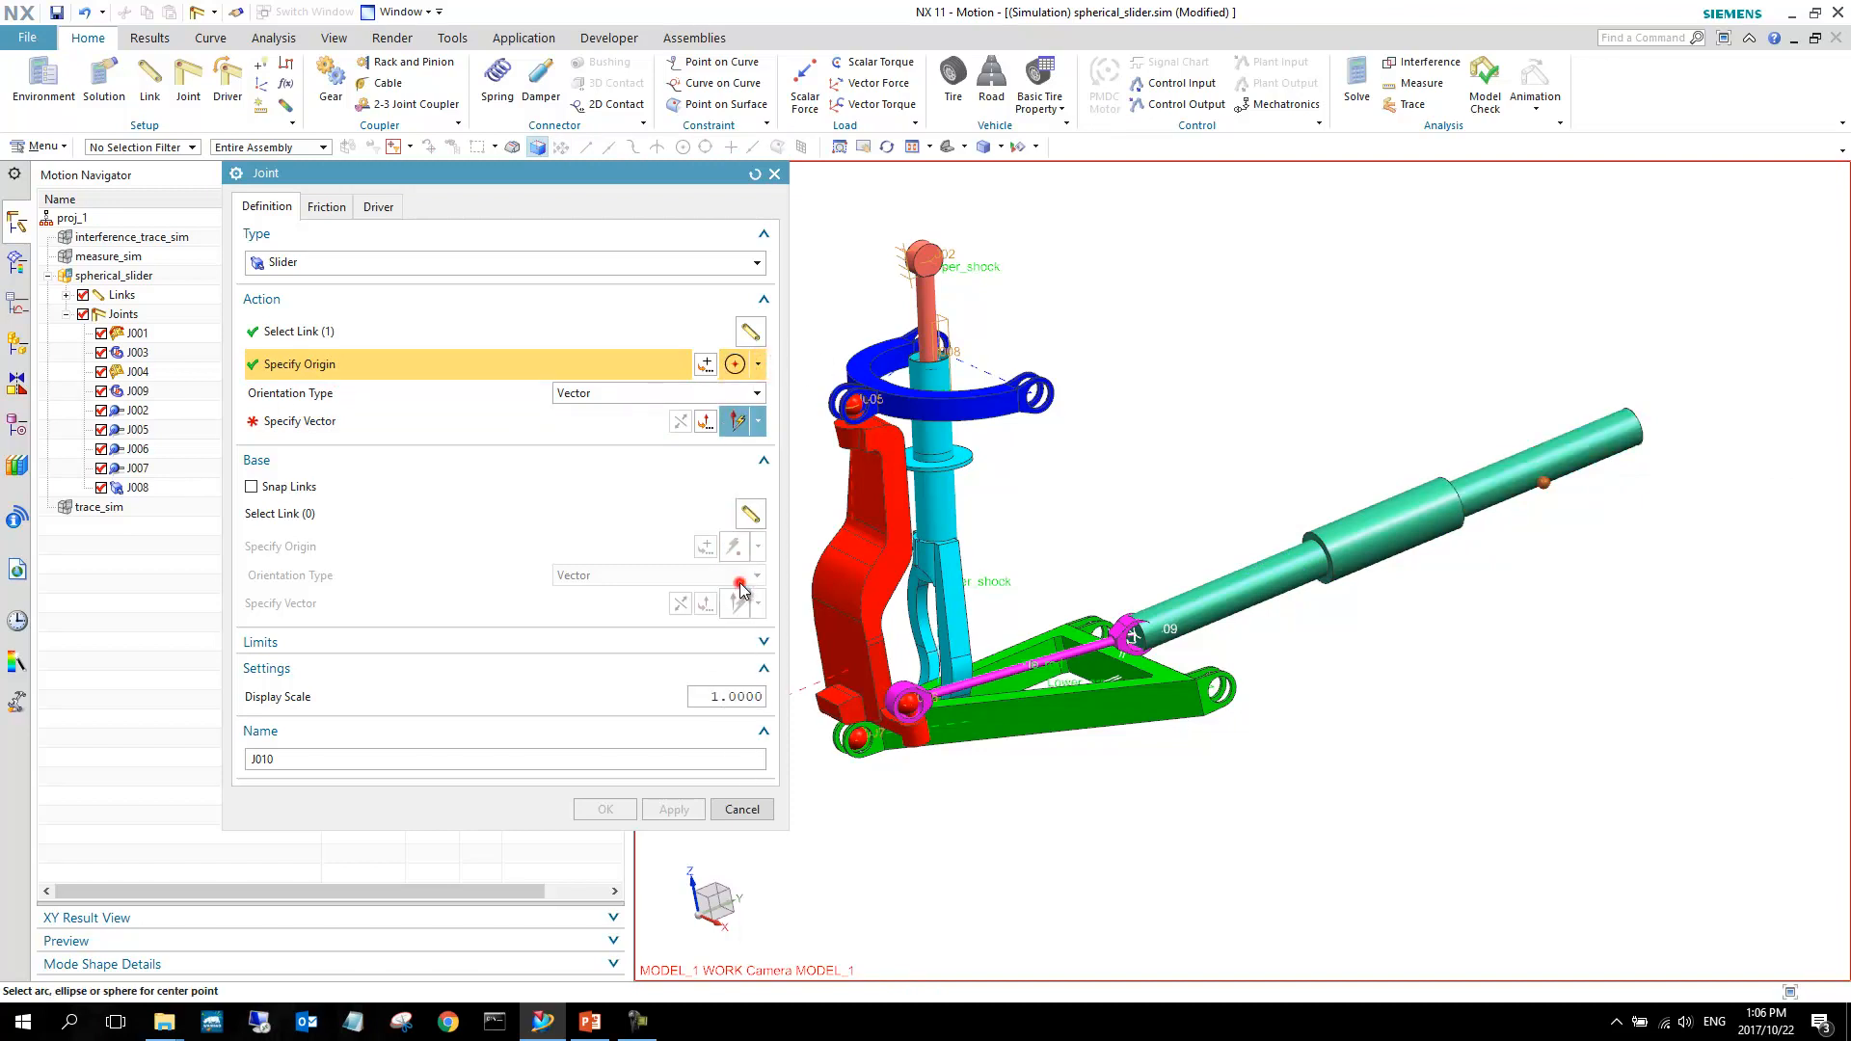
{"action": "left_click", "coordinate": [1453, 525]}
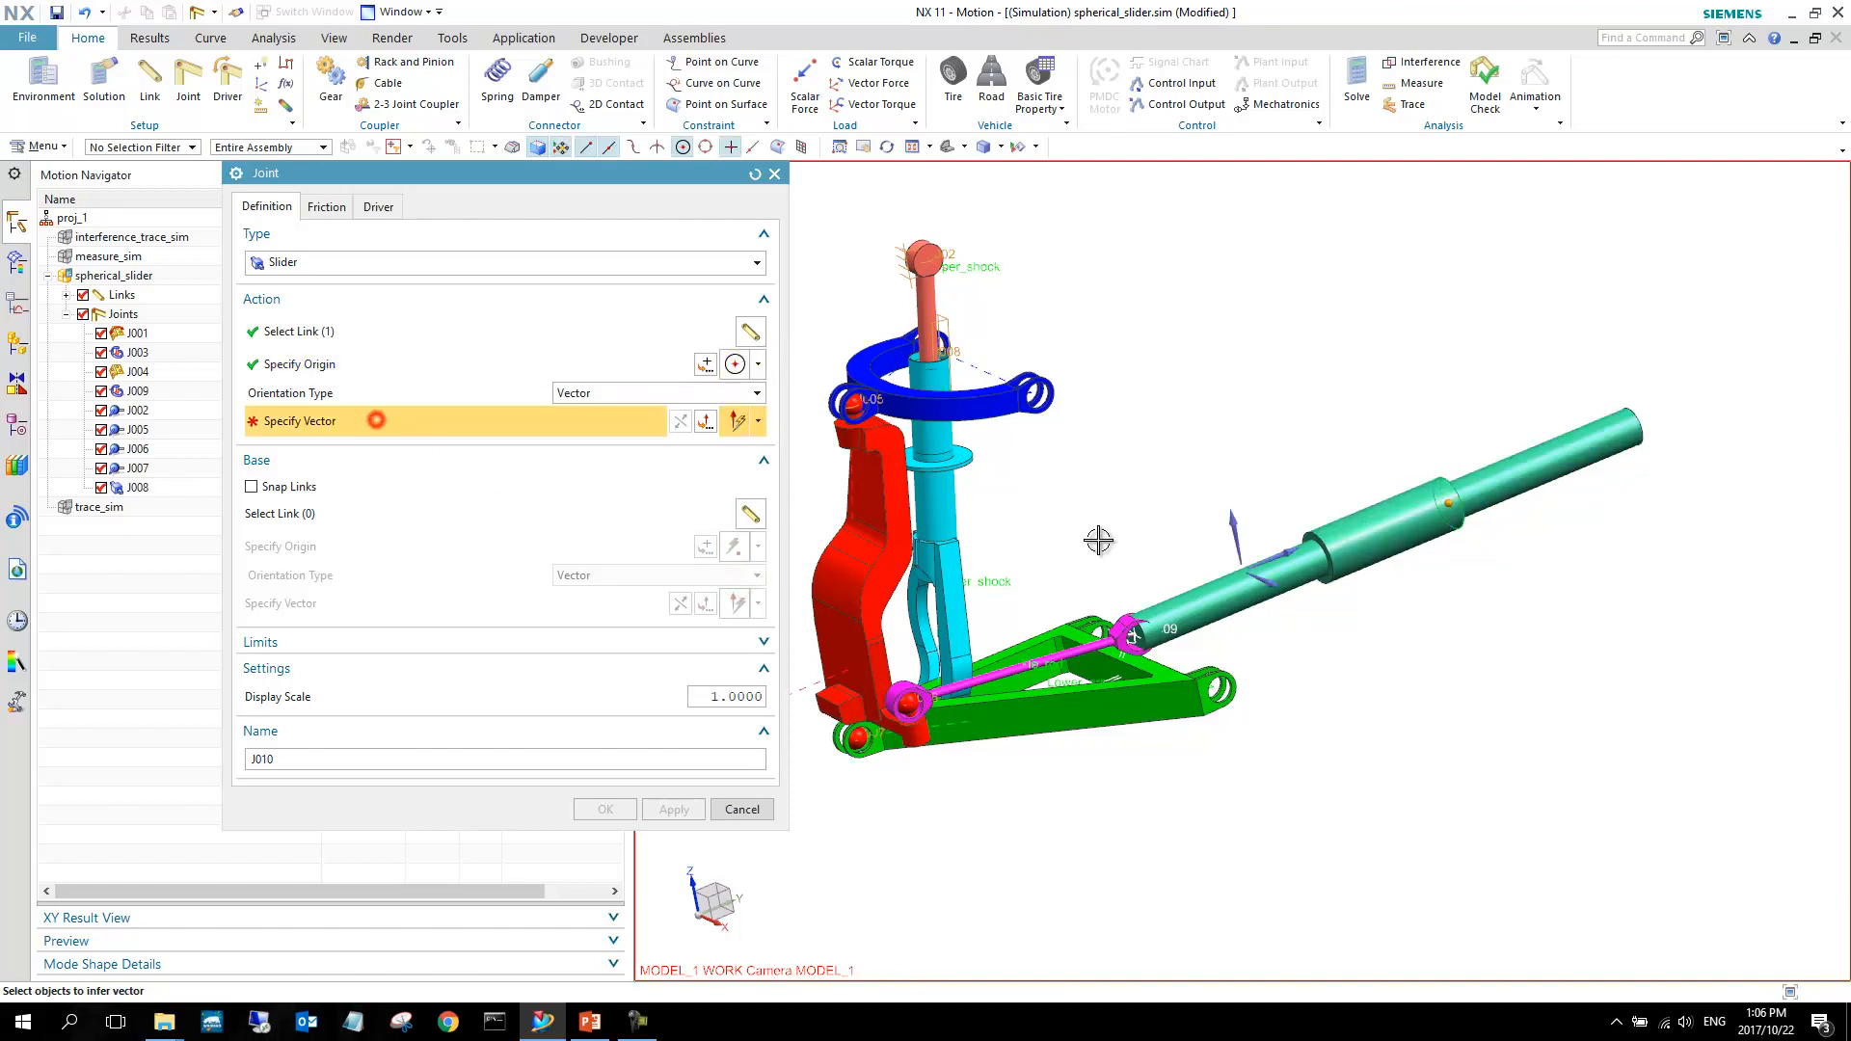
{"action": "left_click", "coordinate": [1541, 477]}
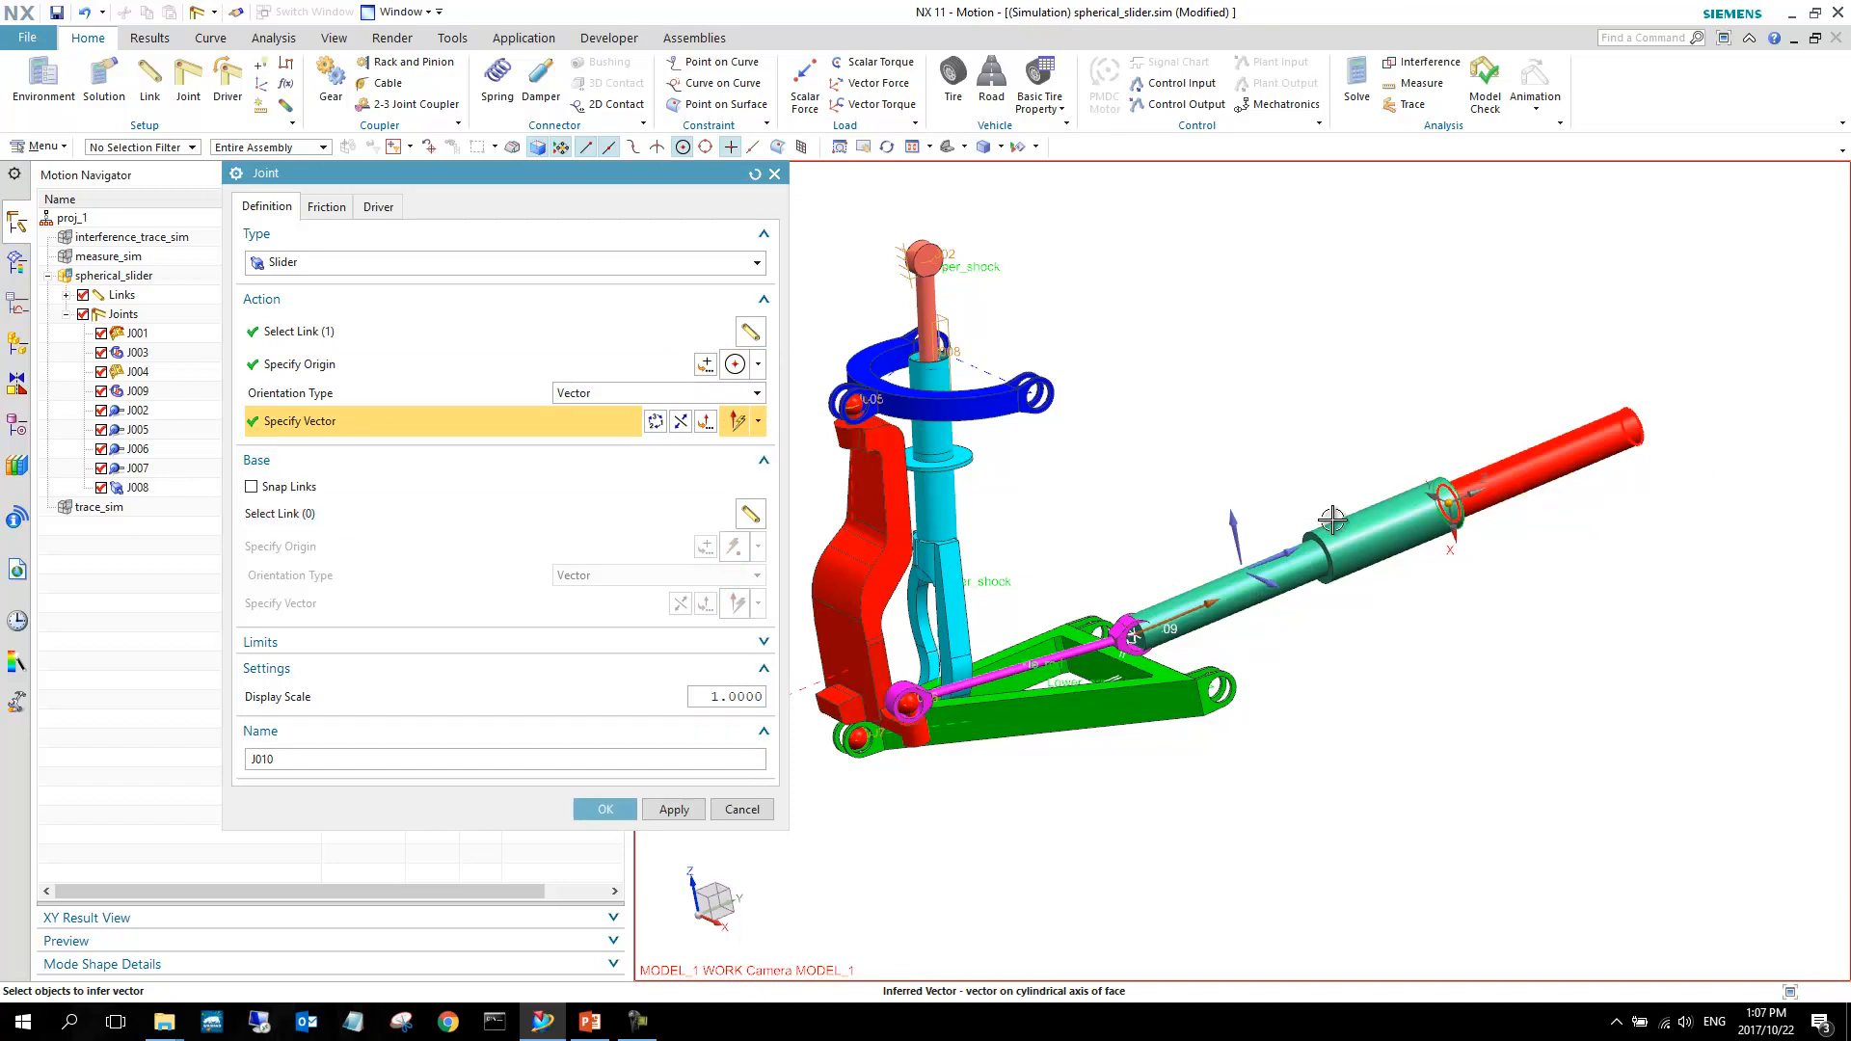
{"action": "left_click", "coordinate": [603, 810]}
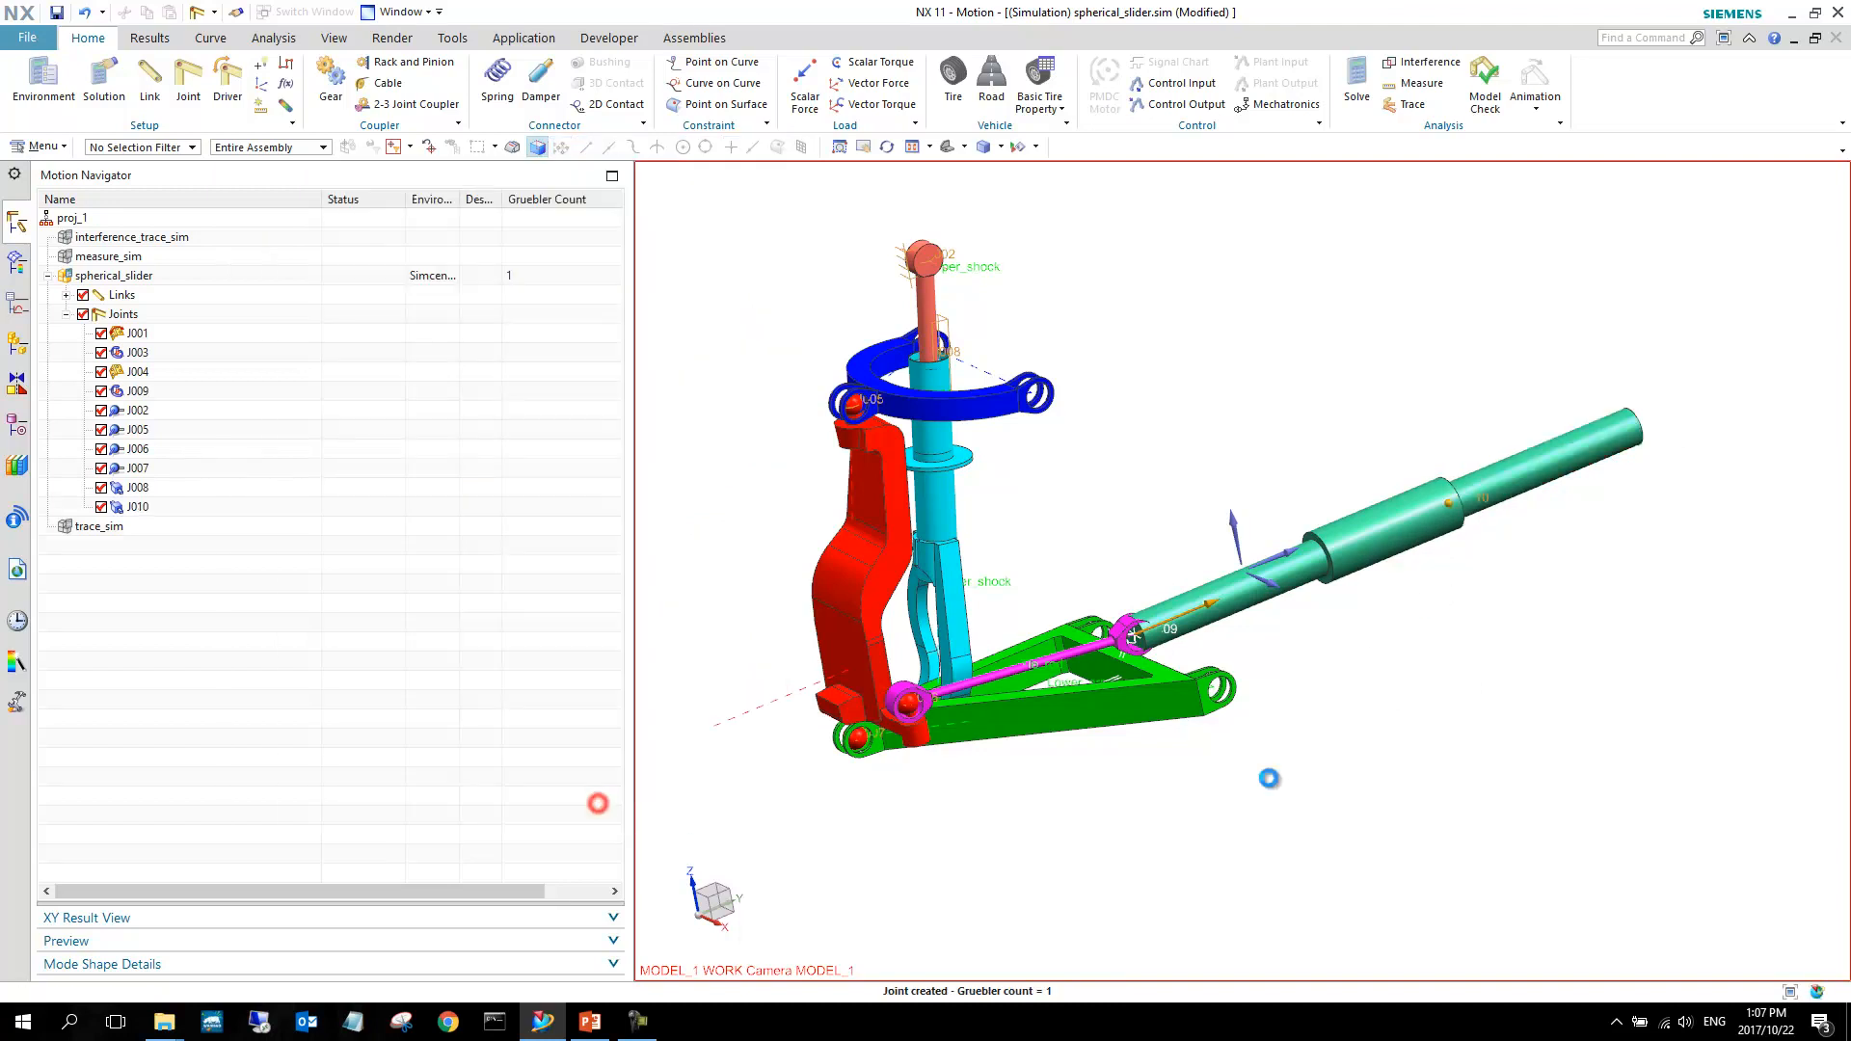
Highlight the new slider joint and examine its symbol on the steering rack.
{"action": "left_click", "coordinate": [194, 507]}
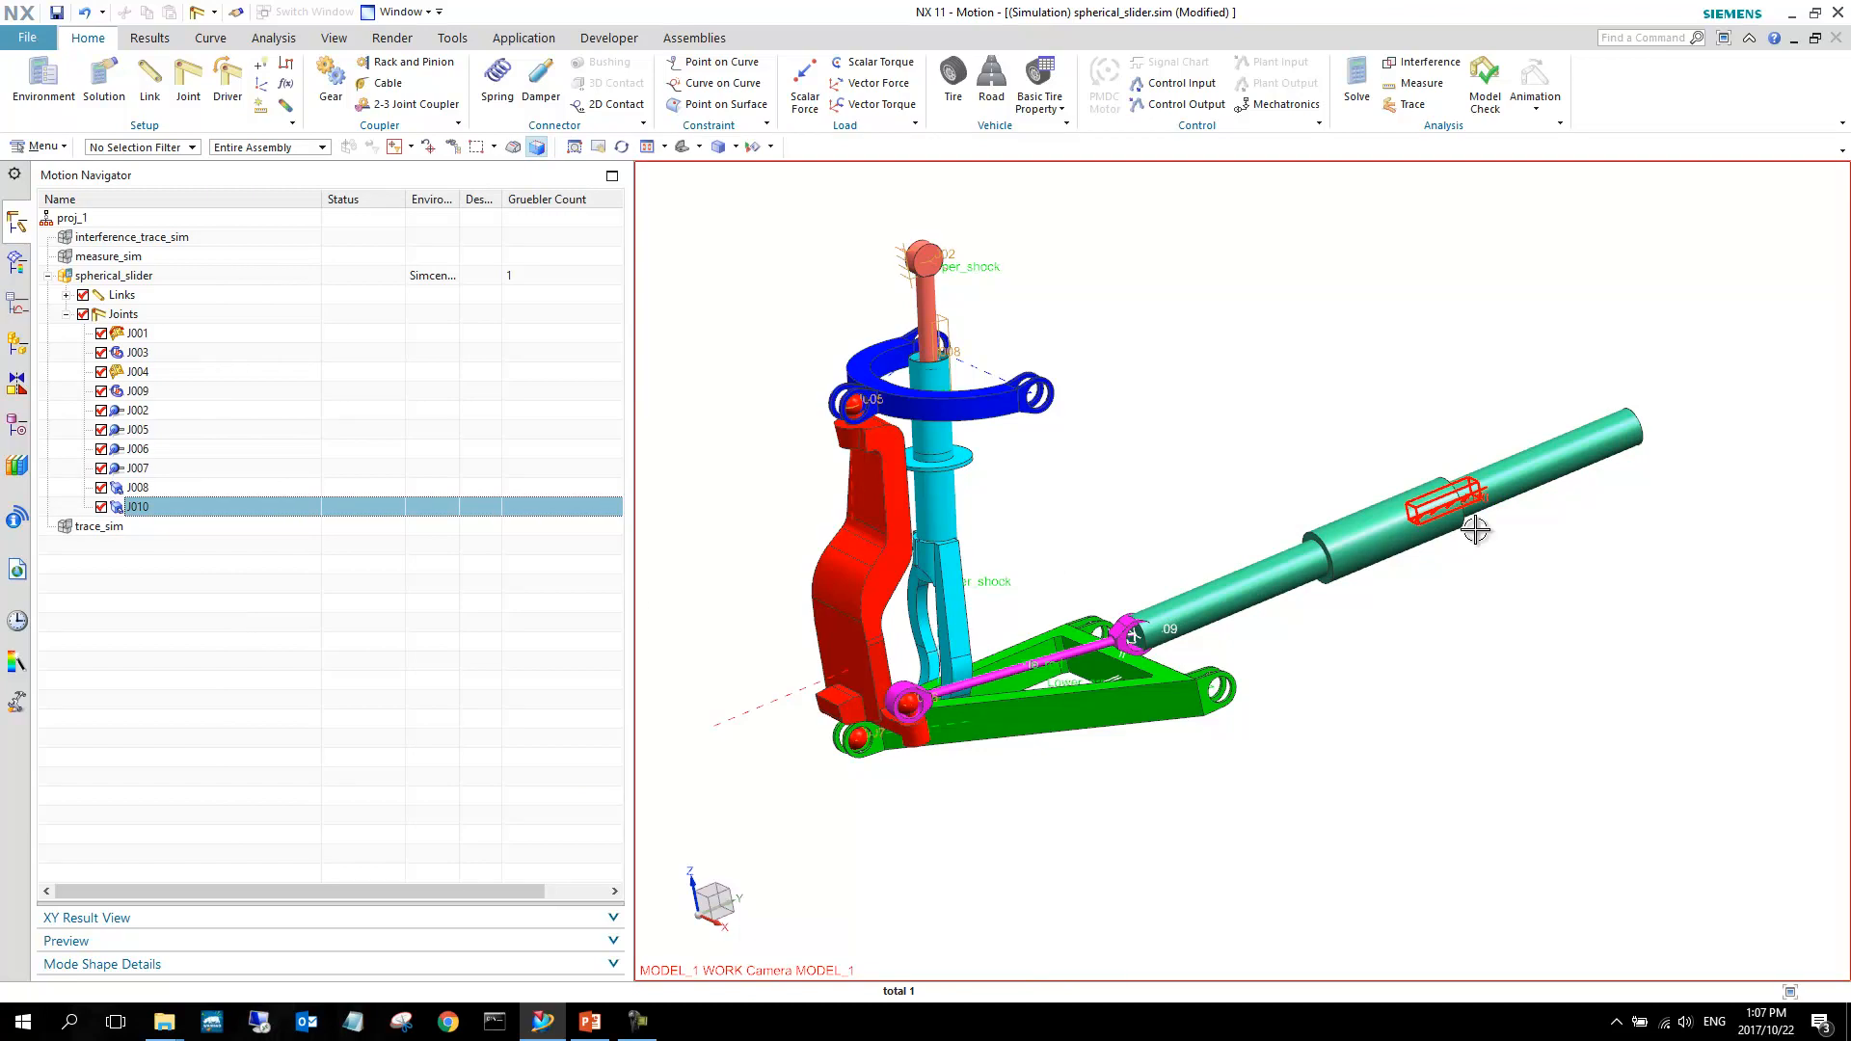
{"action": "scroll", "coordinate": [1475, 497], "scroll_direction": "up", "scroll_amount": 4}
{"action": "middle_click_drag", "start_coordinate": [1413, 464], "coordinate": [1459, 479]}
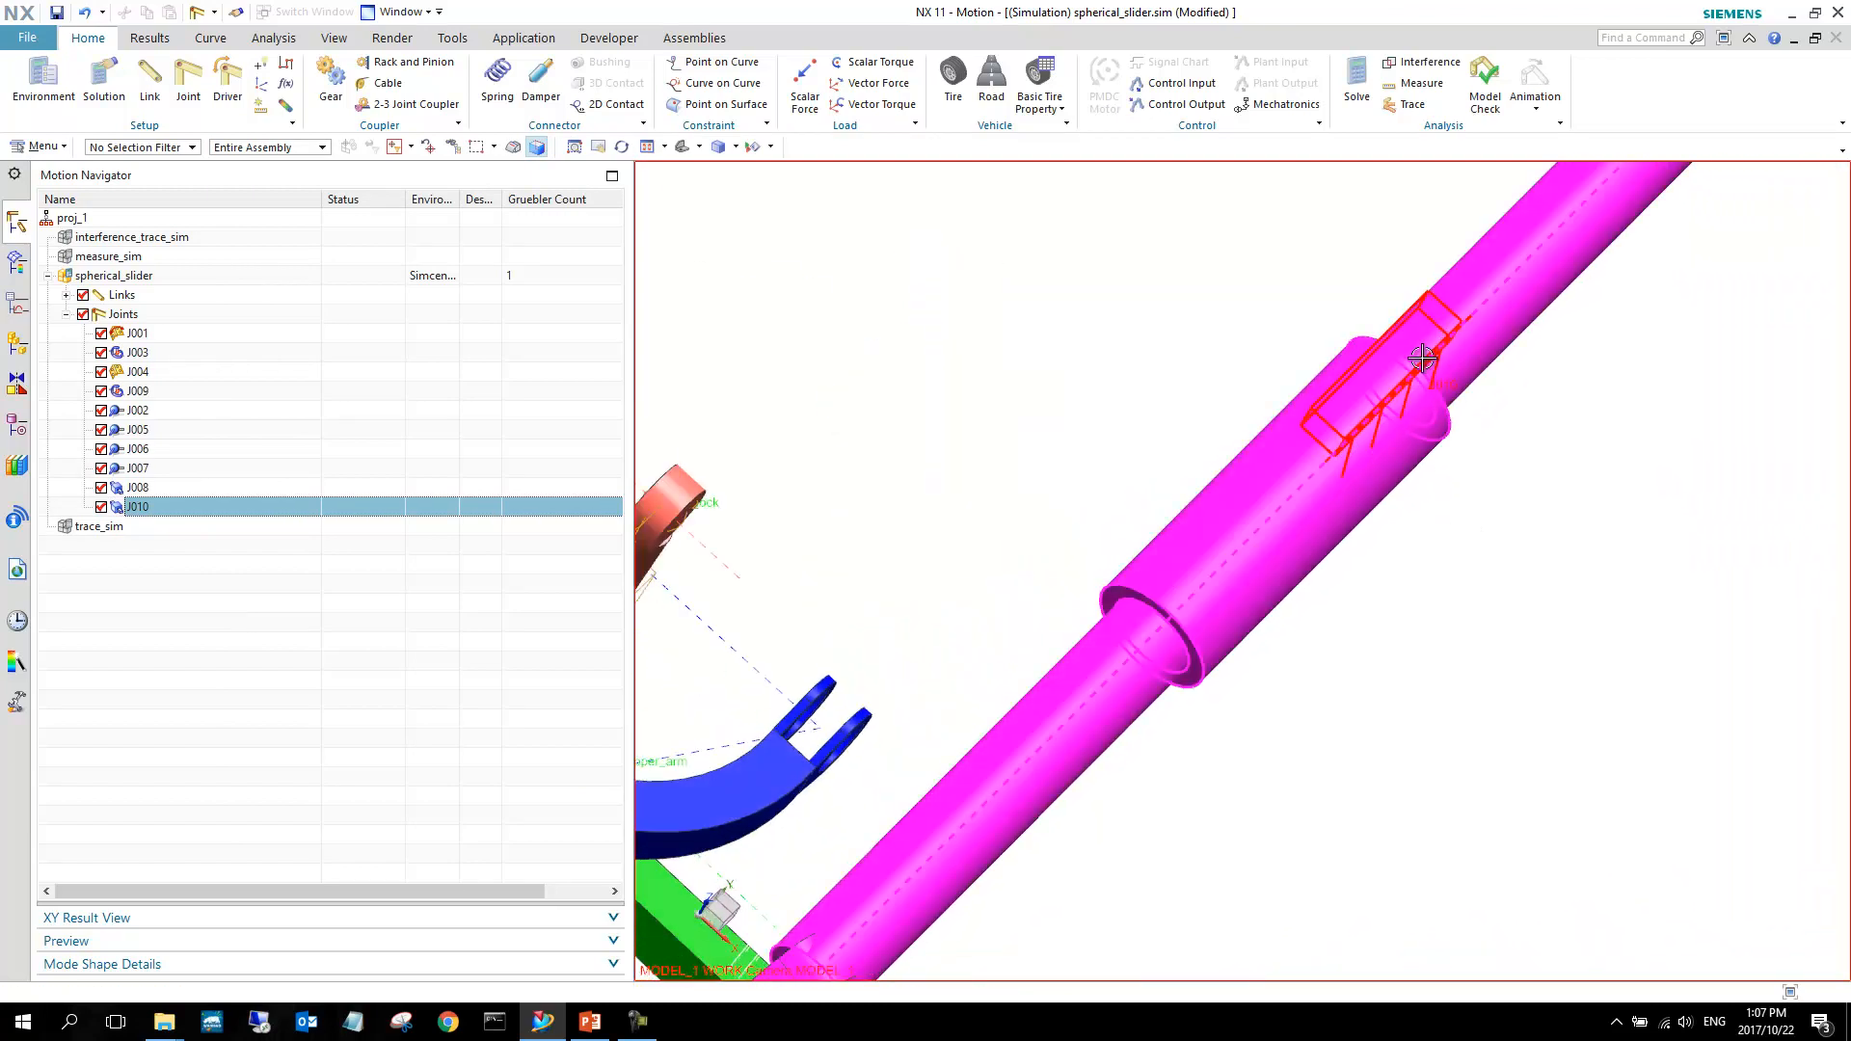
{"action": "scroll", "coordinate": [1354, 513], "scroll_direction": "down", "scroll_amount": 4}
{"action": "middle_click_drag", "start_coordinate": [1354, 513], "coordinate": [1318, 430]}
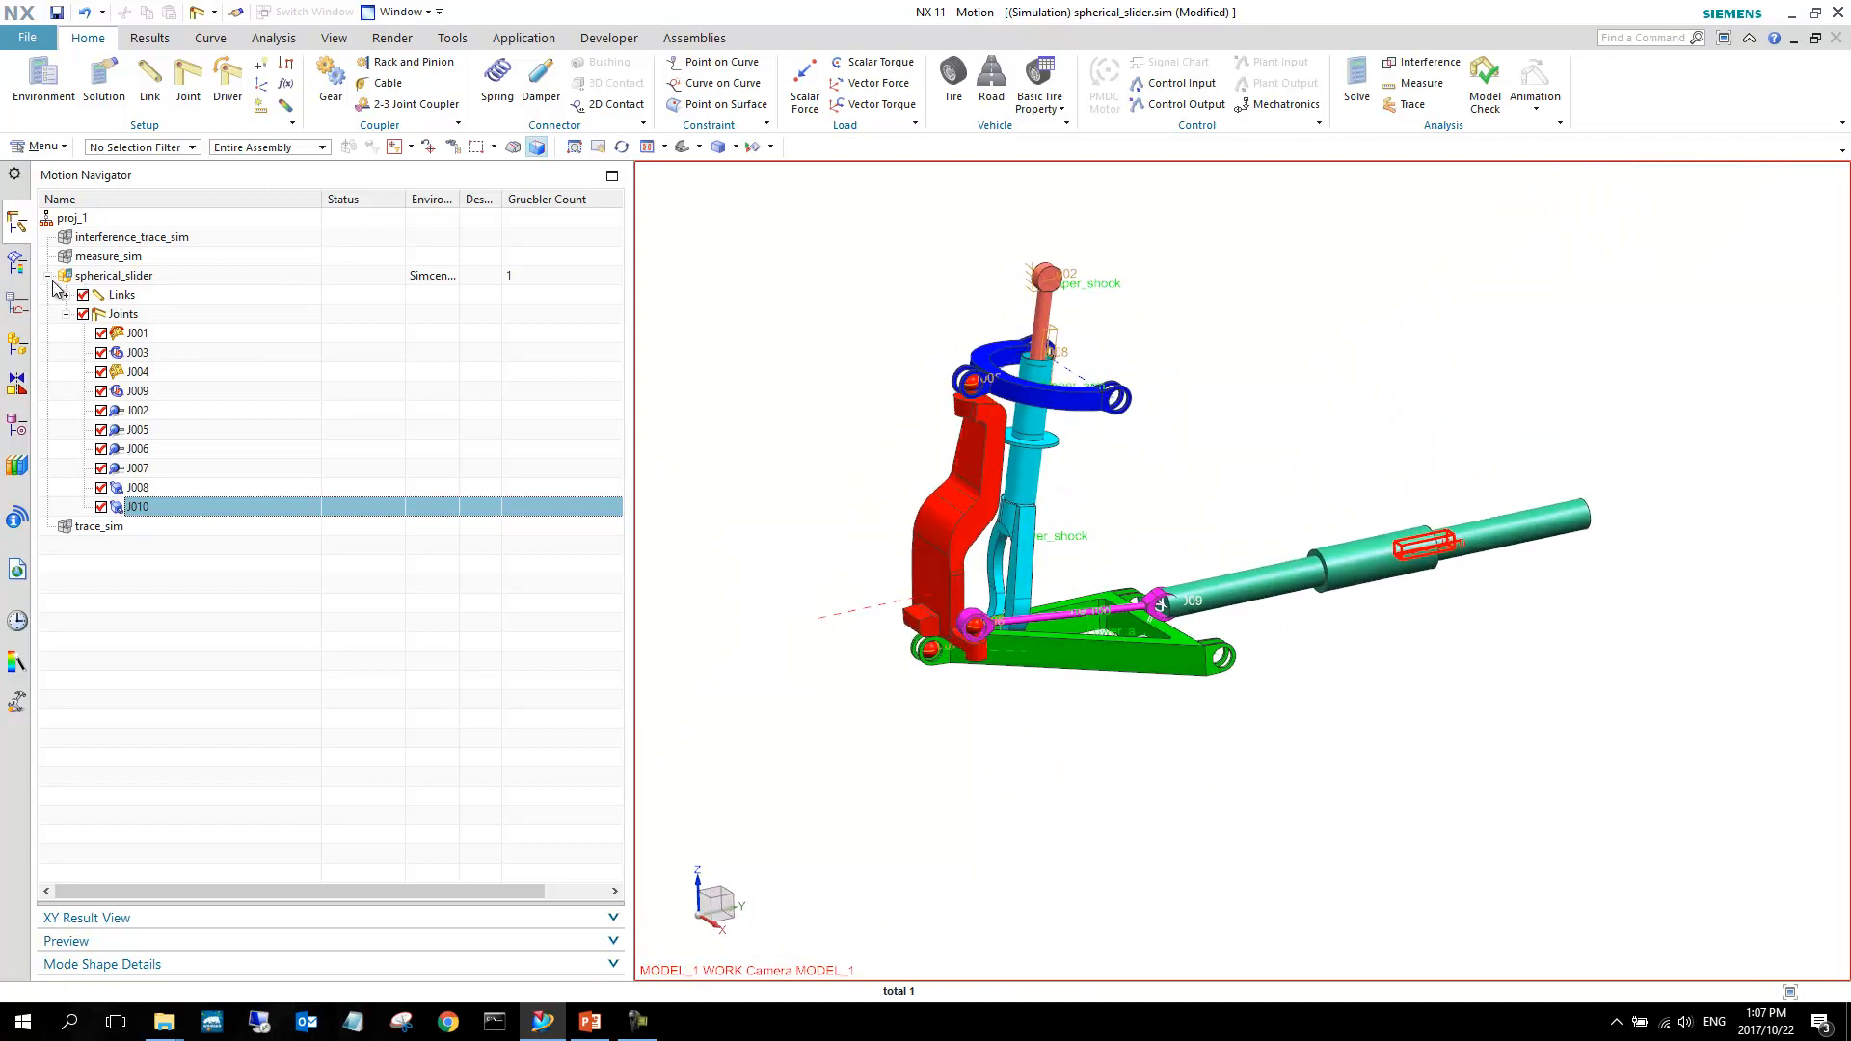
Create a new solution for the spherical_slider simulation with a time of 10 sec and 1000 steps.
{"action": "right_click", "coordinate": [120, 278]}
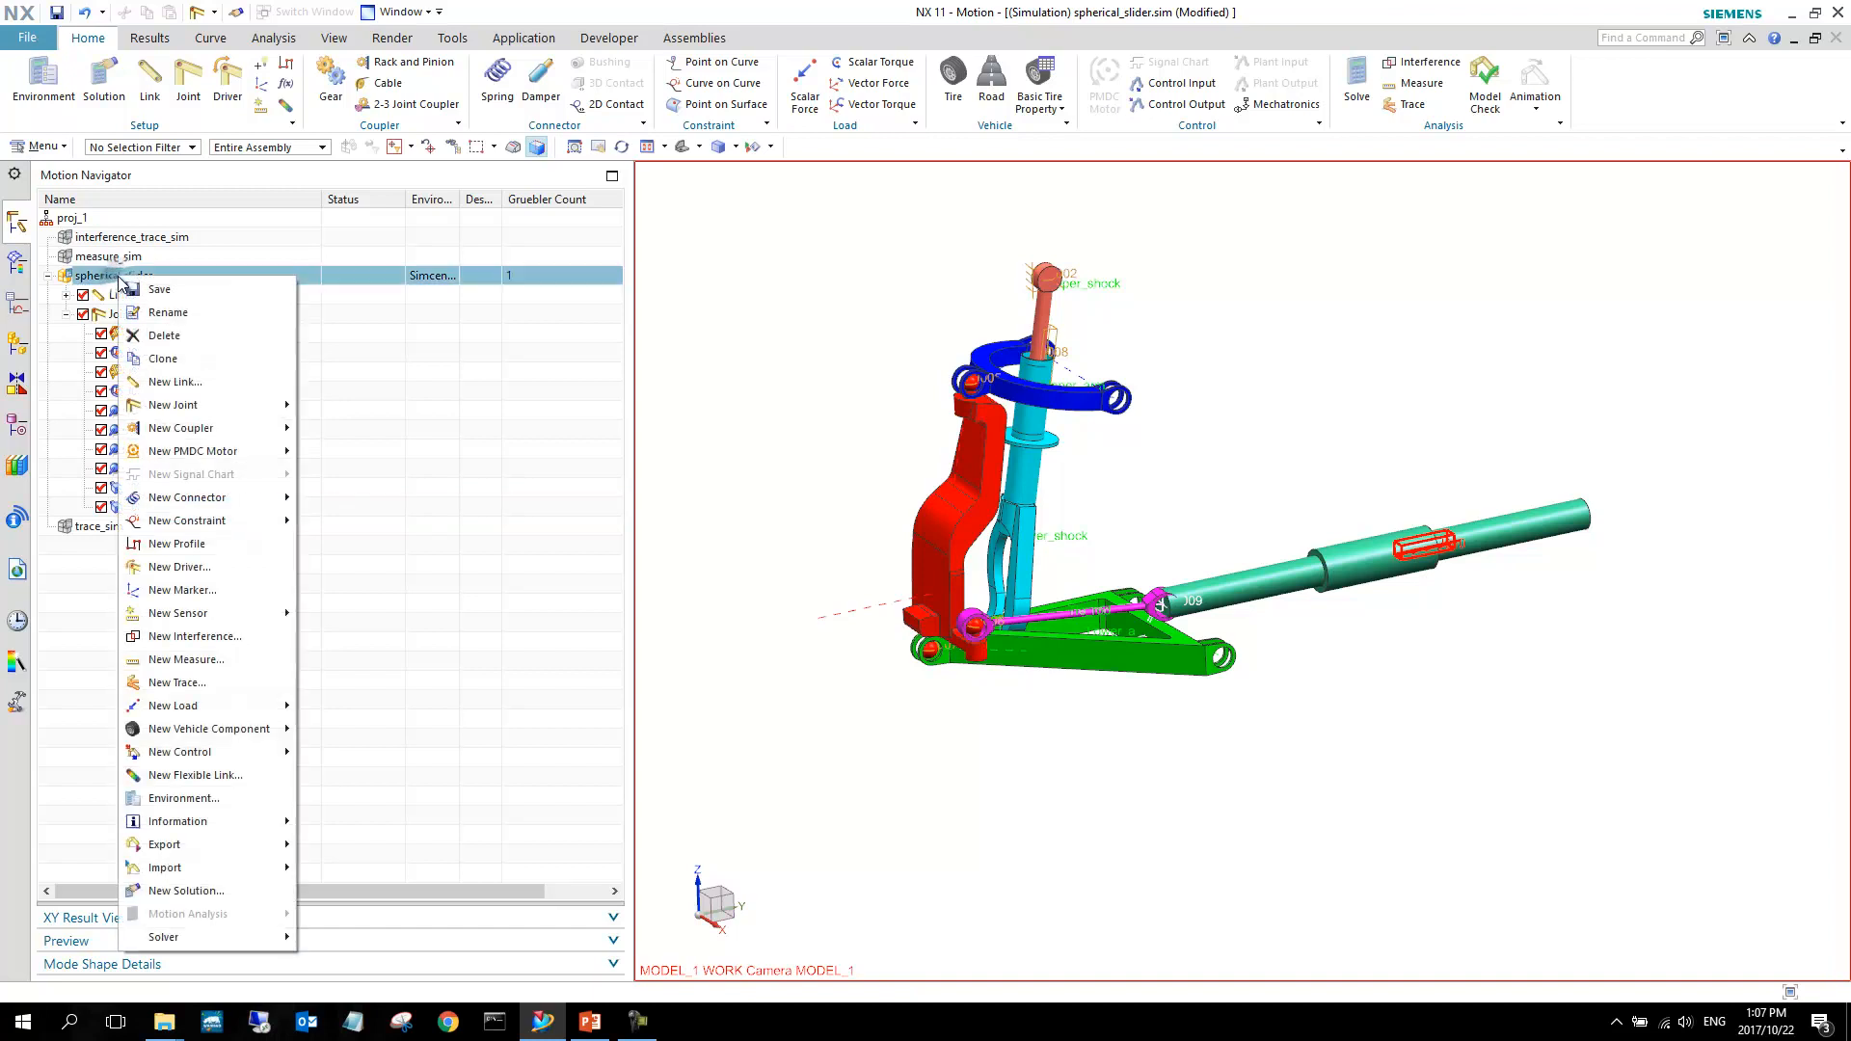
{"action": "left_click", "coordinate": [193, 890]}
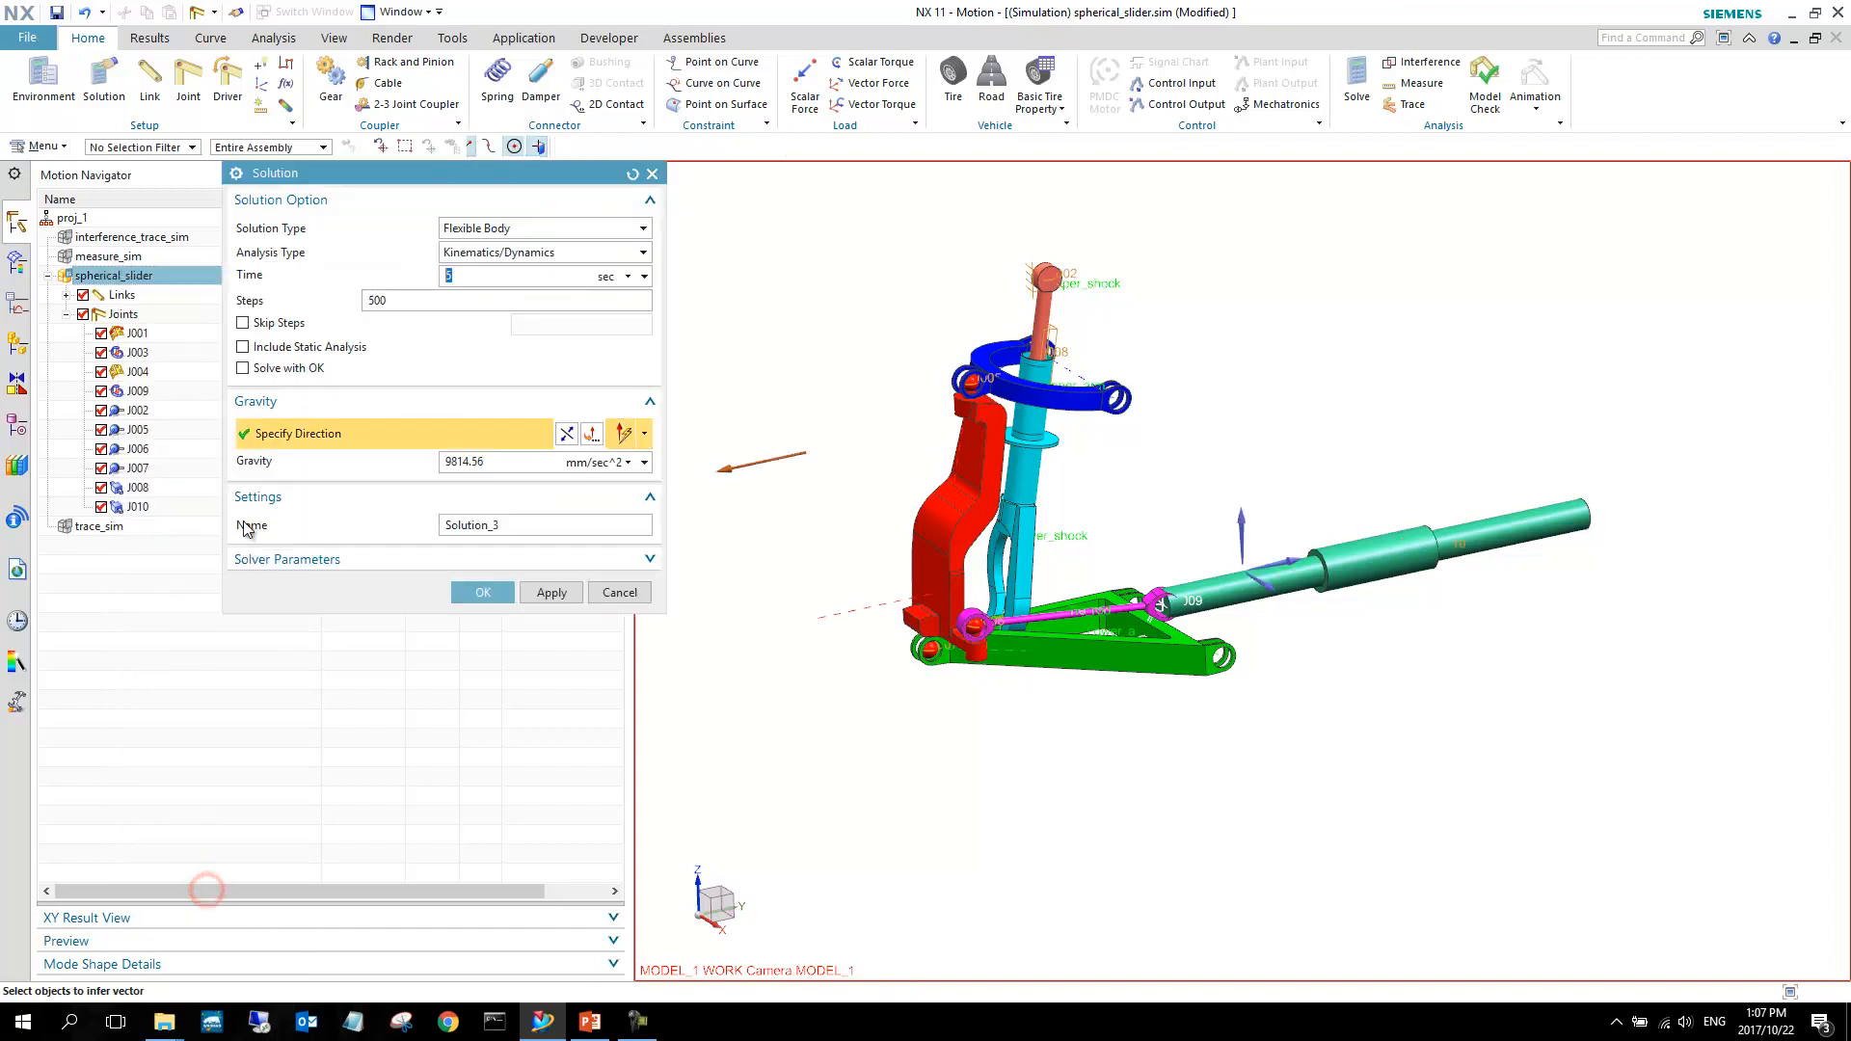
{"action": "left_click", "coordinate": [464, 274]}
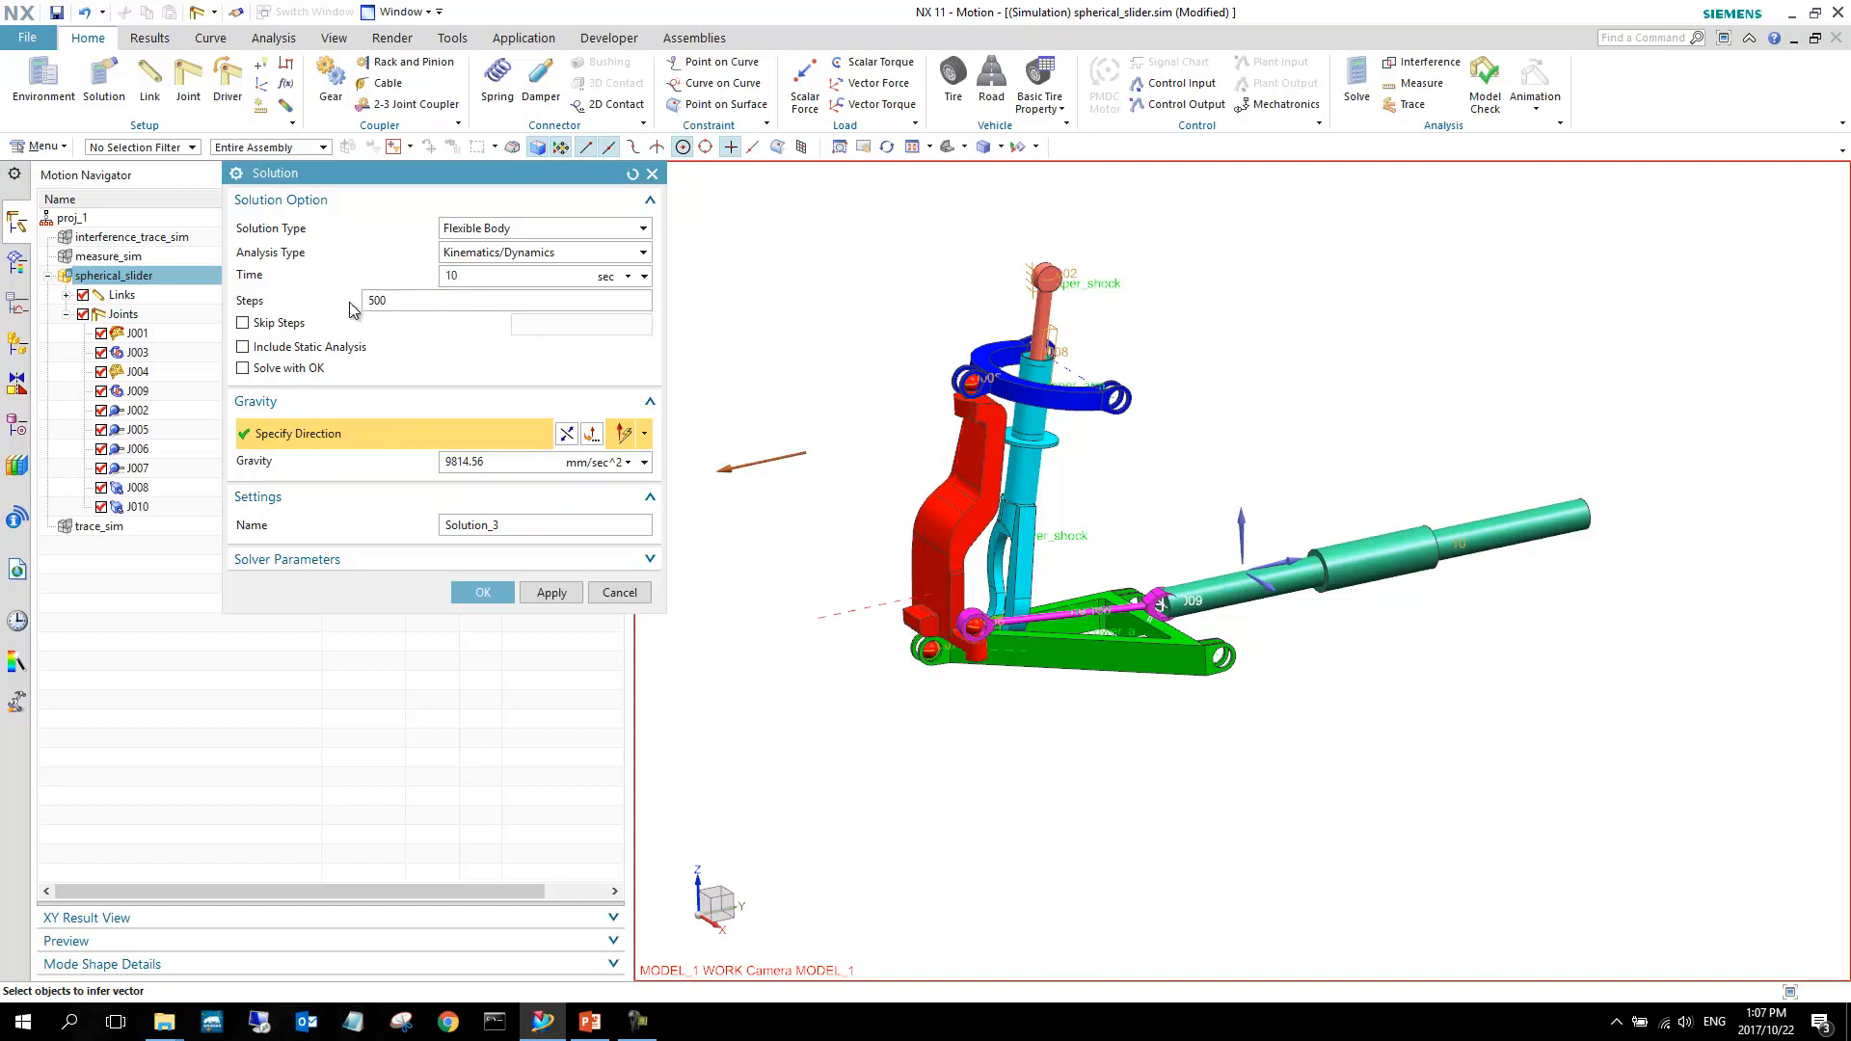
{"action": "type", "text": "1000"}
{"action": "left_click", "coordinate": [483, 592]}
Try to solve the new solution.
{"action": "right_click", "coordinate": [154, 527]}
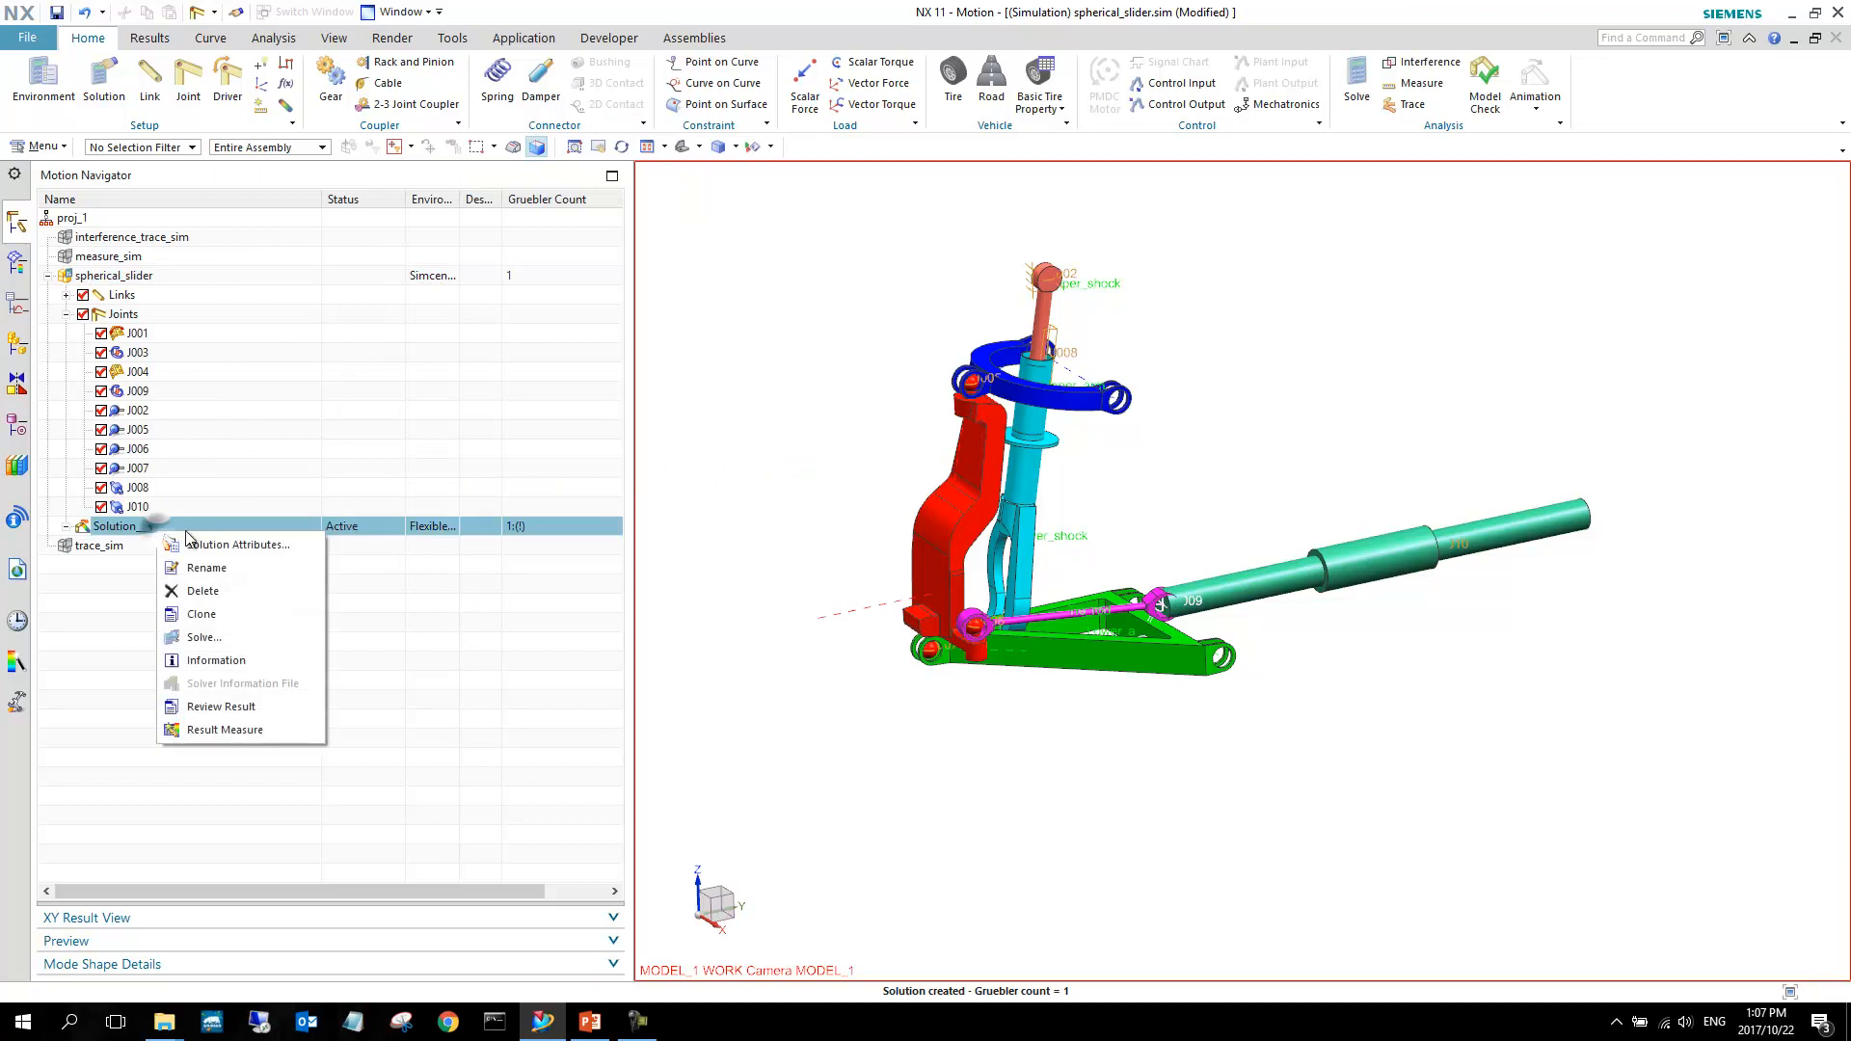
{"action": "left_click", "coordinate": [214, 633]}
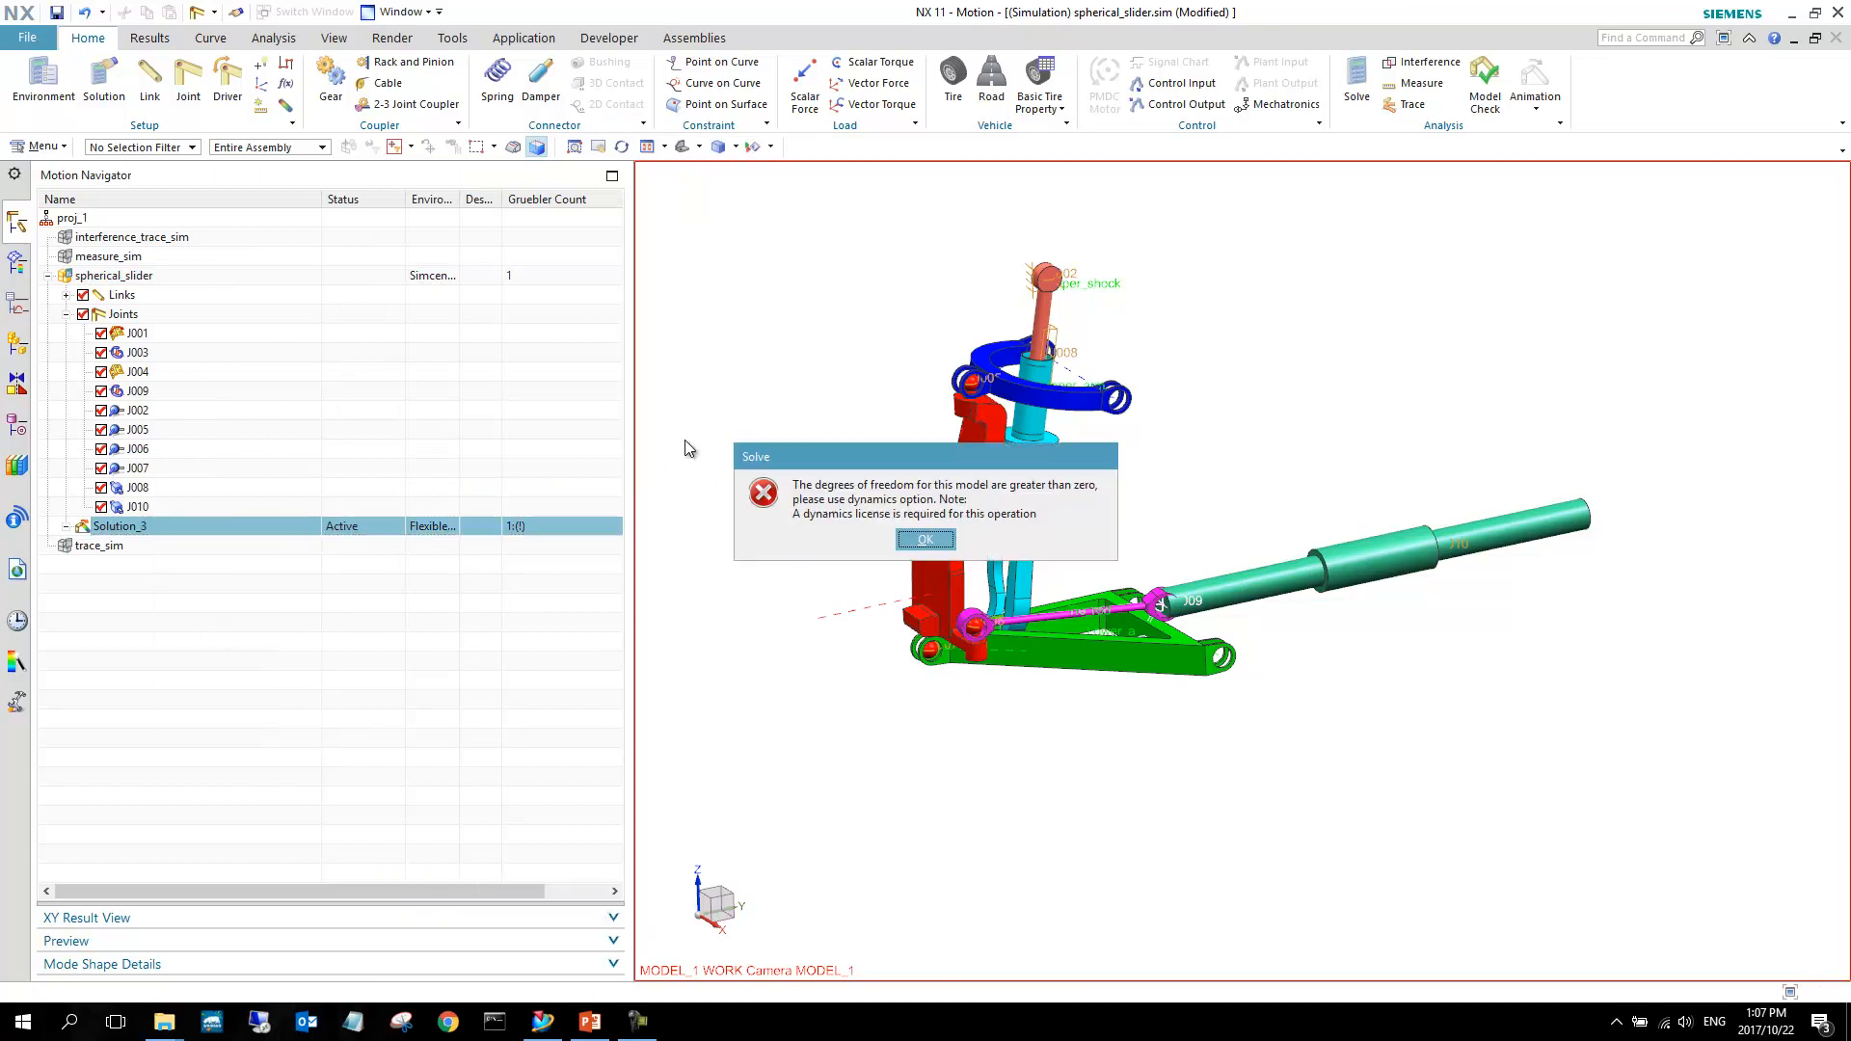
{"action": "left_click", "coordinate": [927, 541]}
{"action": "left_click", "coordinate": [926, 541]}
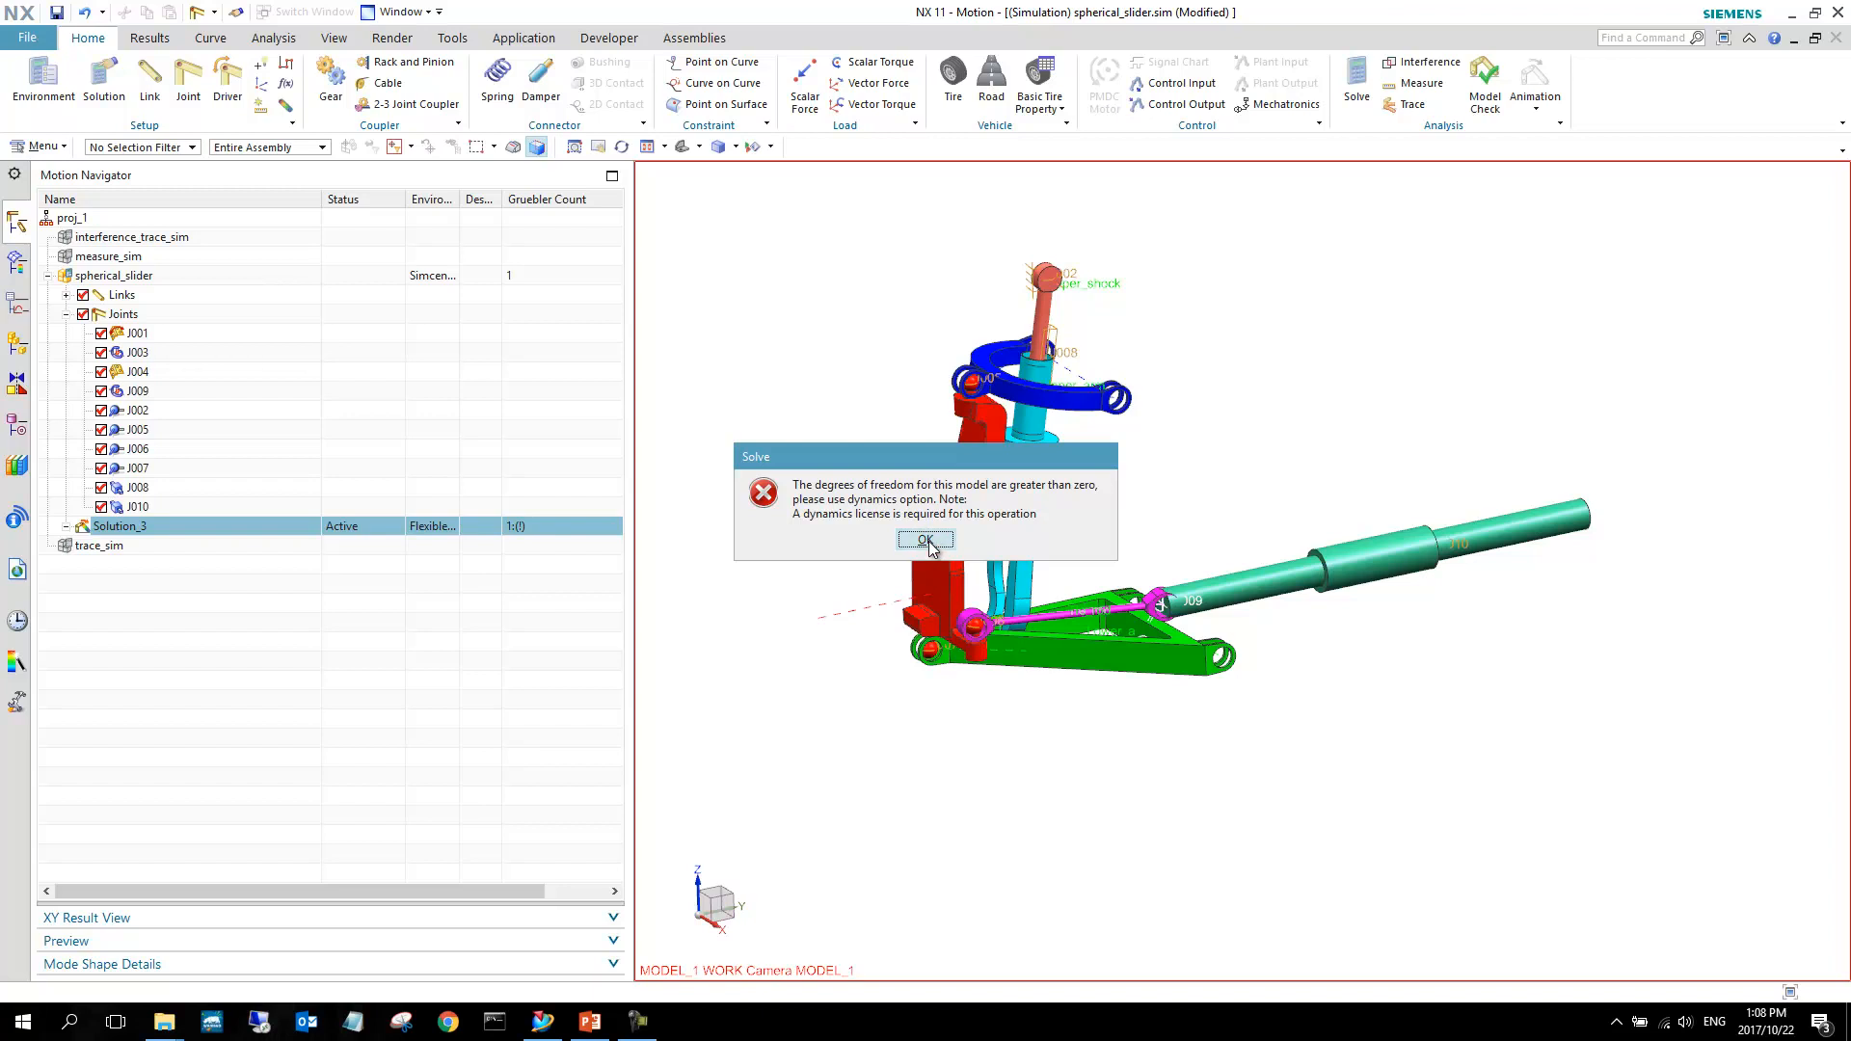
{"action": "left_click", "coordinate": [928, 542]}
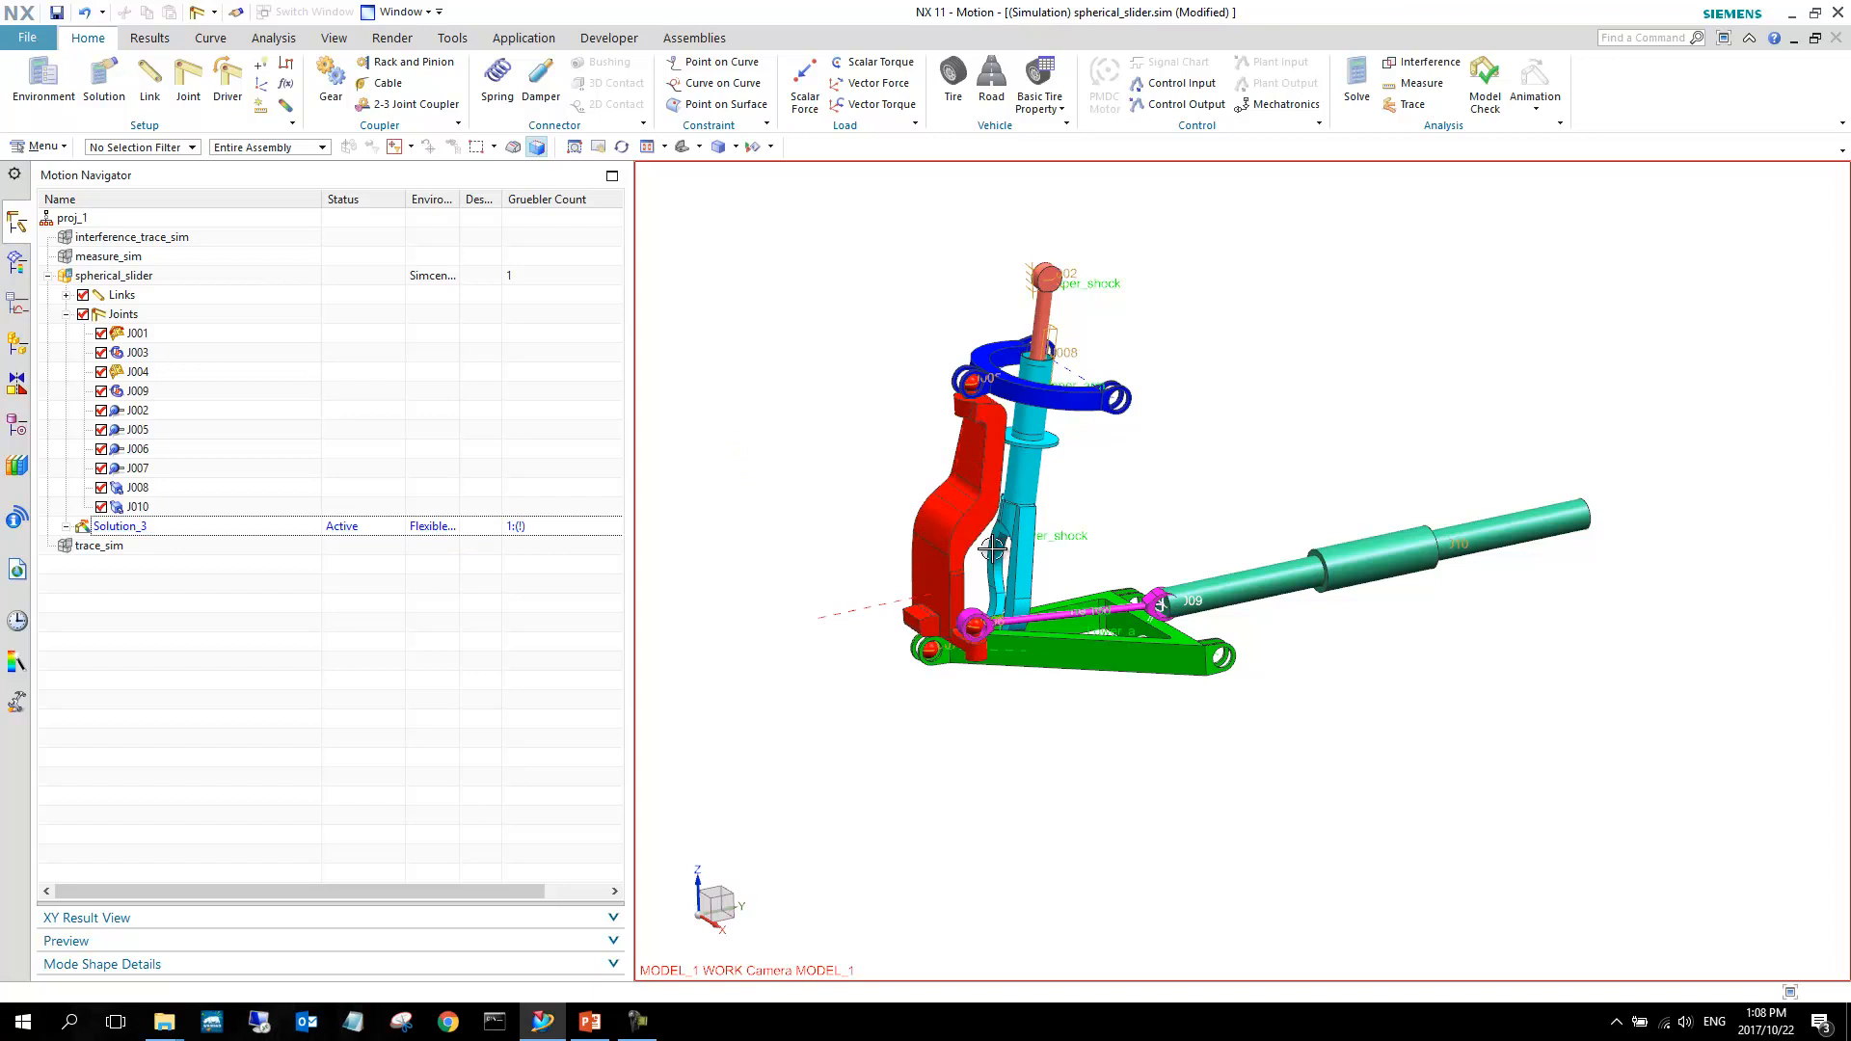
Edit the steering rack's slider joint to give it a Polynomial translation driver, keeping the default zero motion values.
{"action": "scroll", "coordinate": [1461, 546], "scroll_direction": "up", "scroll_amount": 5}
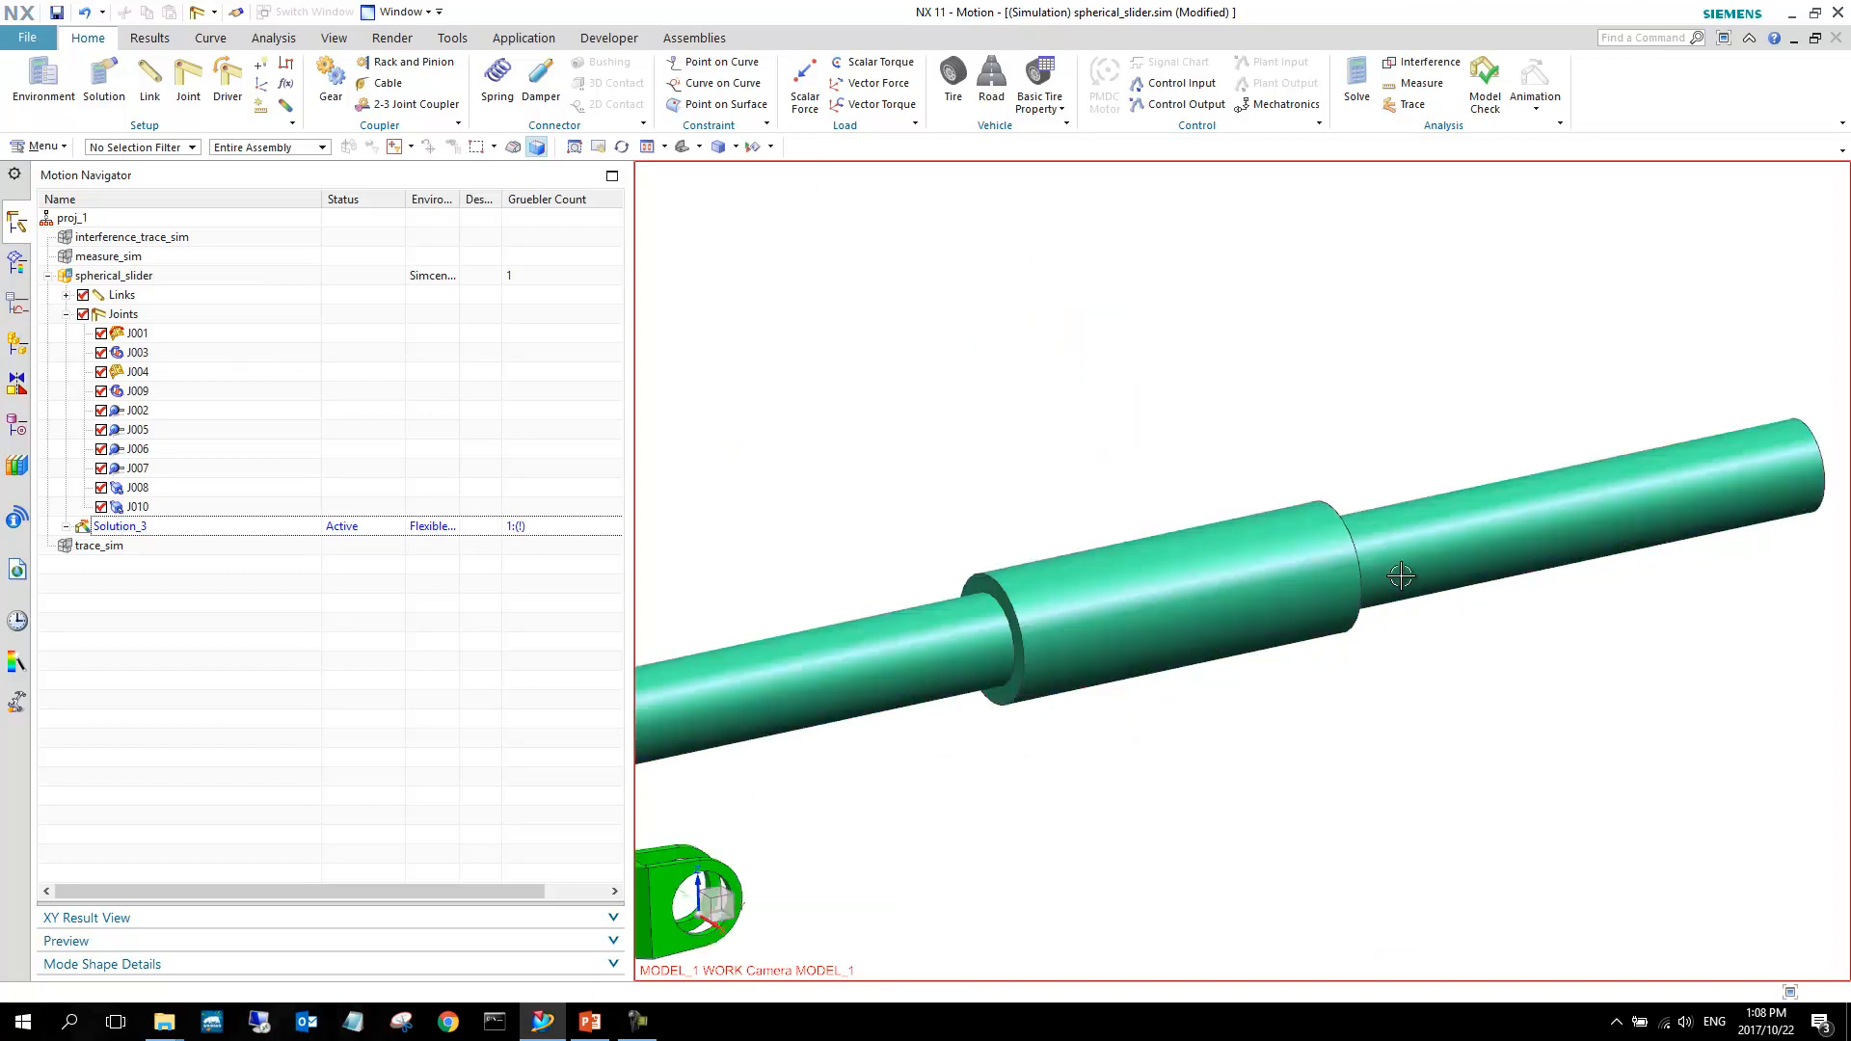
{"action": "left_click", "coordinate": [137, 507]}
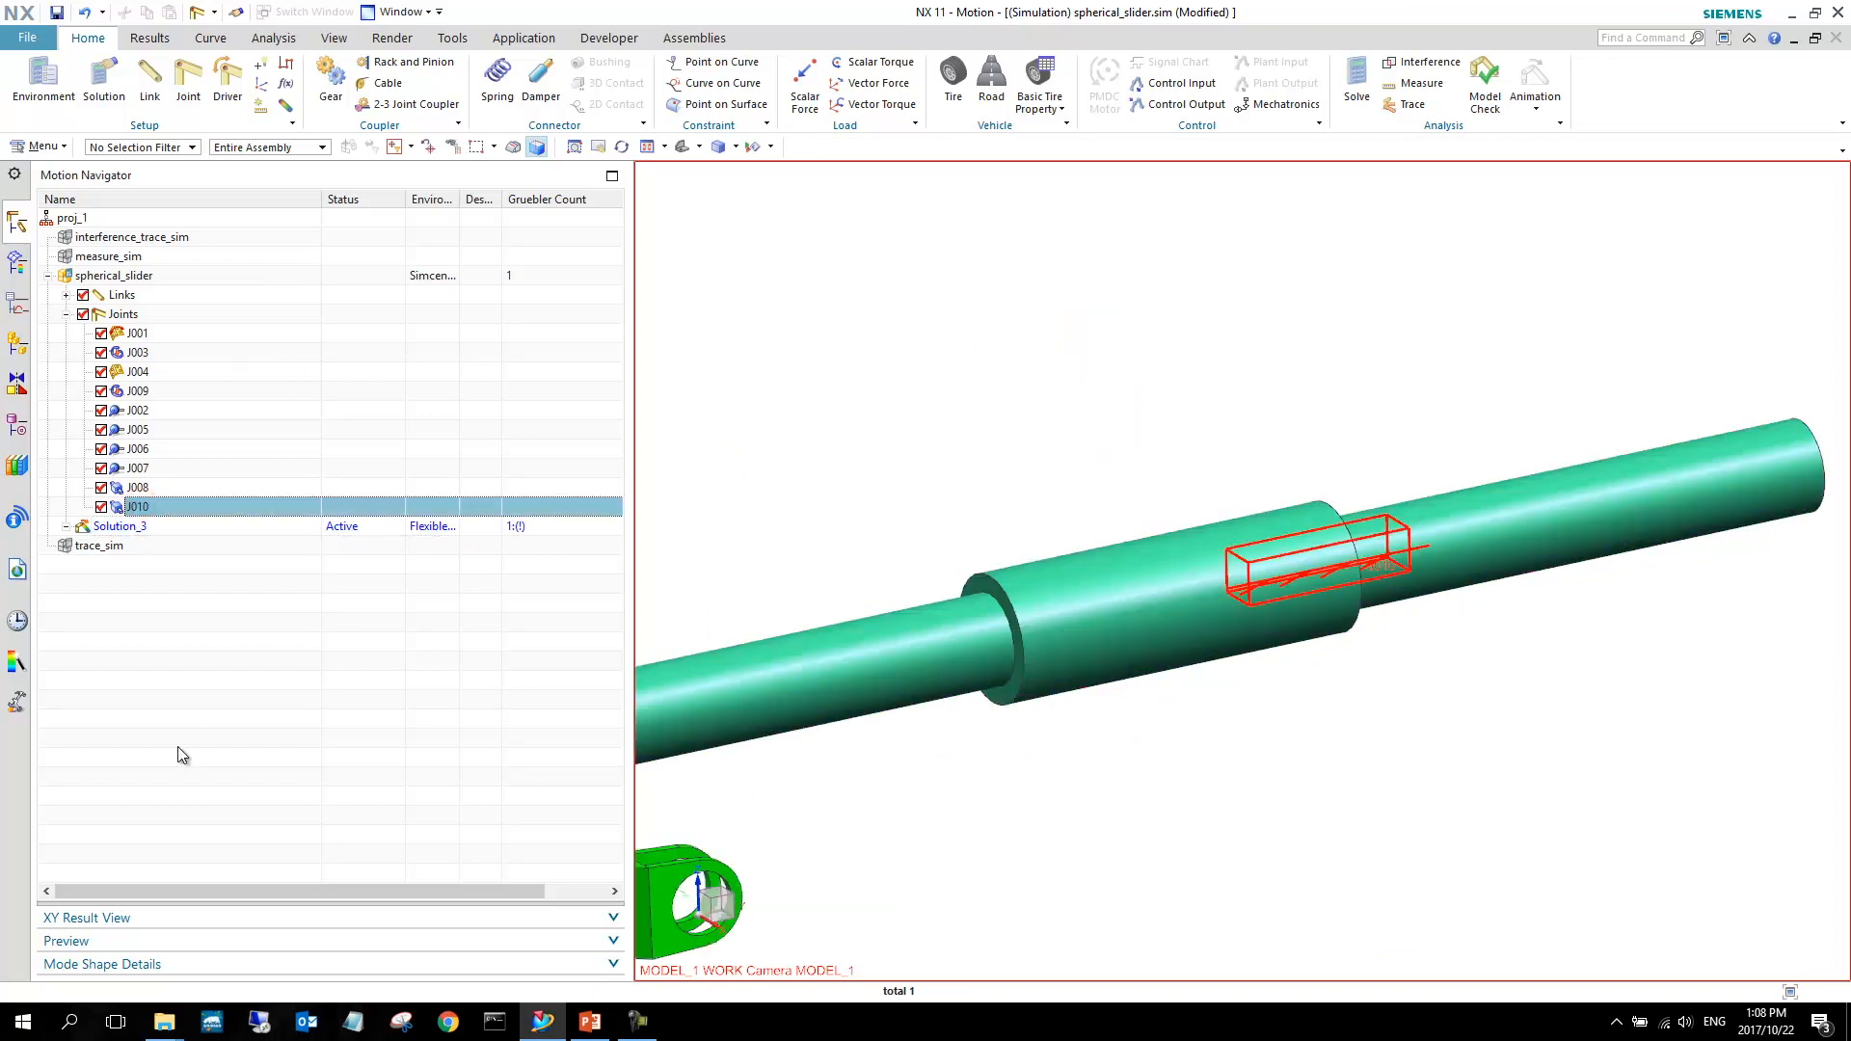
{"action": "right_click", "coordinate": [169, 503]}
{"action": "left_click", "coordinate": [200, 521]}
{"action": "left_click", "coordinate": [379, 206]}
{"action": "left_click", "coordinate": [331, 261]}
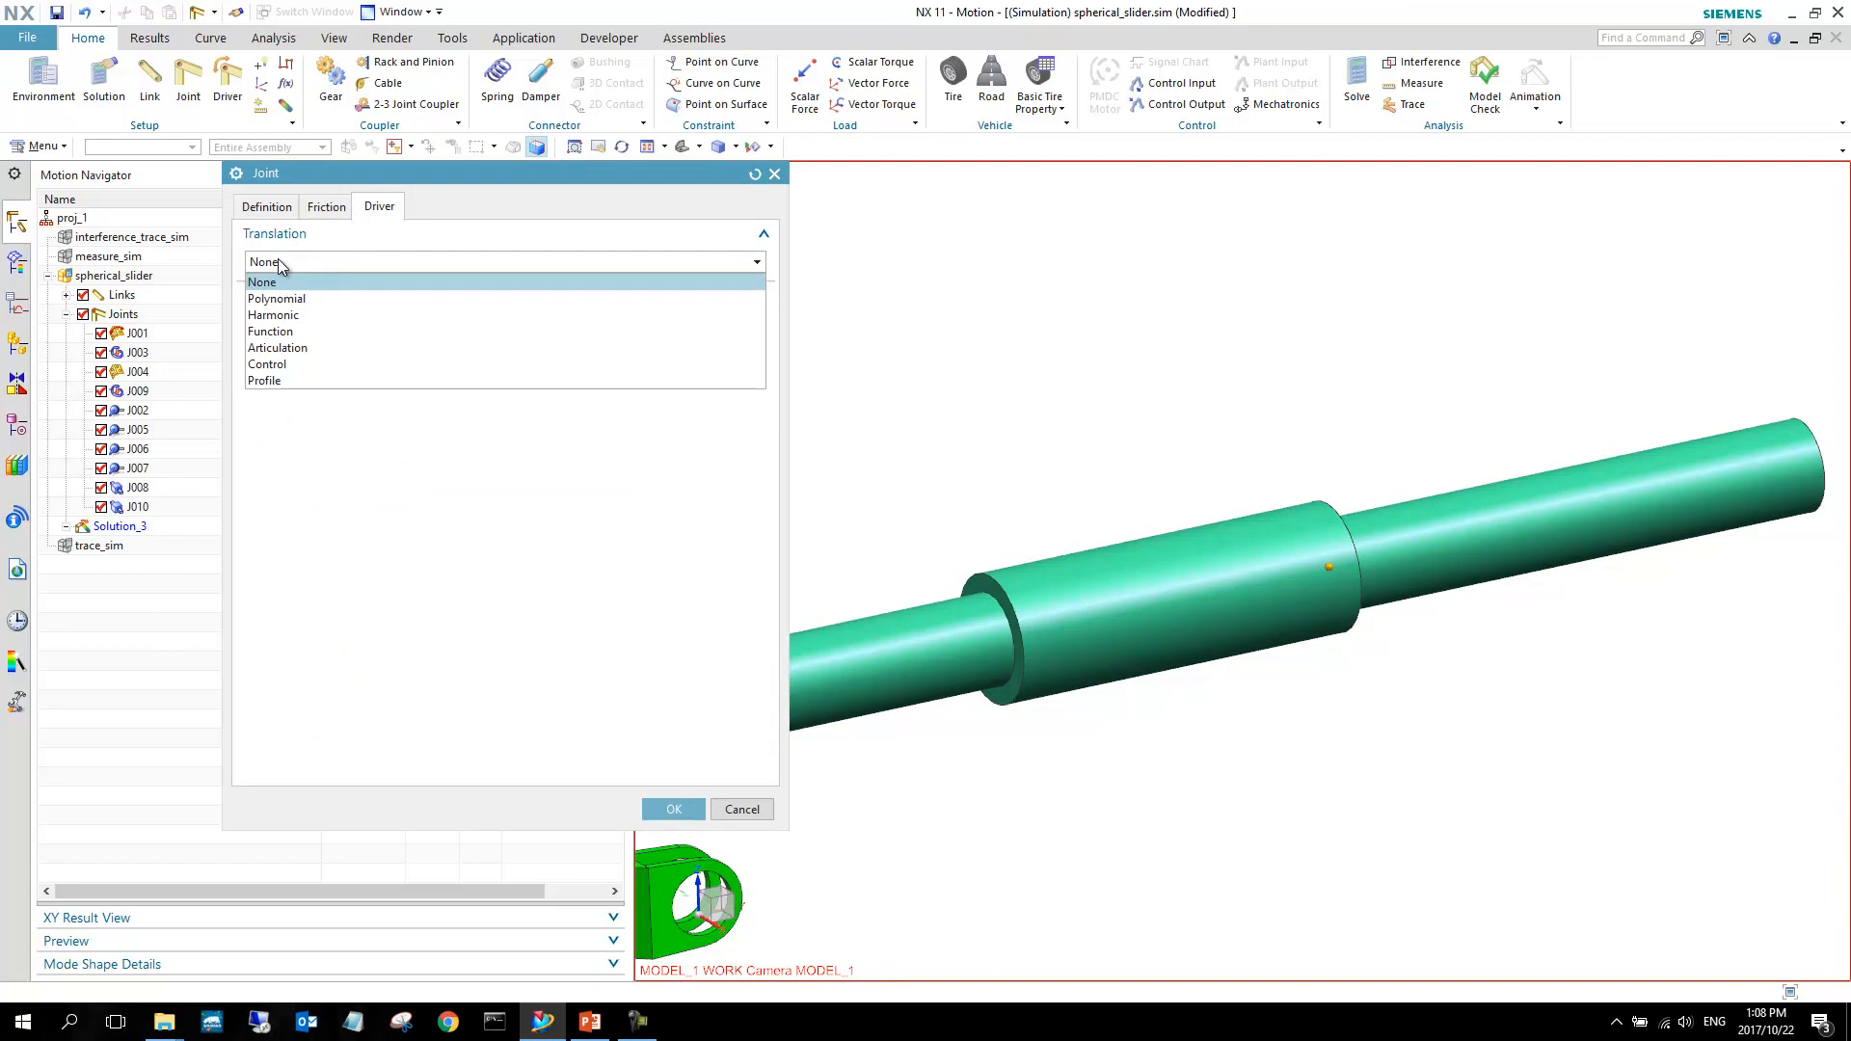
{"action": "left_click", "coordinate": [286, 299]}
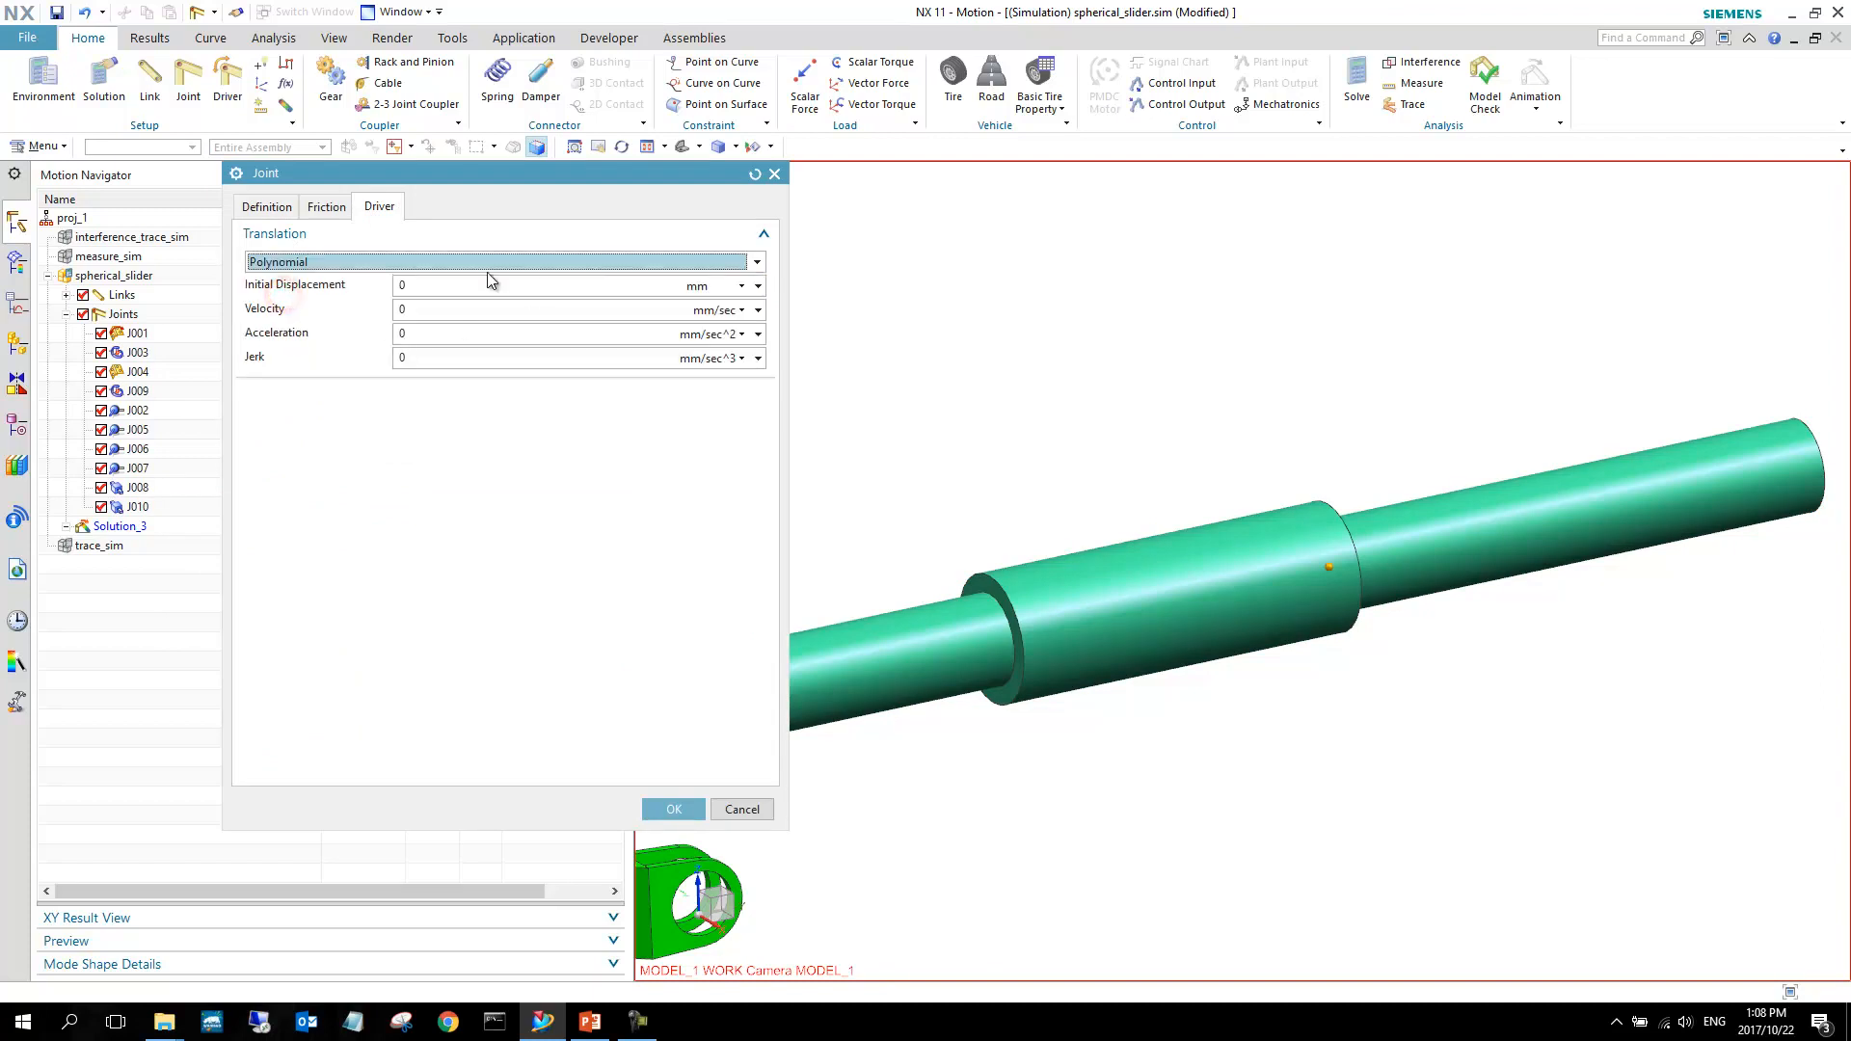
{"action": "left_click", "coordinate": [666, 810]}
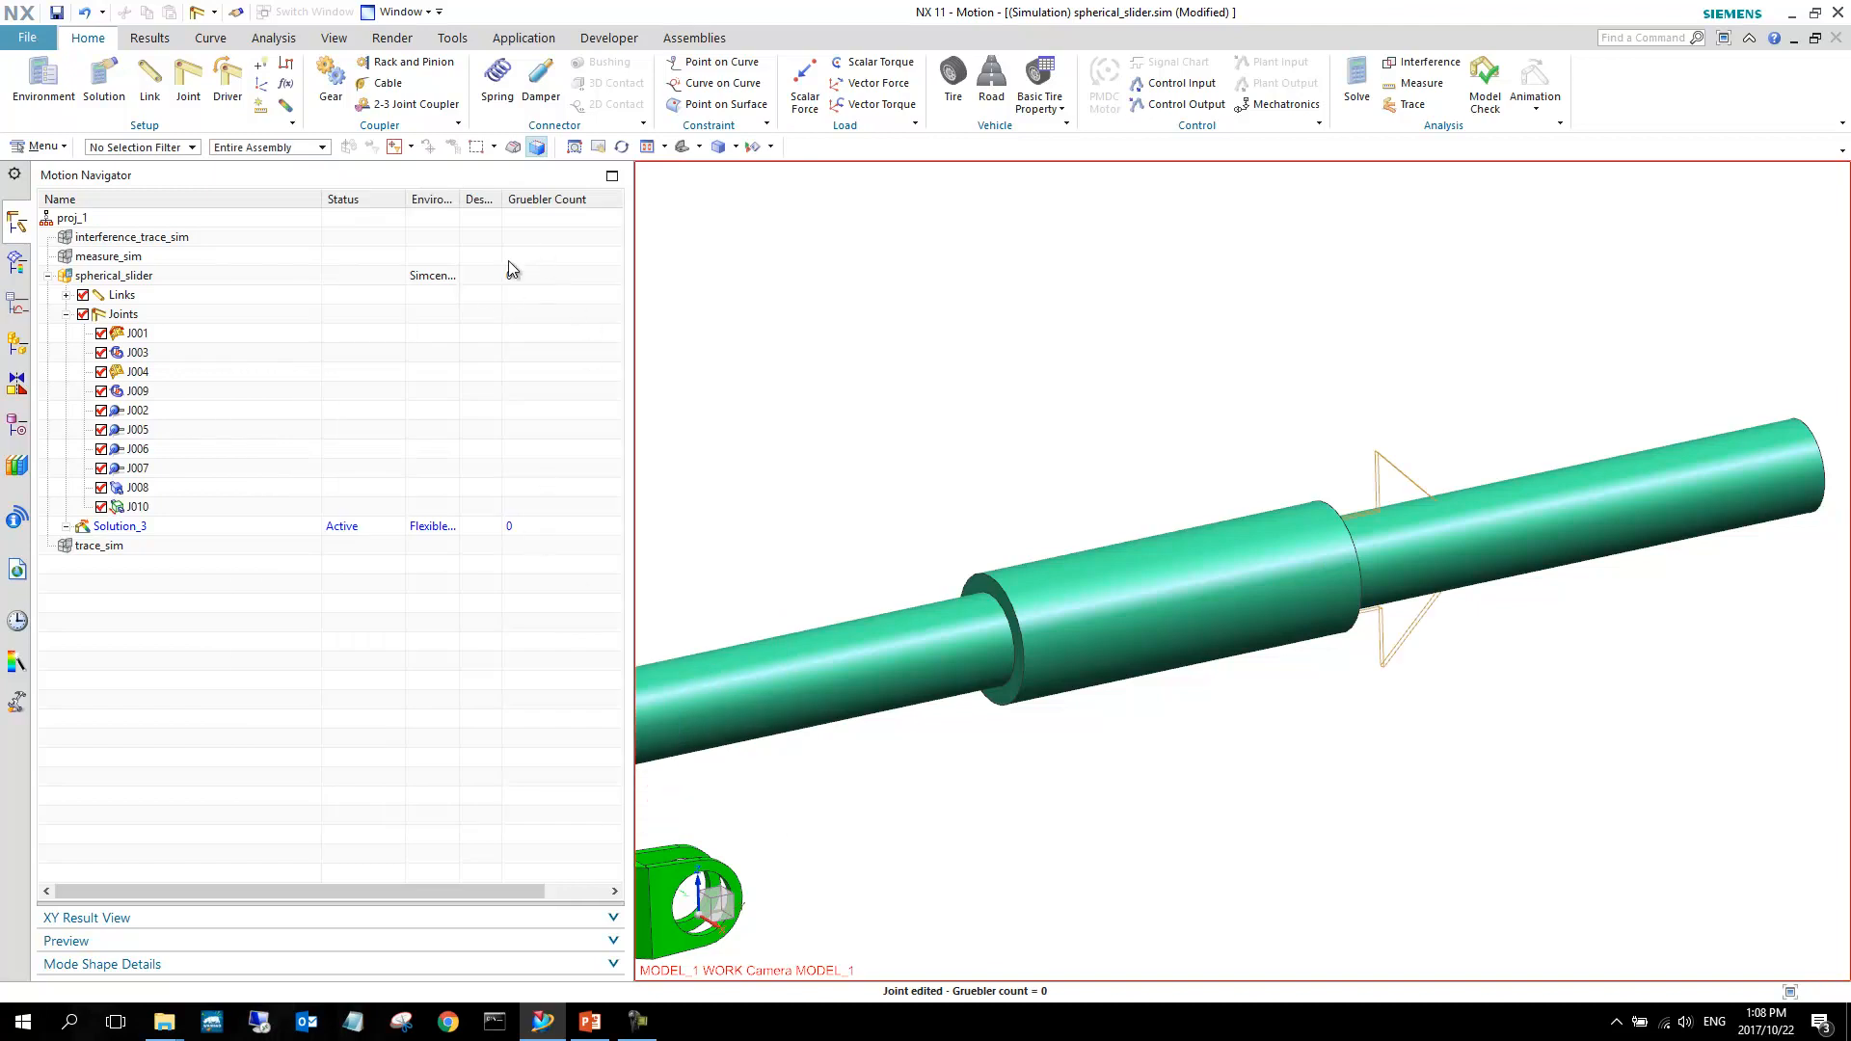
Solve the solution with the driven rack joint and close the solver information window.
{"action": "right_click", "coordinate": [153, 528]}
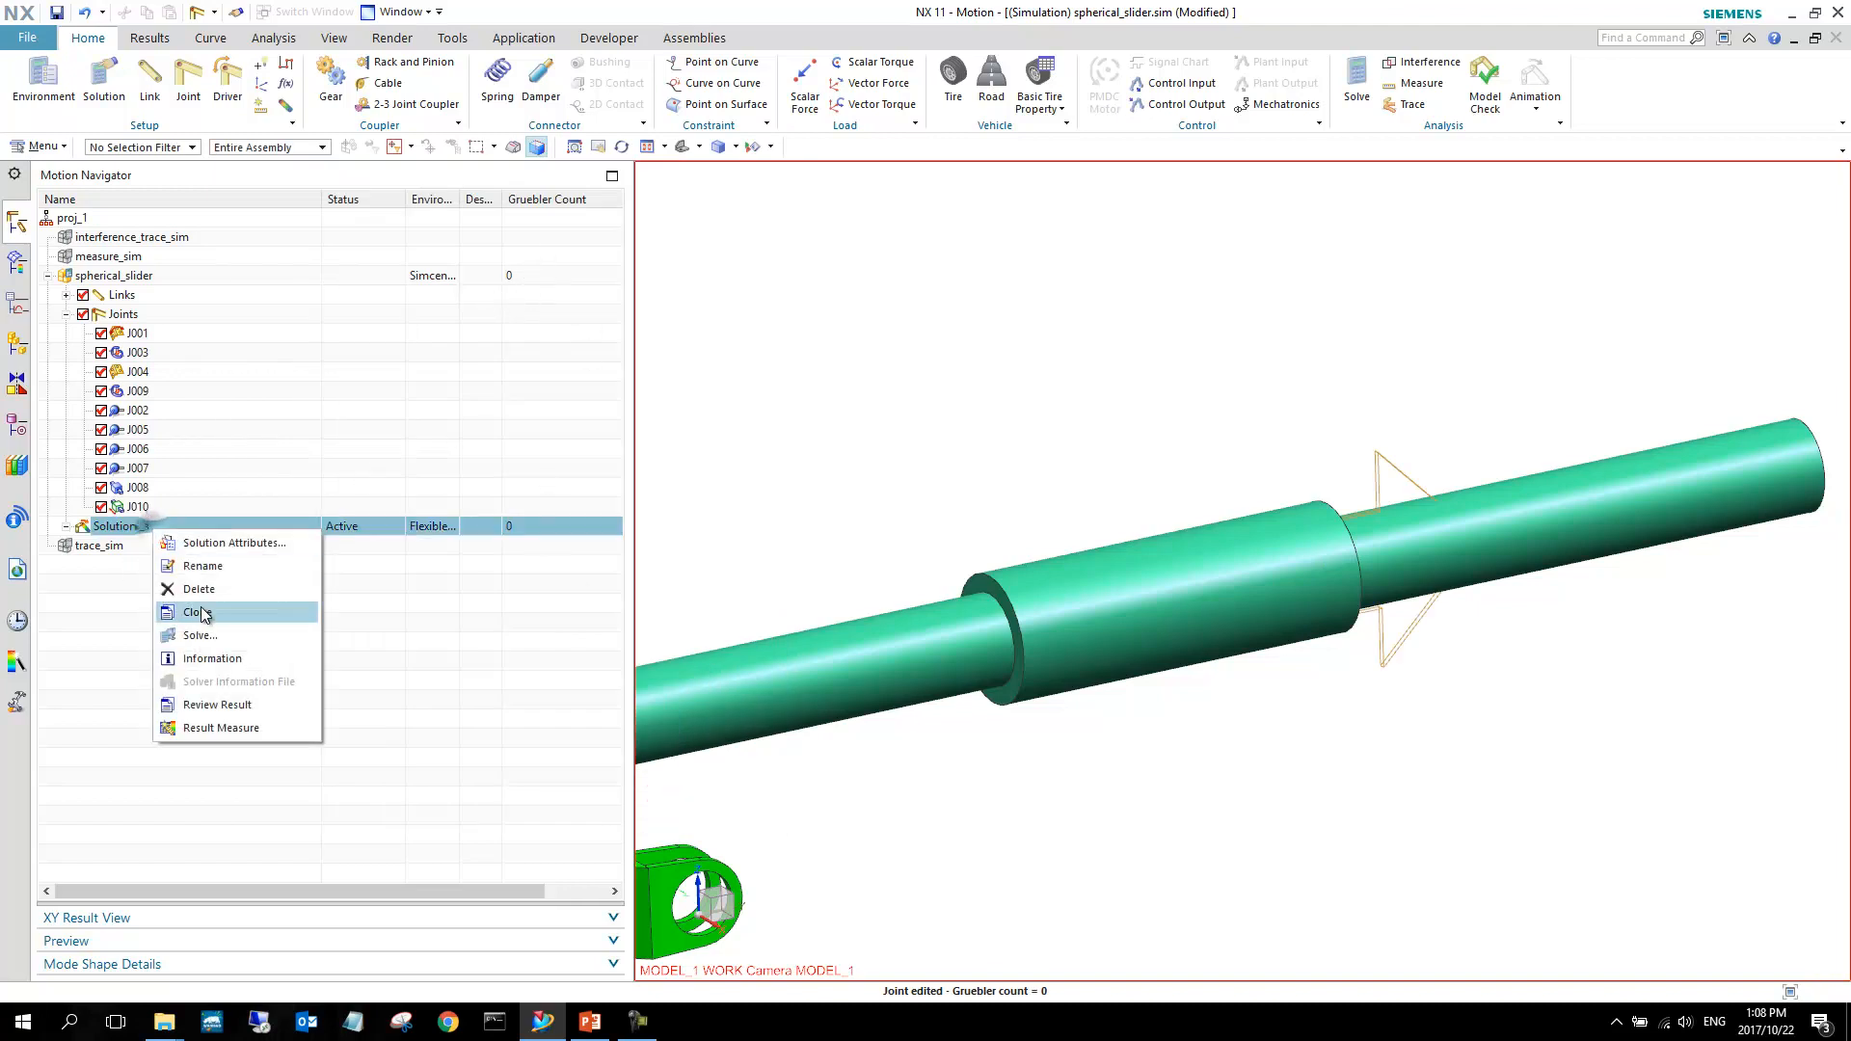
{"action": "left_click", "coordinate": [203, 640]}
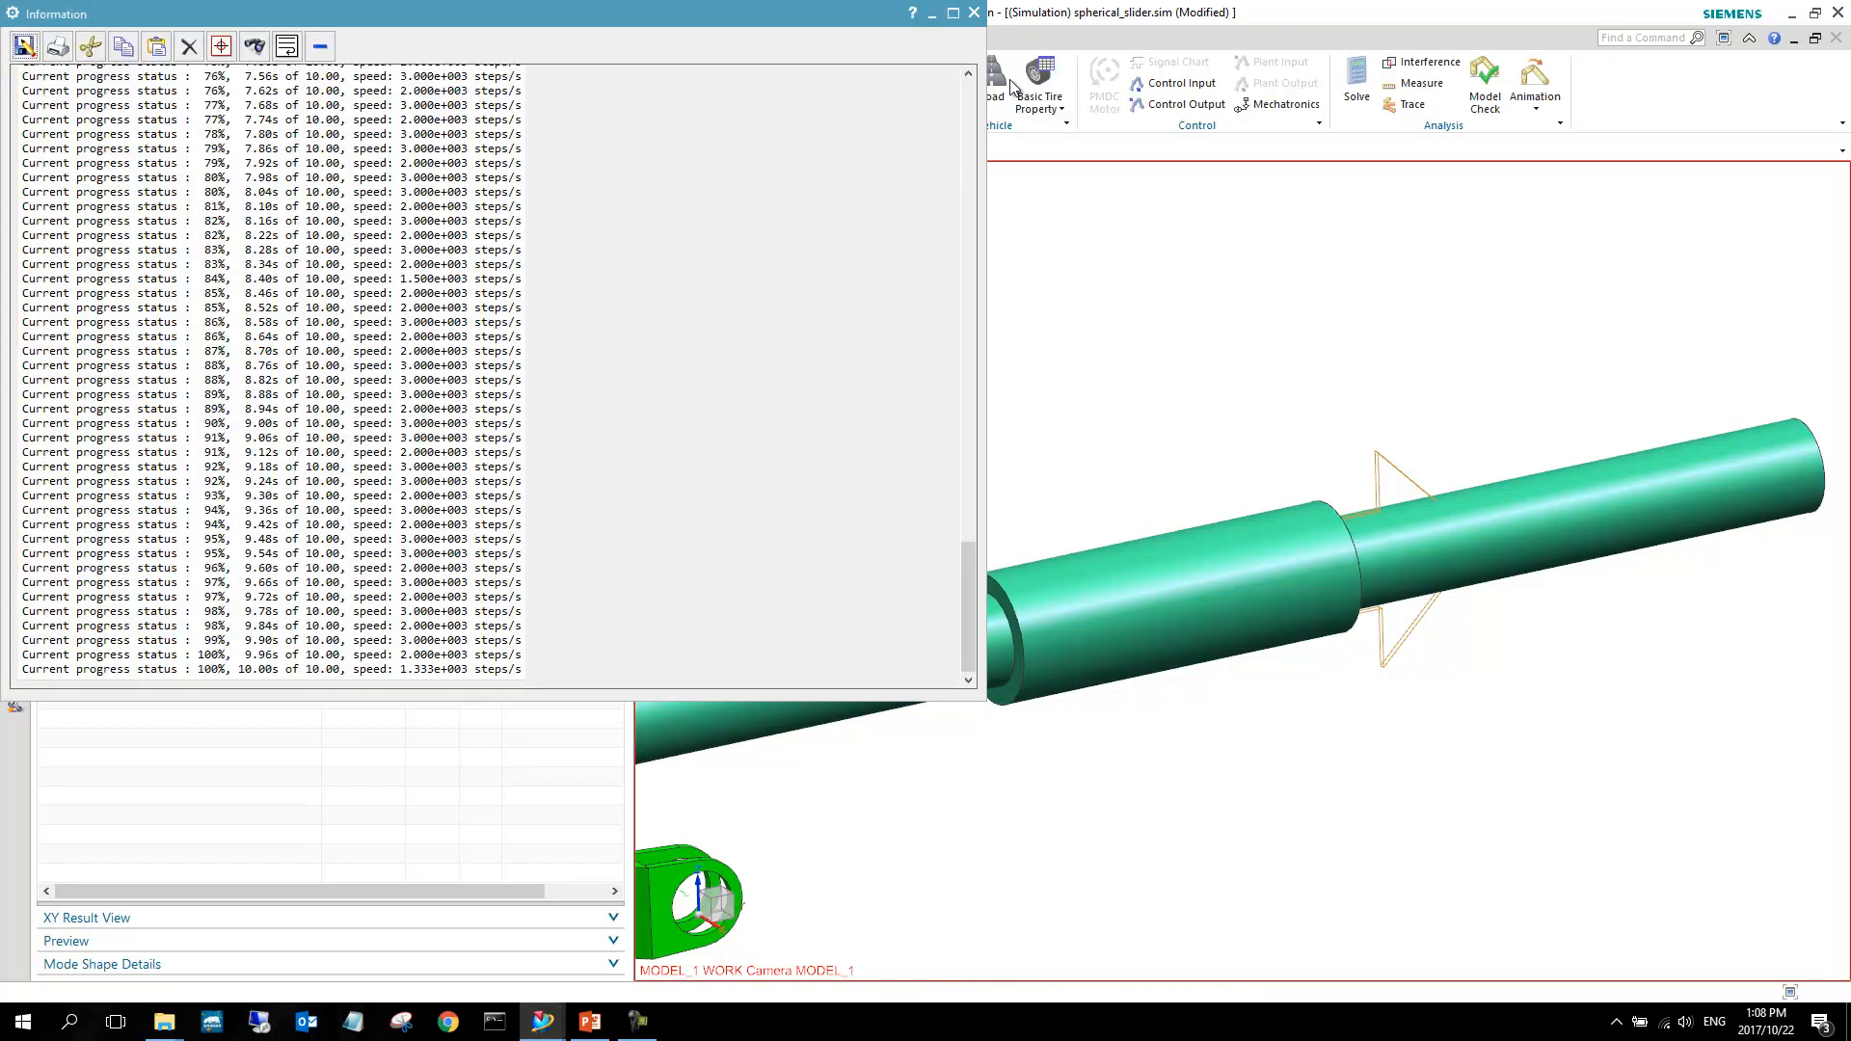
{"action": "left_click", "coordinate": [972, 13]}
{"action": "middle_click_drag", "start_coordinate": [1293, 501], "coordinate": [1458, 530]}
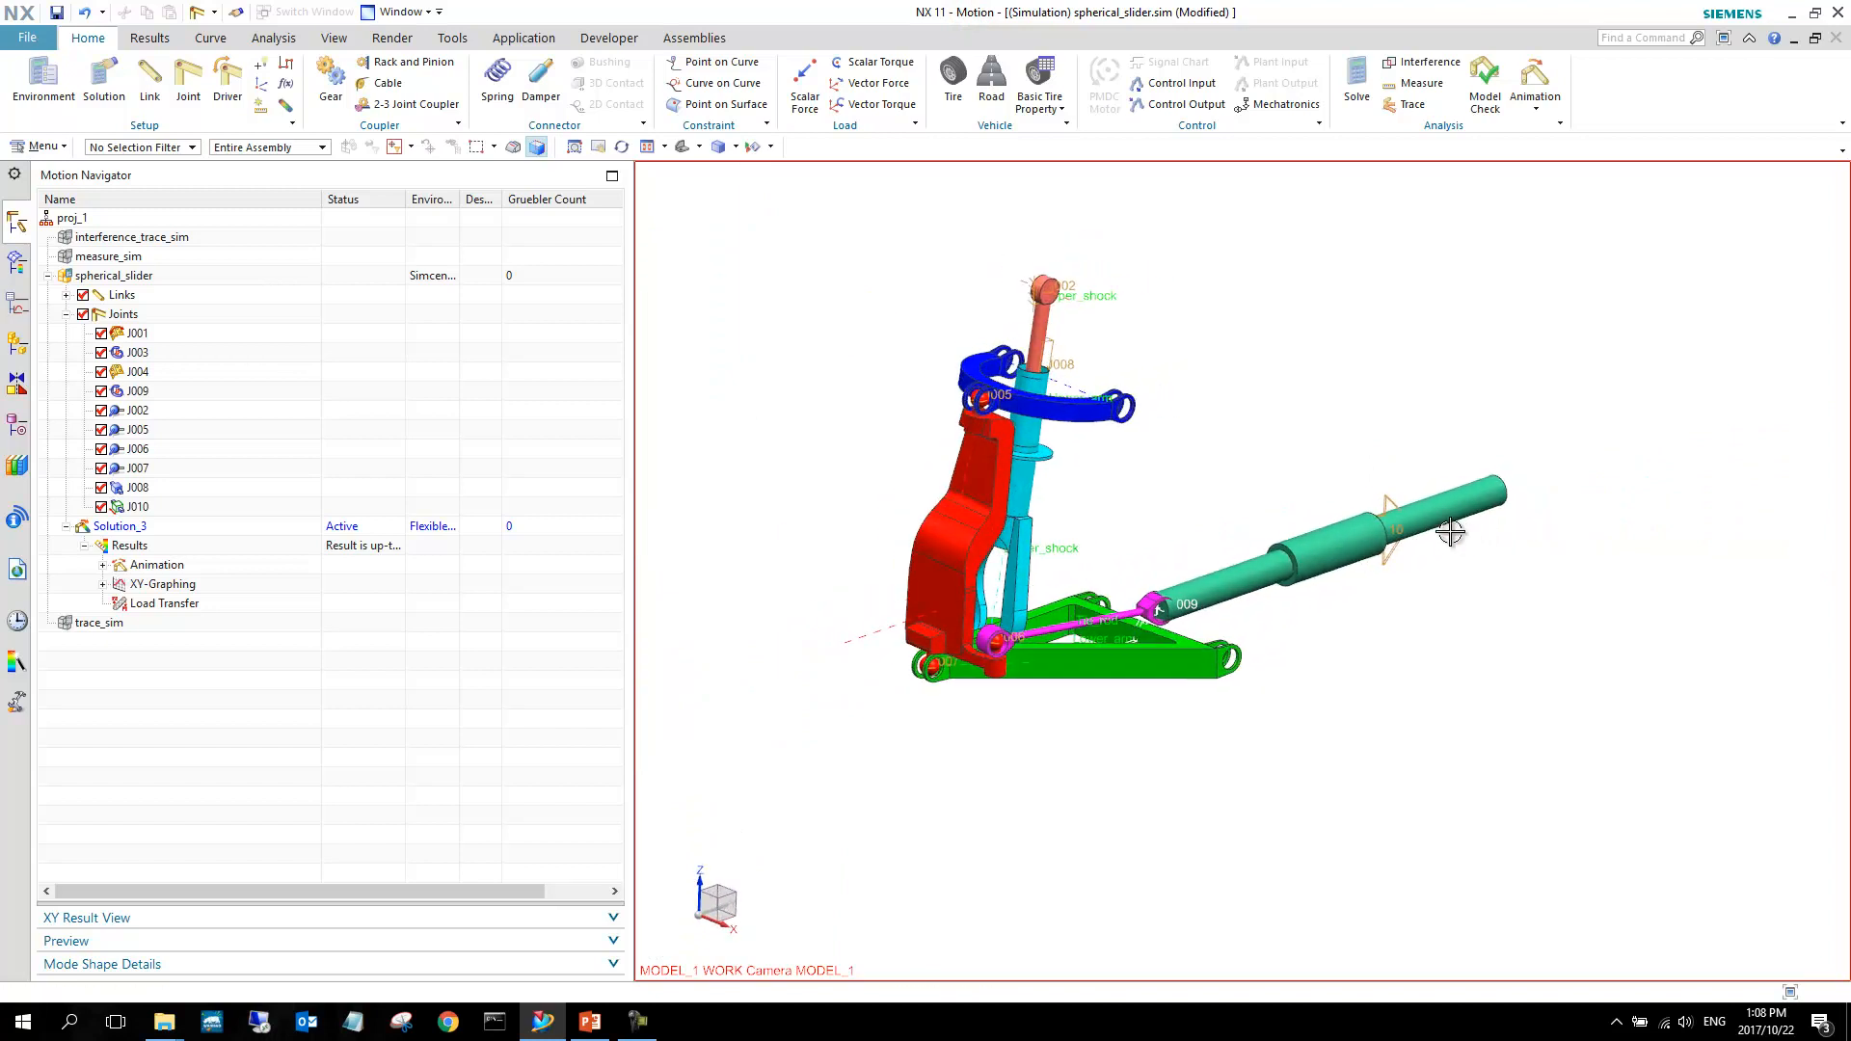
Play the solved motion animation of the suspension and inspect the mechanism's movement.
{"action": "scroll", "coordinate": [1321, 547], "scroll_direction": "up", "scroll_amount": 2}
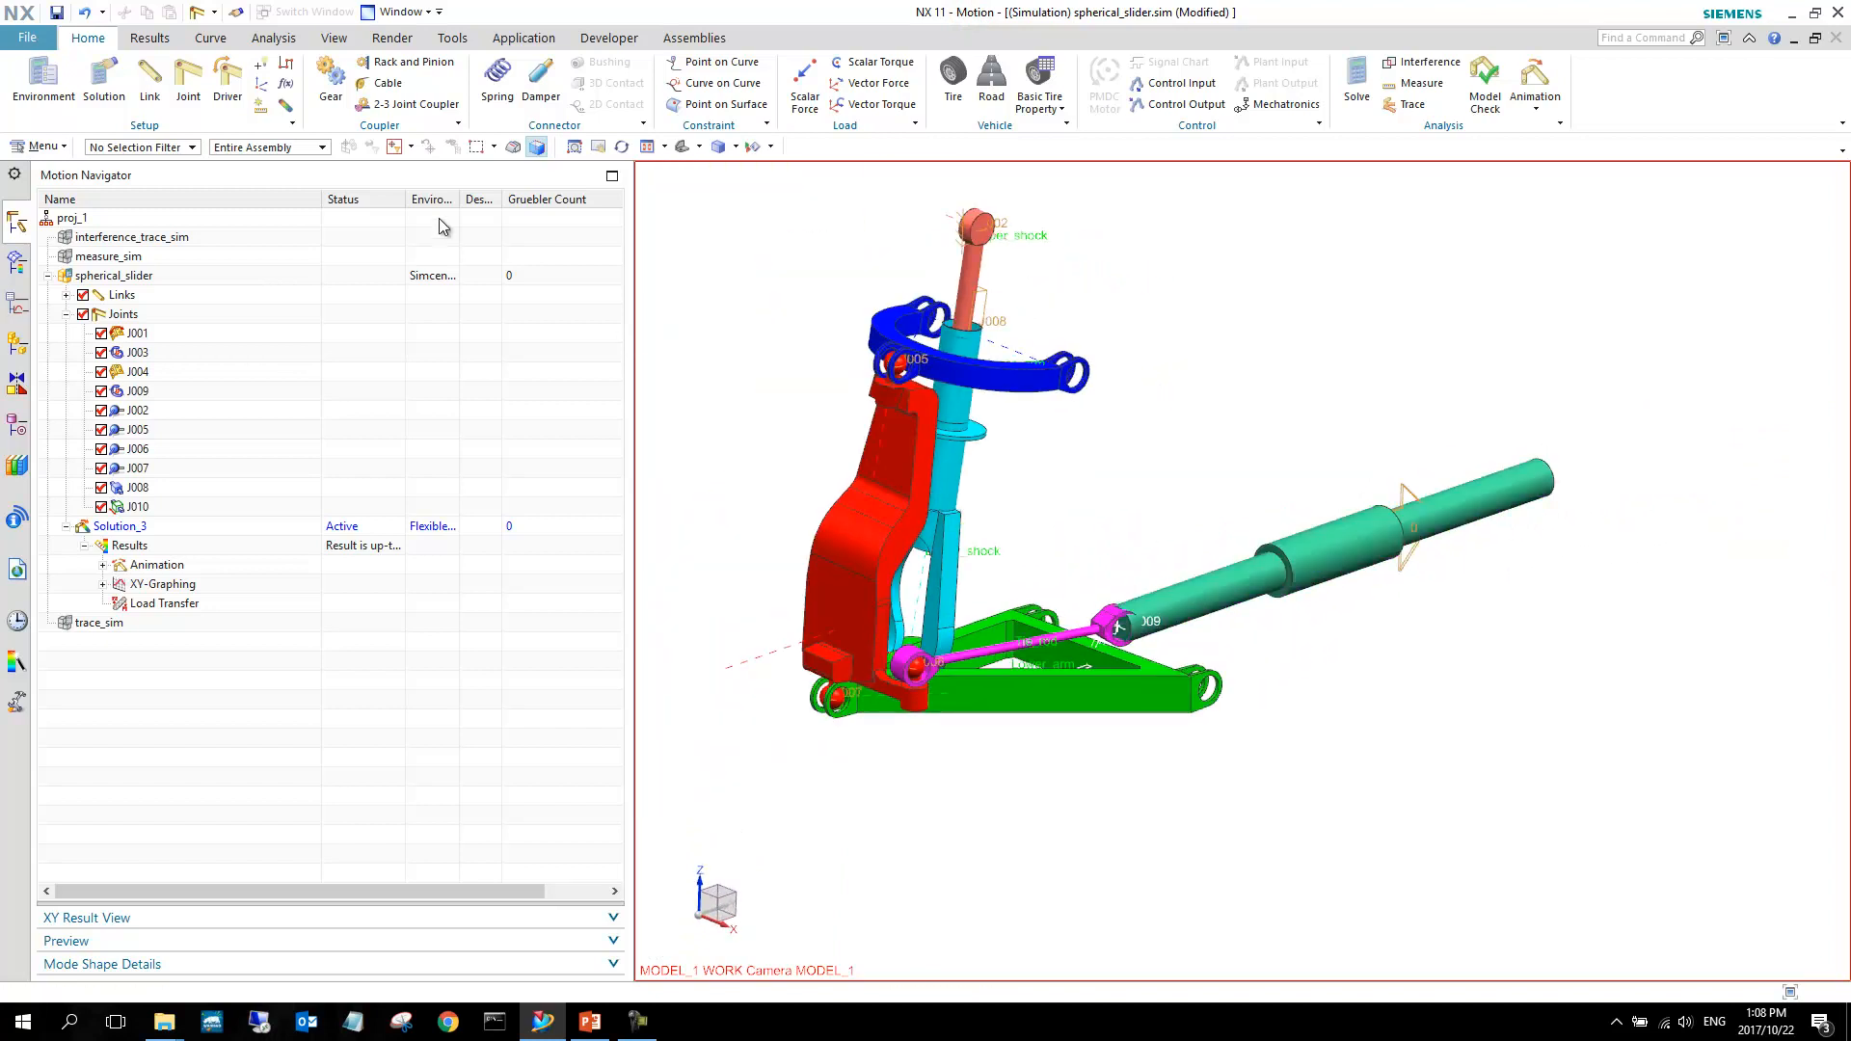
{"action": "left_click", "coordinate": [149, 38]}
{"action": "left_click", "coordinate": [274, 75]}
{"action": "middle_click_drag", "start_coordinate": [1182, 372], "coordinate": [975, 491]}
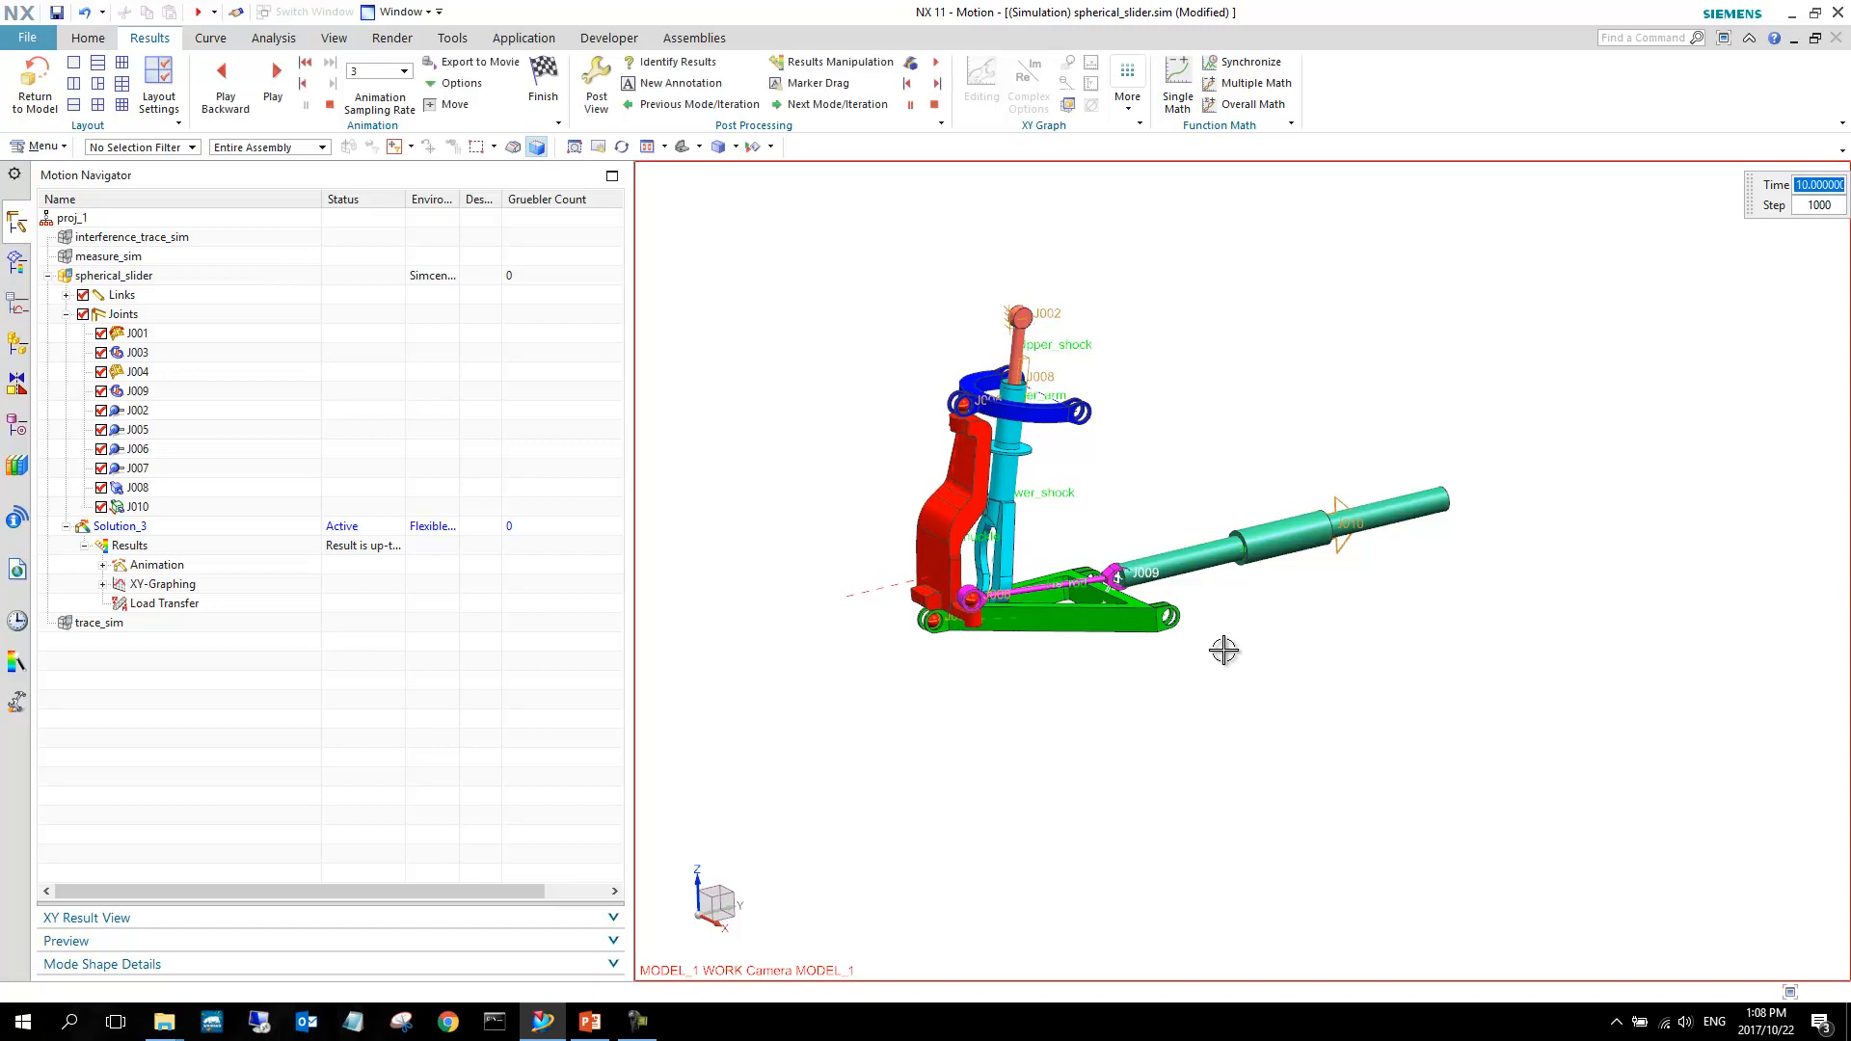
Highlight joint J001 in the model and examine its location and axis on the lower arm.
{"action": "scroll", "coordinate": [1186, 632], "scroll_direction": "up", "scroll_amount": 5}
{"action": "left_click", "coordinate": [67, 315]}
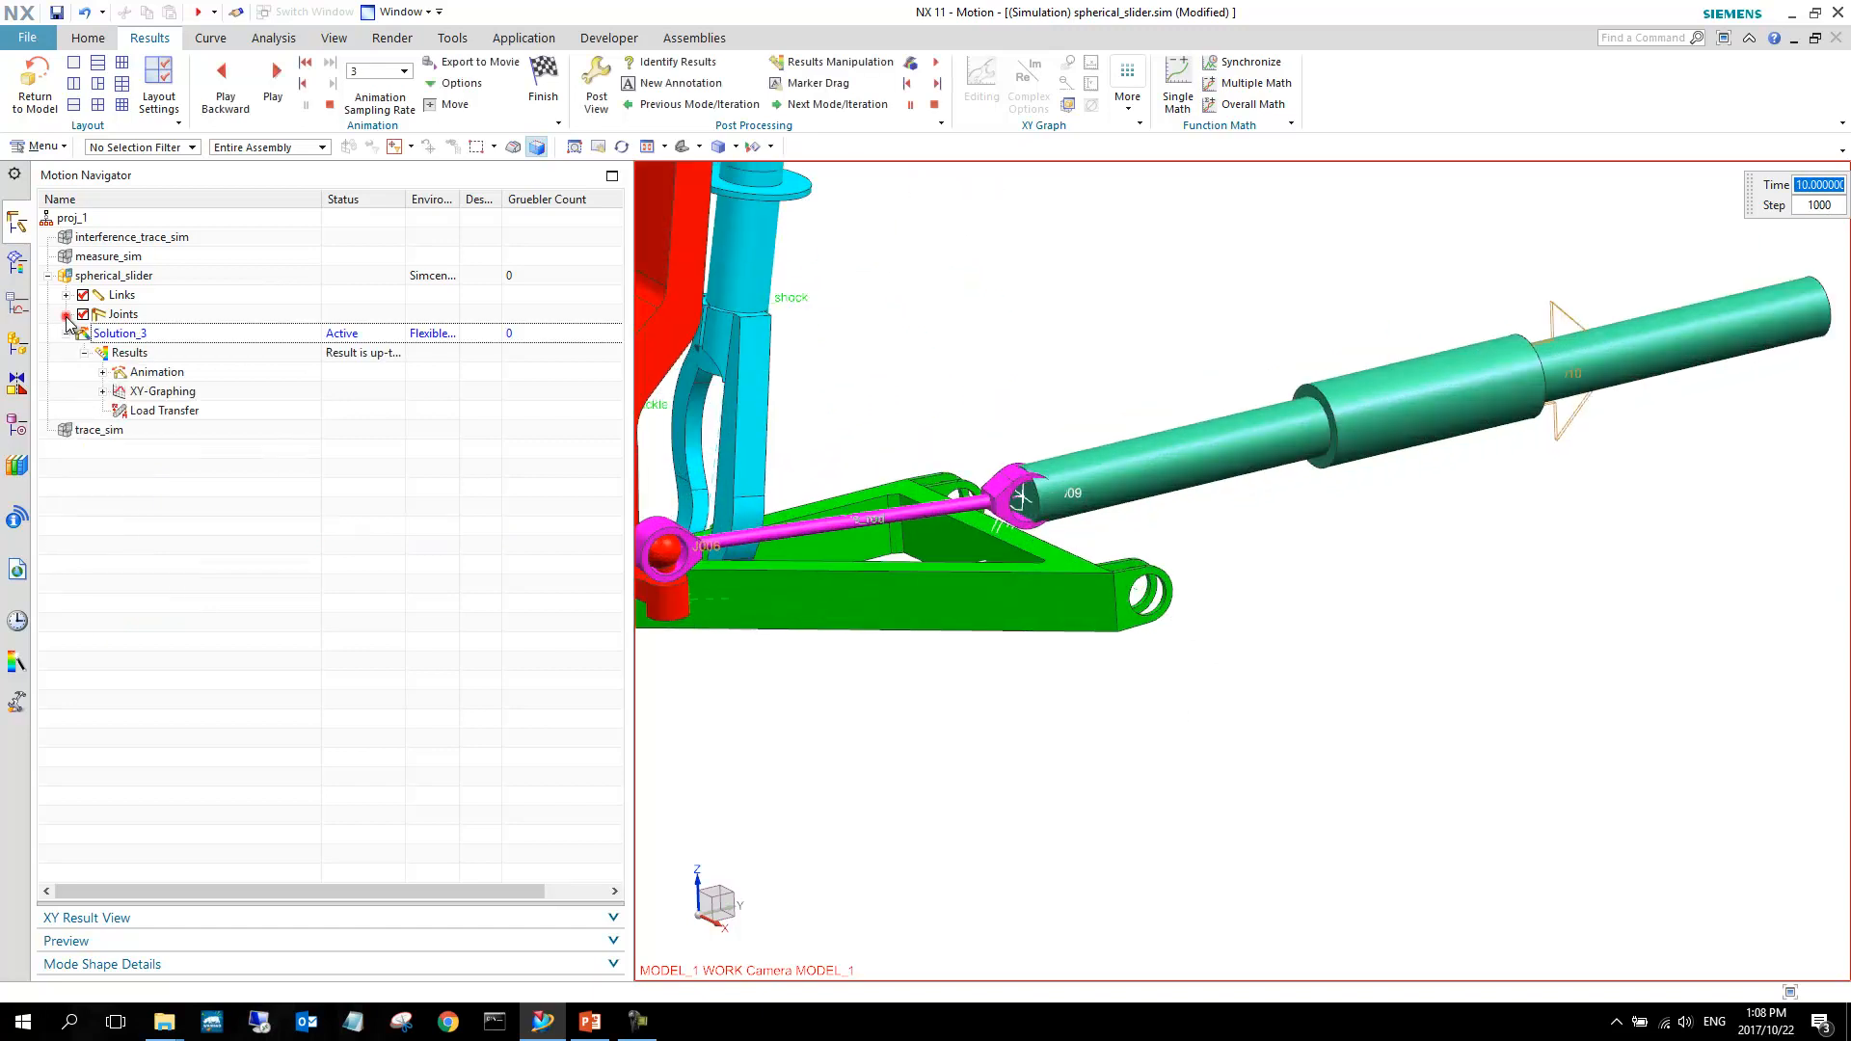
{"action": "left_click", "coordinate": [66, 315]}
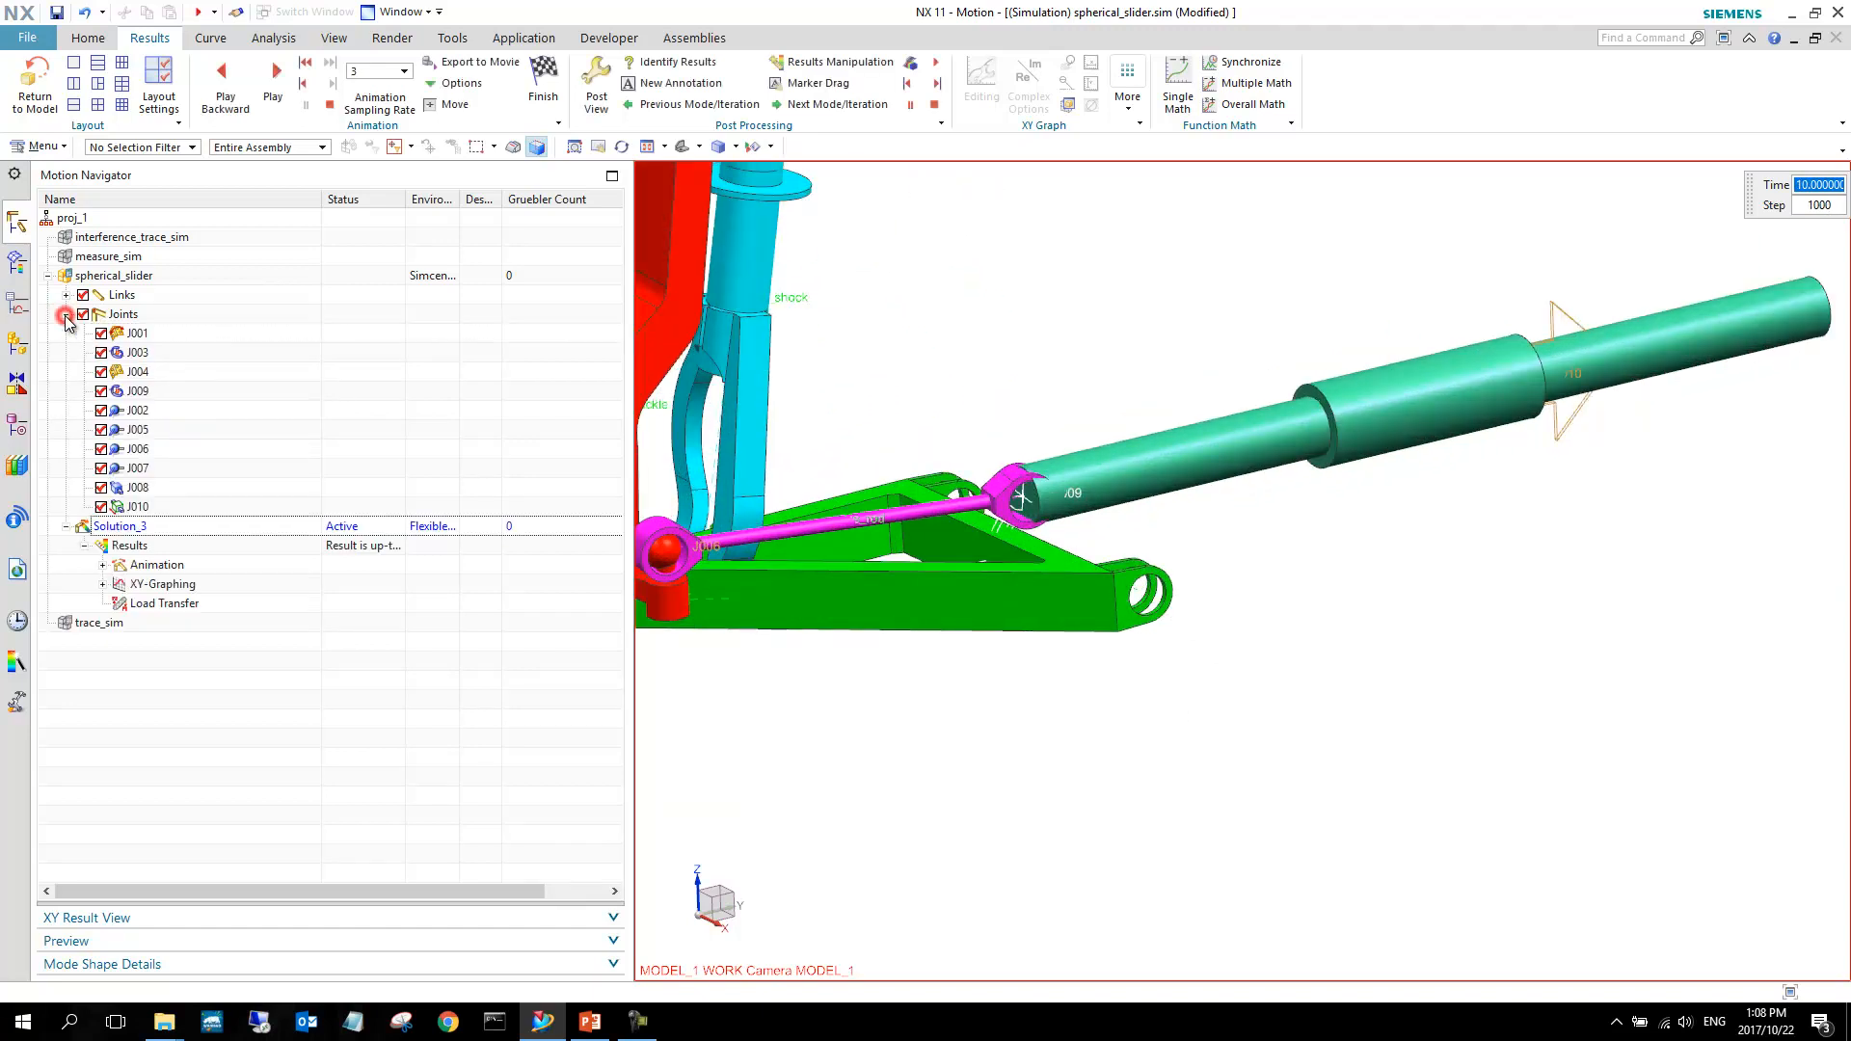
{"action": "left_click", "coordinate": [138, 334]}
{"action": "middle_click_drag", "start_coordinate": [1003, 559], "coordinate": [1017, 560]}
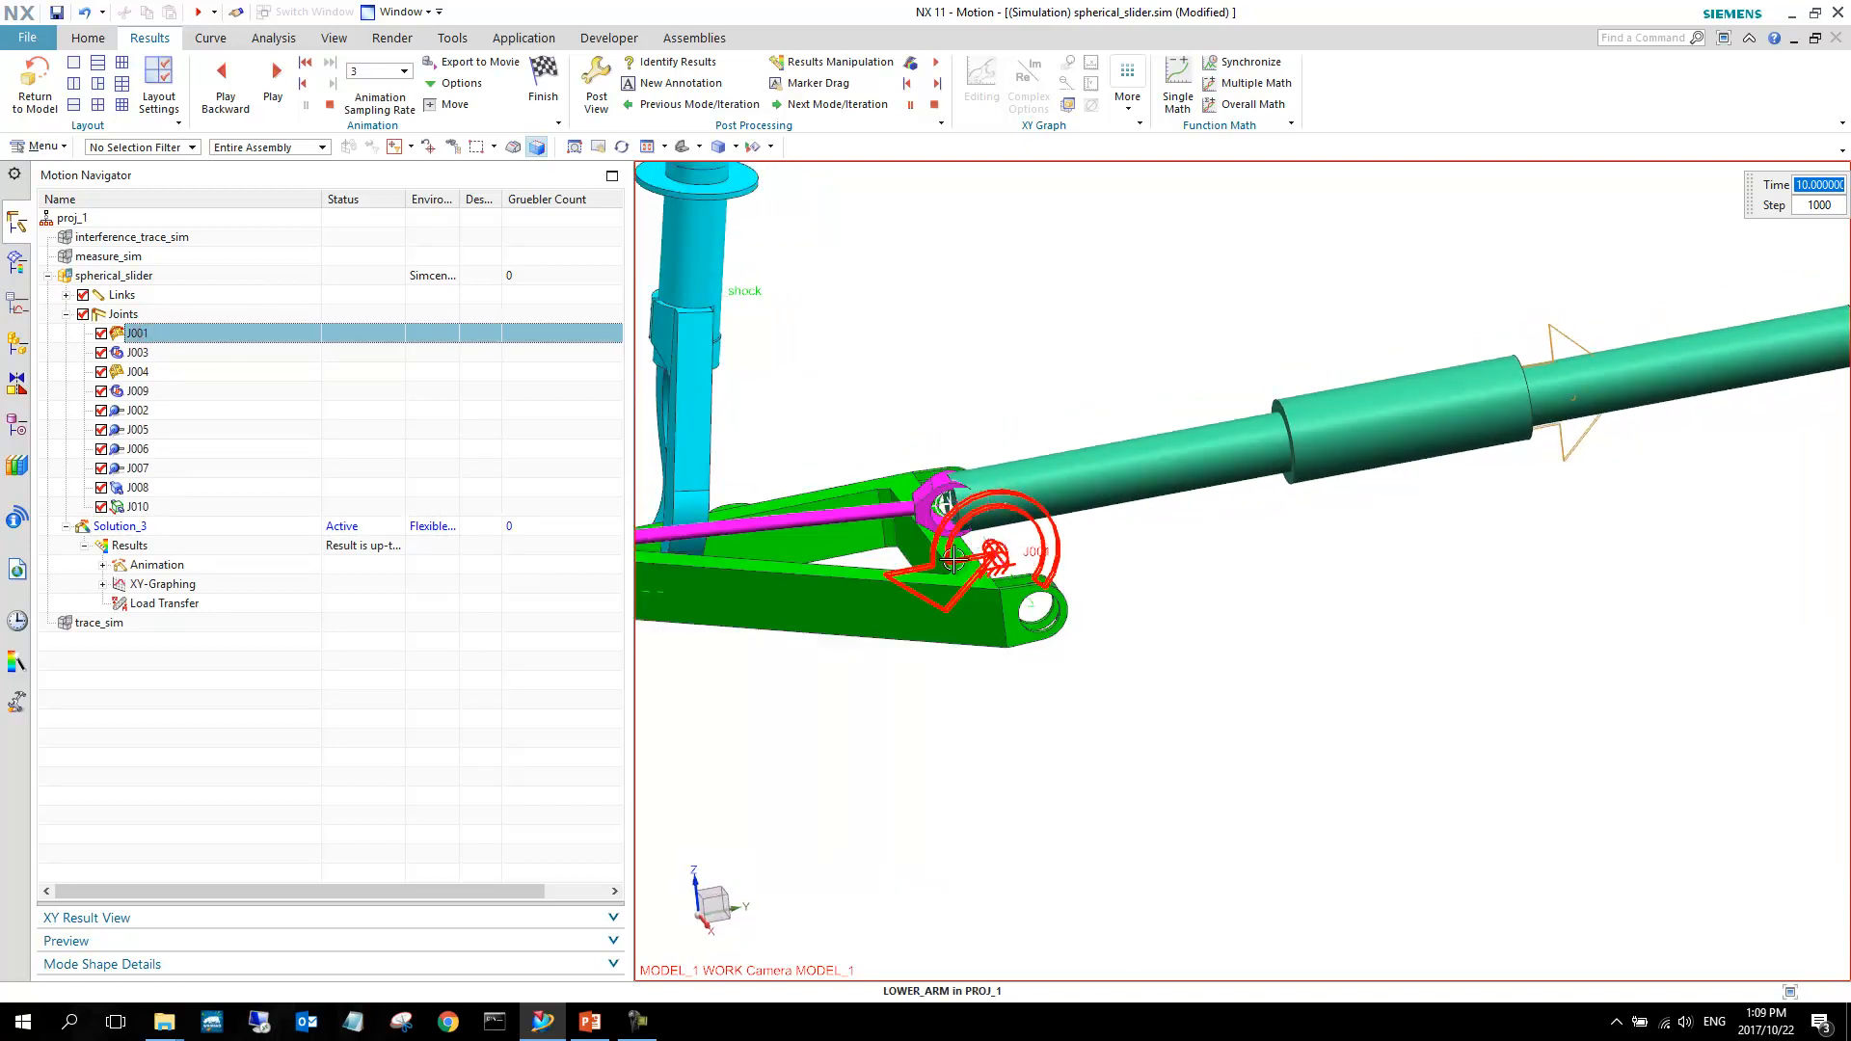
{"action": "scroll", "coordinate": [1116, 665], "scroll_direction": "down", "scroll_amount": 2}
{"action": "mouse_move", "coordinate": [1032, 638]}
{"action": "middle_mouse_down"}
{"action": "mouse_move", "coordinate": [1061, 635]}
{"action": "mouse_move", "coordinate": [1040, 634]}
{"action": "middle_mouse_up"}
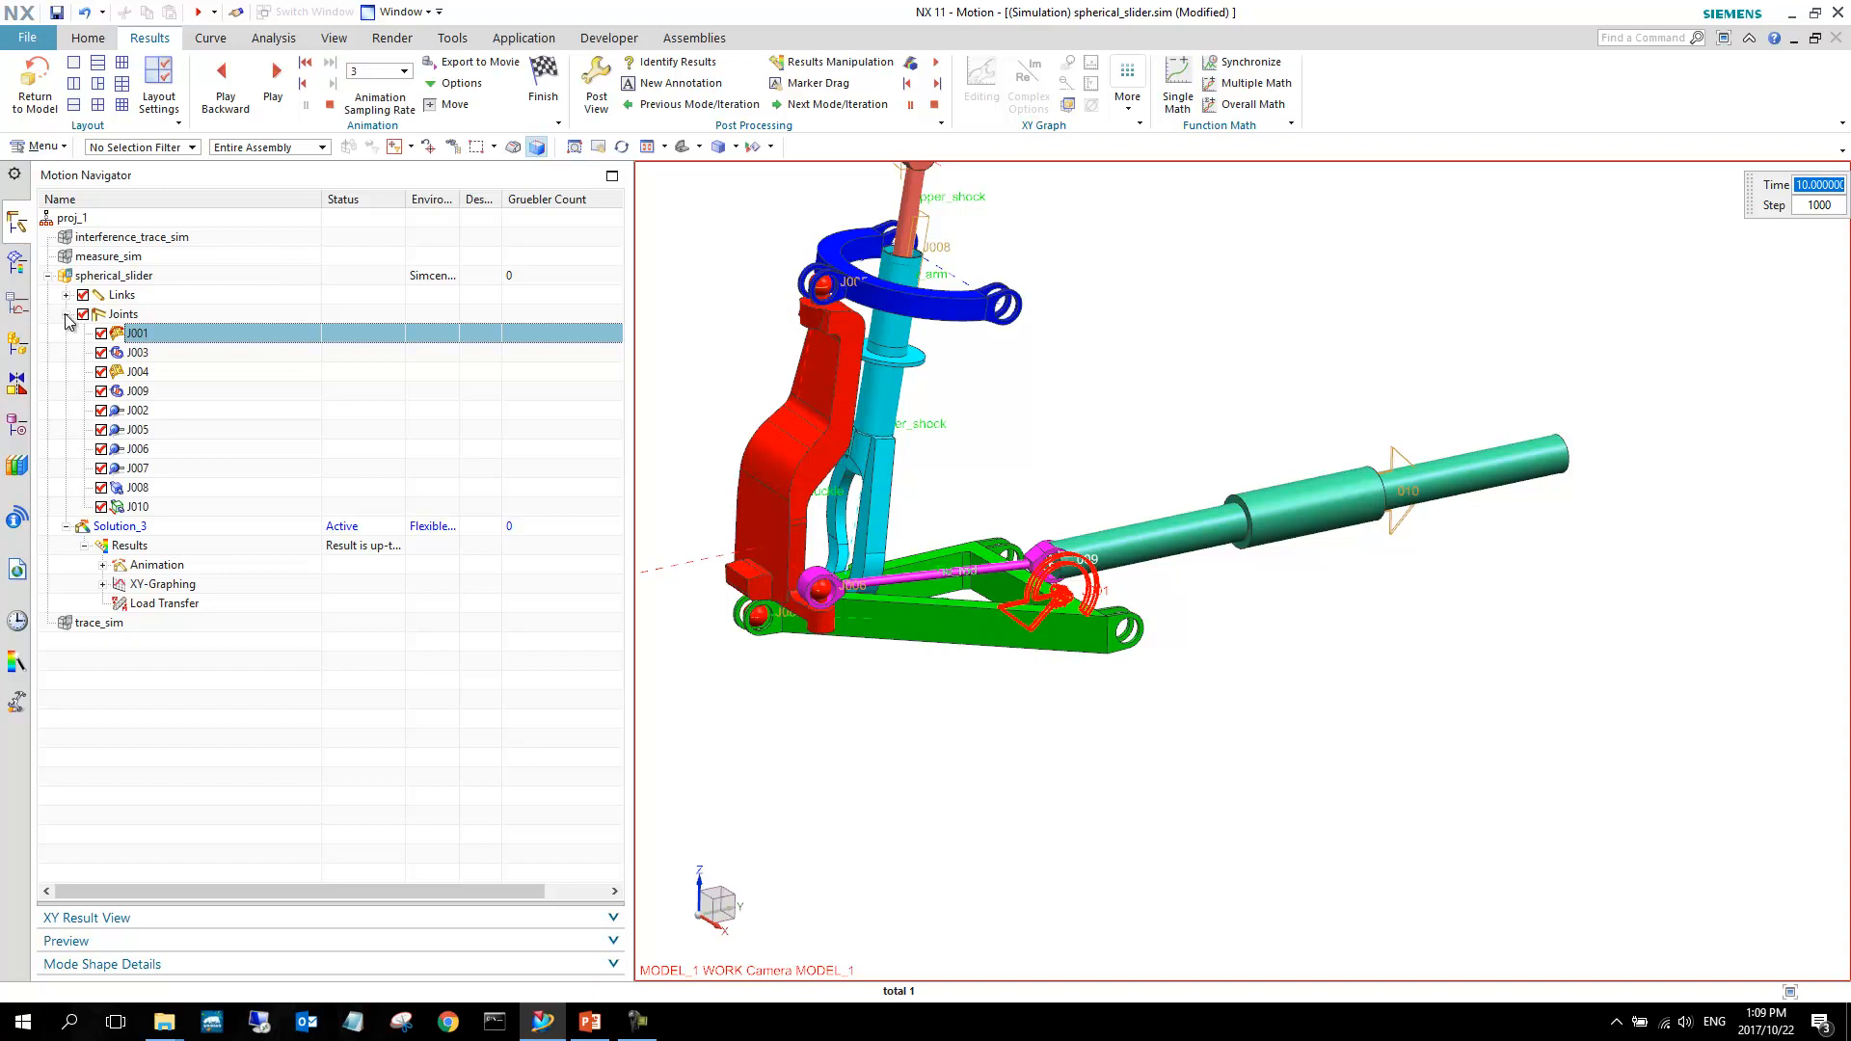
{"action": "scroll", "coordinate": [813, 652], "scroll_direction": "down", "scroll_amount": 5}
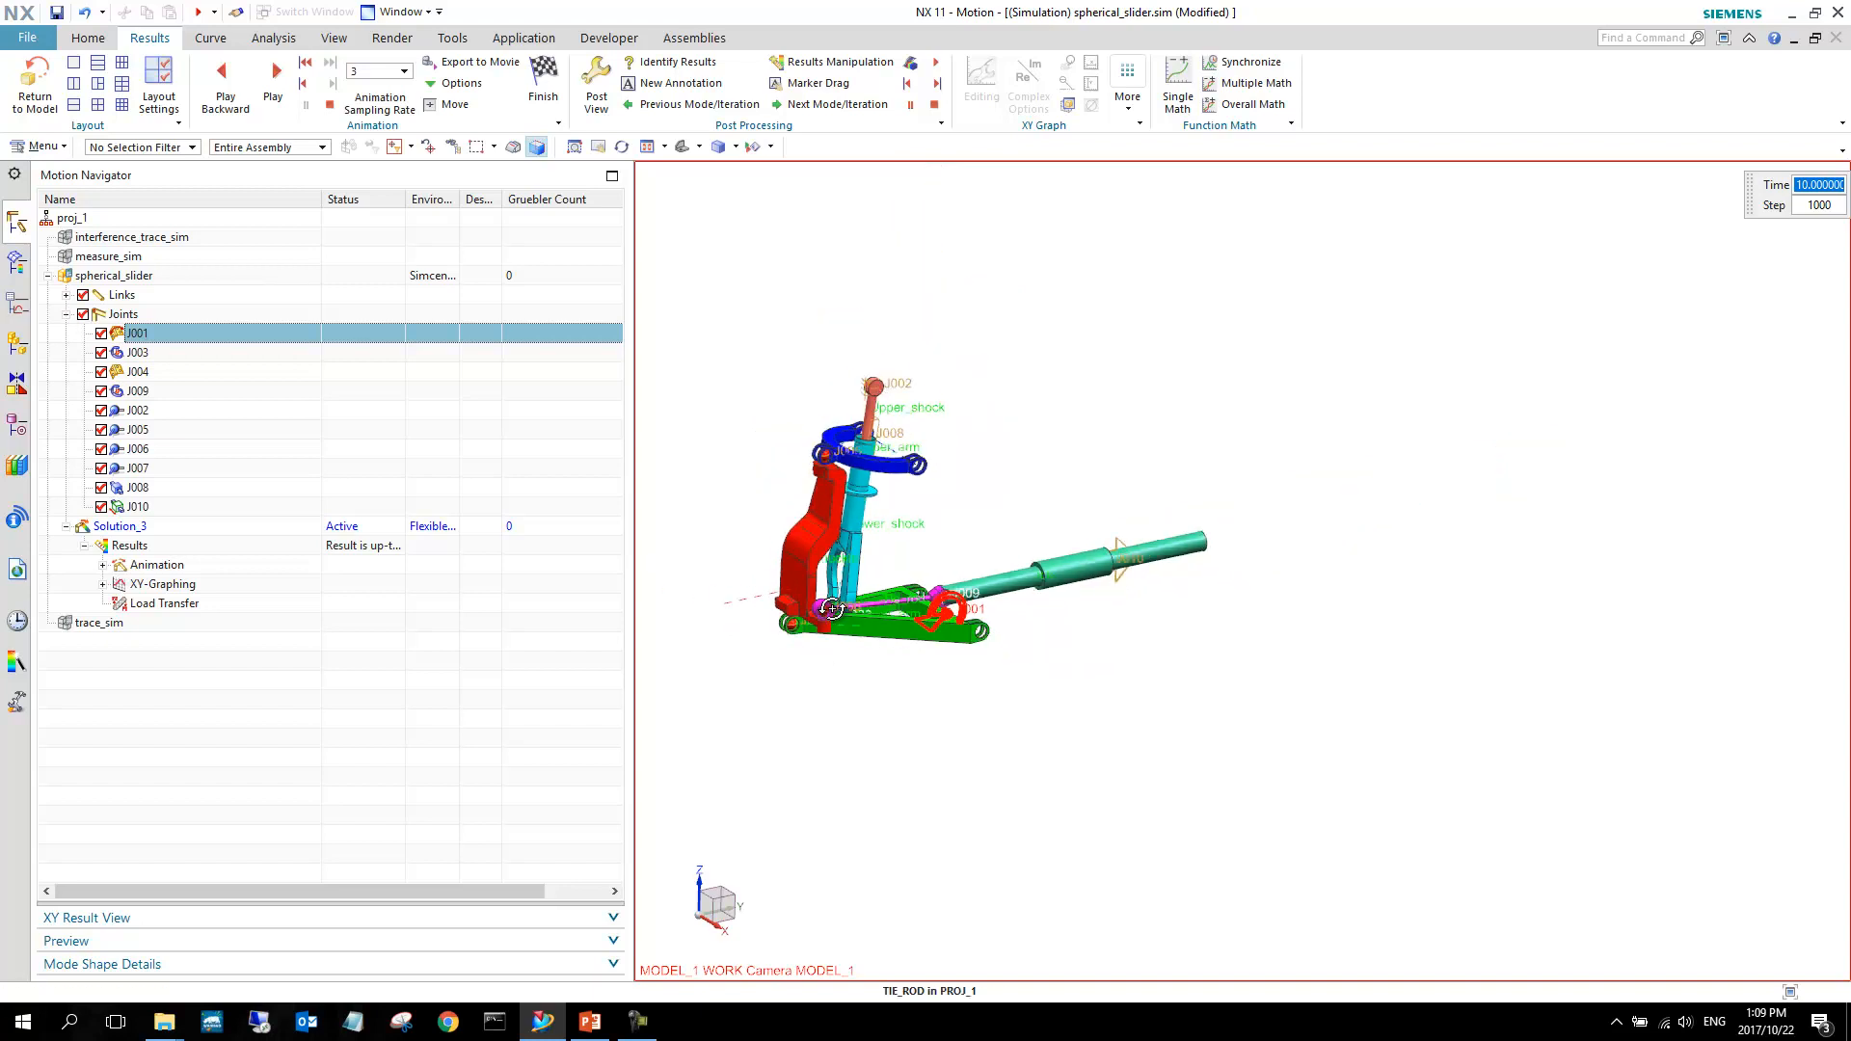